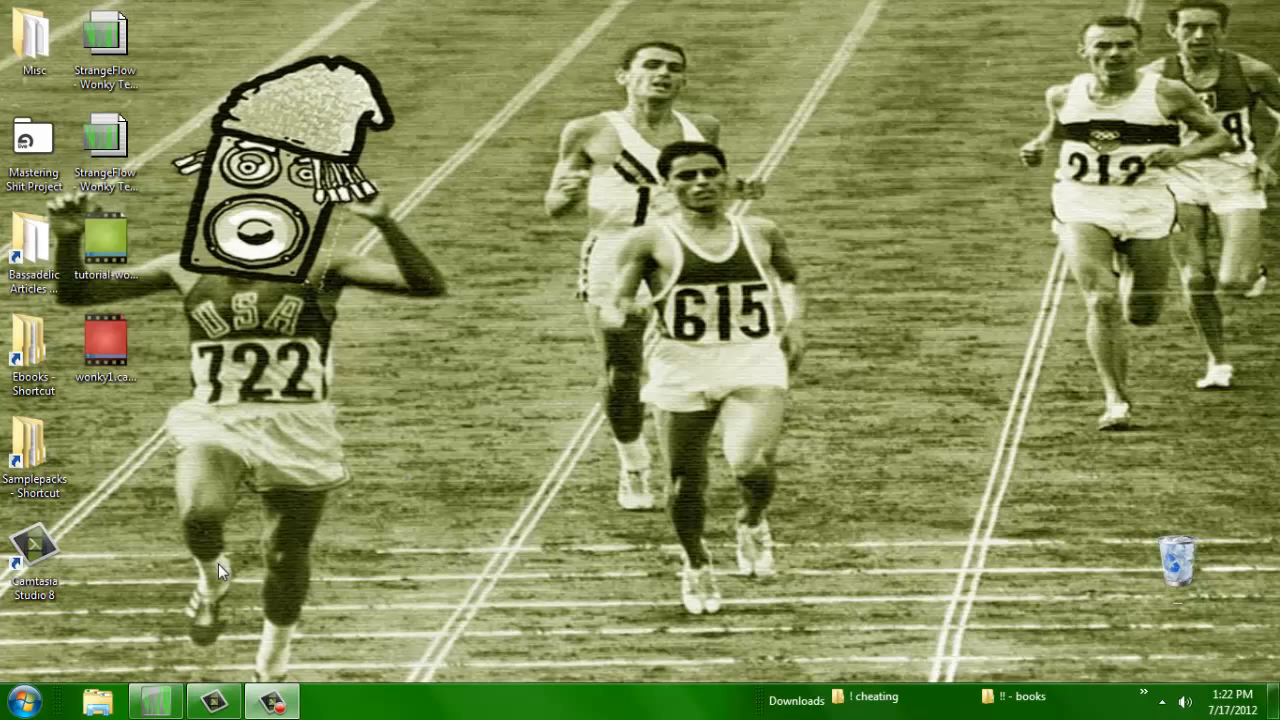
Step: Switch to the open StrangeFlow - Wonky Test Track project in Sony ACID Pro
{"action": "left_click_drag", "start_coordinate": [428, 236], "coordinate": [172, 120]}
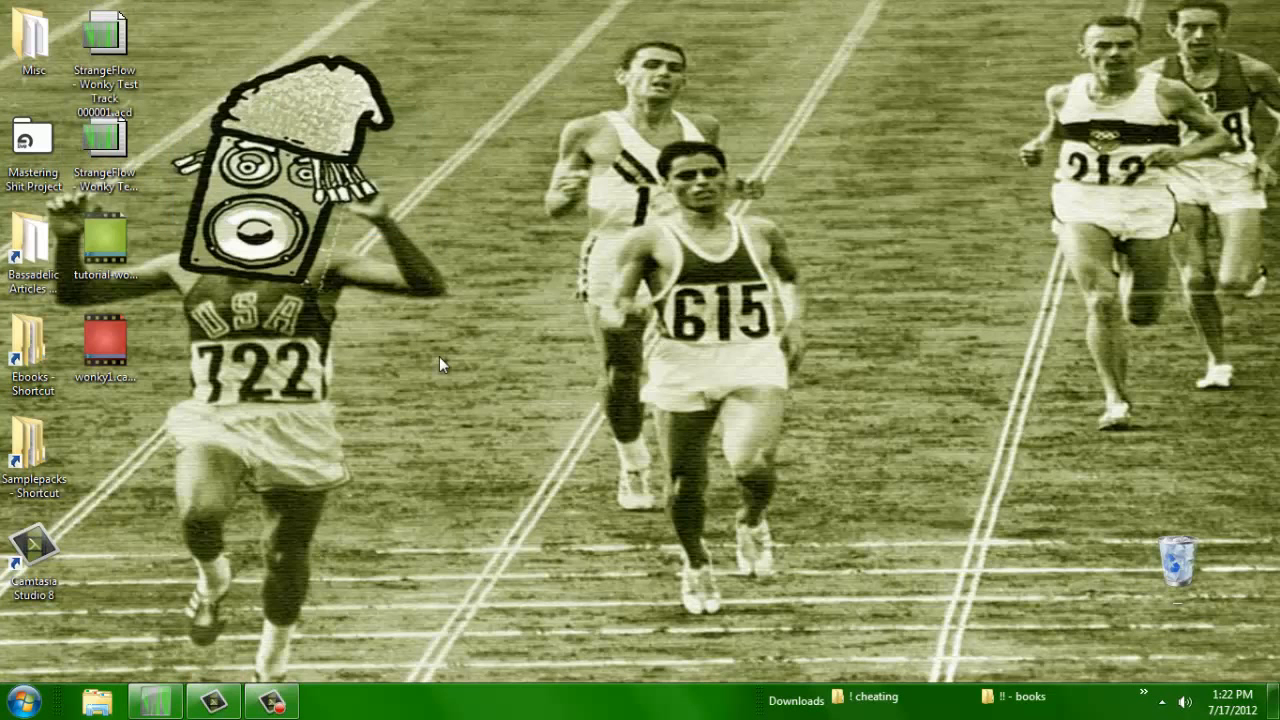
{"action": "left_click", "coordinate": [160, 703]}
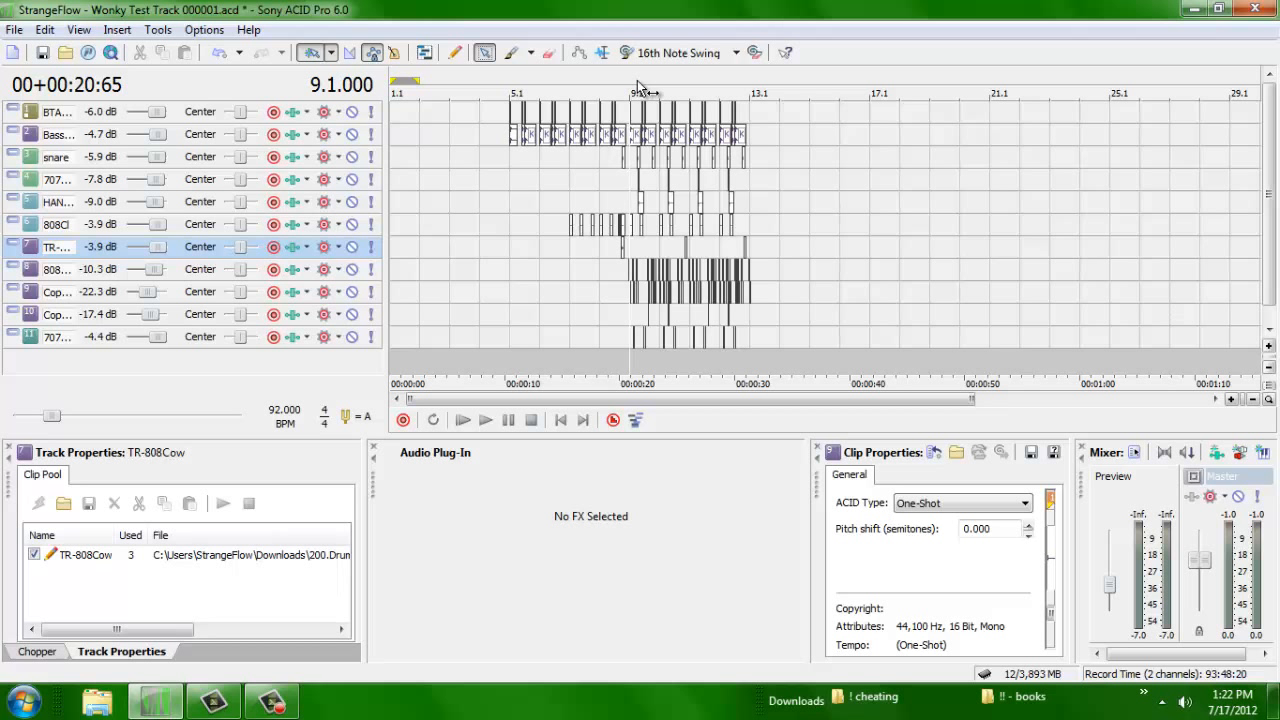
{"action": "key", "text": "Menu"}
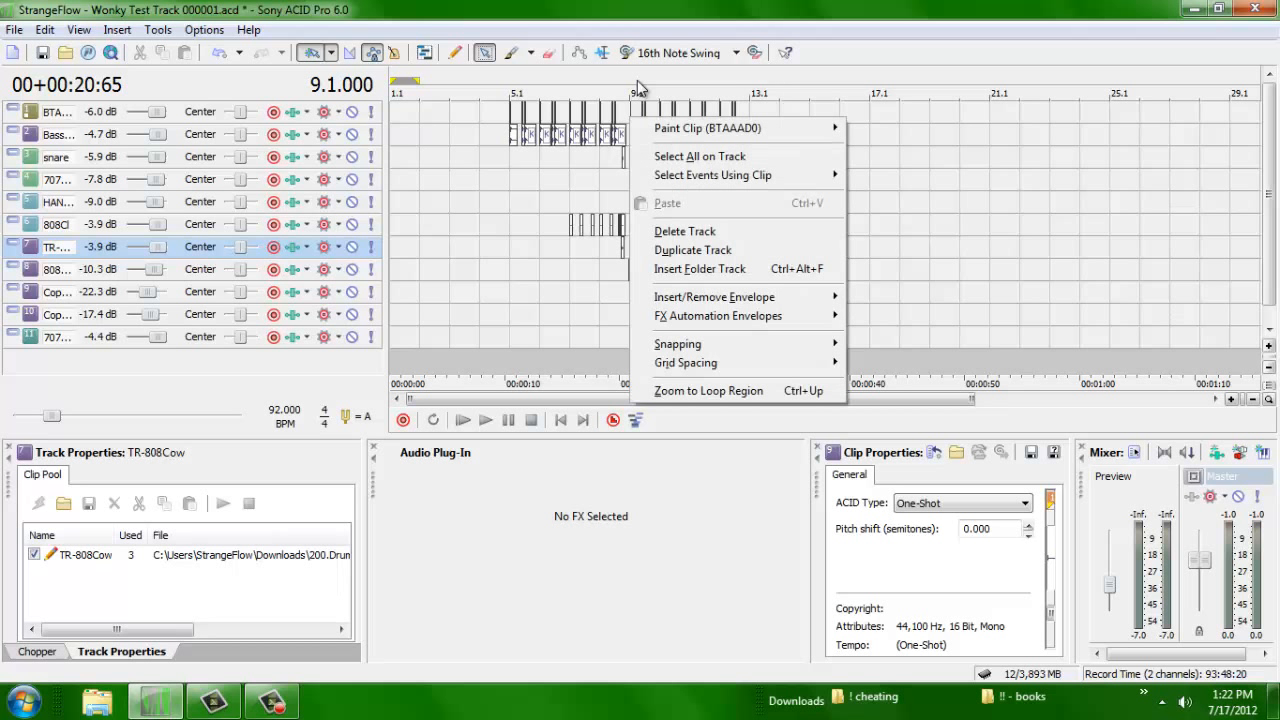
{"action": "left_click", "coordinate": [607, 17]}
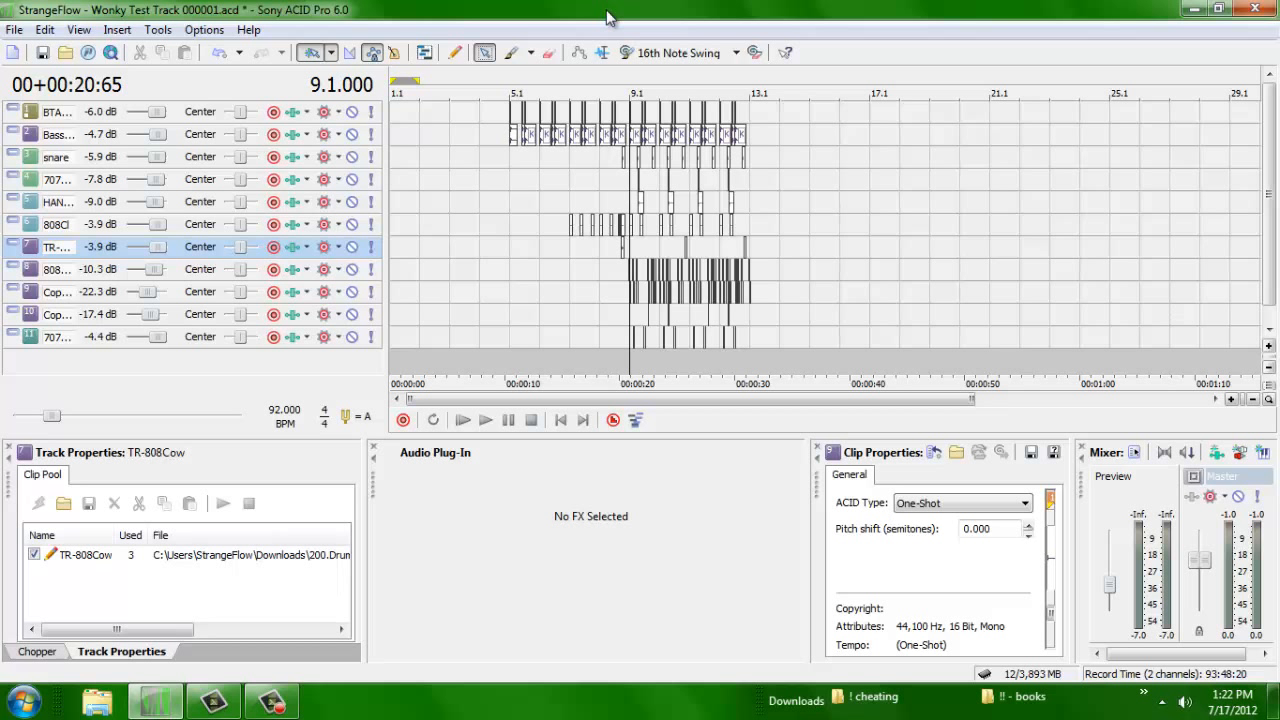
Step: Enlarge the timeline's track area by shrinking the docked panels below it until all eleven tracks fit
{"action": "key", "text": "ctrl+shift+Up"}
{"action": "key", "text": "ctrl+shift+Up"}
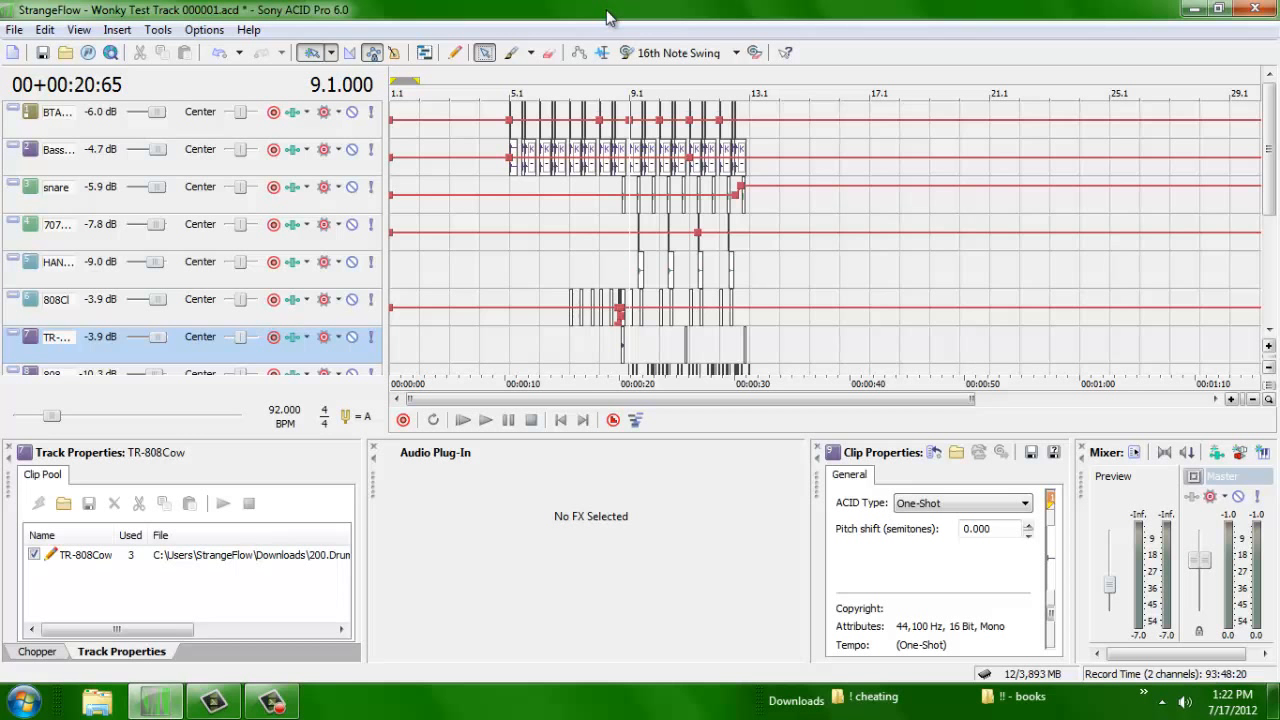
{"action": "key", "text": "ctrl+shift+Down"}
{"action": "key", "text": "ctrl+shift+Down"}
{"action": "key", "text": "Up"}
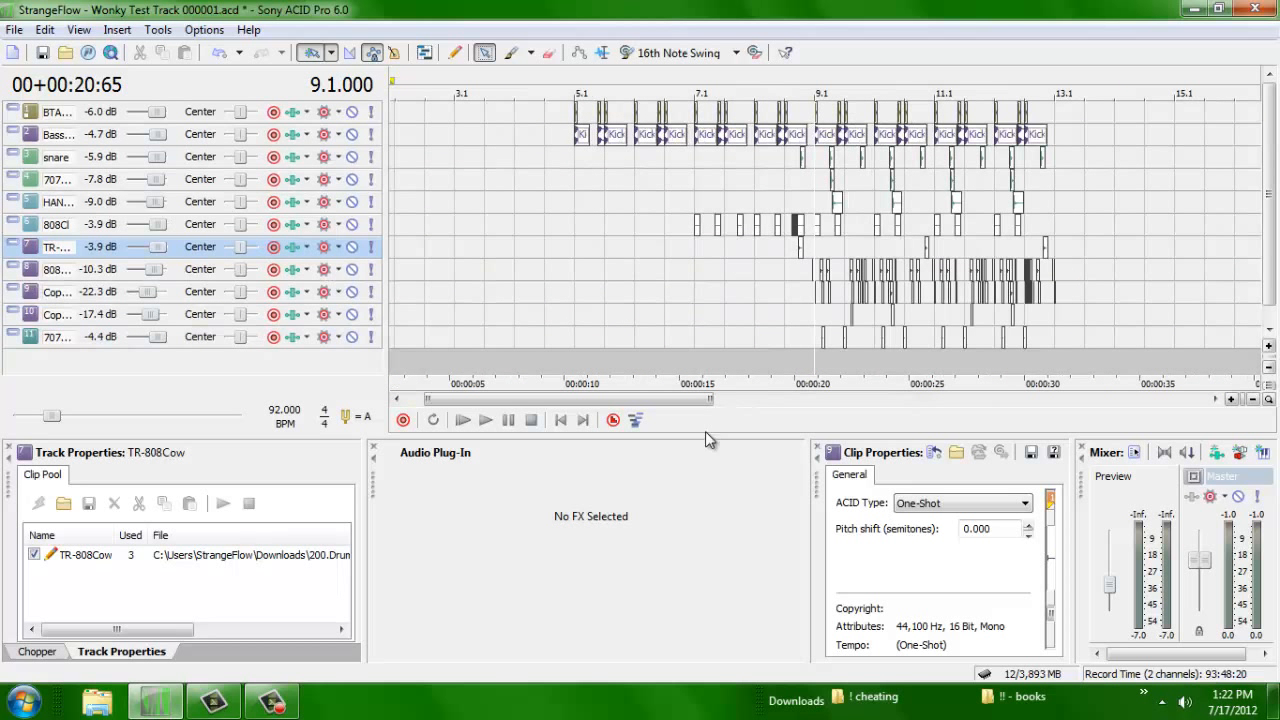
{"action": "left_click_drag", "start_coordinate": [705, 440], "coordinate": [723, 583]}
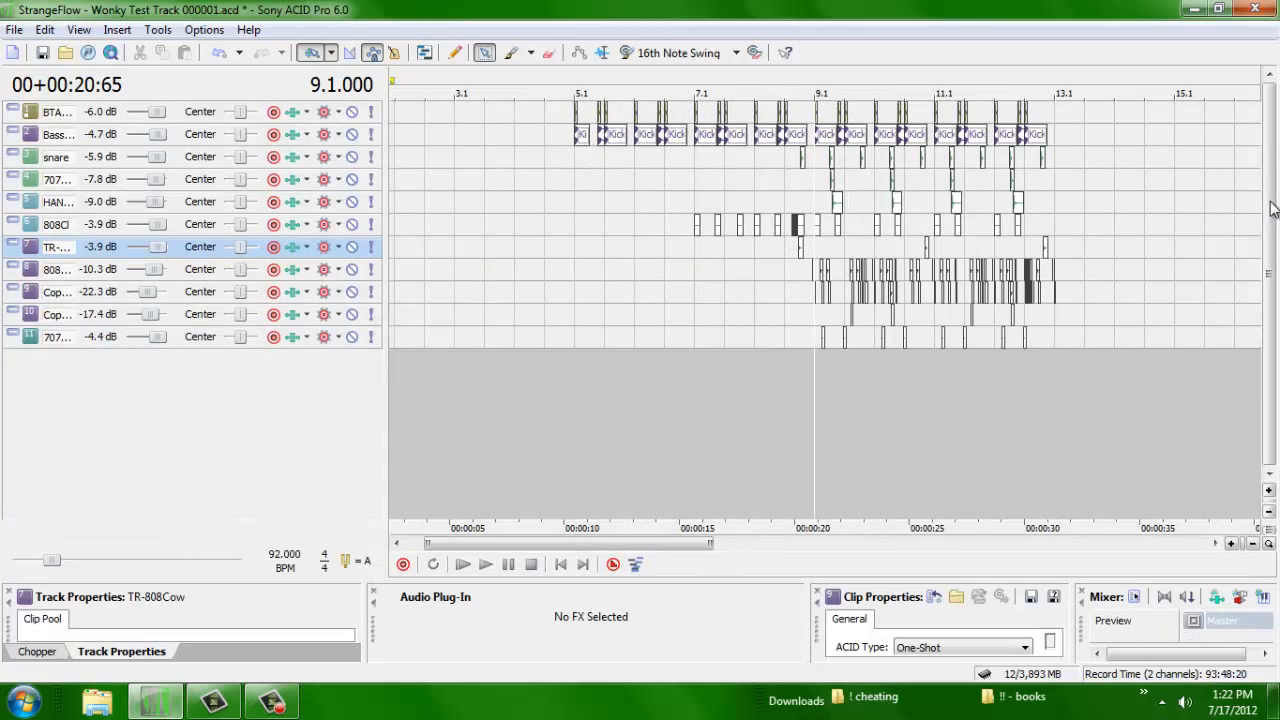
Step: Play the full beat from bar 9.1 to about bar 13.1
{"action": "key", "text": "ctrl+shift+Up"}
{"action": "key", "text": "ctrl+shift+Up"}
{"action": "key", "text": "Up"}
{"action": "key", "text": "ctrl+shift+Down"}
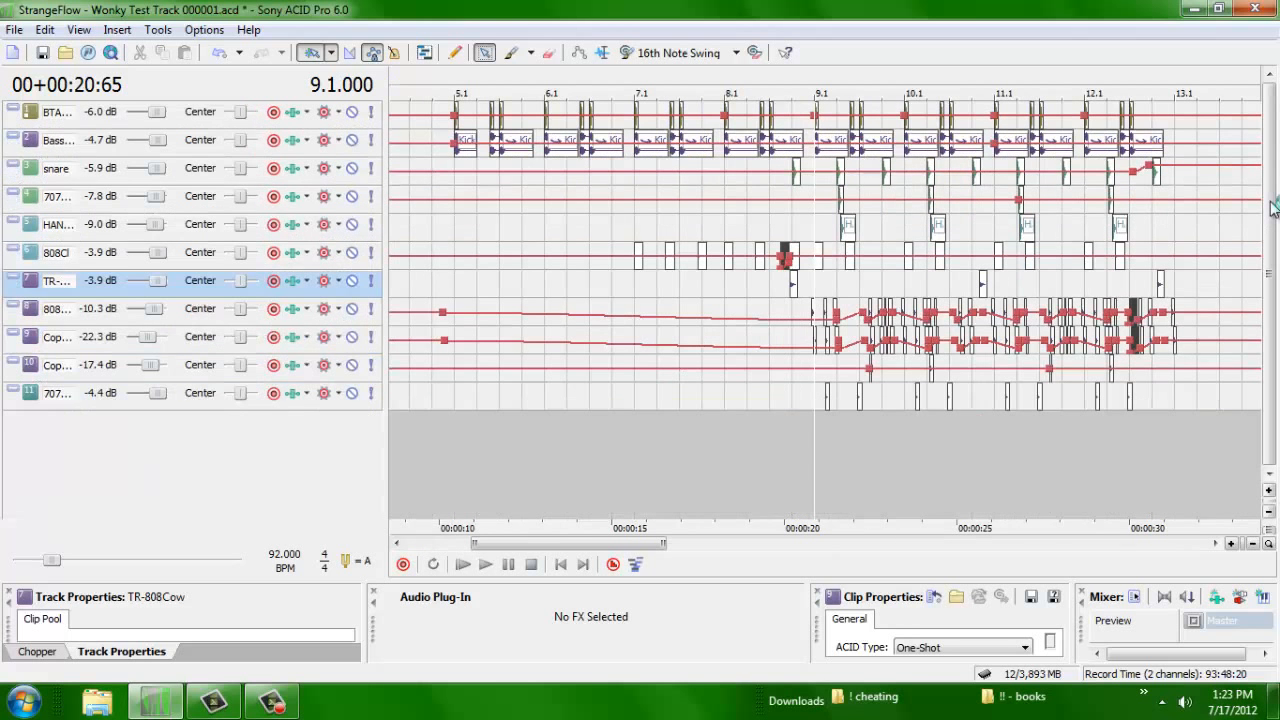
{"action": "key", "text": "space"}
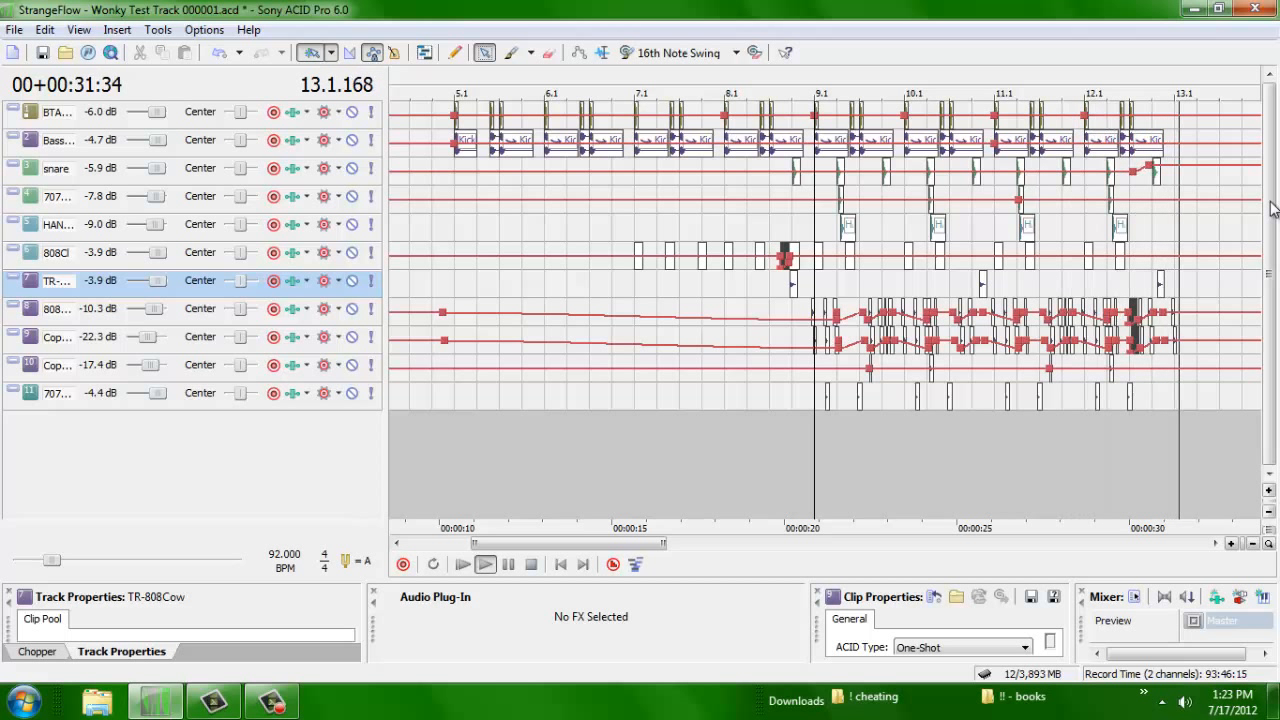
{"action": "key", "text": "space"}
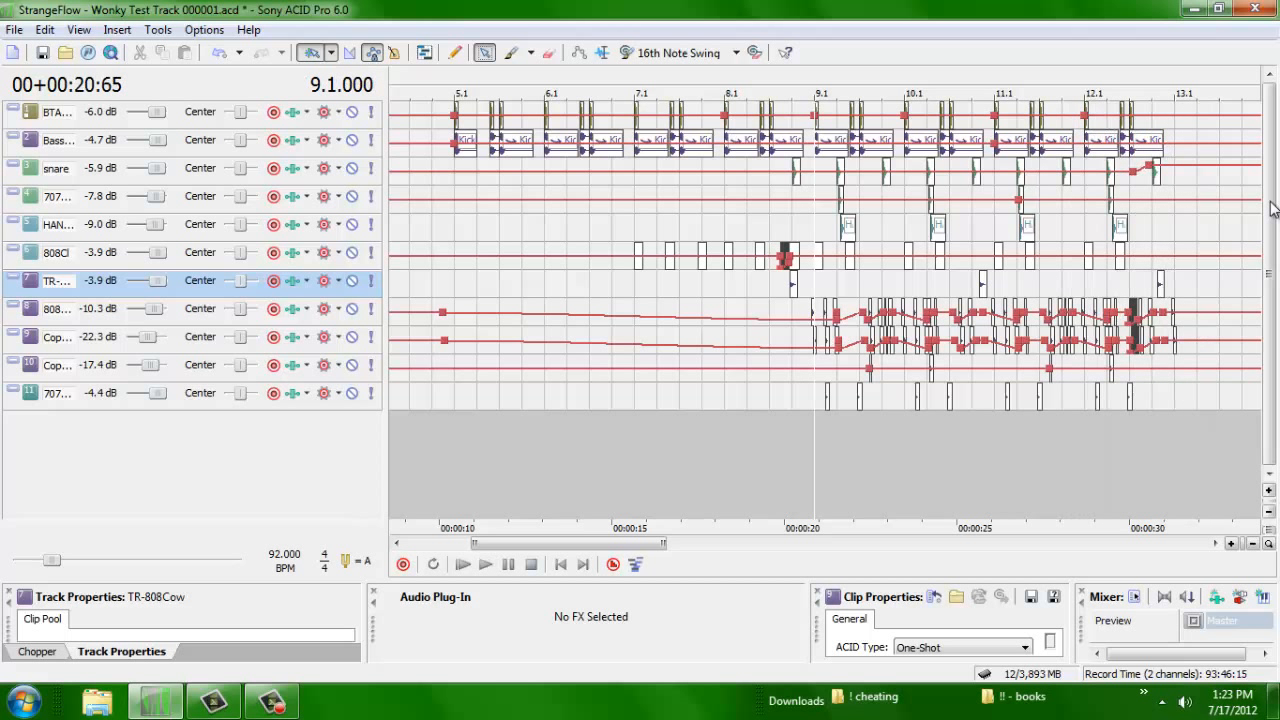
Step: Place the cursor at 7.1 and examine the drum arrangement from bar 5 to bar 13
{"action": "left_click", "coordinate": [634, 74]}
{"action": "key", "text": "ctrl+shift+Up"}
{"action": "key", "text": "Up"}
{"action": "key", "text": "Up"}
{"action": "key", "text": "Up"}
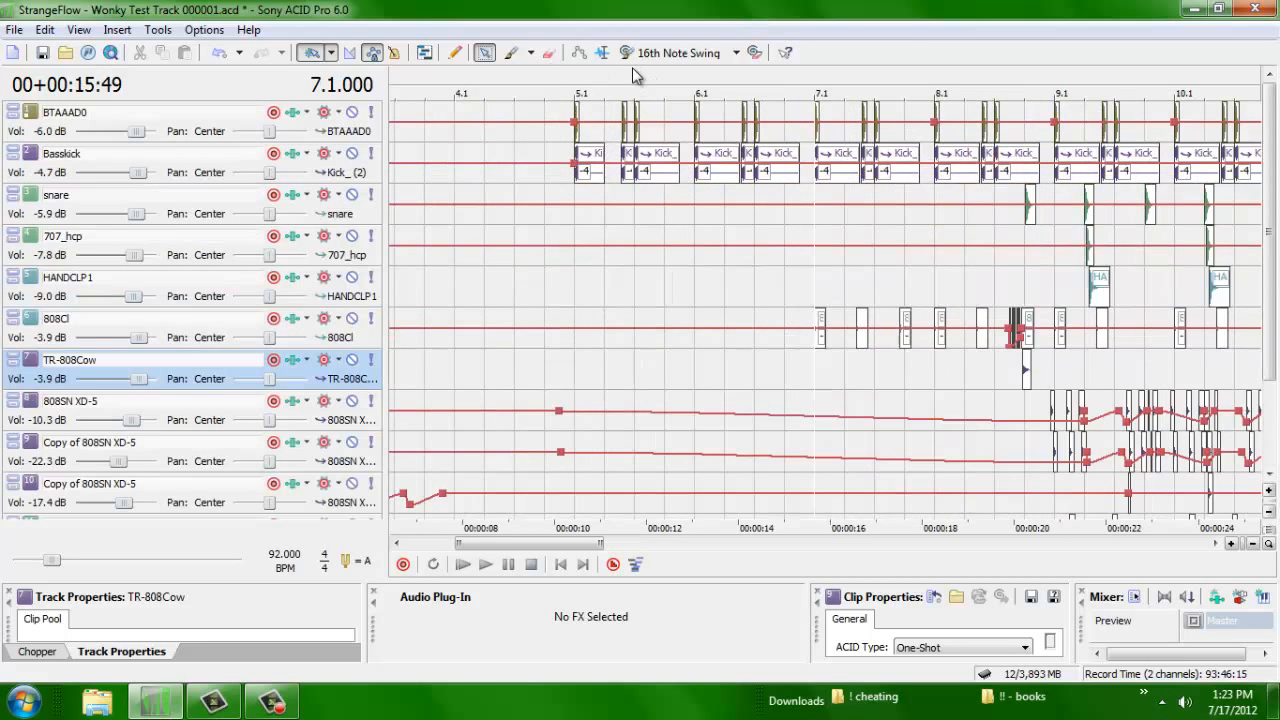
{"action": "key", "text": "Down"}
{"action": "key", "text": "Down"}
{"action": "key", "text": "Down"}
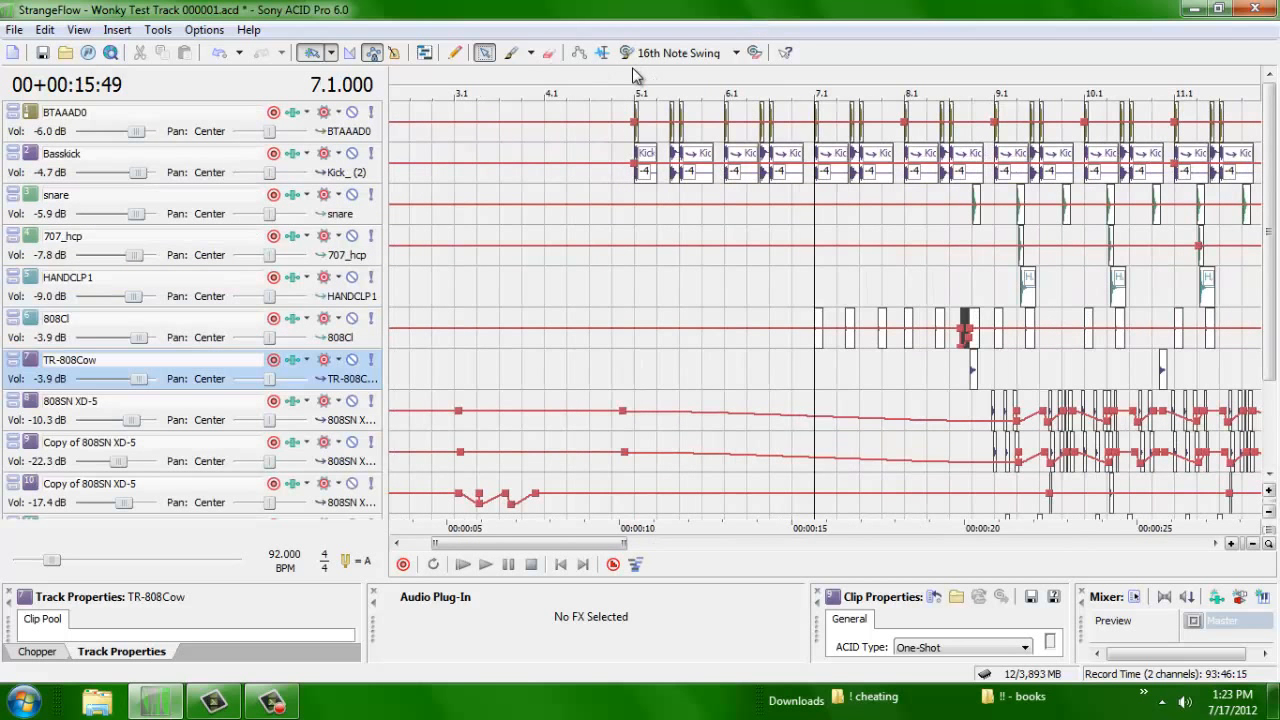
{"action": "key", "text": "ctrl+shift+Down"}
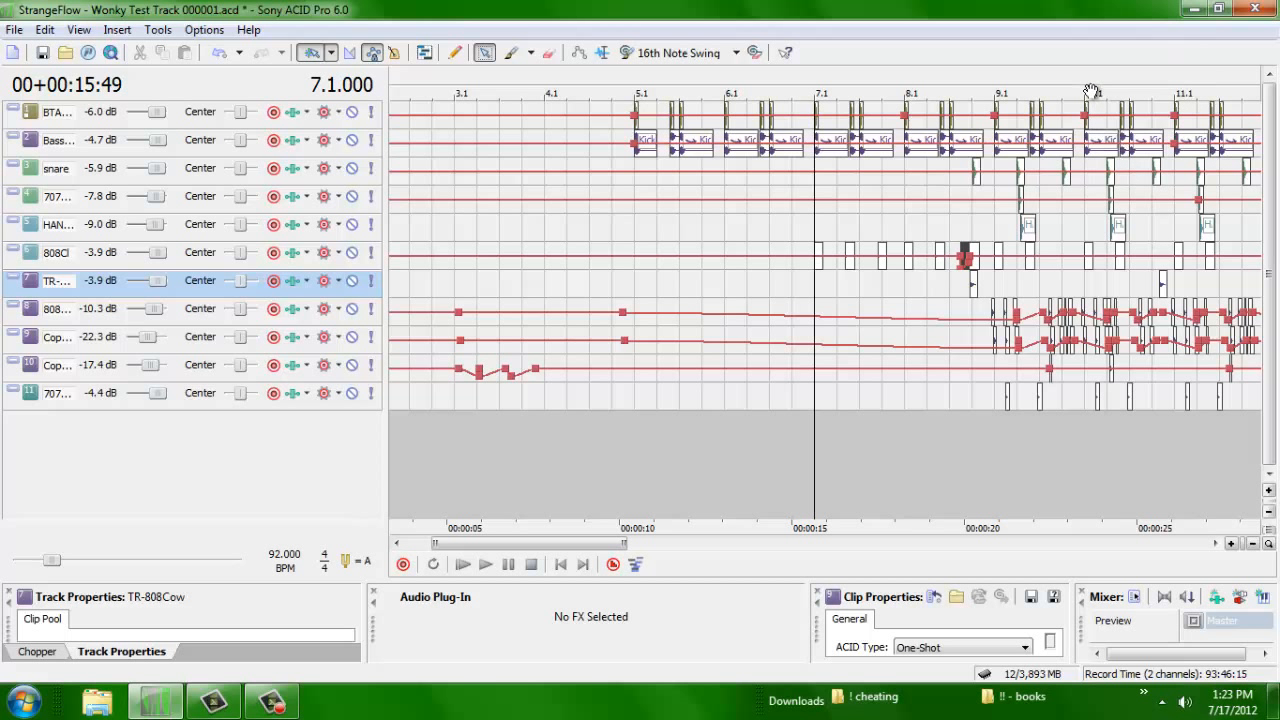
{"action": "left_click_drag", "start_coordinate": [1086, 94], "coordinate": [913, 95]}
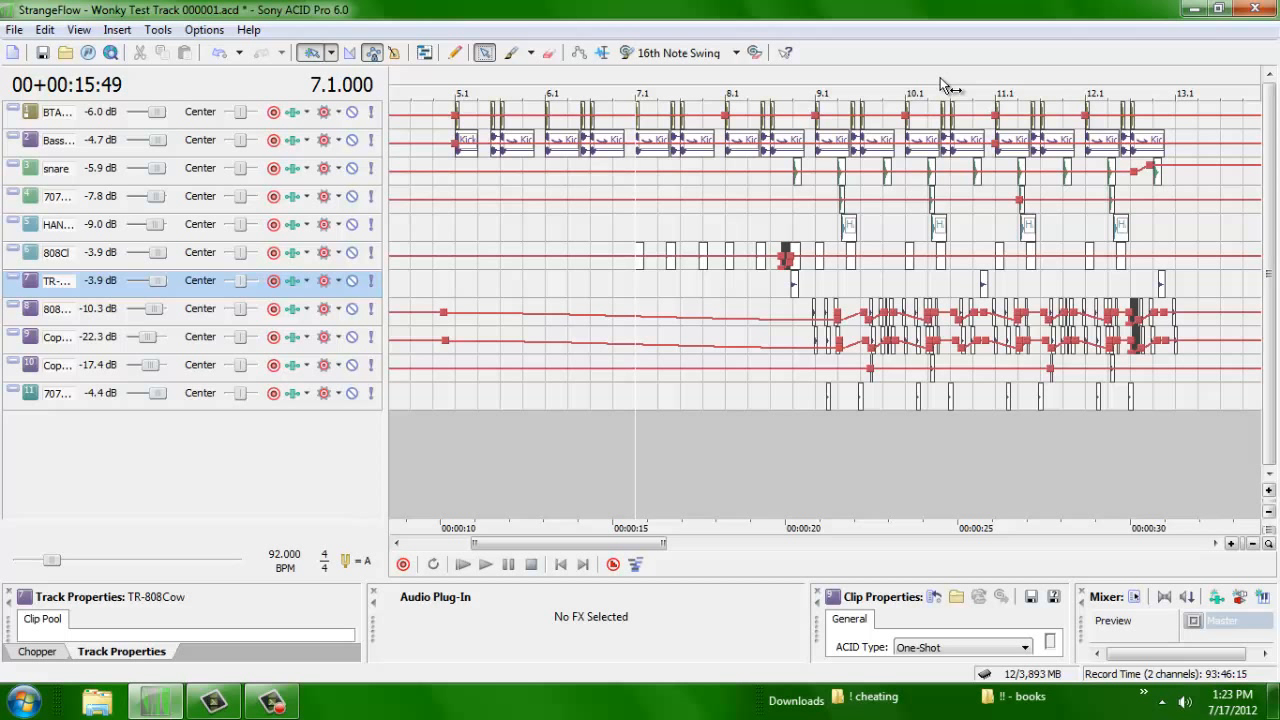
Step: Hide the volume and other automation envelopes on the tracks
{"action": "key", "text": "ctrl+shift+Up"}
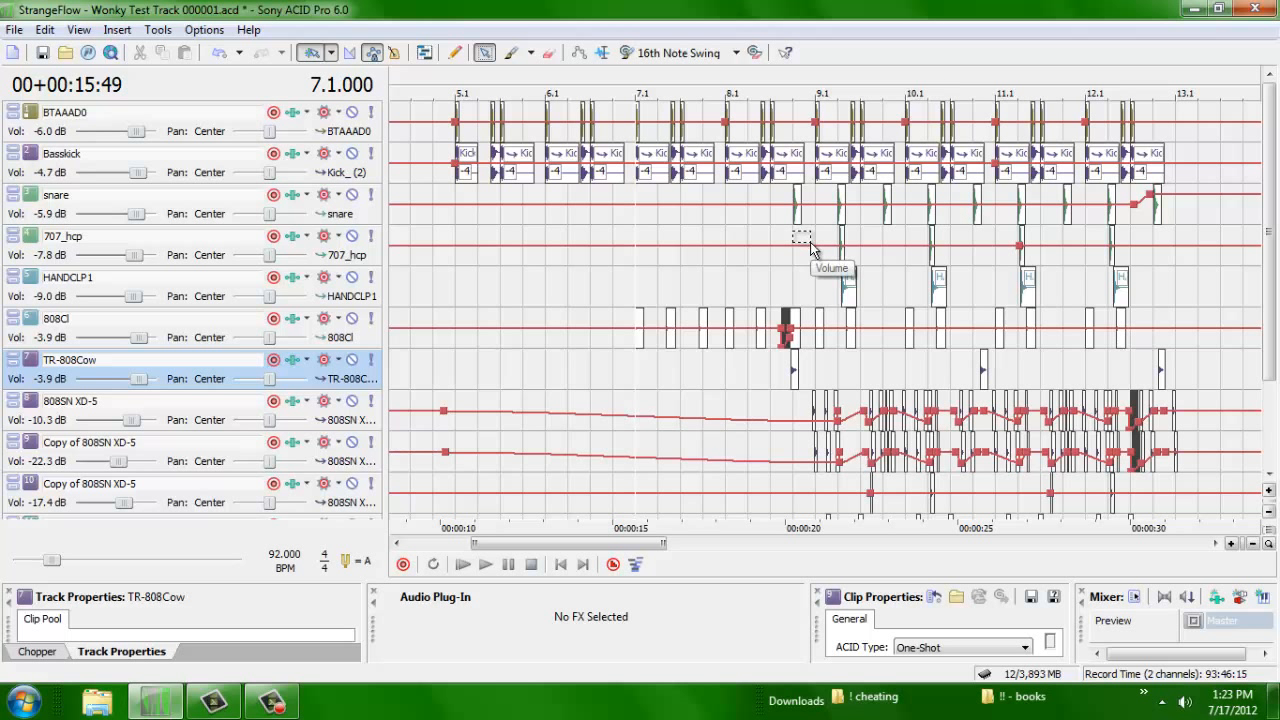
{"action": "key", "text": "v"}
{"action": "key", "text": "v"}
{"action": "key", "text": "v"}
{"action": "key", "text": "v"}
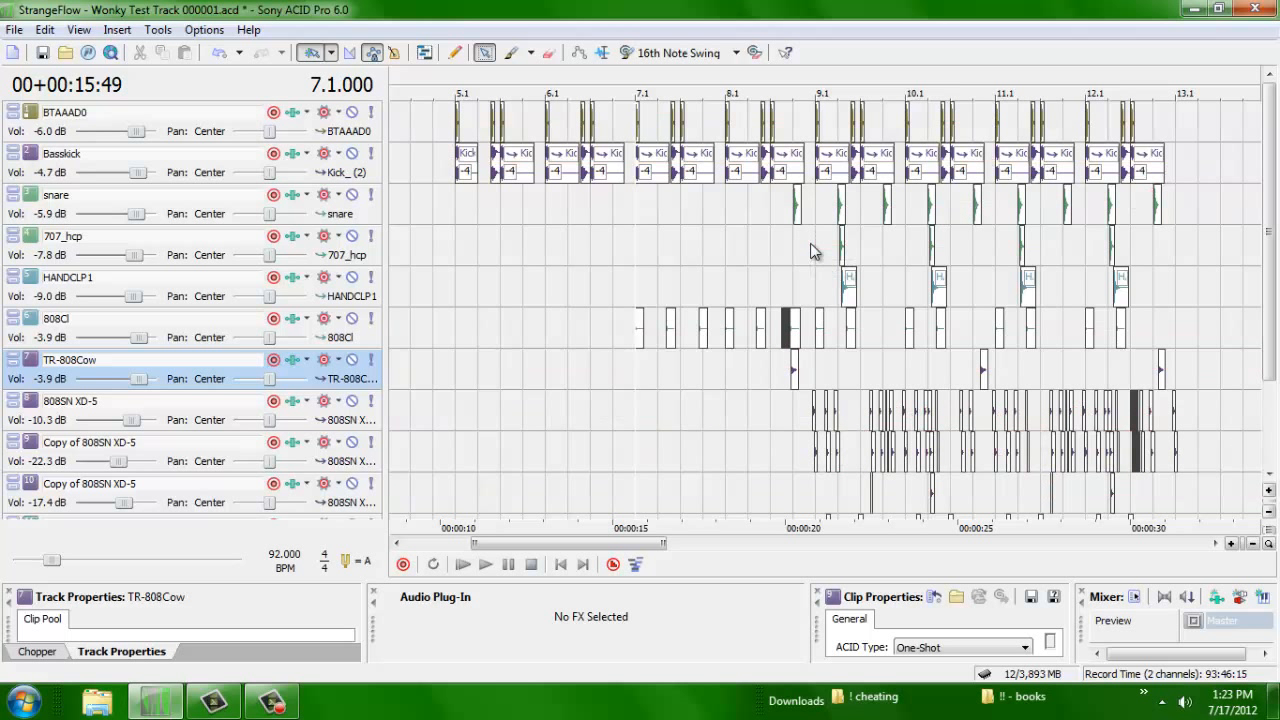
Step: Activate the Draw tool and play the kick pattern starting at the first Basskick event at 5.1
{"action": "left_click", "coordinate": [455, 52]}
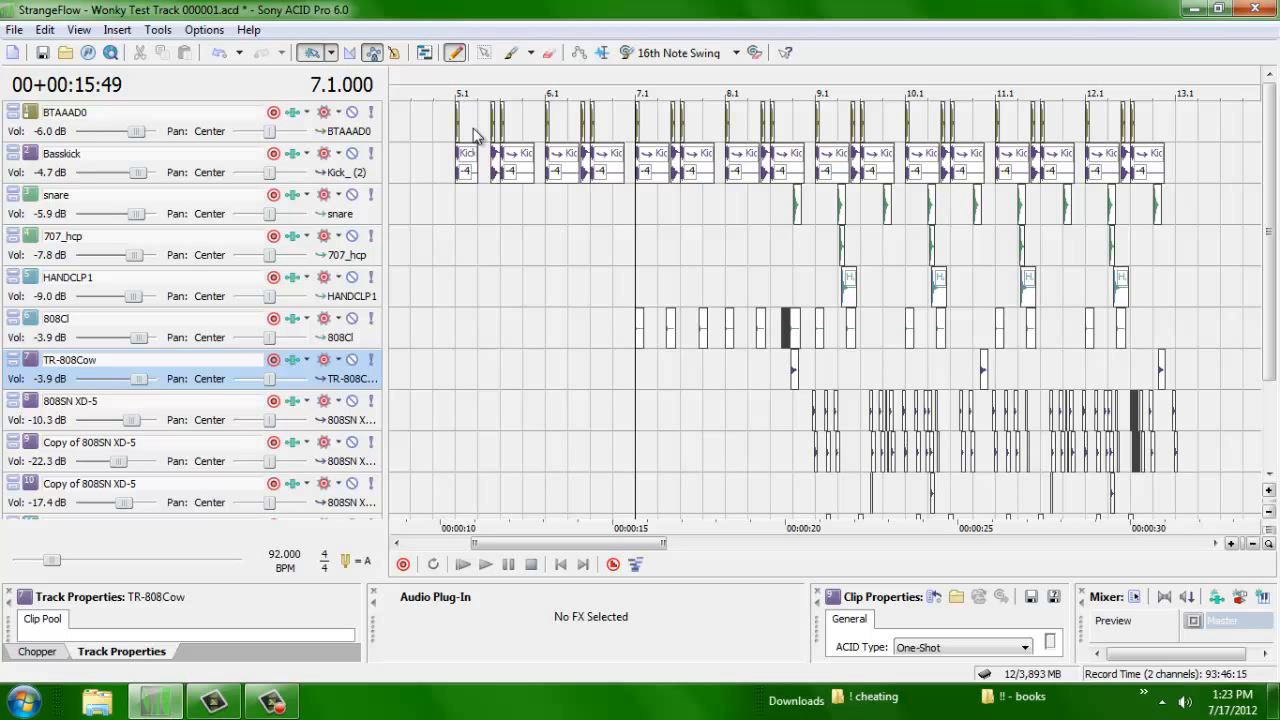
{"action": "left_click", "coordinate": [463, 172]}
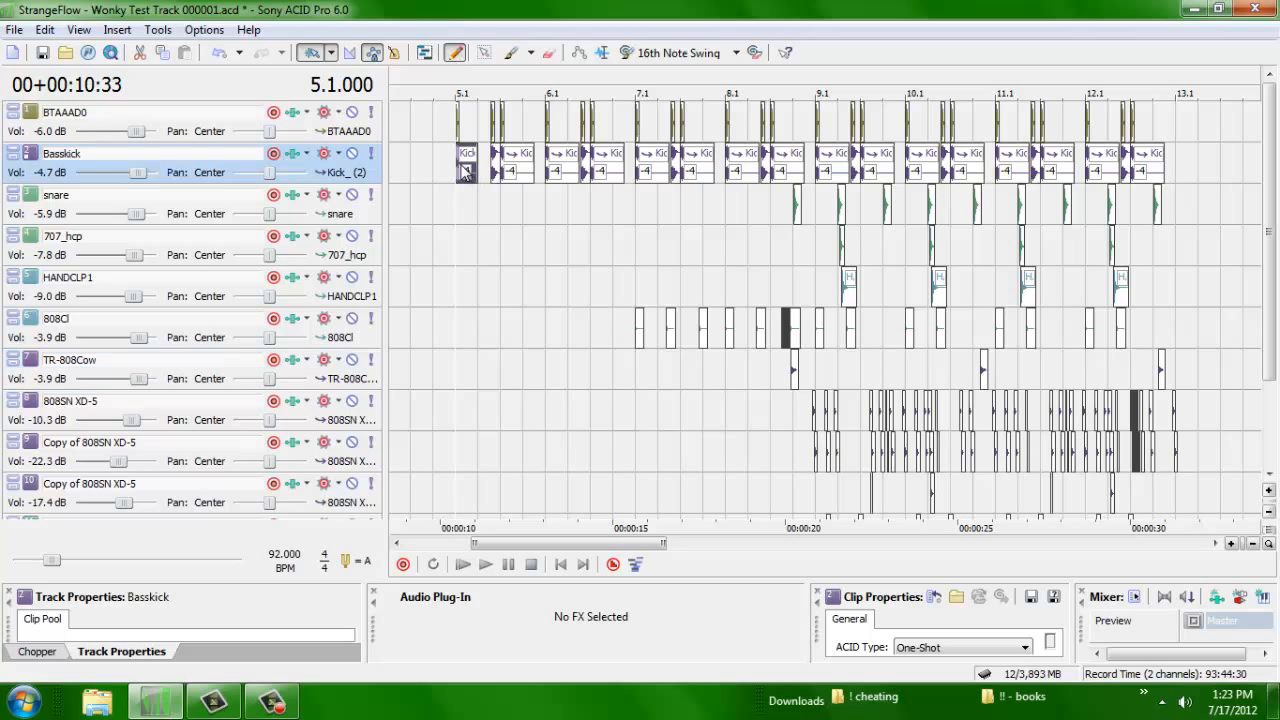
{"action": "key", "text": "space"}
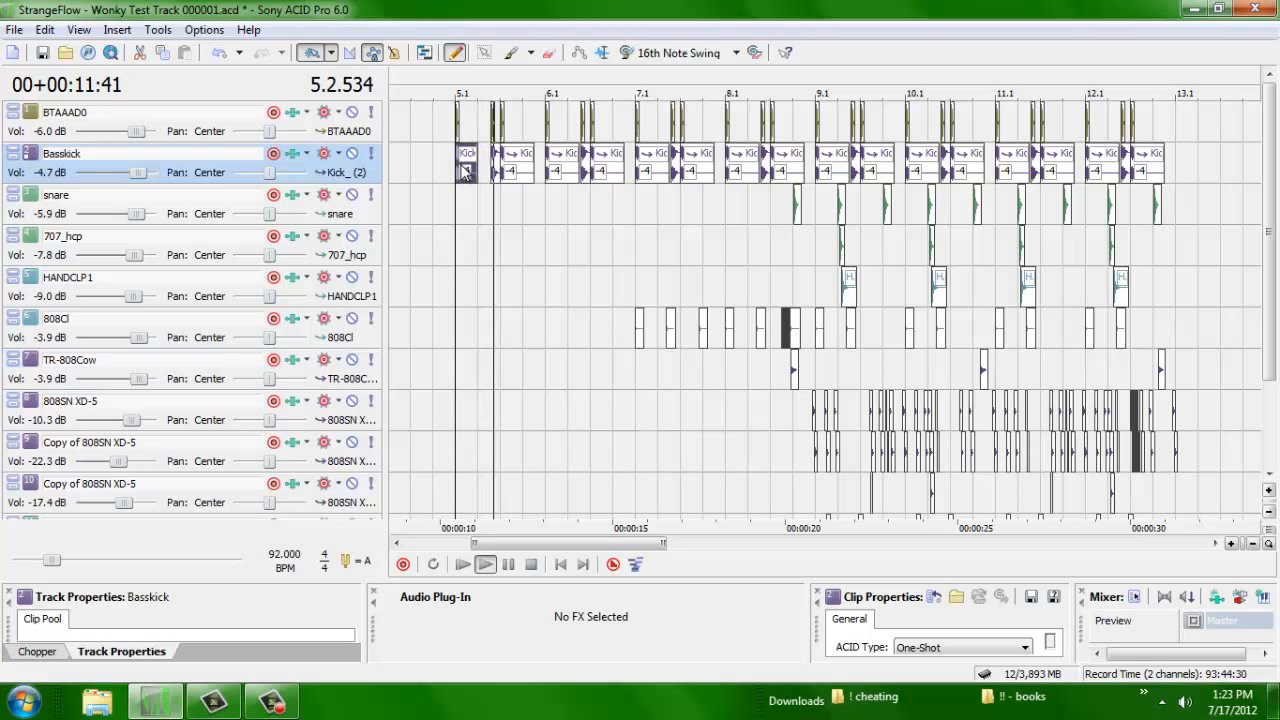
{"action": "key", "text": "space"}
{"action": "key", "text": "Up"}
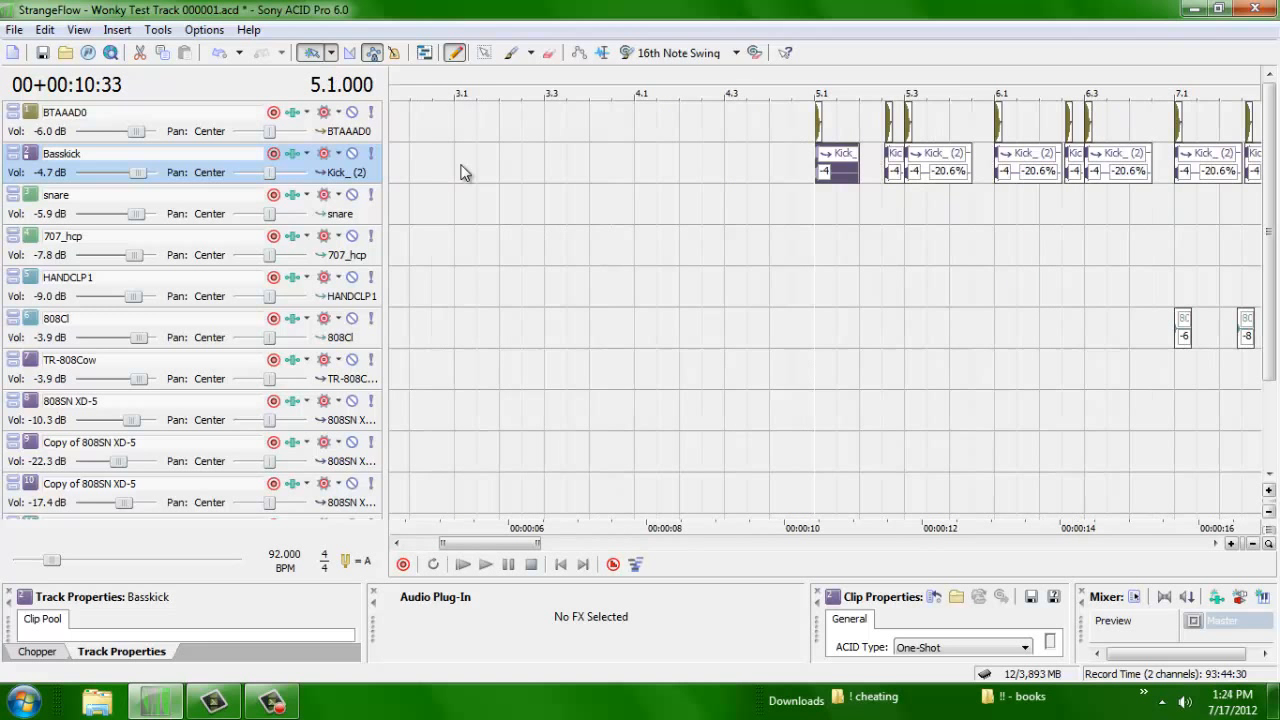
Step: Solo the BTAAAD0 track and play its kick events from 5.1
{"action": "left_click", "coordinate": [818, 125]}
{"action": "key", "text": "Up"}
{"action": "key", "text": "Up"}
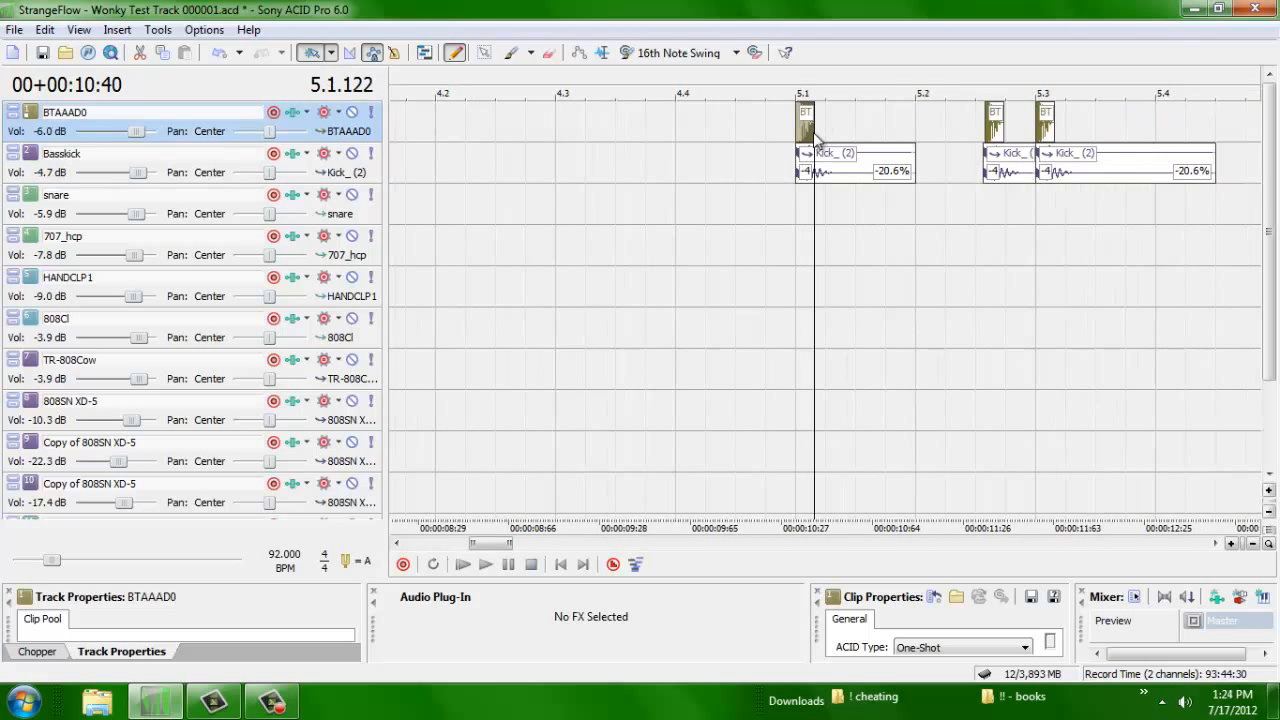
{"action": "left_click", "coordinate": [370, 112]}
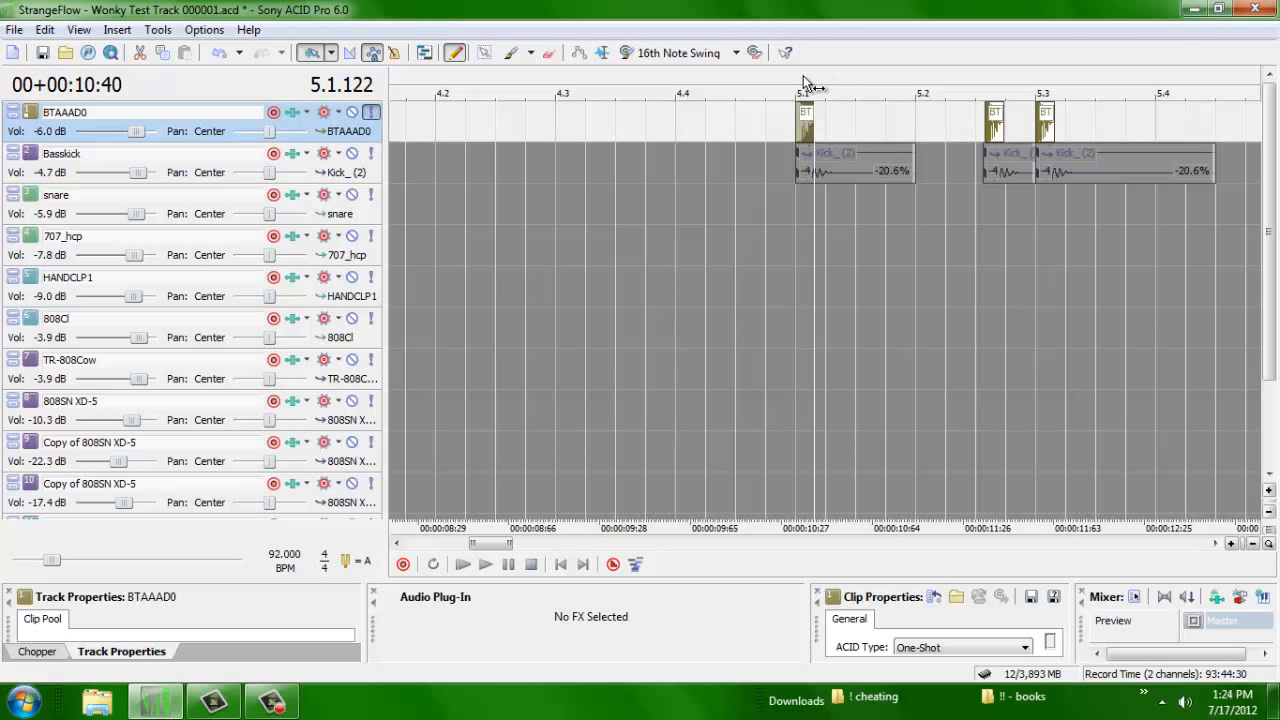
{"action": "left_click", "coordinate": [803, 75]}
{"action": "key", "text": "space"}
Step: Solo the Basskick track to compare the two kick layers, and clear the solo from both tracks
{"action": "left_click", "coordinate": [371, 153]}
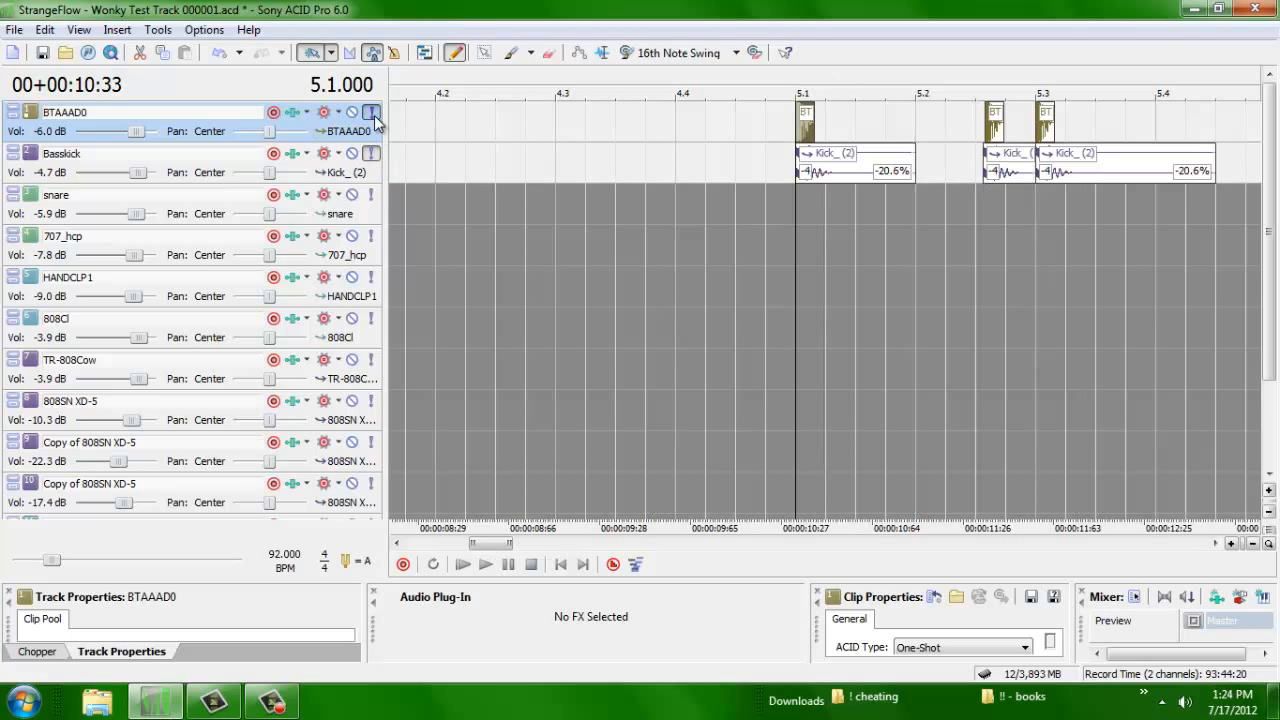
{"action": "left_click", "coordinate": [375, 116]}
{"action": "left_click", "coordinate": [375, 116]}
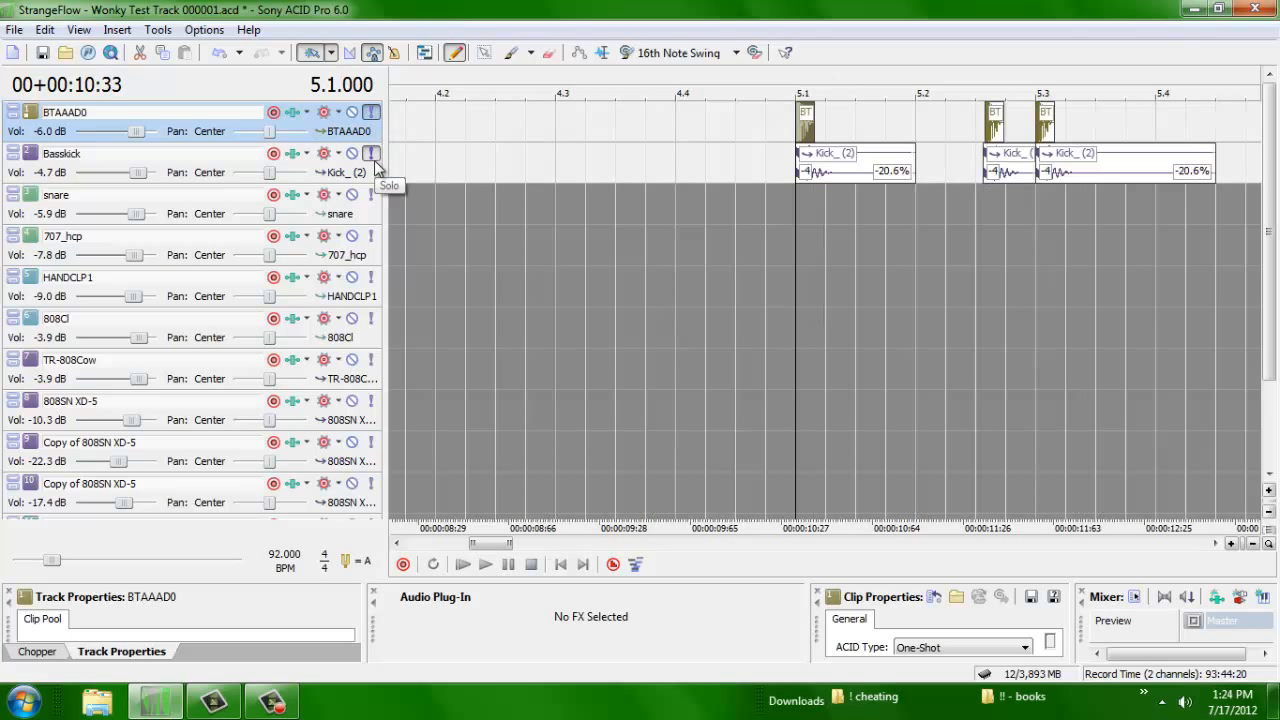
{"action": "left_click", "coordinate": [373, 158]}
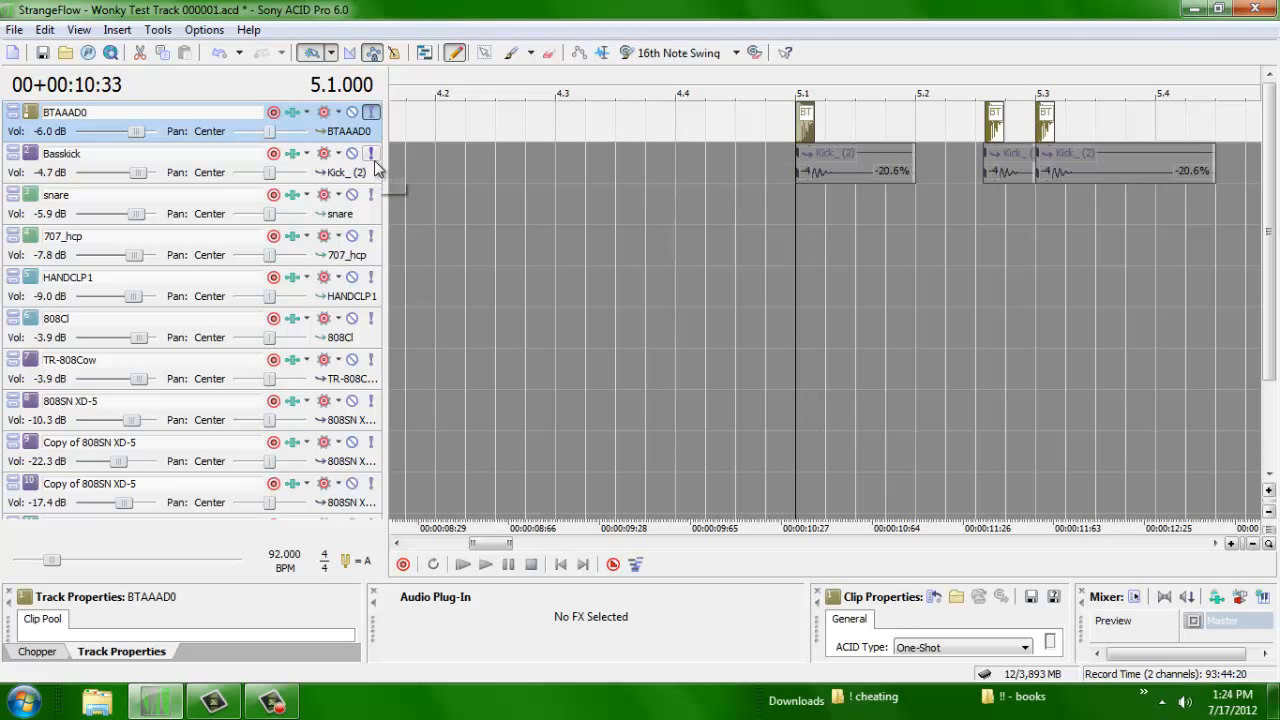
{"action": "left_click", "coordinate": [372, 115]}
Step: Copy the layered BTAAAD0 and Basskick events at 5.1
{"action": "left_click", "coordinate": [667, 178]}
{"action": "key", "text": "ctrl+shift+Down"}
{"action": "scroll", "coordinate": [664, 182], "scroll_direction": "down", "scroll_amount": 1}
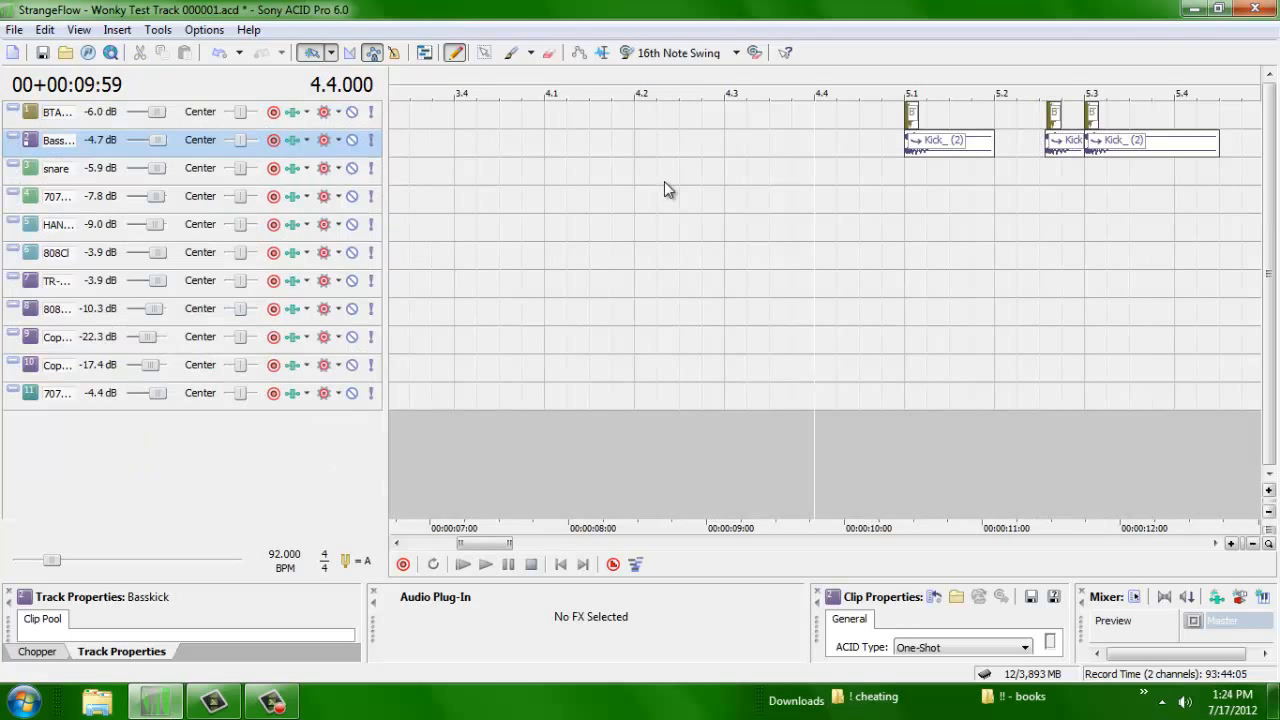
{"action": "scroll", "coordinate": [664, 185], "scroll_direction": "down", "scroll_amount": 1}
{"action": "left_click", "coordinate": [864, 122]}
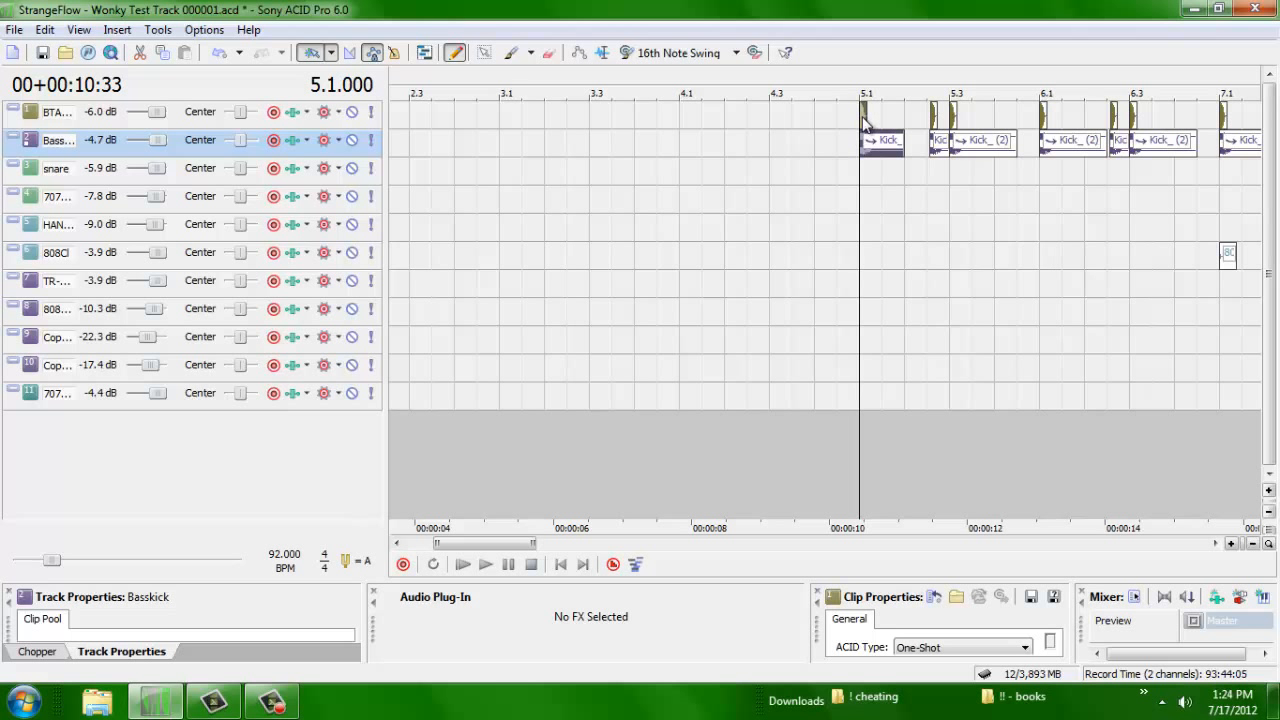
Step: Paste the layered kick events on every beat of bar 1, at 1.1, 1.2, 1.3 and 1.4
{"action": "key", "text": "ctrl+Home"}
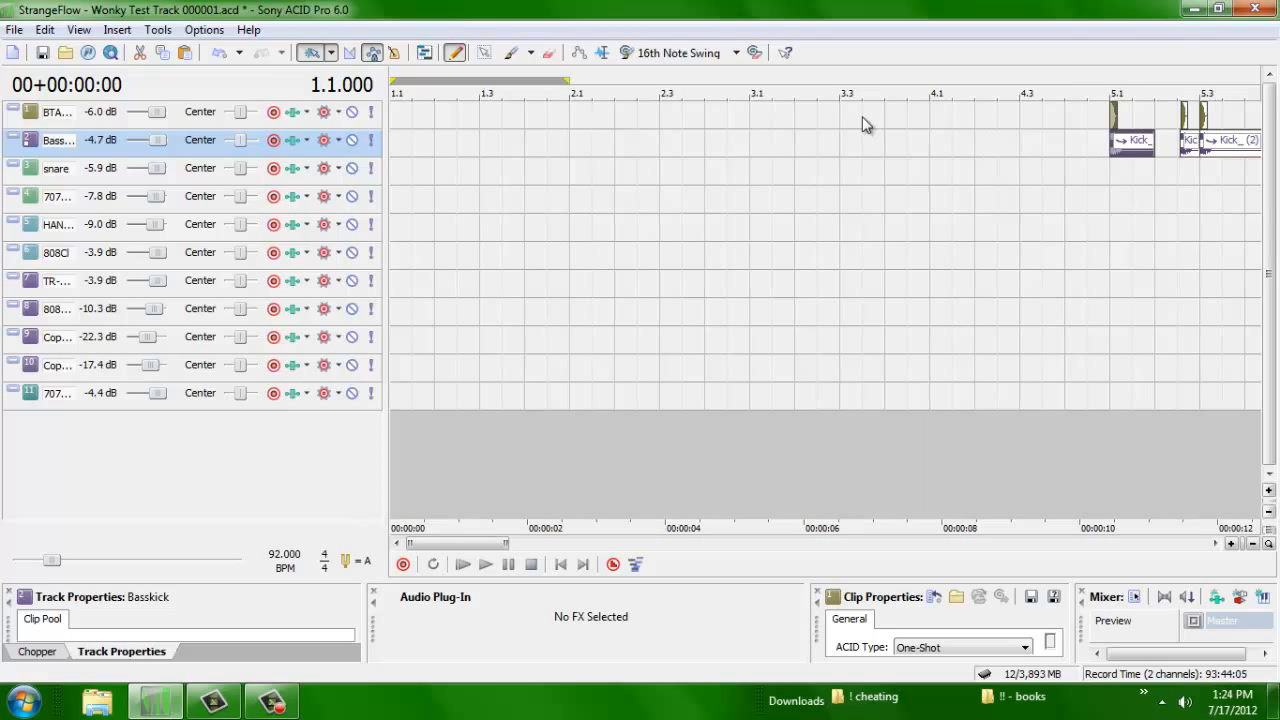
{"action": "left_click", "coordinate": [403, 113]}
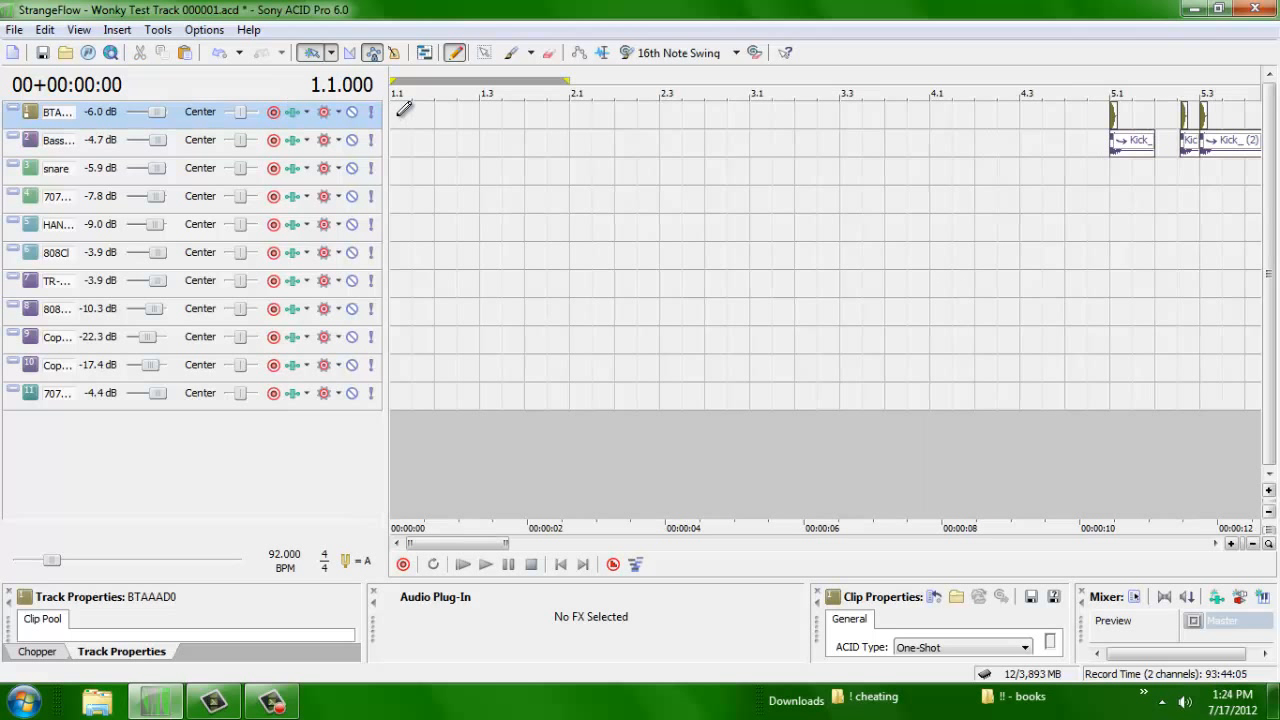
{"action": "key", "text": "ctrl+shift+Up"}
{"action": "scroll", "coordinate": [399, 114], "scroll_direction": "up", "scroll_amount": 2}
{"action": "key", "text": "ctrl+v"}
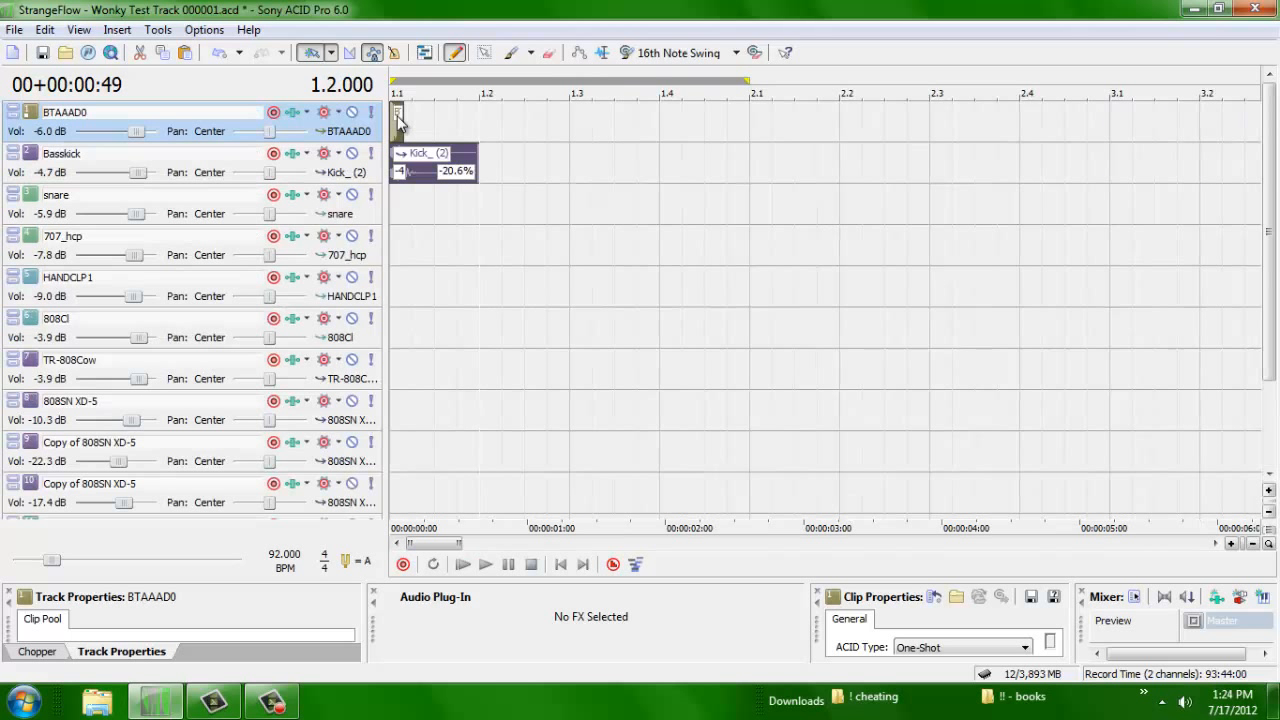
{"action": "key", "text": "ctrl+v"}
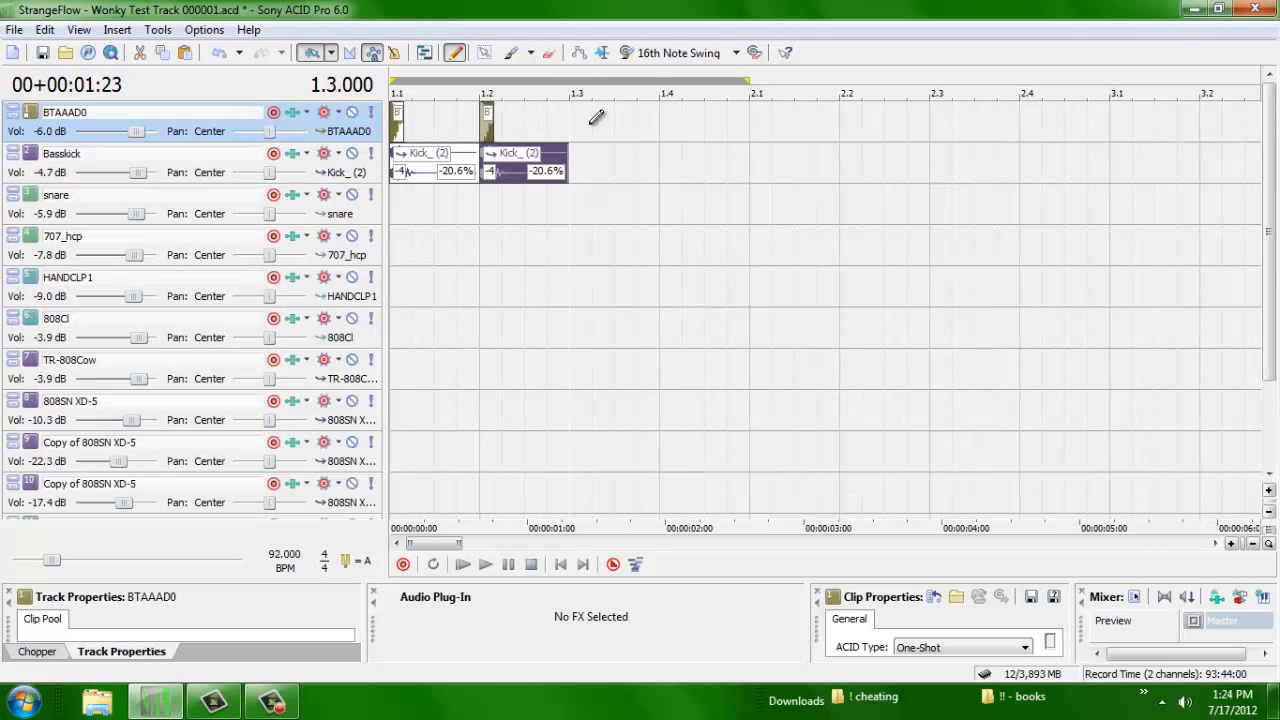
{"action": "key", "text": "ctrl+v"}
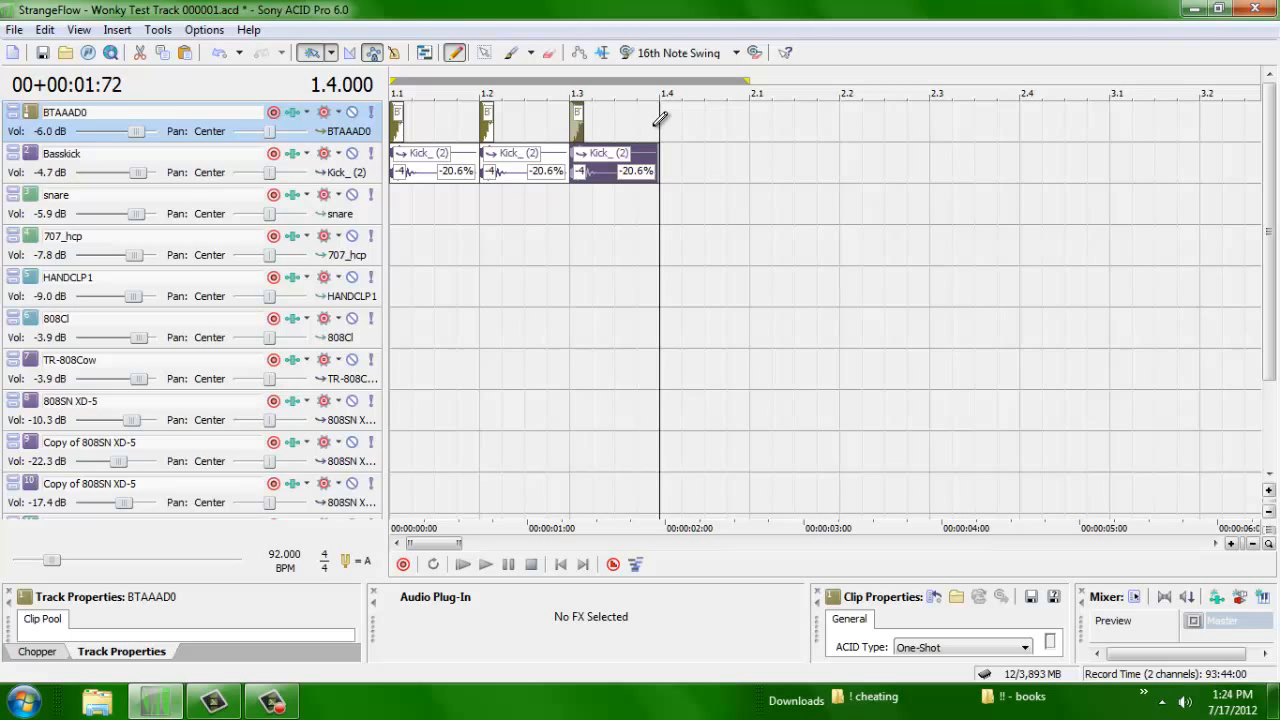
{"action": "key", "text": "ctrl+v"}
Step: Play the four kicks in bar 1 from the beginning of the project
{"action": "scroll", "coordinate": [660, 130], "scroll_direction": "down", "scroll_amount": 2}
{"action": "key", "text": "ctrl+Home"}
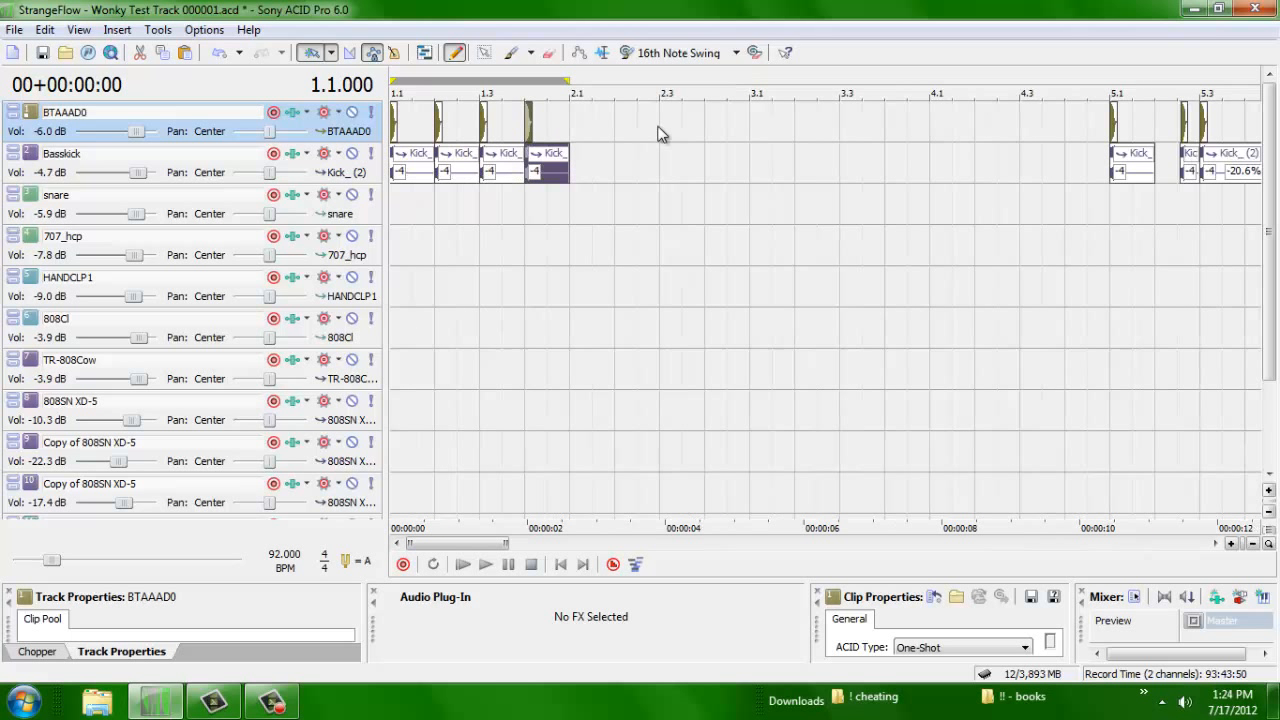
{"action": "key", "text": "space"}
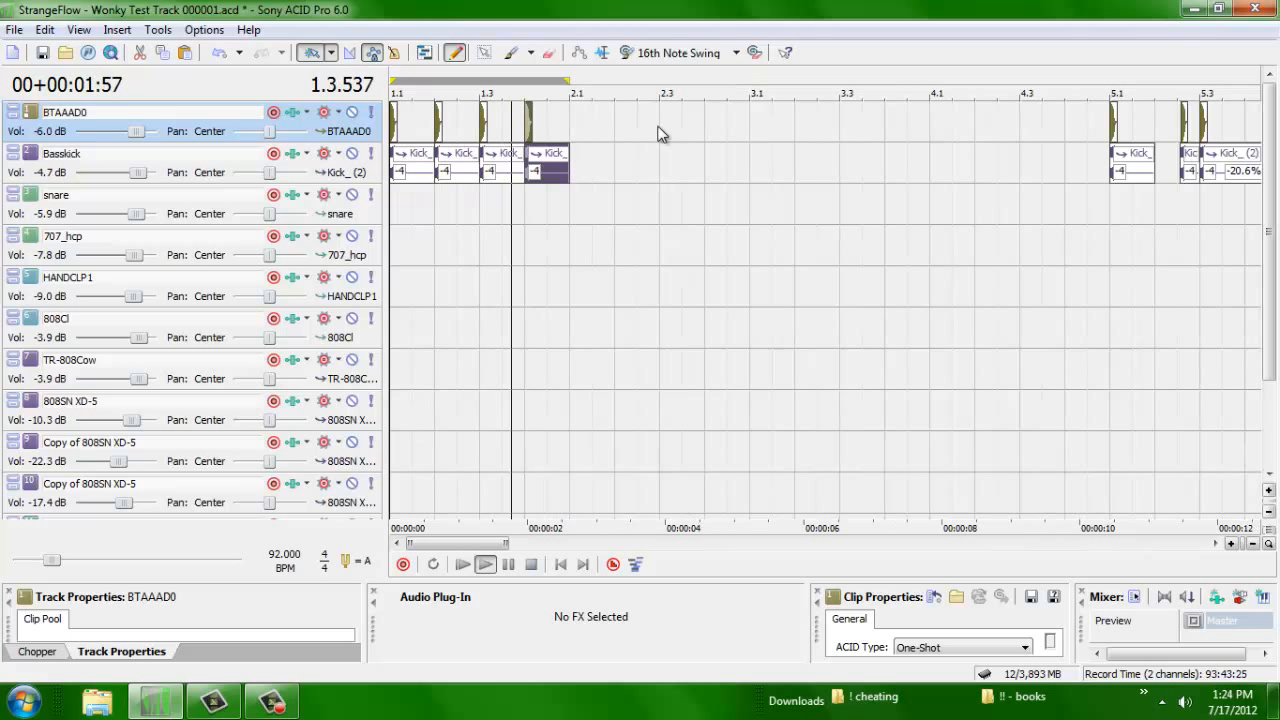
{"action": "key", "text": "space"}
{"action": "scroll", "coordinate": [660, 133], "scroll_direction": "up", "scroll_amount": 2}
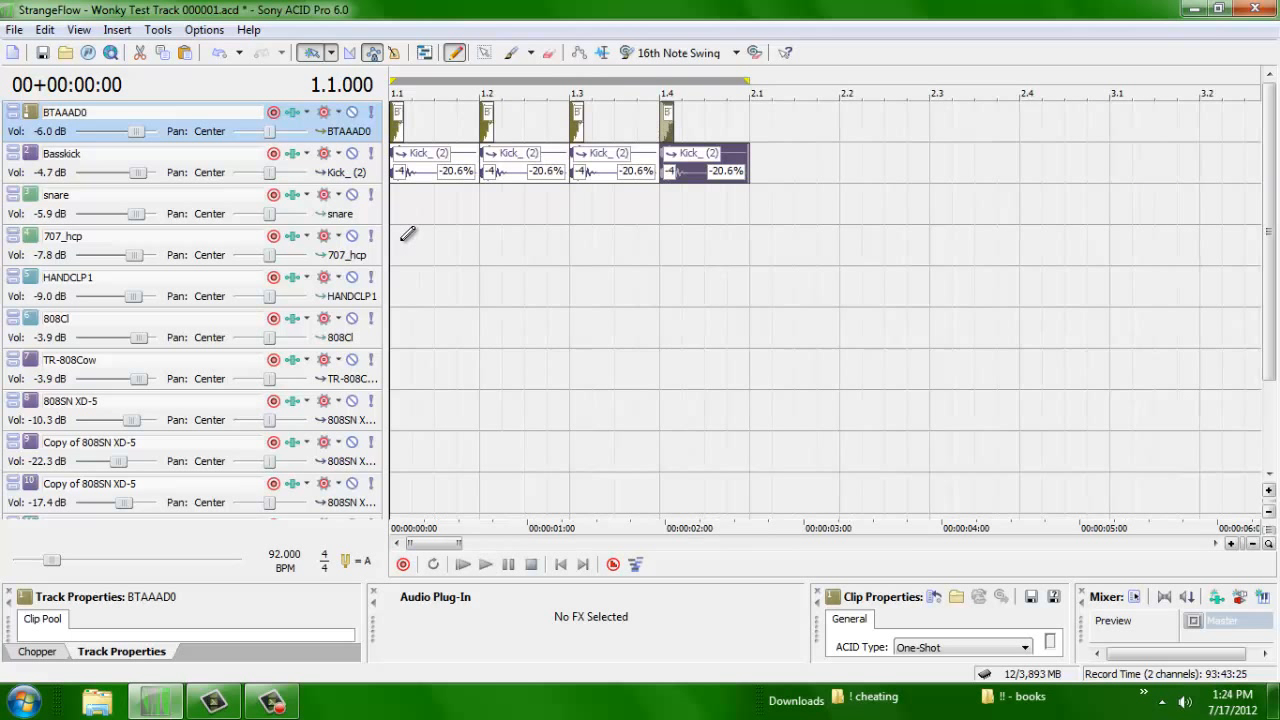
Step: Place four snare hits in bar 1 halfway between the beats, after 1.1, 1.2, 1.3 and 1.4, and play them with the kicks
{"action": "left_click", "coordinate": [437, 209]}
{"action": "left_click", "coordinate": [532, 205]}
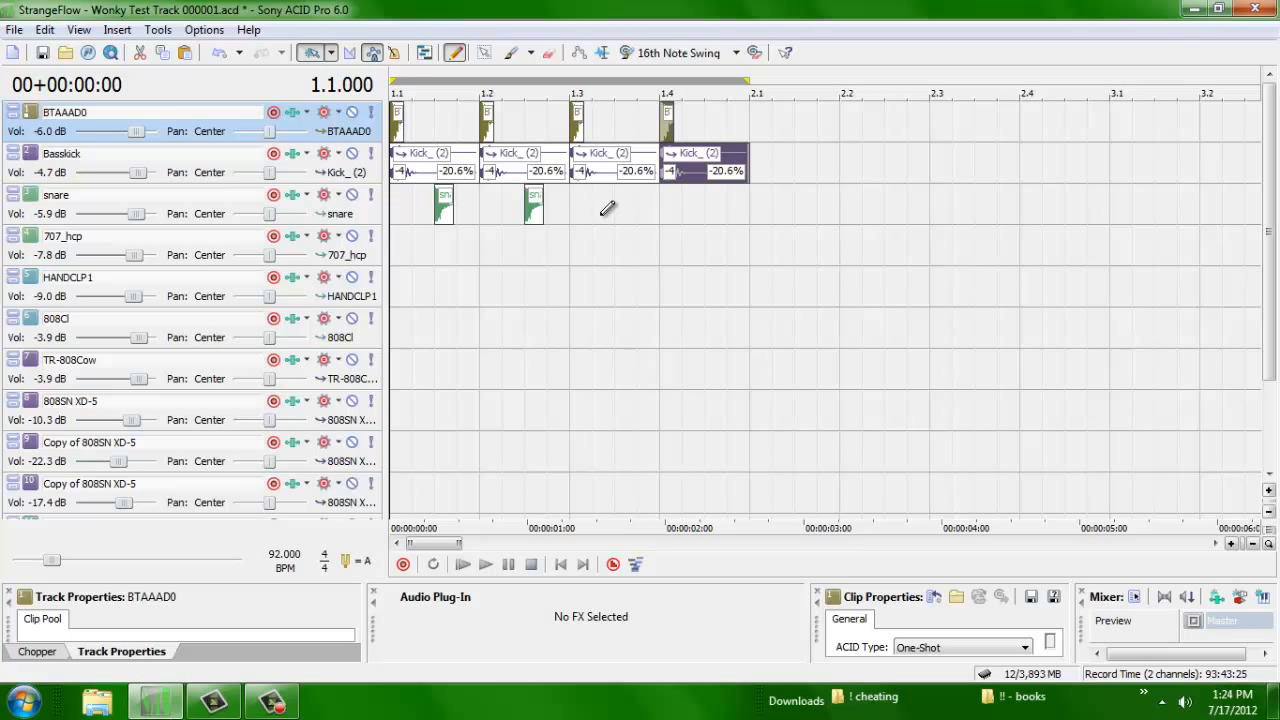
{"action": "left_click", "coordinate": [620, 205]}
{"action": "left_click", "coordinate": [715, 203]}
{"action": "key", "text": "space"}
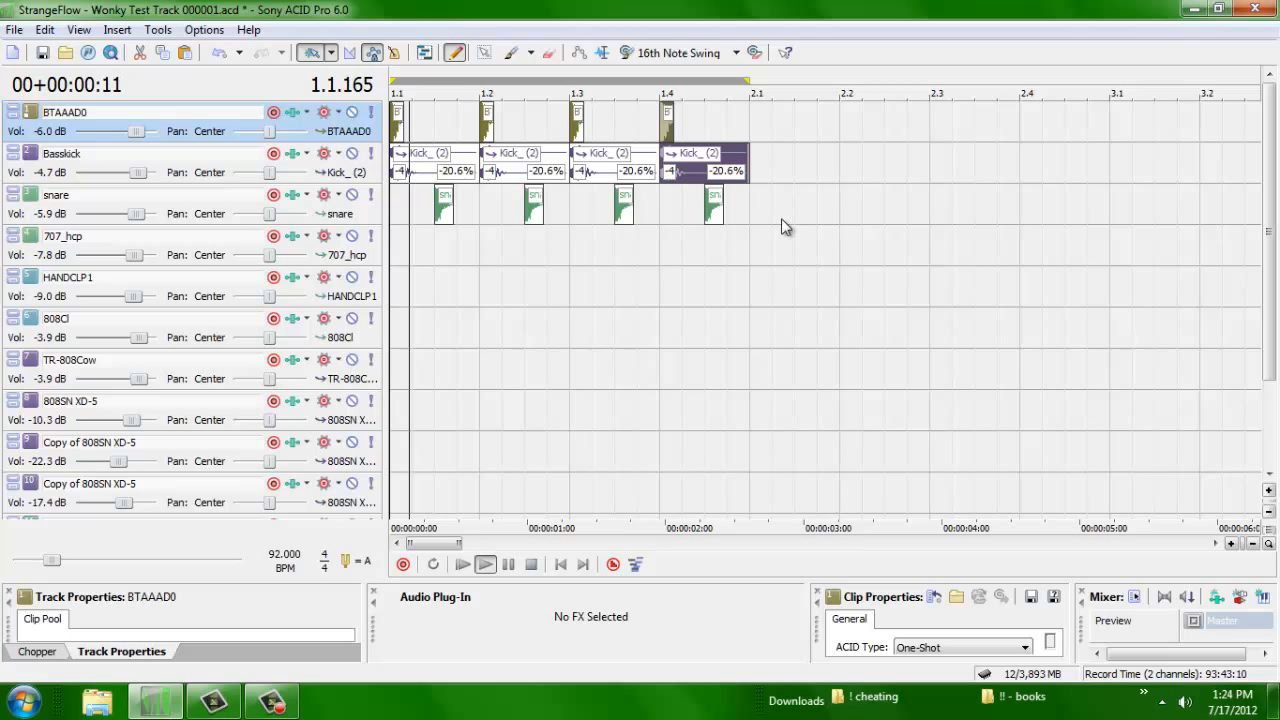
{"action": "key", "text": "space"}
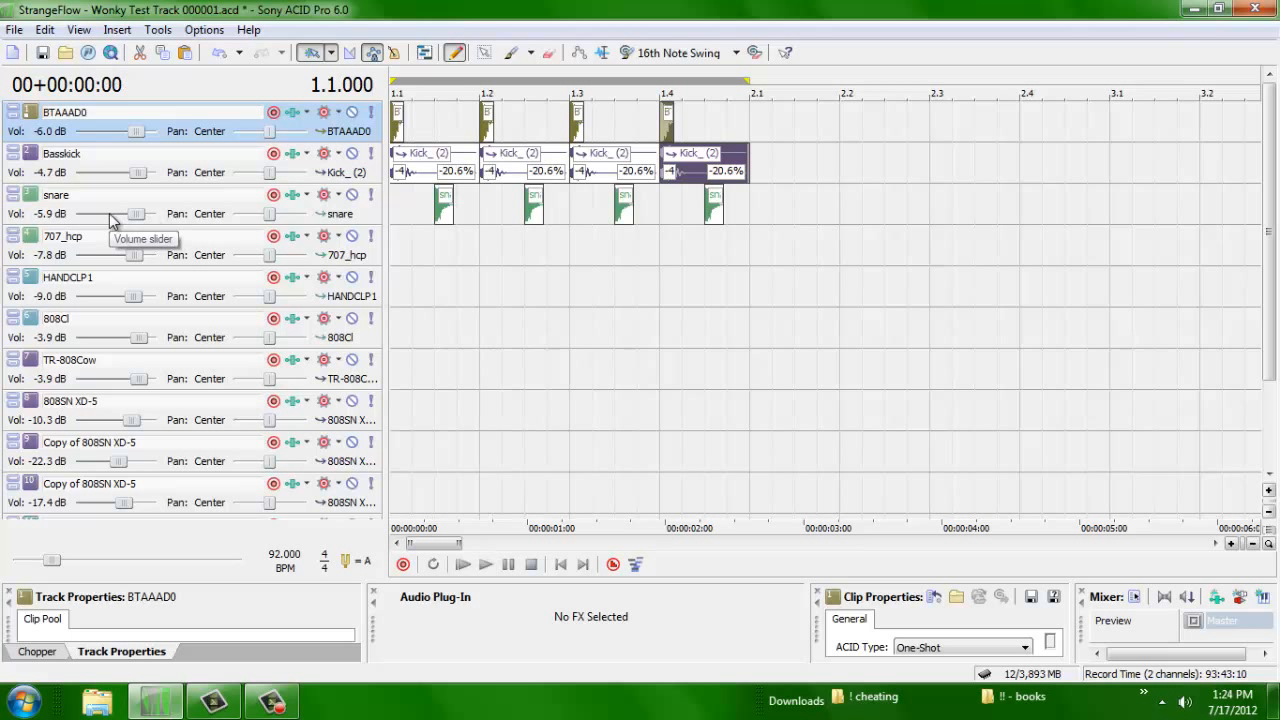
Step: Lower the snare track volume to -9.5 dB and replay bar 1 with the kicks
{"action": "left_click", "coordinate": [109, 214]}
{"action": "key", "text": "space"}
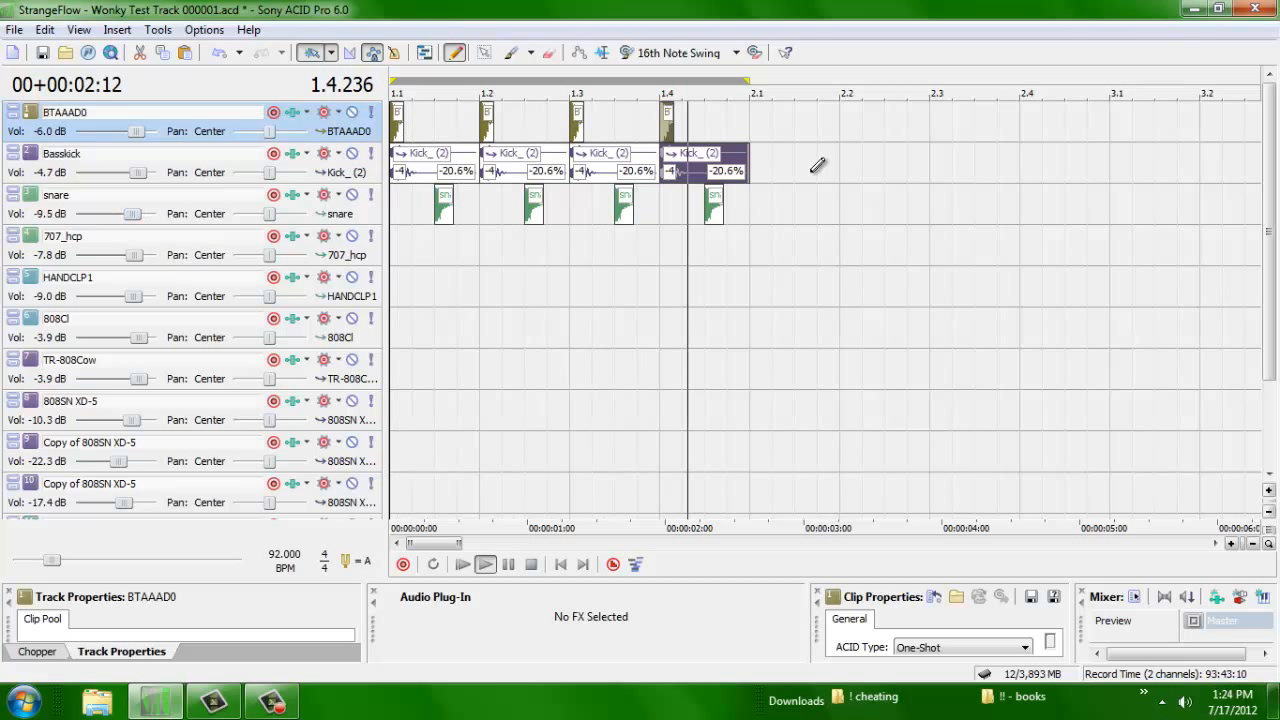
{"action": "key", "text": "space"}
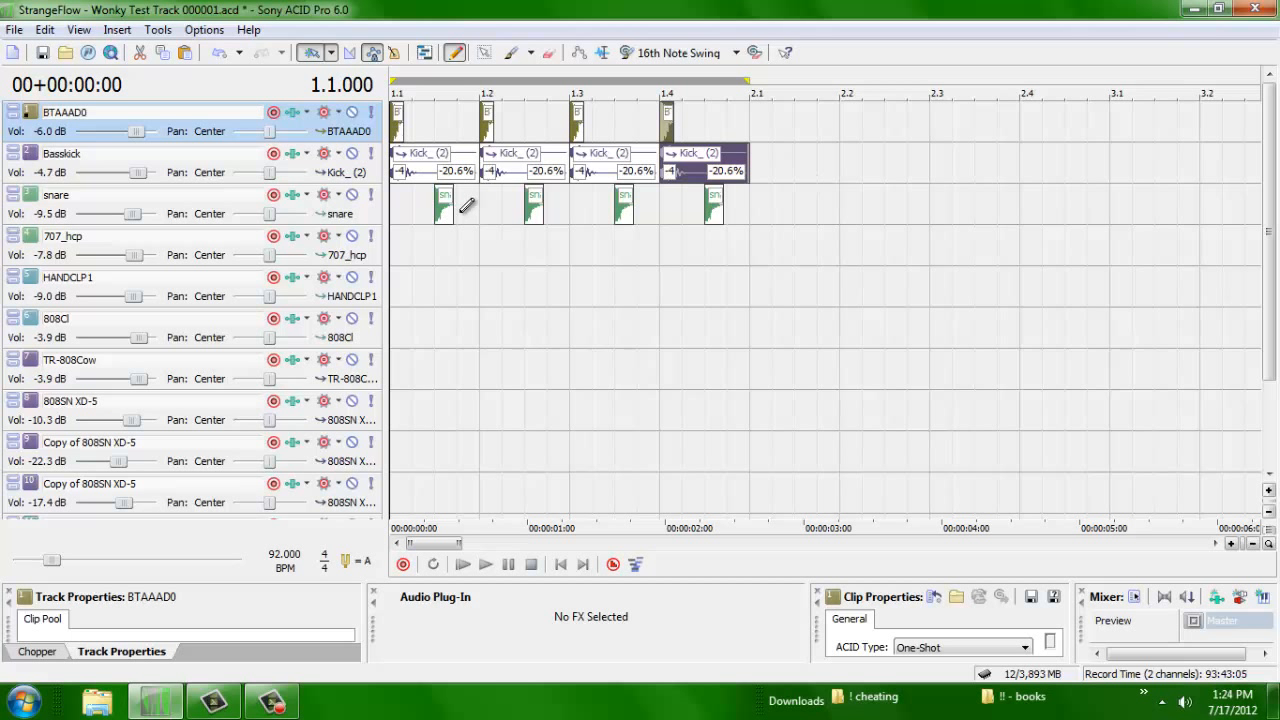
Step: Shift the first snare slightly later and the second slightly earlier, and play the uneven pattern
{"action": "left_click_drag", "start_coordinate": [450, 212], "coordinate": [516, 222]}
{"action": "key", "text": "space"}
{"action": "key", "text": "space"}
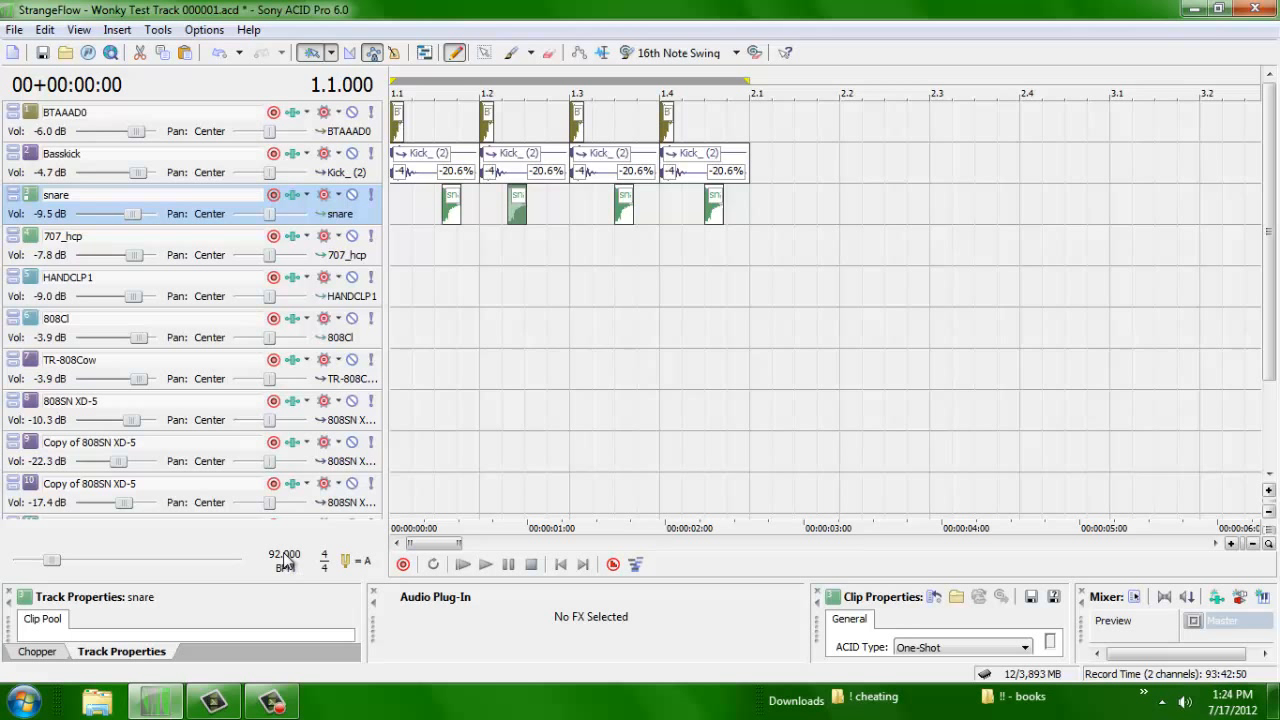
Step: Try the pattern at a project tempo of 122 BPM and return the tempo to 92 BPM
{"action": "right_click", "coordinate": [284, 562]}
{"action": "key", "text": "Escape"}
{"action": "left_click", "coordinate": [193, 562]}
{"action": "left_click", "coordinate": [193, 562]}
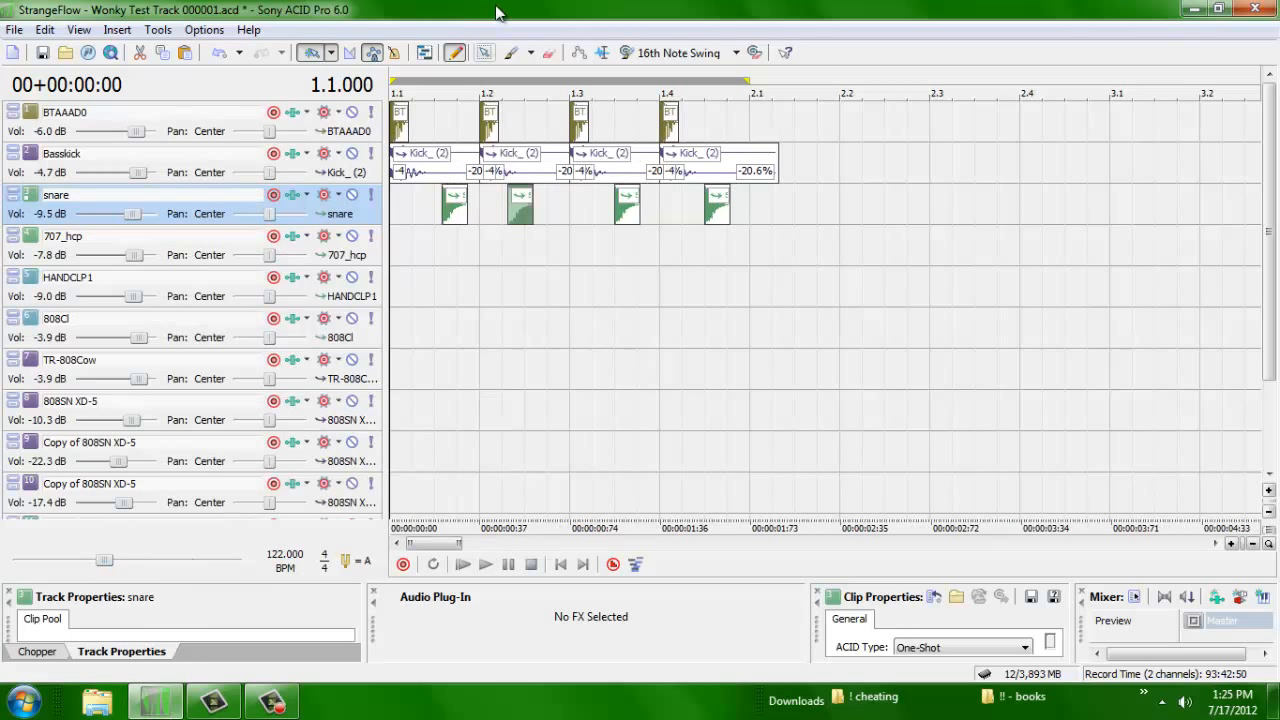
{"action": "key", "text": "space"}
{"action": "key", "text": "space"}
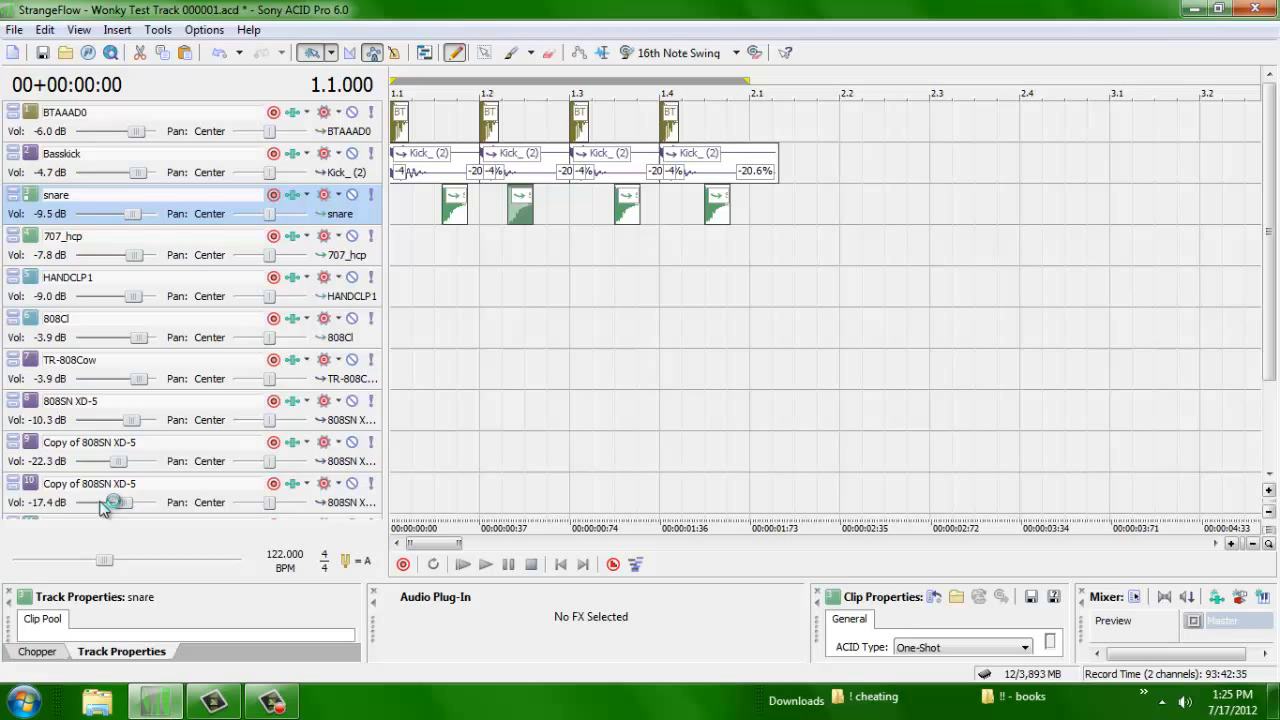
{"action": "left_click", "coordinate": [47, 561]}
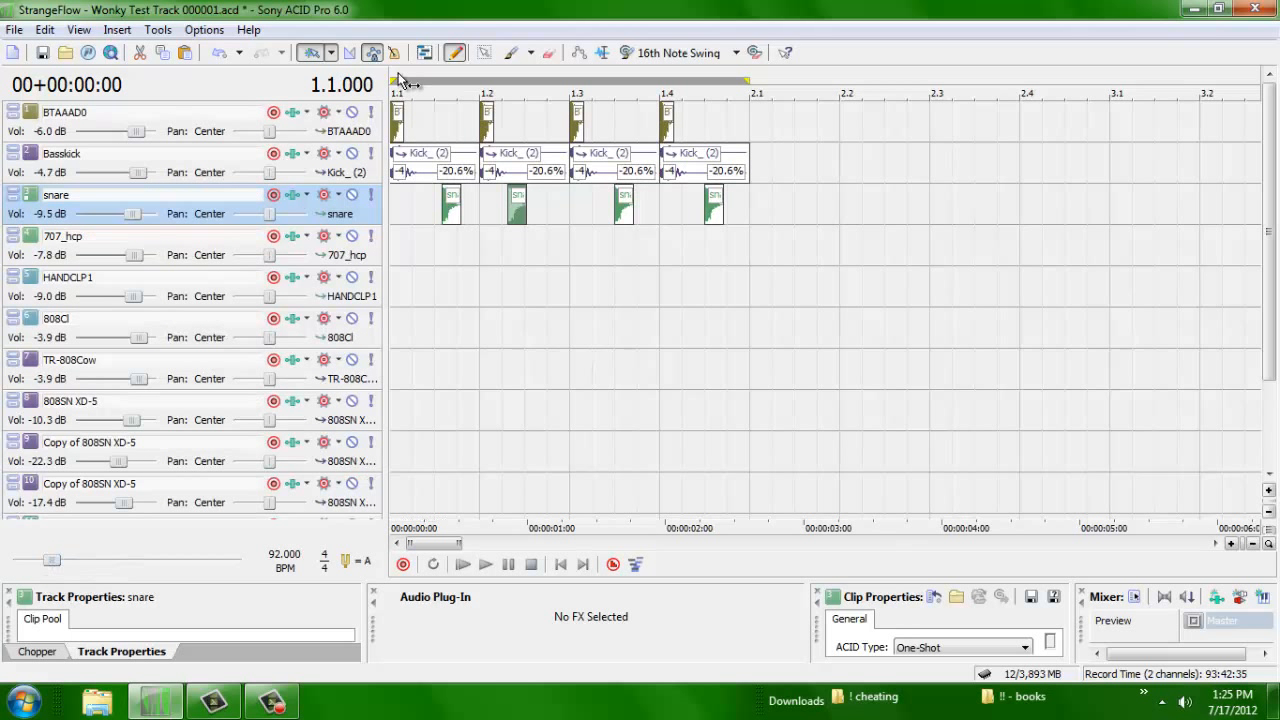
Step: Nudge the first snare a little further toward beat 1.2
{"action": "scroll", "coordinate": [400, 80], "scroll_direction": "up", "scroll_amount": 4}
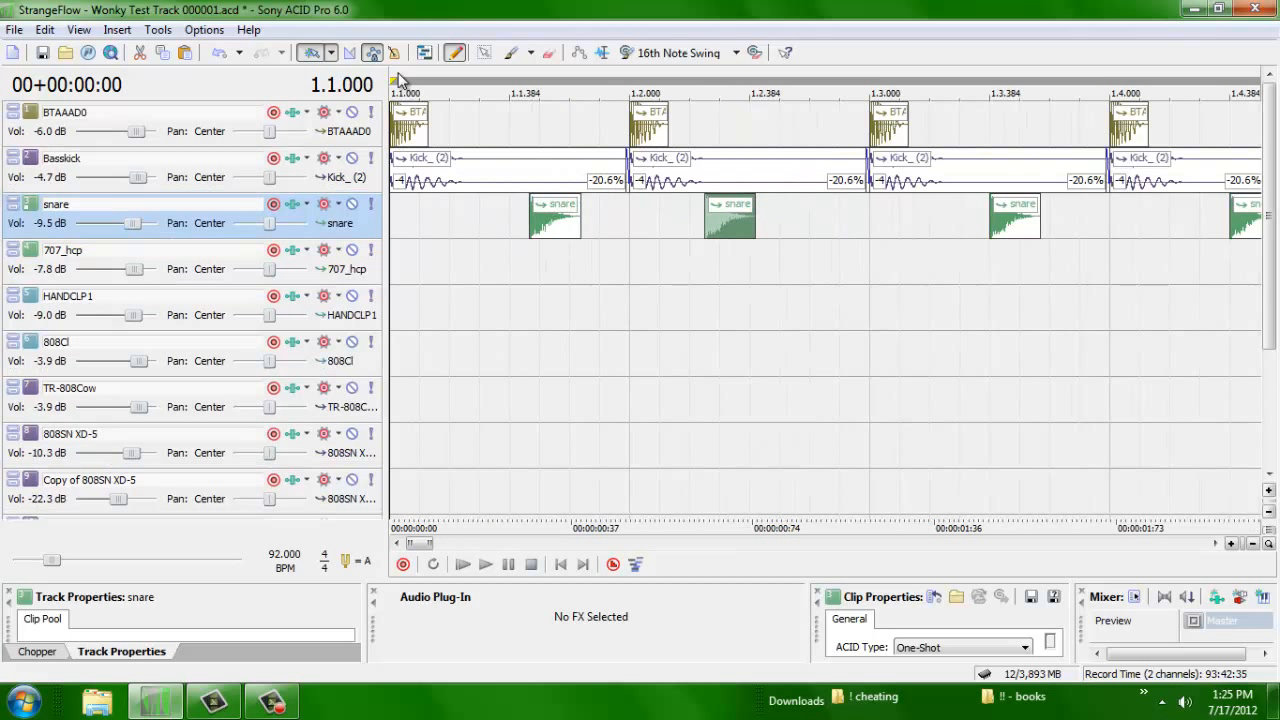
{"action": "scroll", "coordinate": [400, 80], "scroll_direction": "down", "scroll_amount": 5}
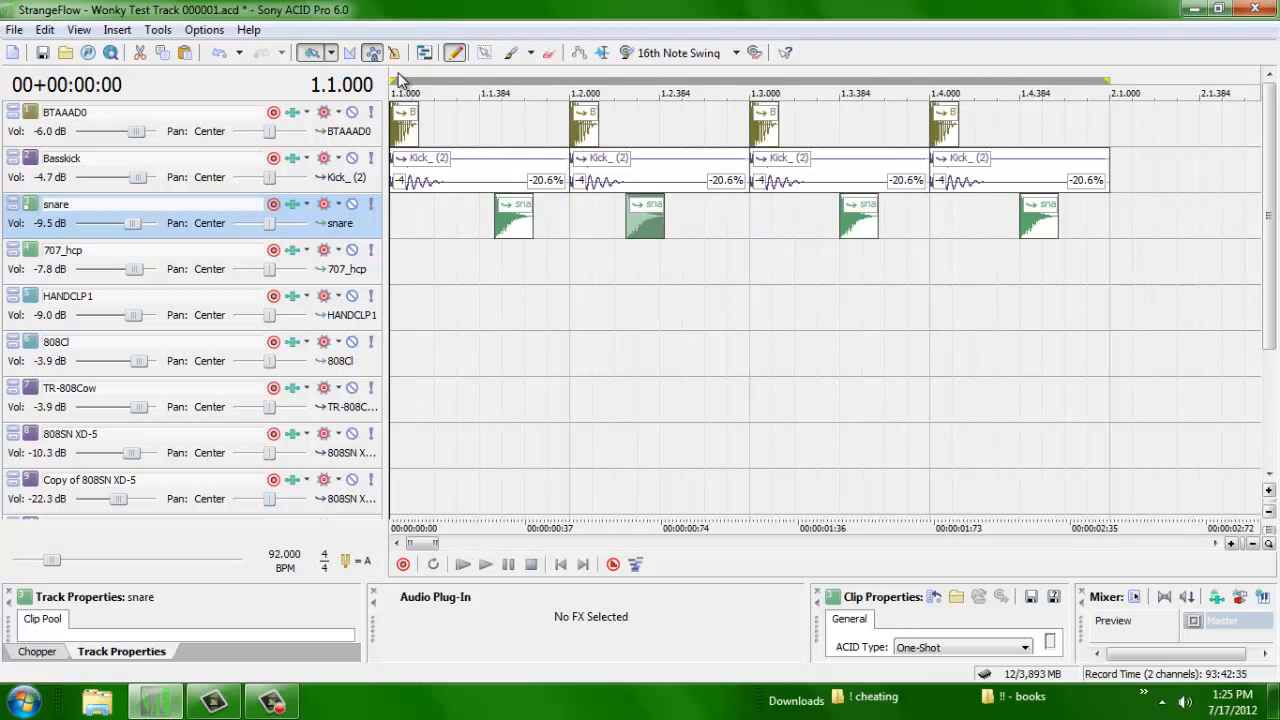
{"action": "scroll", "coordinate": [400, 80], "scroll_direction": "up", "scroll_amount": 3}
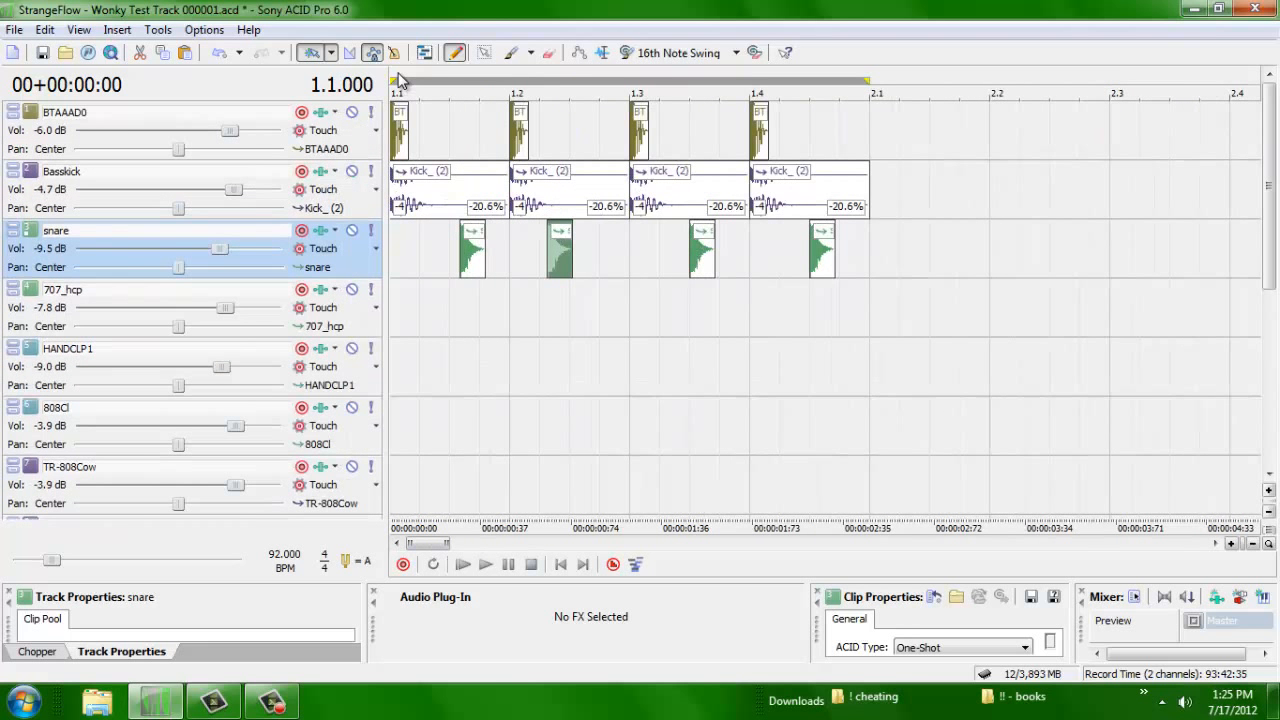
{"action": "left_click", "coordinate": [478, 262]}
{"action": "left_click_drag", "start_coordinate": [478, 262], "coordinate": [479, 262]}
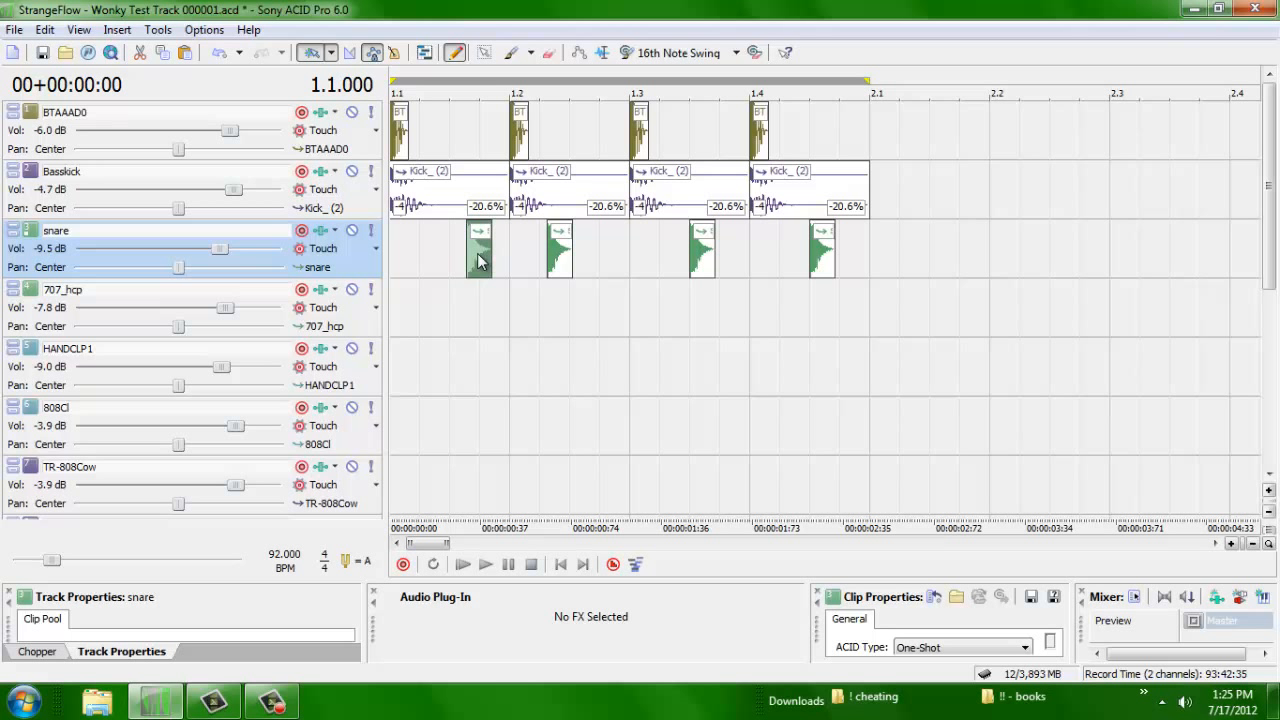
Step: Move the first two snares back to the midpoints between beats, at 1.1.384 and 1.2.384
{"action": "scroll", "coordinate": [478, 262], "scroll_direction": "up", "scroll_amount": 3}
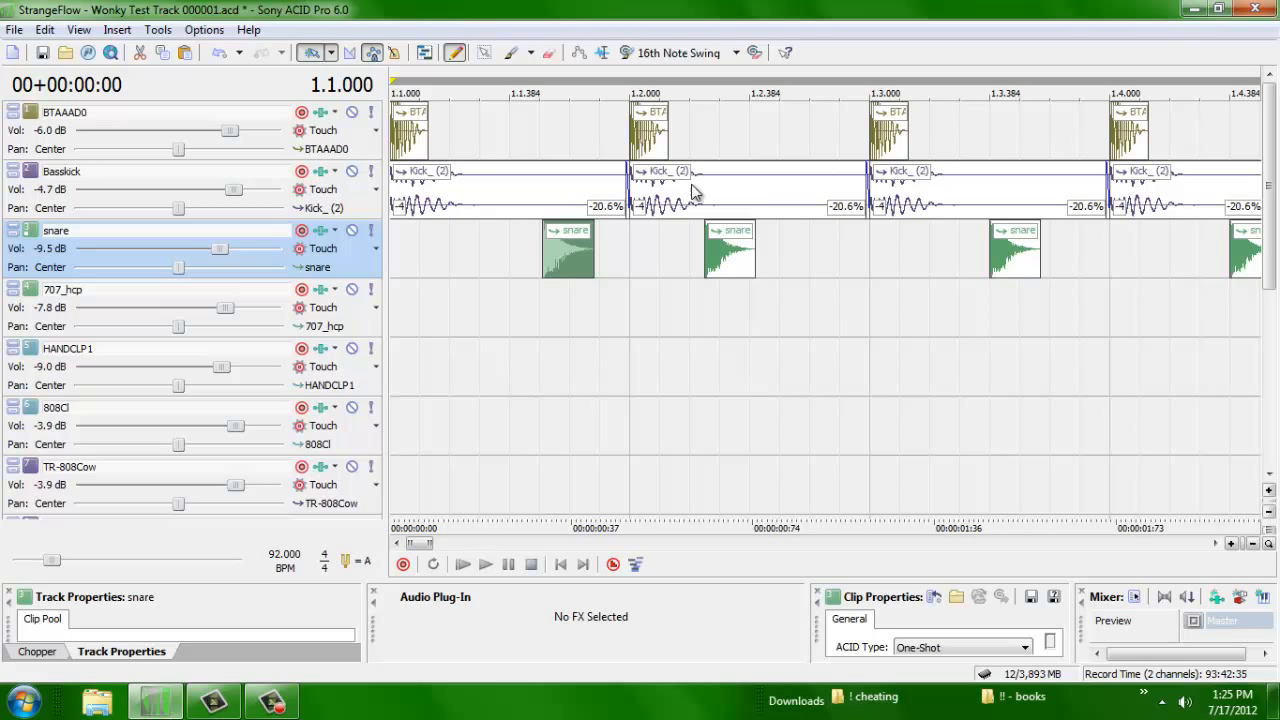
{"action": "left_click_drag", "start_coordinate": [557, 268], "coordinate": [525, 268]}
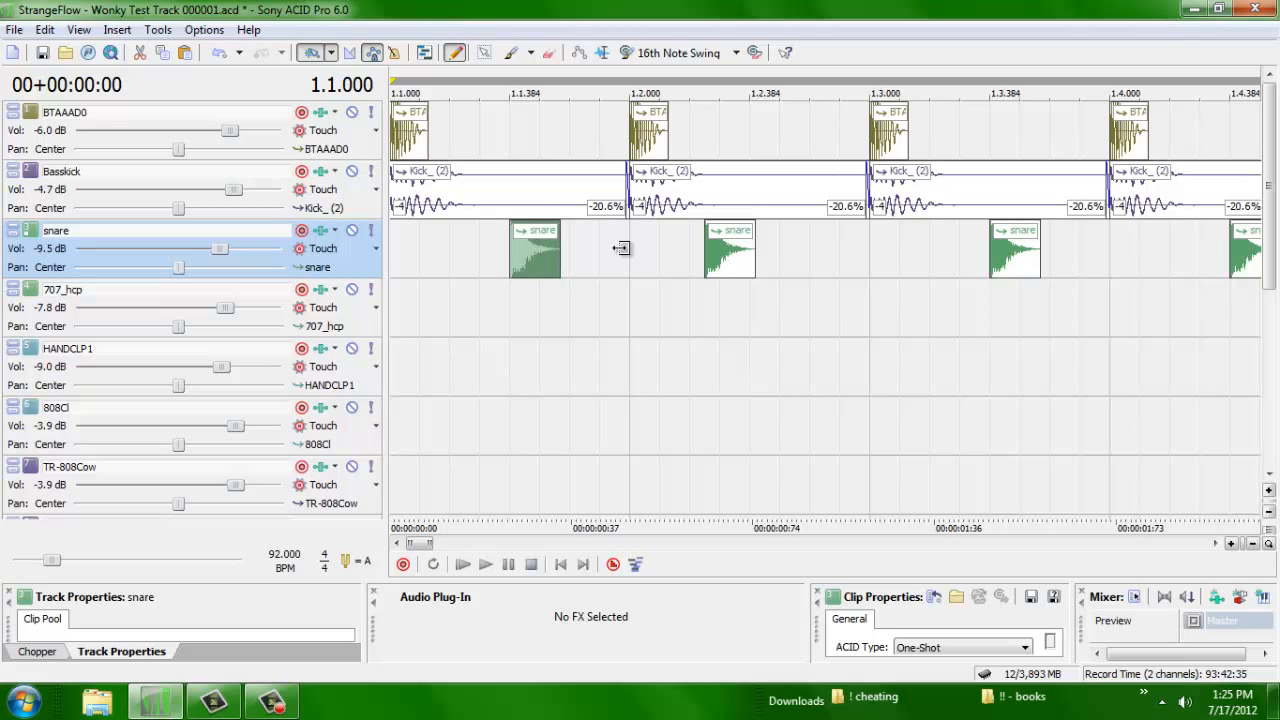
{"action": "left_click", "coordinate": [750, 278]}
{"action": "scroll", "coordinate": [753, 278], "scroll_direction": "down", "scroll_amount": 3}
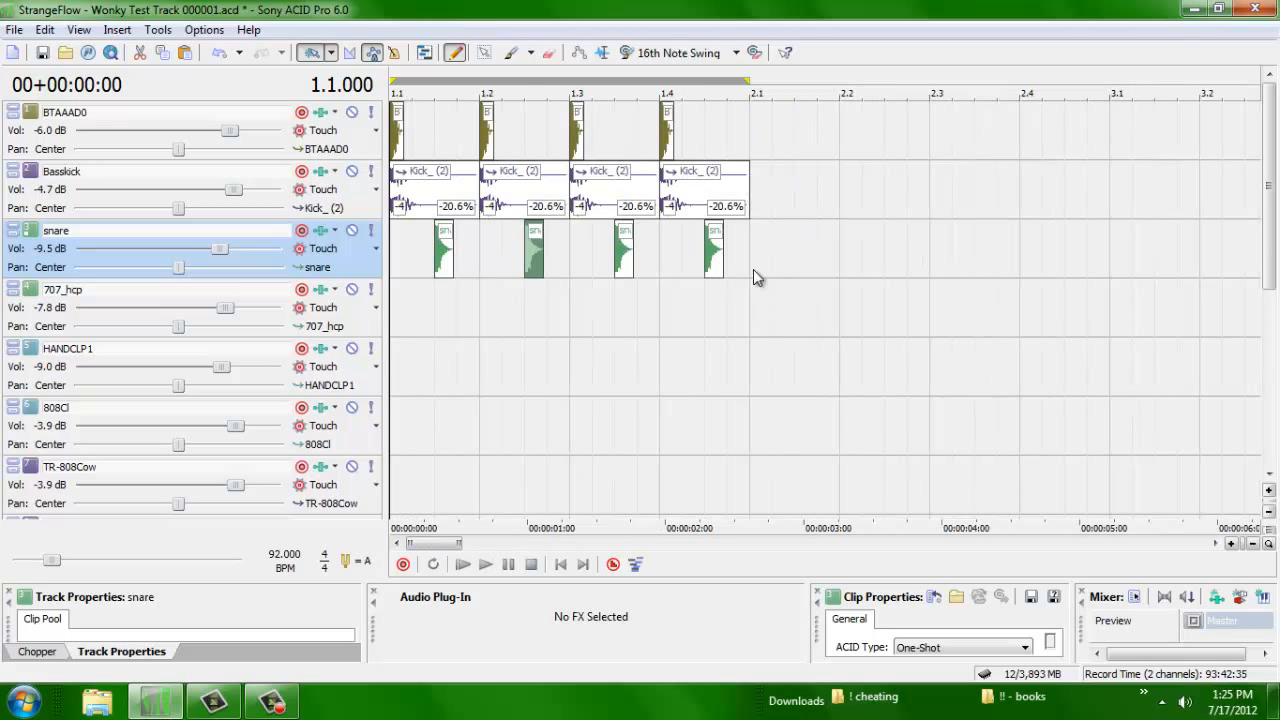
Step: Nudge the layered BTAAAD0 and Basskick kicks off the grid: slightly earlier at 1.2, slightly later at 1.3 and 1.4
{"action": "key", "text": "ctrl+shift+Down"}
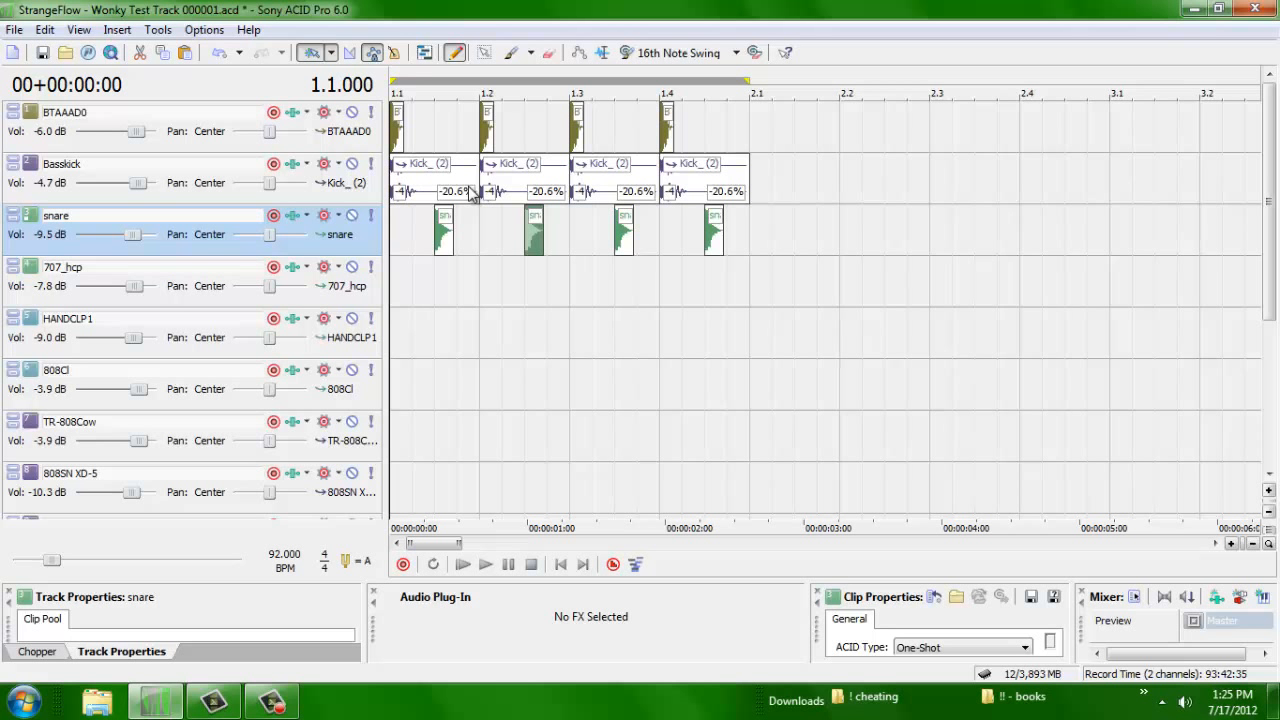
{"action": "scroll", "coordinate": [470, 194], "scroll_direction": "up", "scroll_amount": 2}
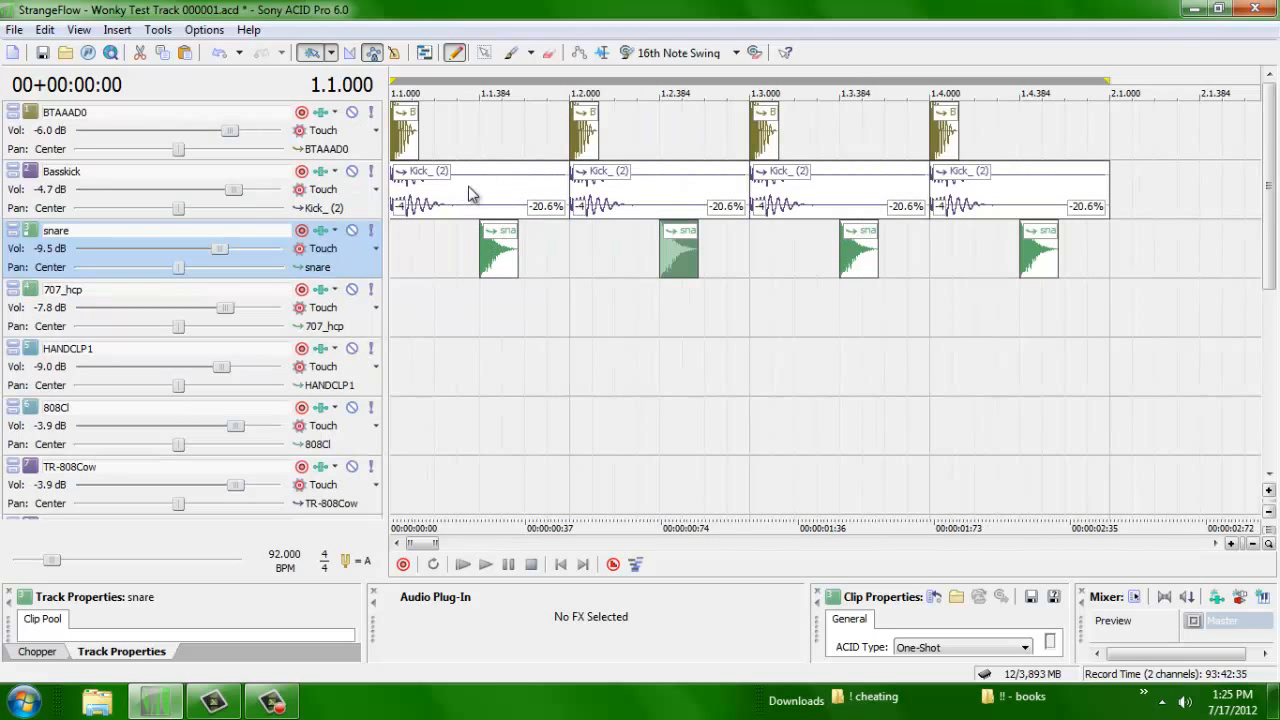
{"action": "left_click", "coordinate": [577, 148]}
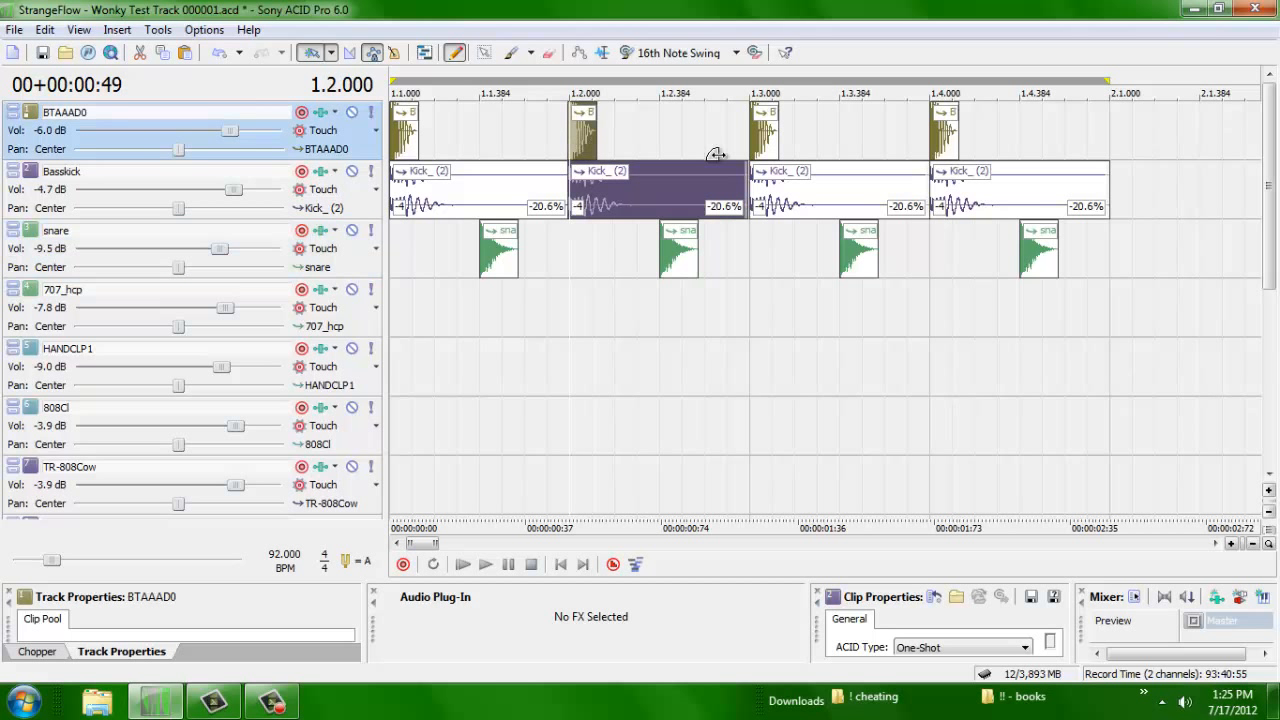
{"action": "left_click", "coordinate": [766, 148]}
{"action": "left_click", "coordinate": [768, 172], "text": "ctrl"}
{"action": "left_click_drag", "start_coordinate": [768, 172], "coordinate": [775, 172]}
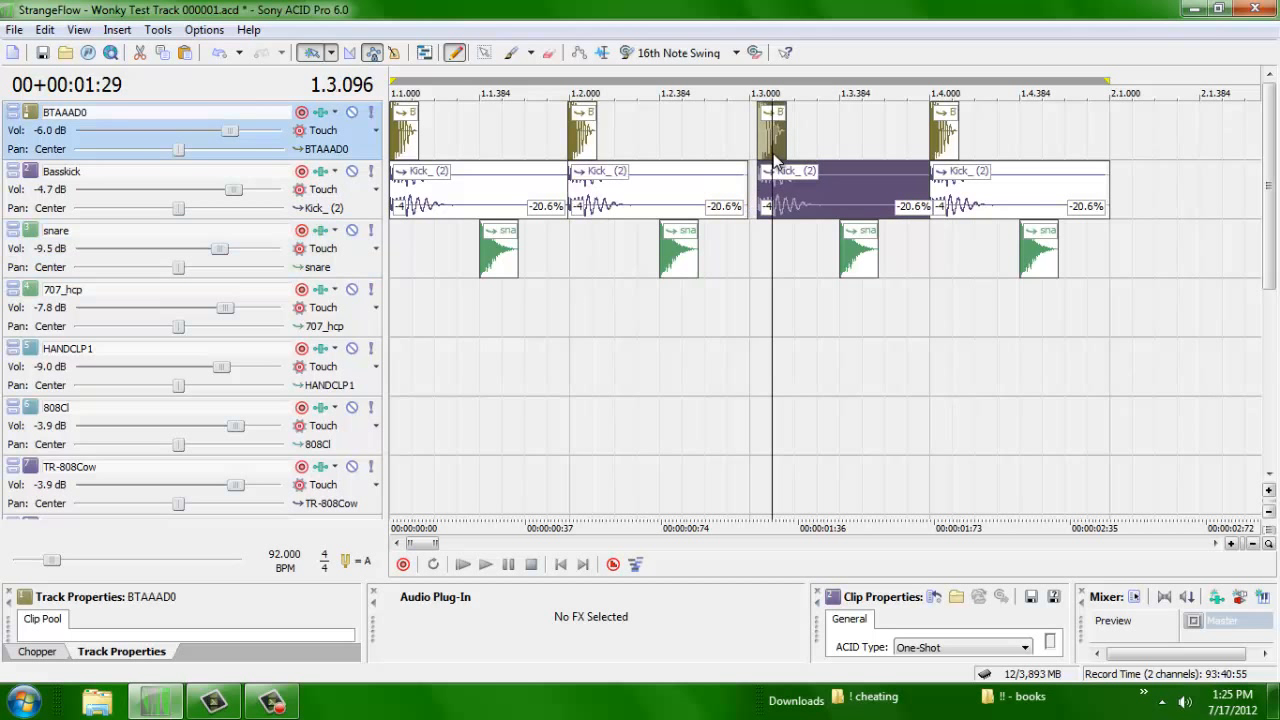
{"action": "left_click", "coordinate": [966, 190]}
{"action": "left_click_drag", "start_coordinate": [948, 146], "coordinate": [953, 152]}
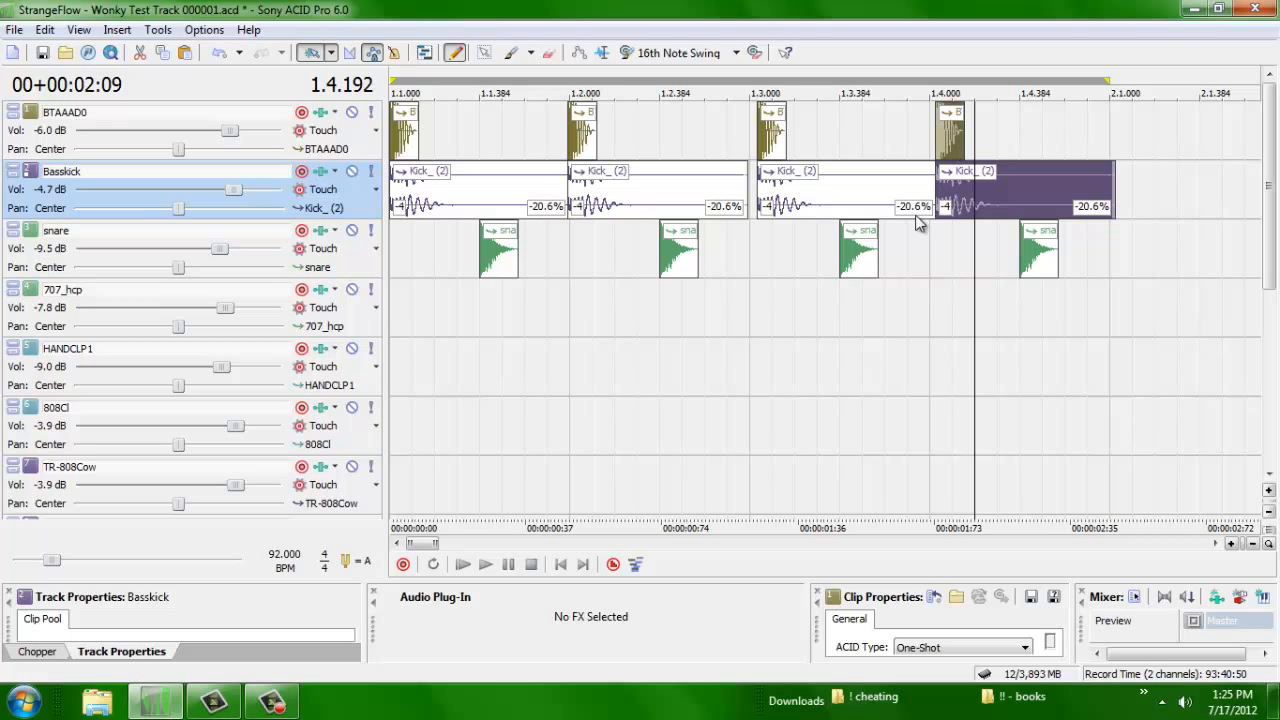
Step: Select all four snares in bar 1, shift them together slightly earlier, and play the beat from the start
{"action": "left_click", "coordinate": [484, 232]}
{"action": "left_click", "coordinate": [1040, 258], "text": "shift"}
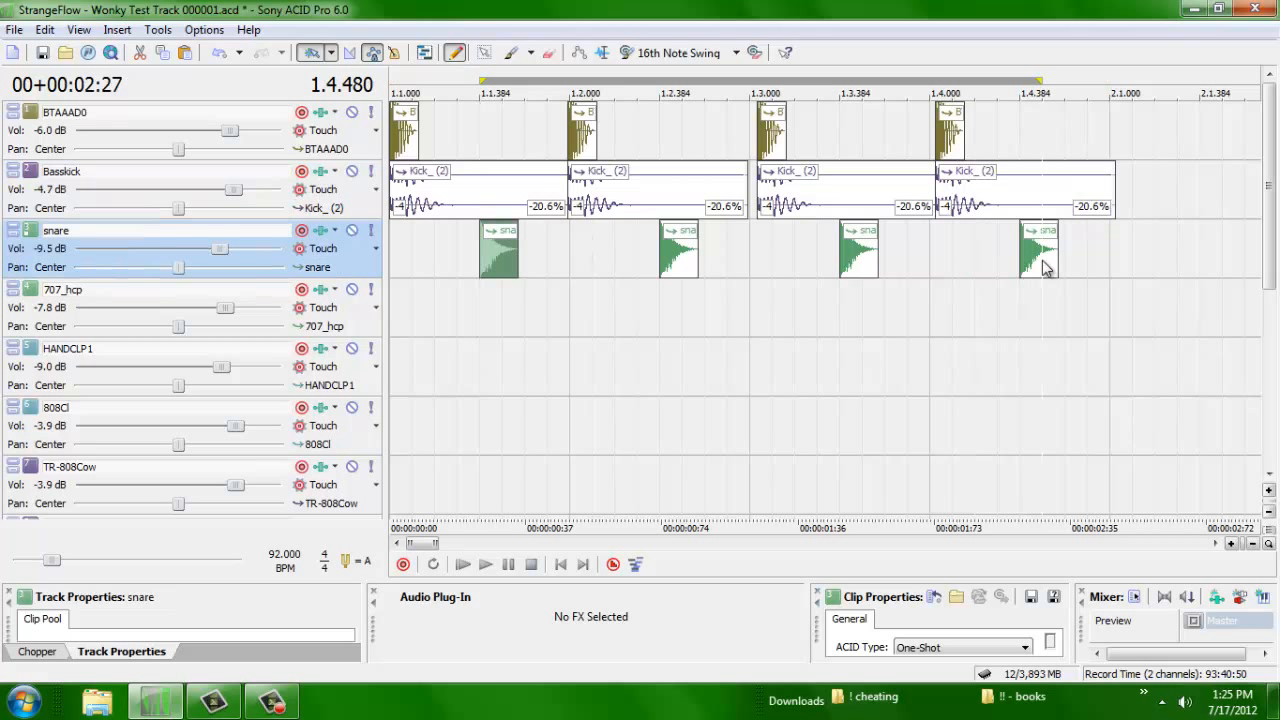
{"action": "left_click_drag", "start_coordinate": [1039, 252], "coordinate": [1034, 250]}
{"action": "key", "text": "ctrl+Home"}
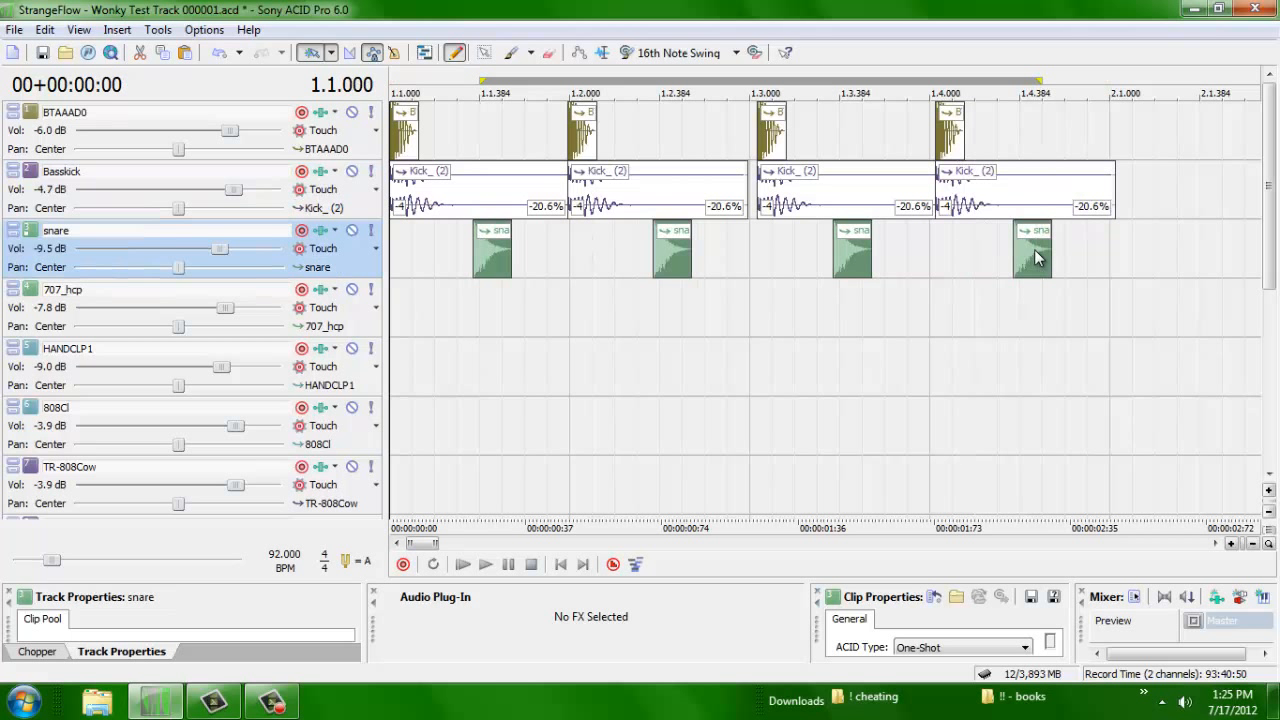
{"action": "key", "text": "space"}
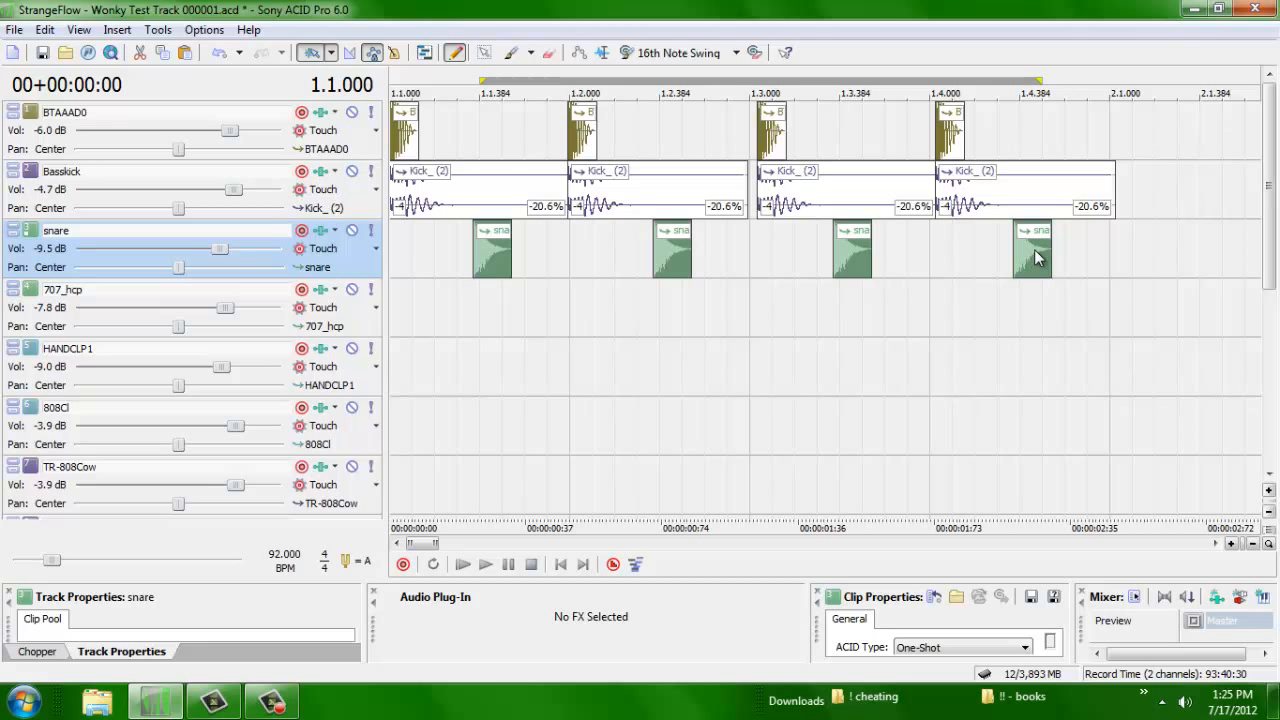
Step: Move only the first snare further ahead of 1.1.384, narrow the track list, and play the beat from the start
{"action": "scroll", "coordinate": [1034, 249], "scroll_direction": "up", "scroll_amount": 1}
{"action": "left_click", "coordinate": [527, 245]}
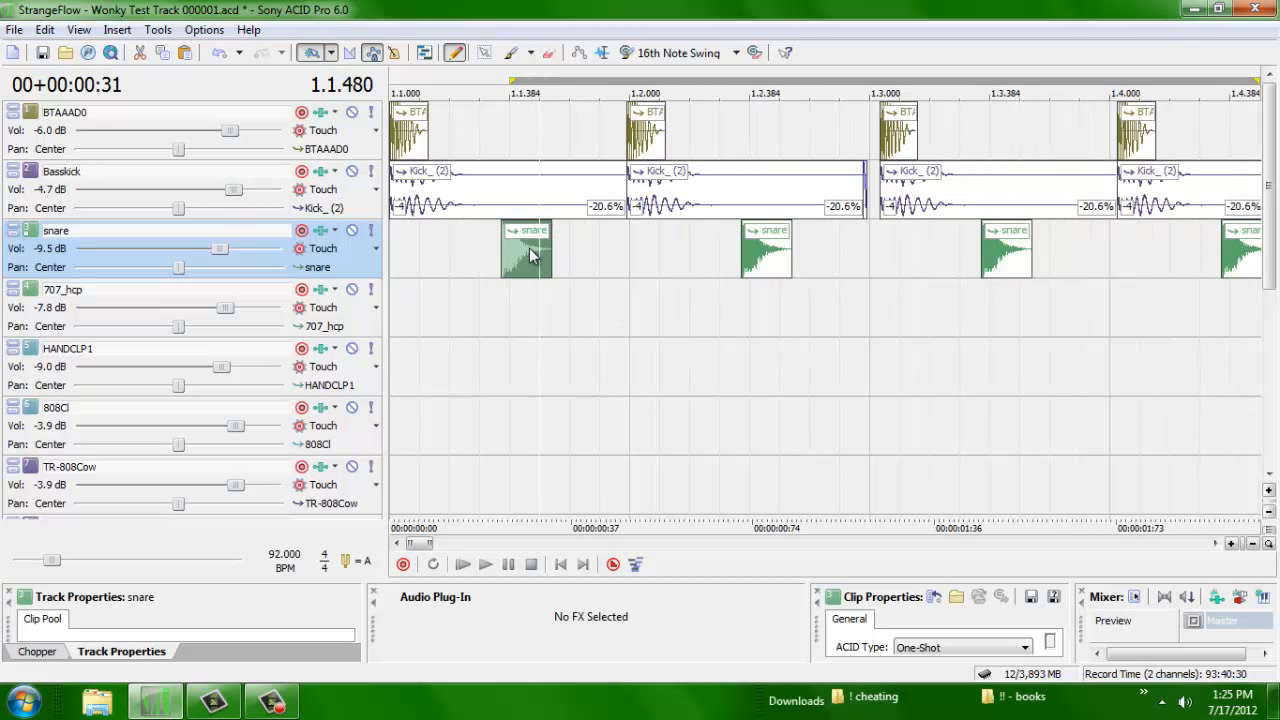
{"action": "scroll", "coordinate": [530, 250], "scroll_direction": "down", "scroll_amount": 3}
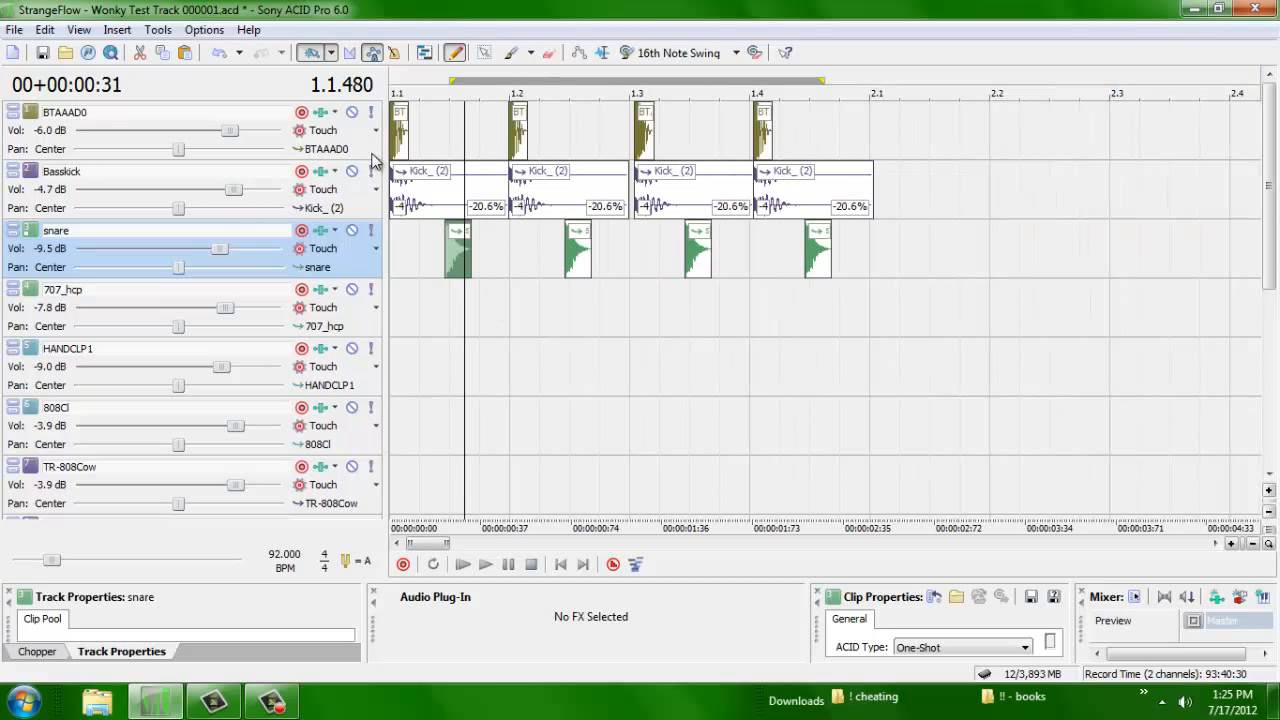
{"action": "left_click_drag", "start_coordinate": [383, 165], "coordinate": [307, 146]}
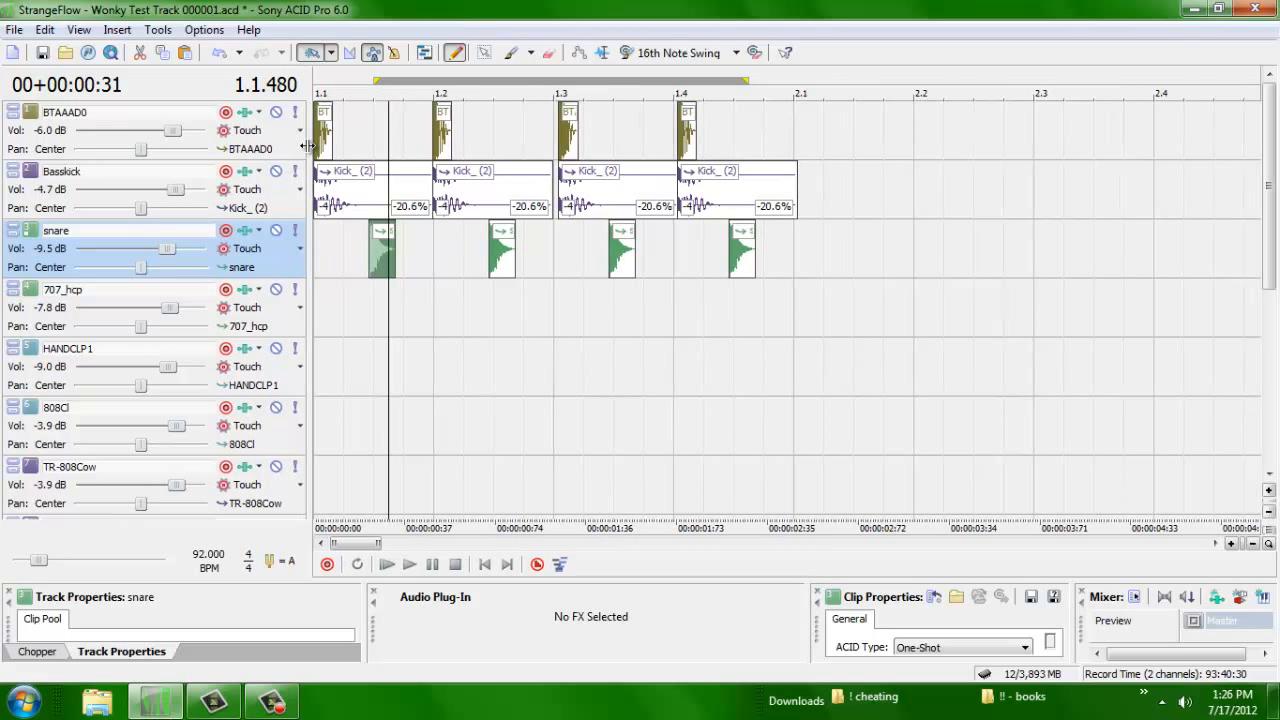
{"action": "scroll", "coordinate": [308, 146], "scroll_direction": "up", "scroll_amount": 2}
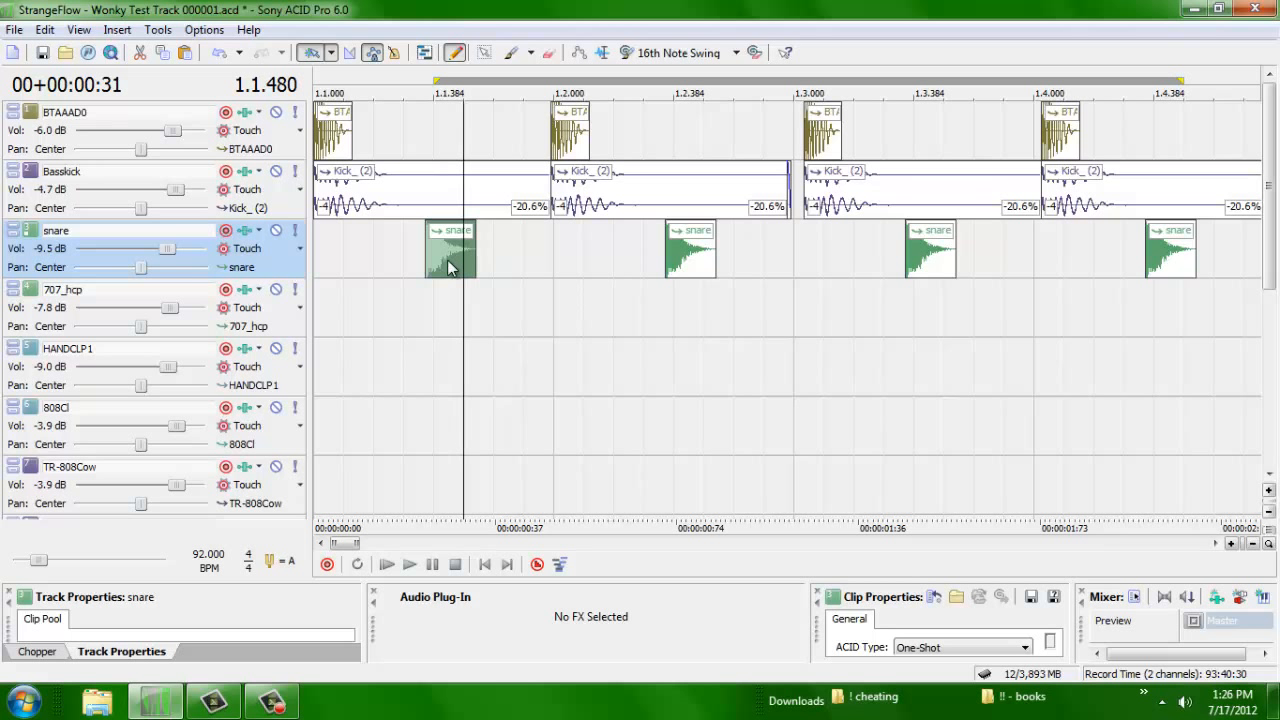
{"action": "left_click_drag", "start_coordinate": [447, 259], "coordinate": [416, 253]}
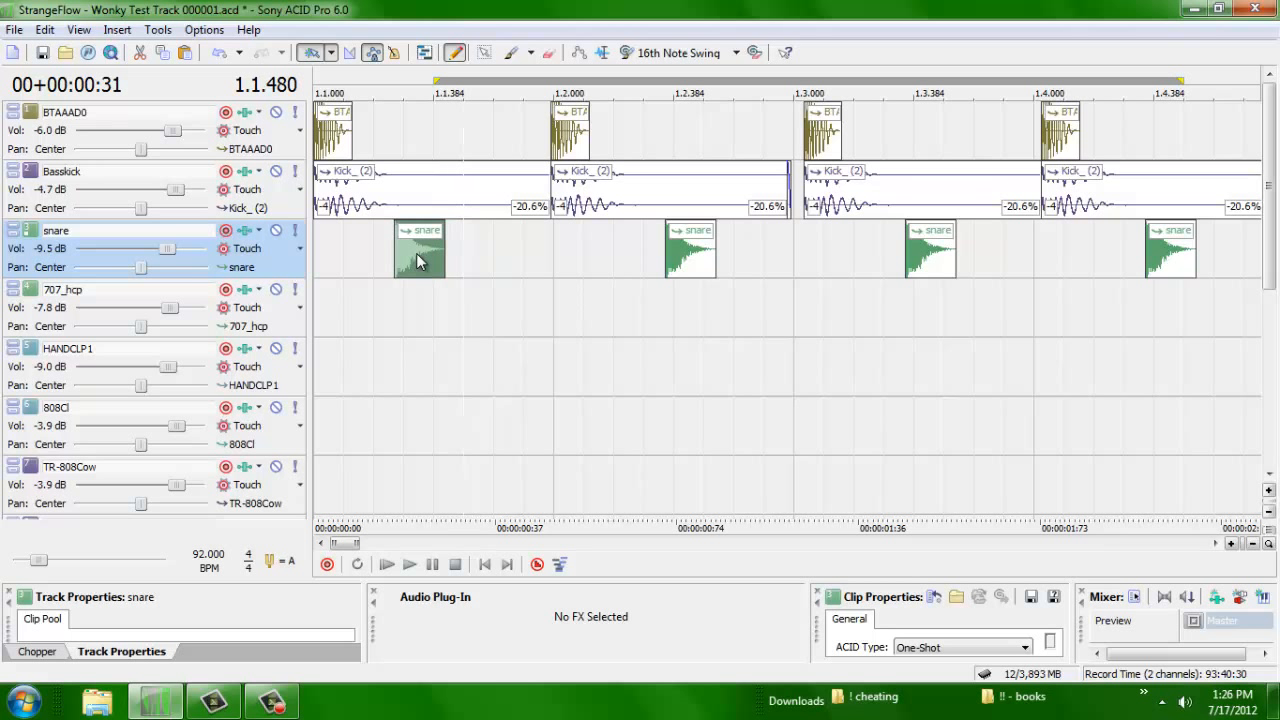
{"action": "left_click", "coordinate": [315, 73]}
{"action": "key", "text": "space"}
{"action": "key", "text": "space"}
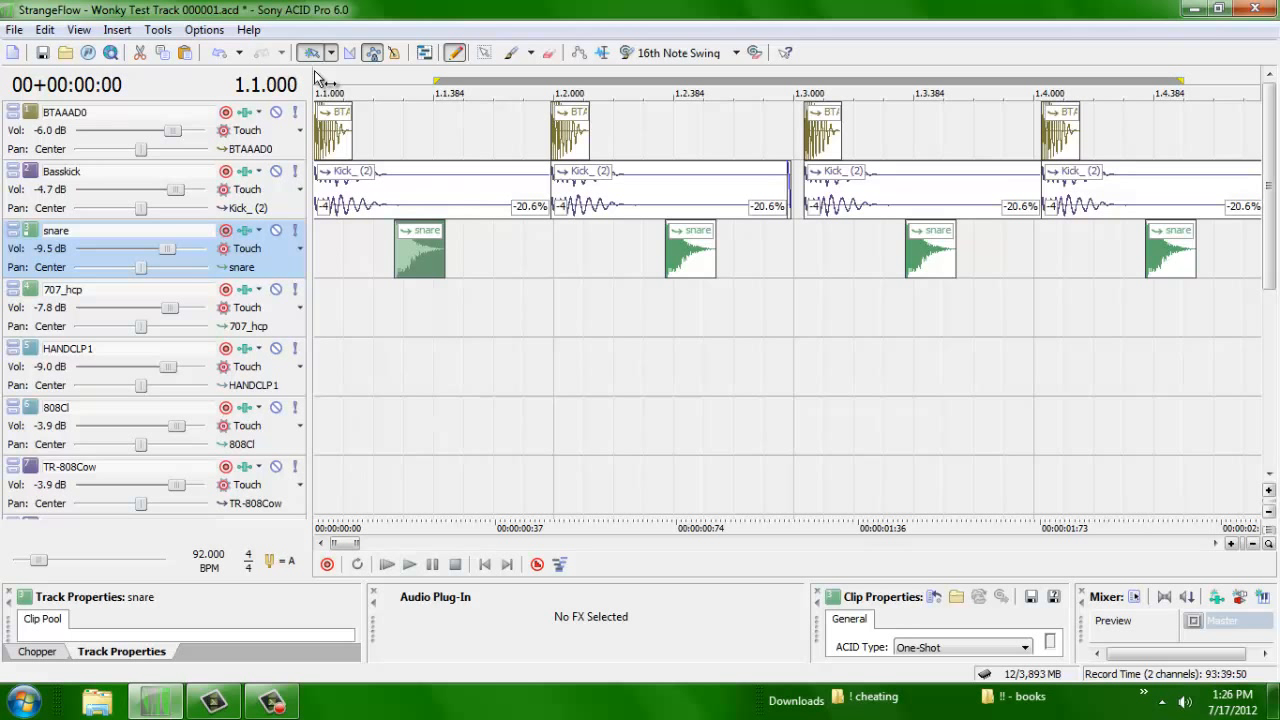
{"action": "left_click", "coordinate": [450, 127]}
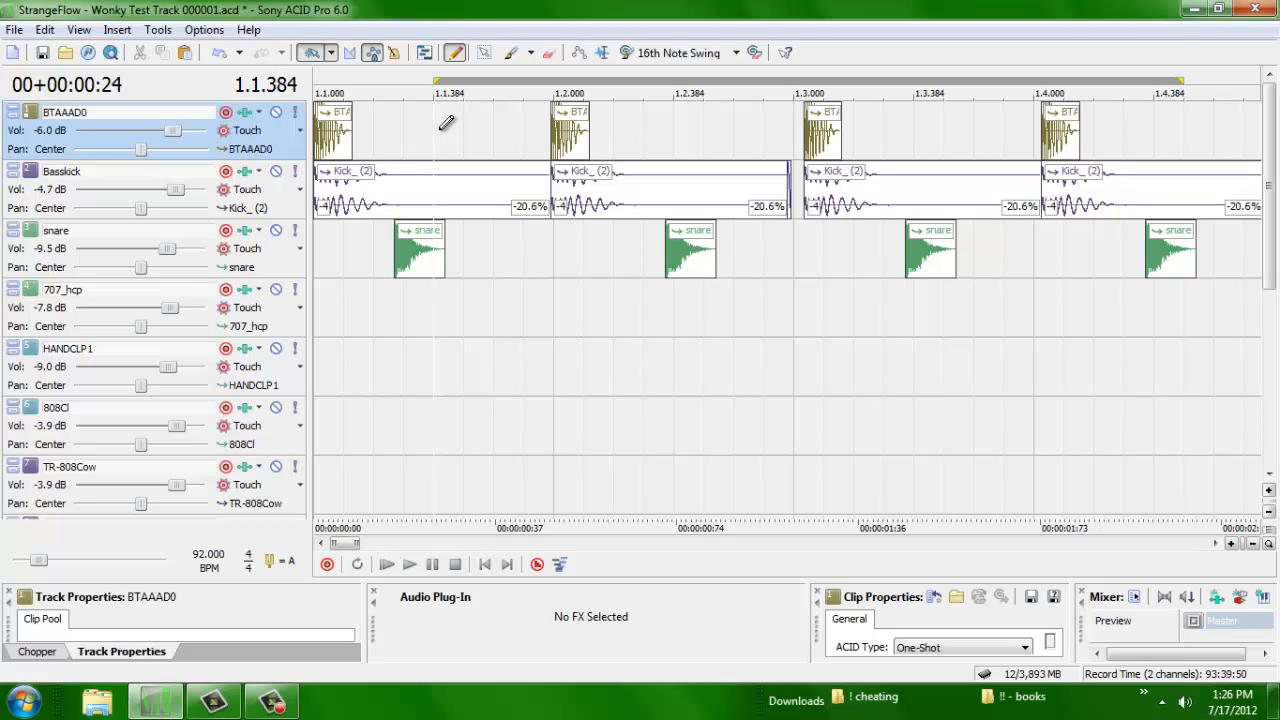
{"action": "left_click", "coordinate": [520, 127]}
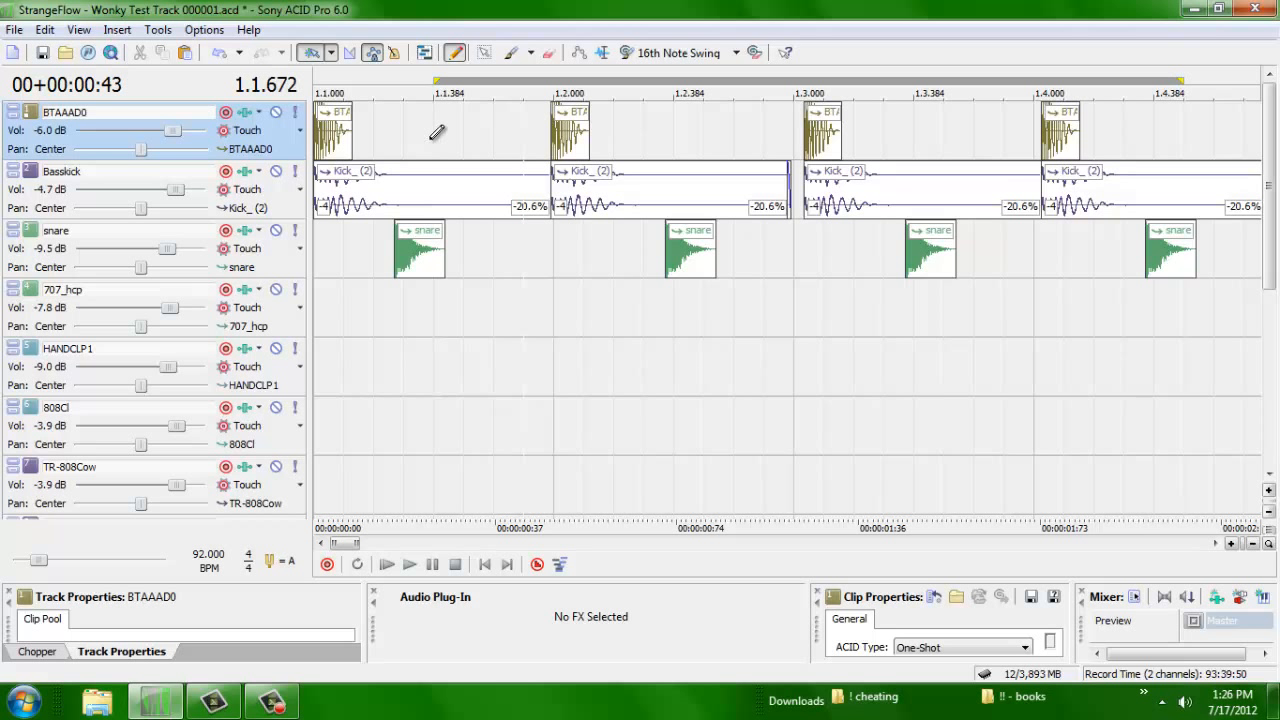
{"action": "left_click", "coordinate": [484, 52]}
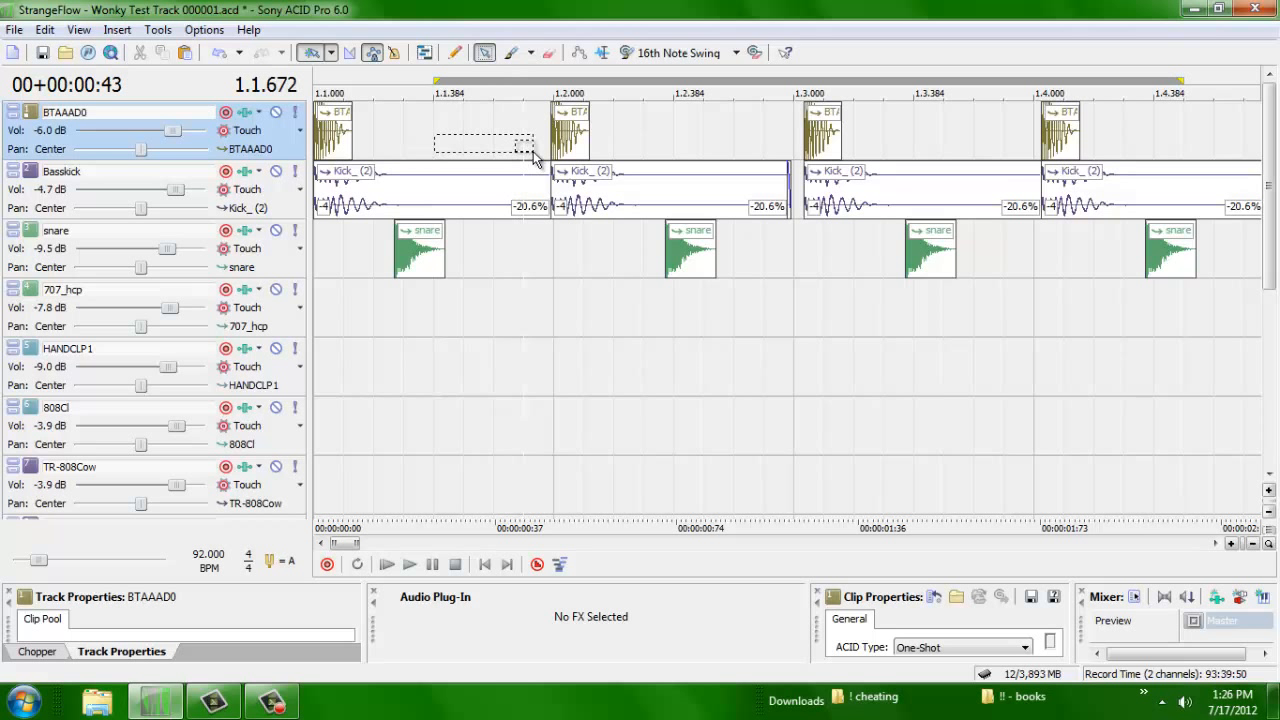
{"action": "left_click", "coordinate": [318, 80]}
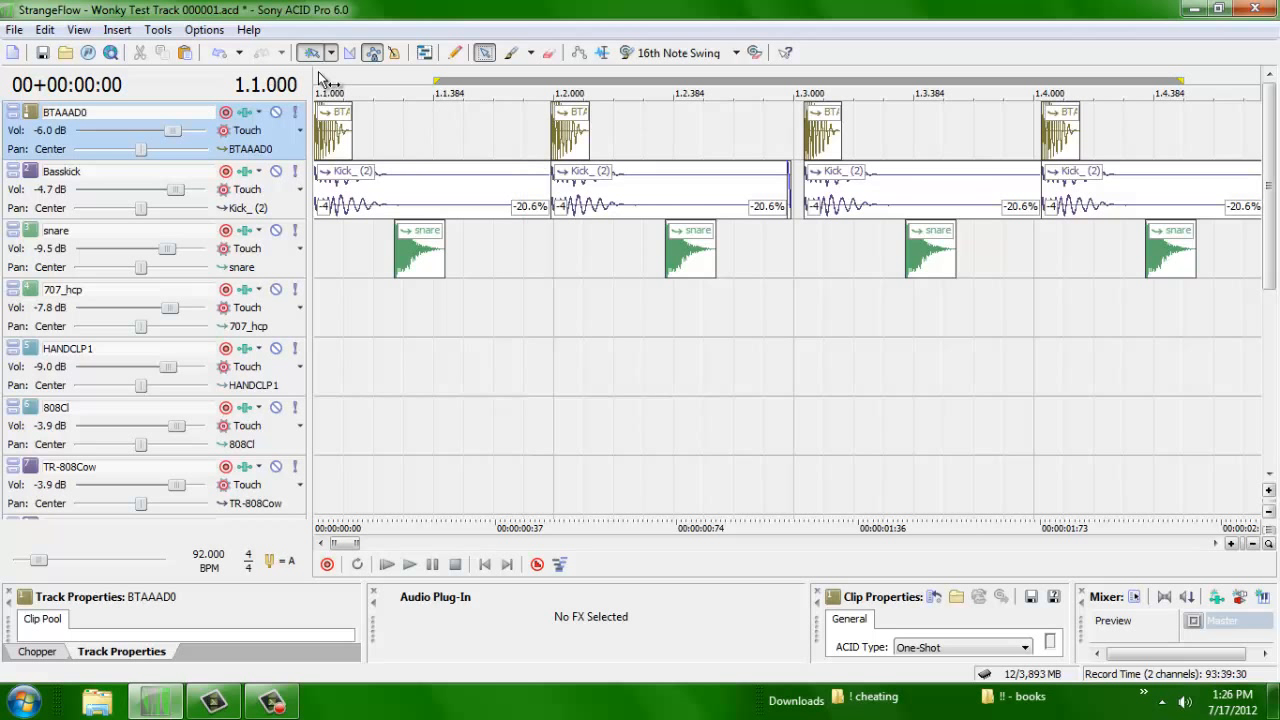
{"action": "left_click", "coordinate": [553, 126]}
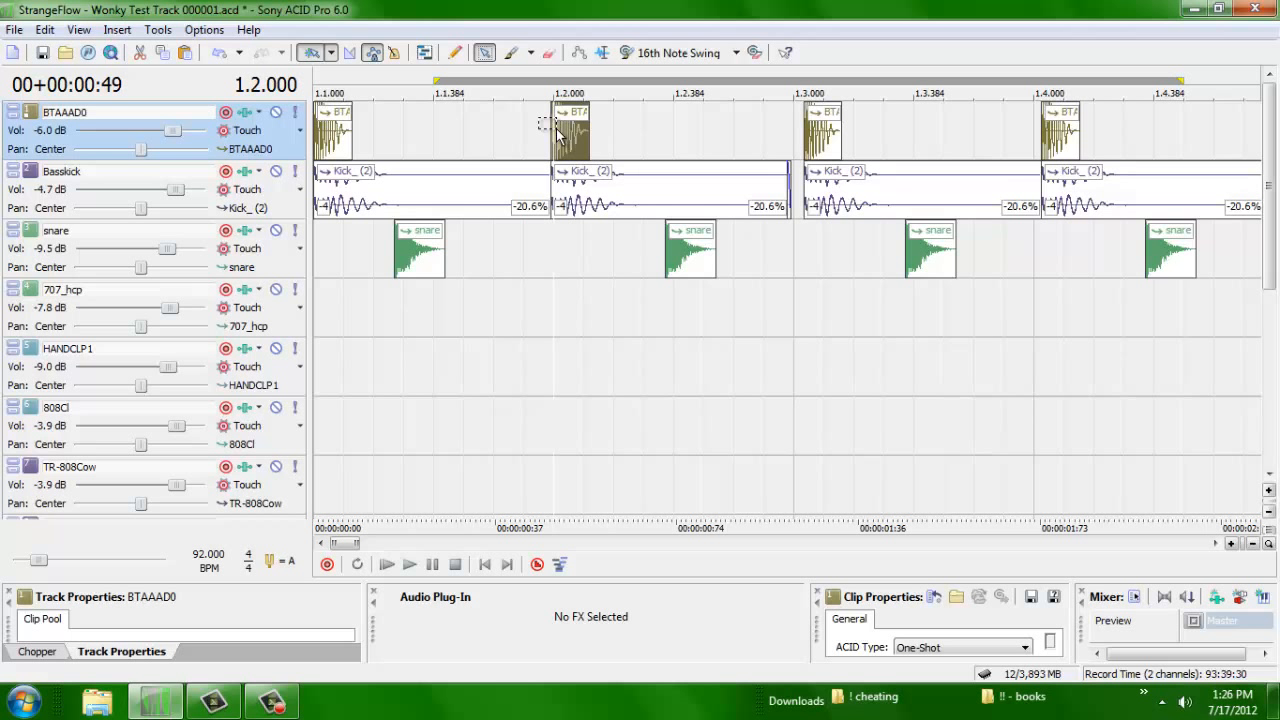
{"action": "left_click", "coordinate": [320, 76]}
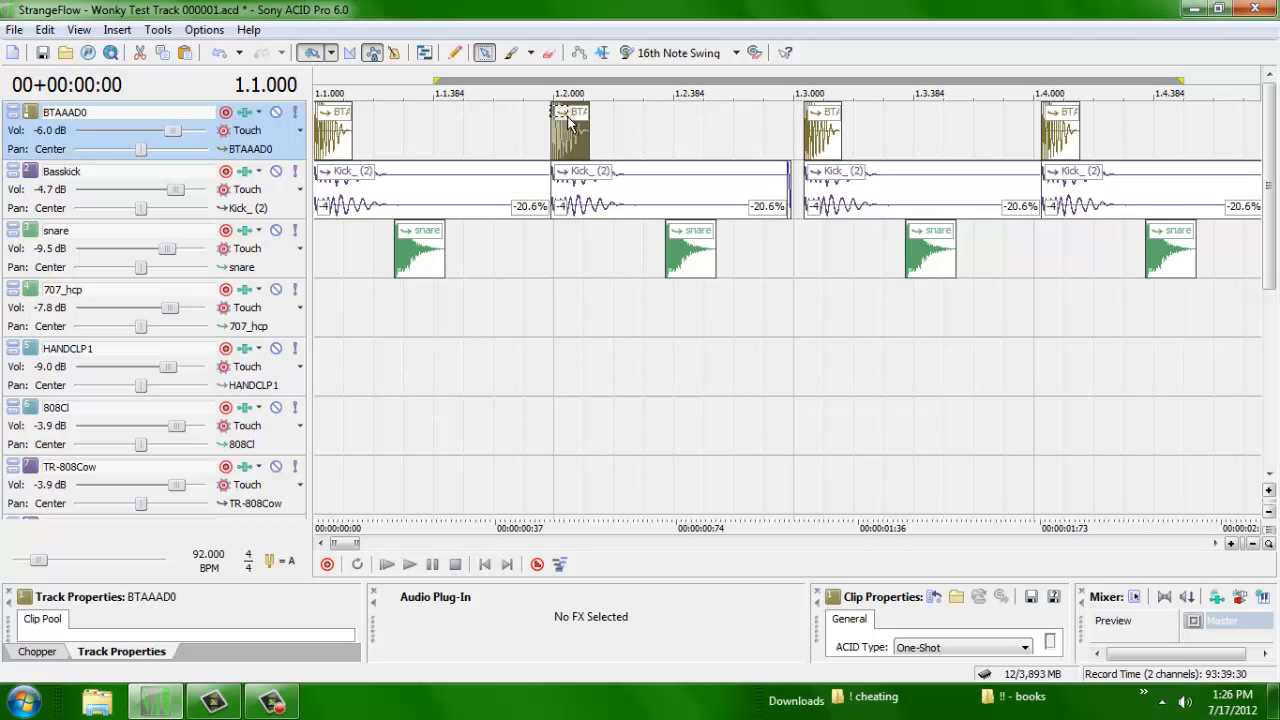
Step: Move the first snare later, past 1.1.384, and play the beat from the start
{"action": "key", "text": "ctrl+shift+Up"}
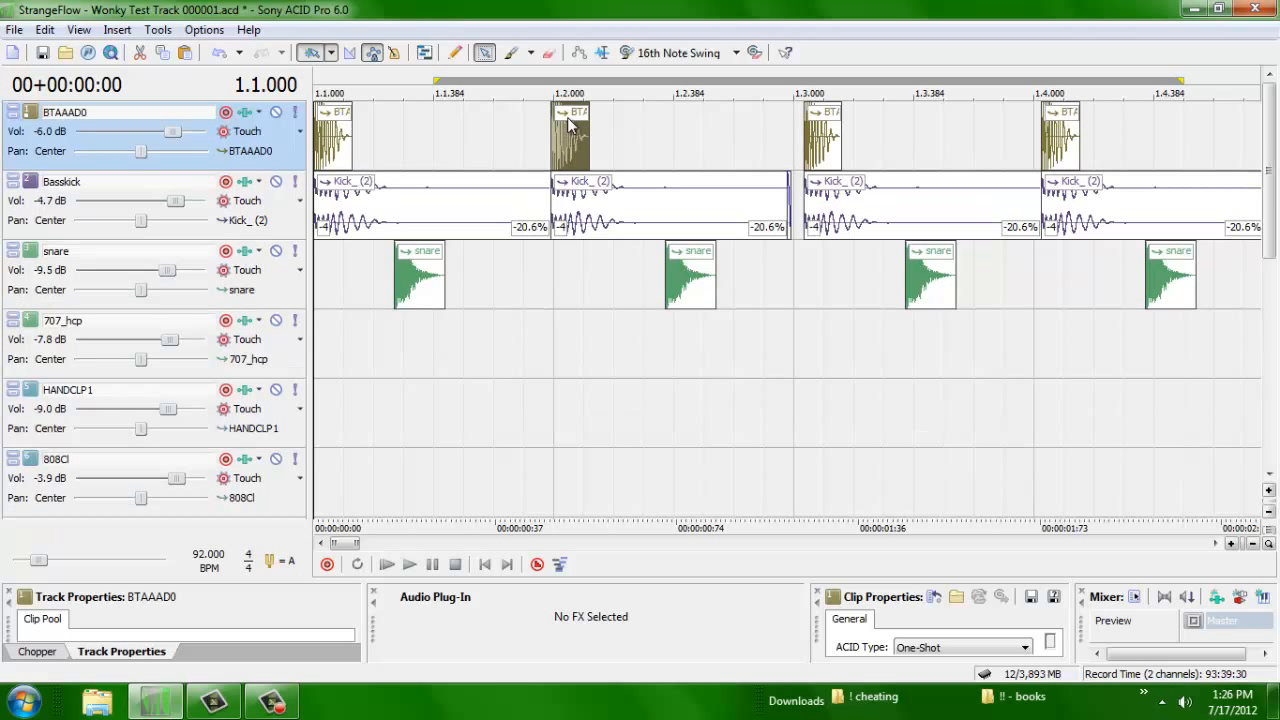
{"action": "key", "text": "space"}
{"action": "key", "text": "space"}
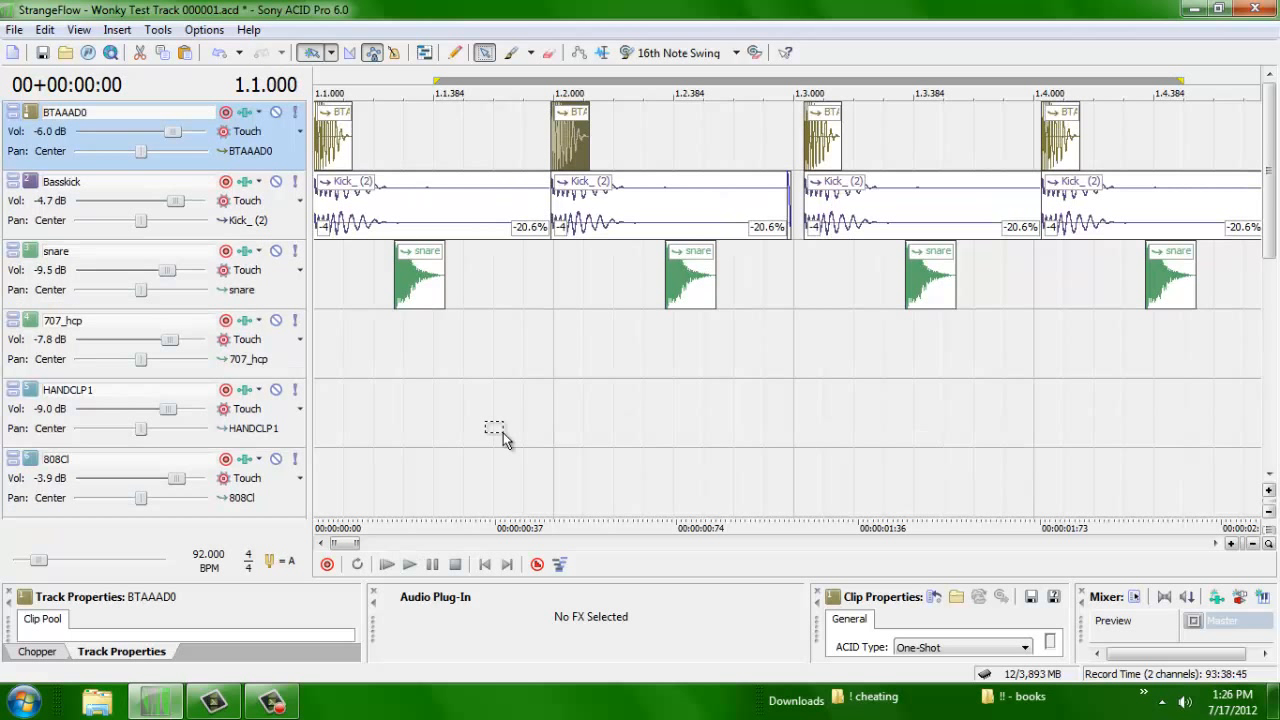
{"action": "left_click", "coordinate": [432, 277]}
{"action": "left_click_drag", "start_coordinate": [432, 277], "coordinate": [490, 279]}
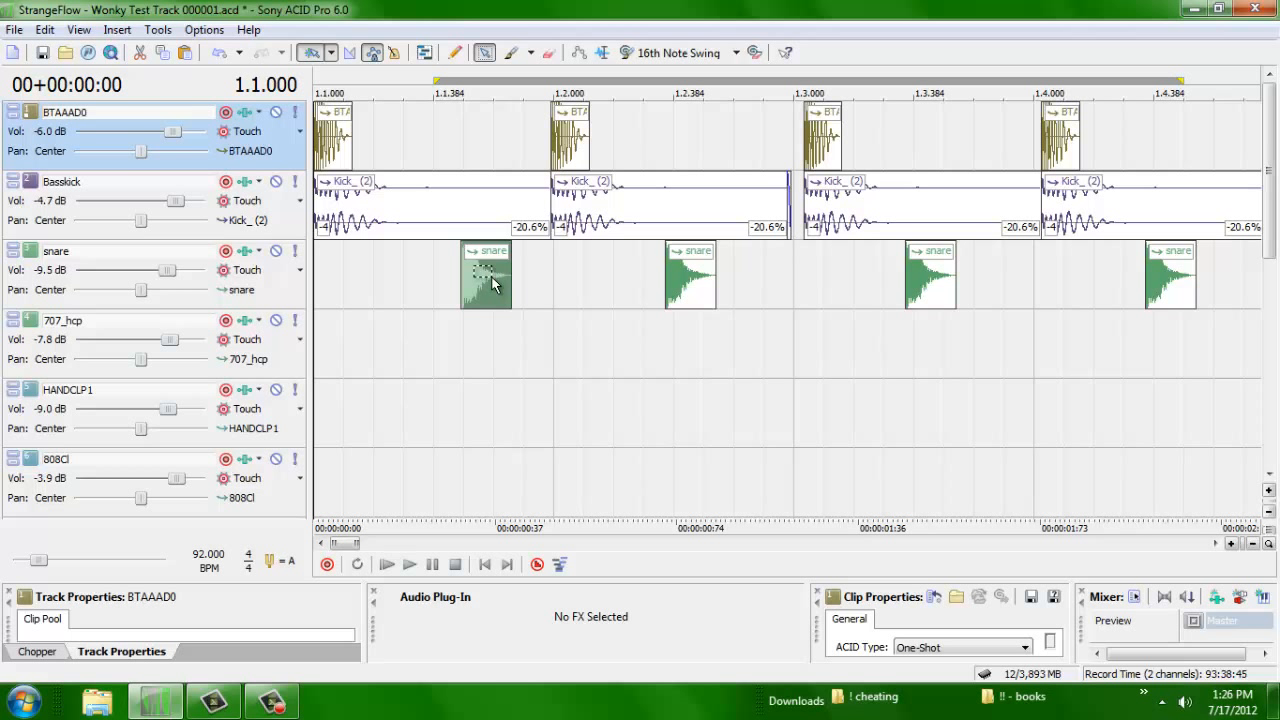
{"action": "key", "text": "space"}
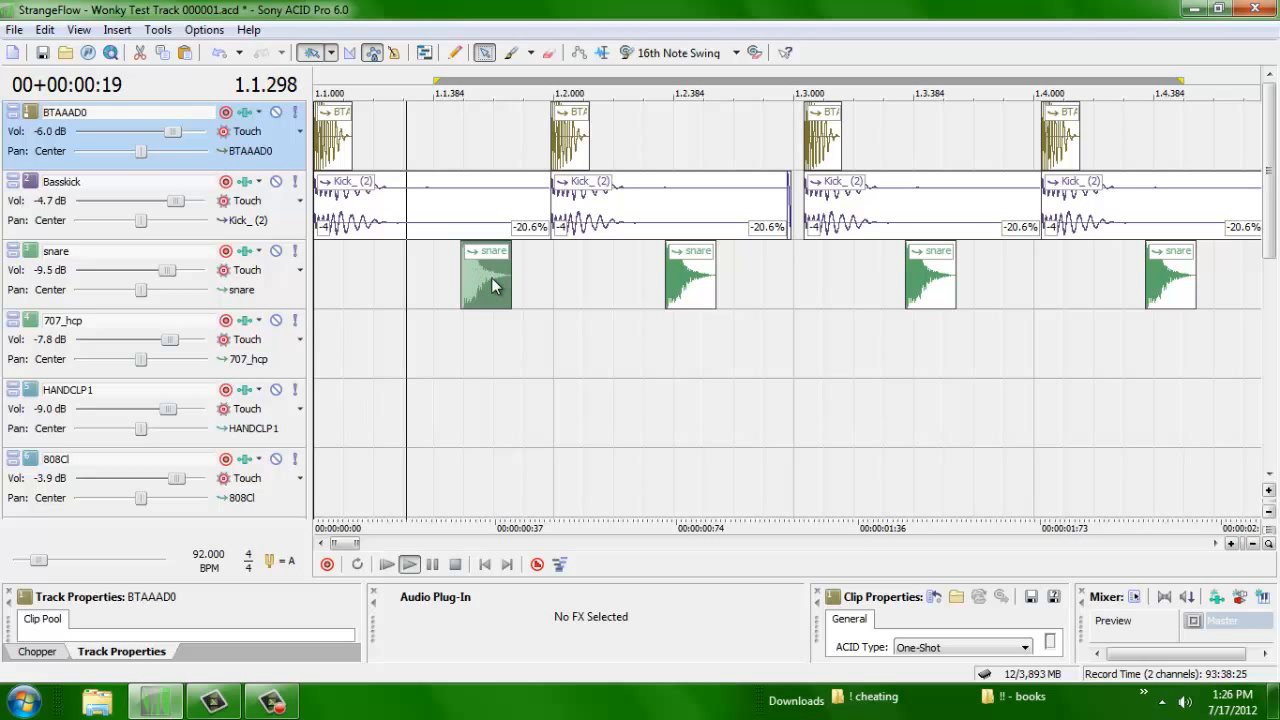
{"action": "key", "text": "space"}
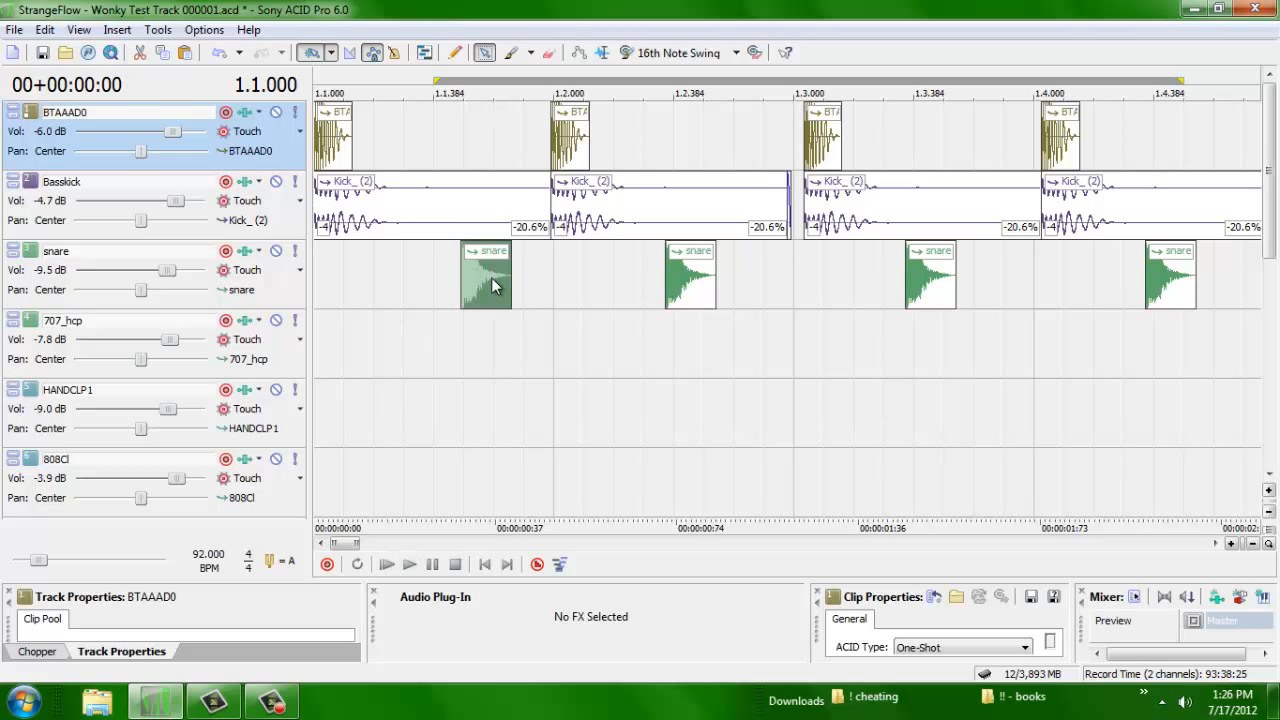
{"action": "left_click", "coordinate": [534, 182]}
{"action": "key", "text": "space"}
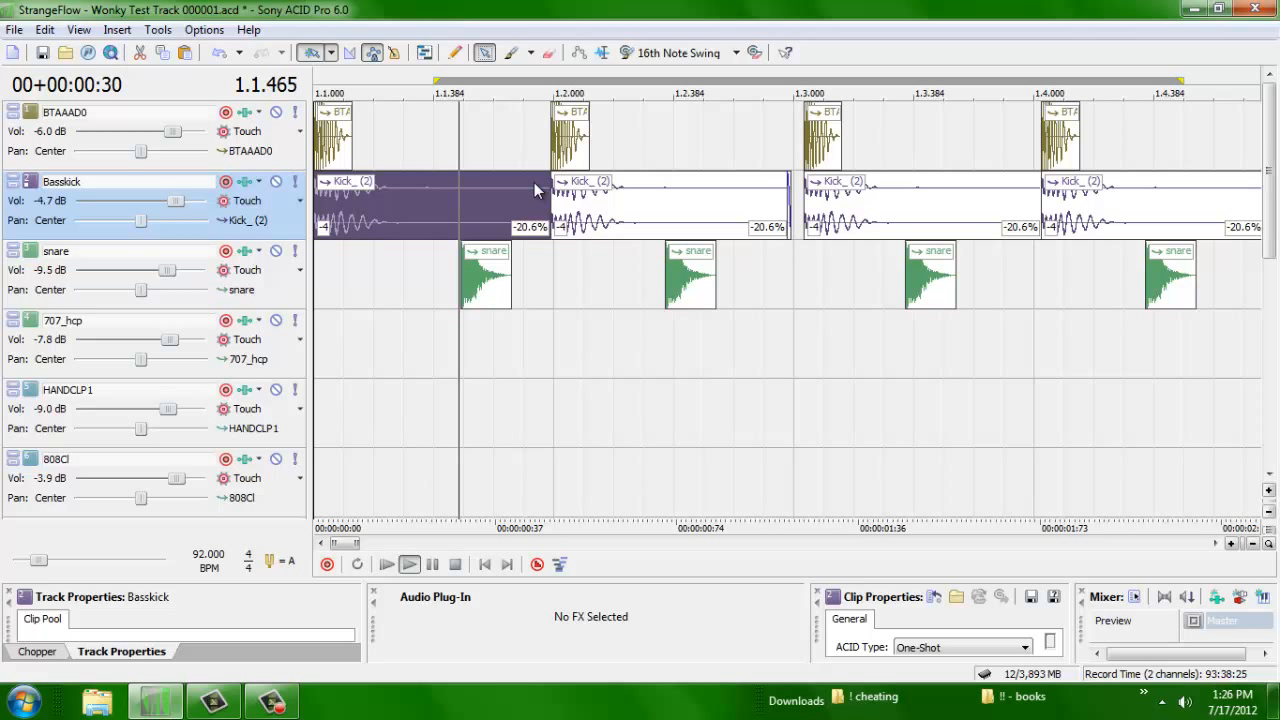
{"action": "key", "text": "space"}
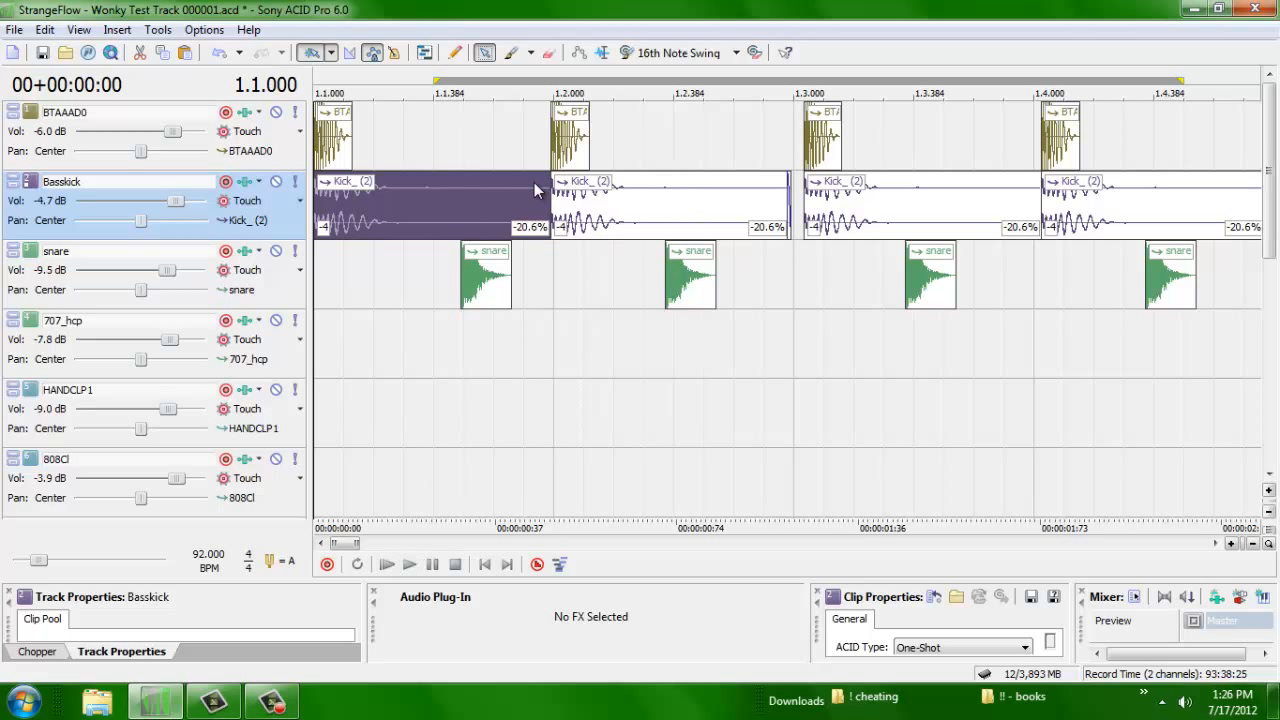
Step: Restore the smaller track height, return to the Draw tool, and delete the first snare in bar 1
{"action": "key", "text": "ctrl+shift+Down"}
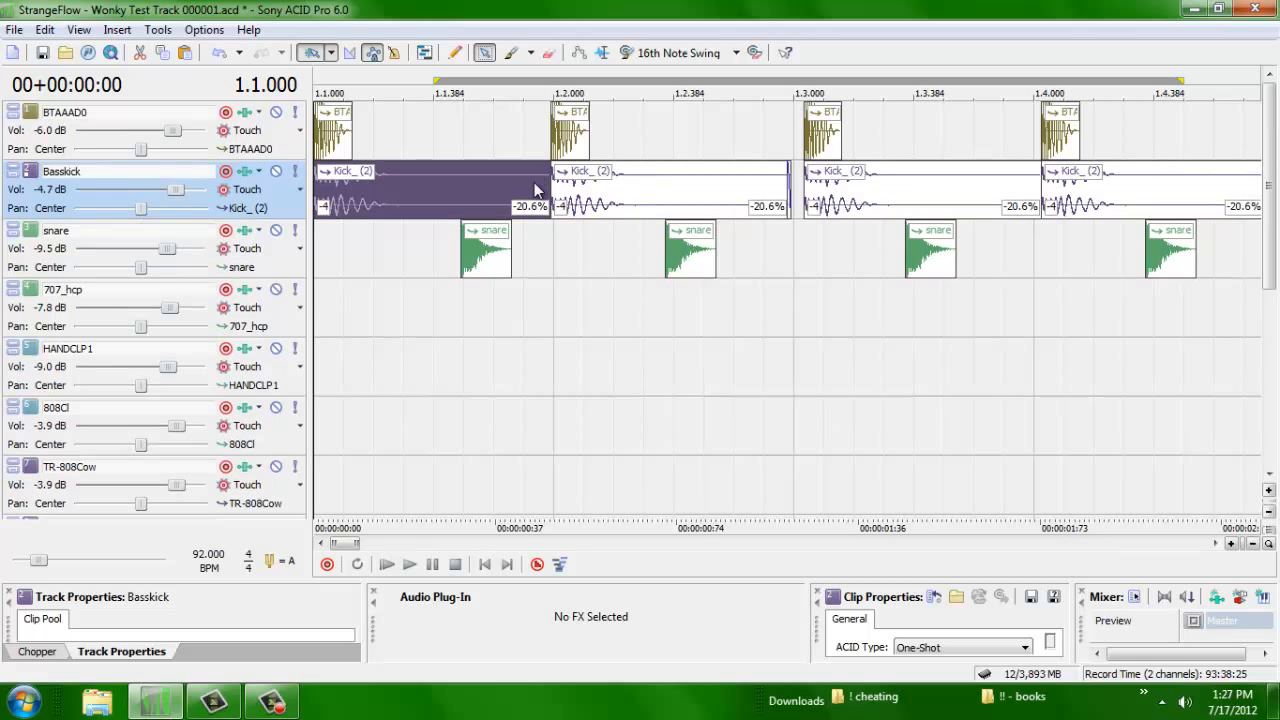
{"action": "left_click_drag", "start_coordinate": [463, 124], "coordinate": [480, 137]}
{"action": "left_click", "coordinate": [485, 243]}
{"action": "key", "text": "Delete"}
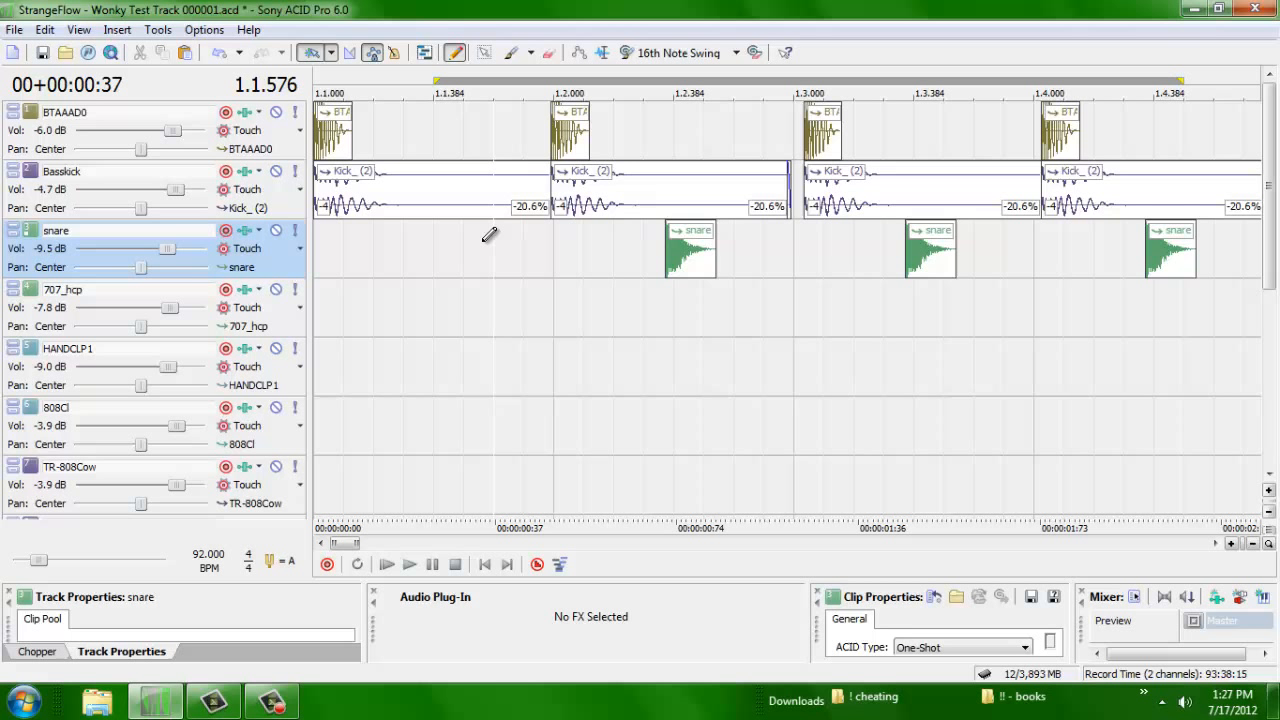
Step: Shorten the ends of the first two Basskick events in bar 1, leaving gaps after them, and play the beat
{"action": "left_click", "coordinate": [562, 207]}
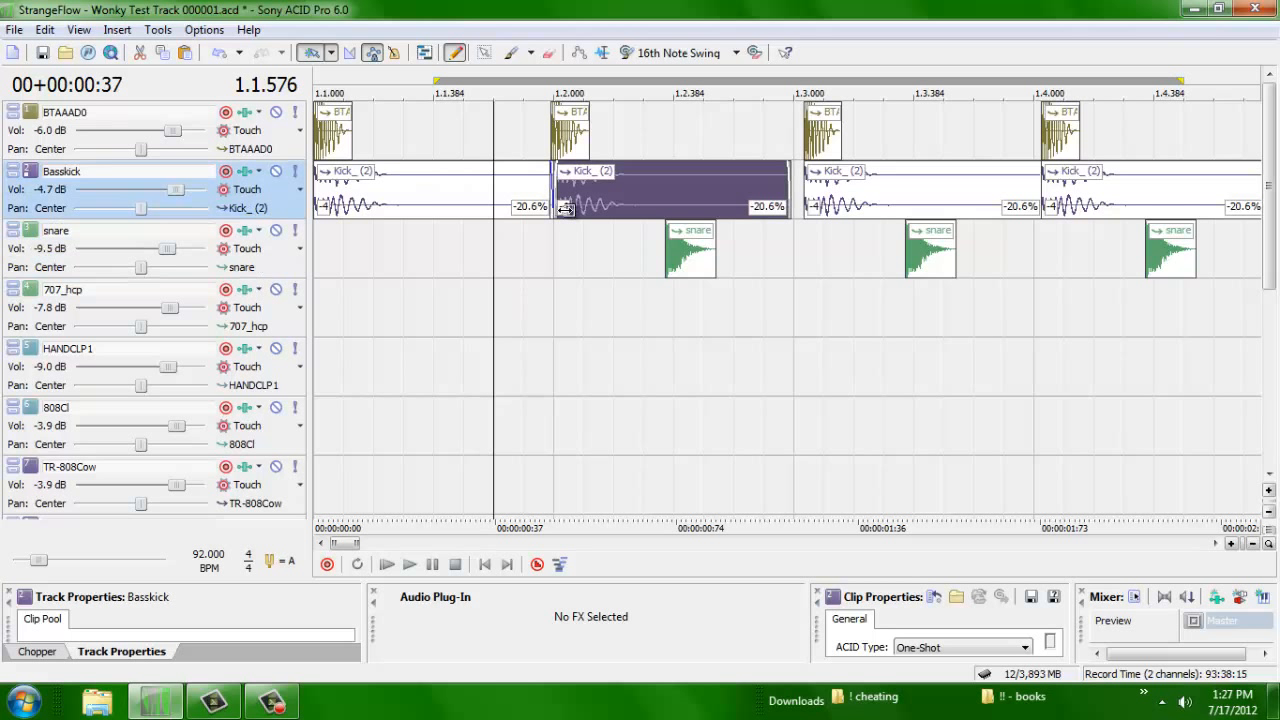
{"action": "left_click_drag", "start_coordinate": [566, 208], "coordinate": [468, 205]}
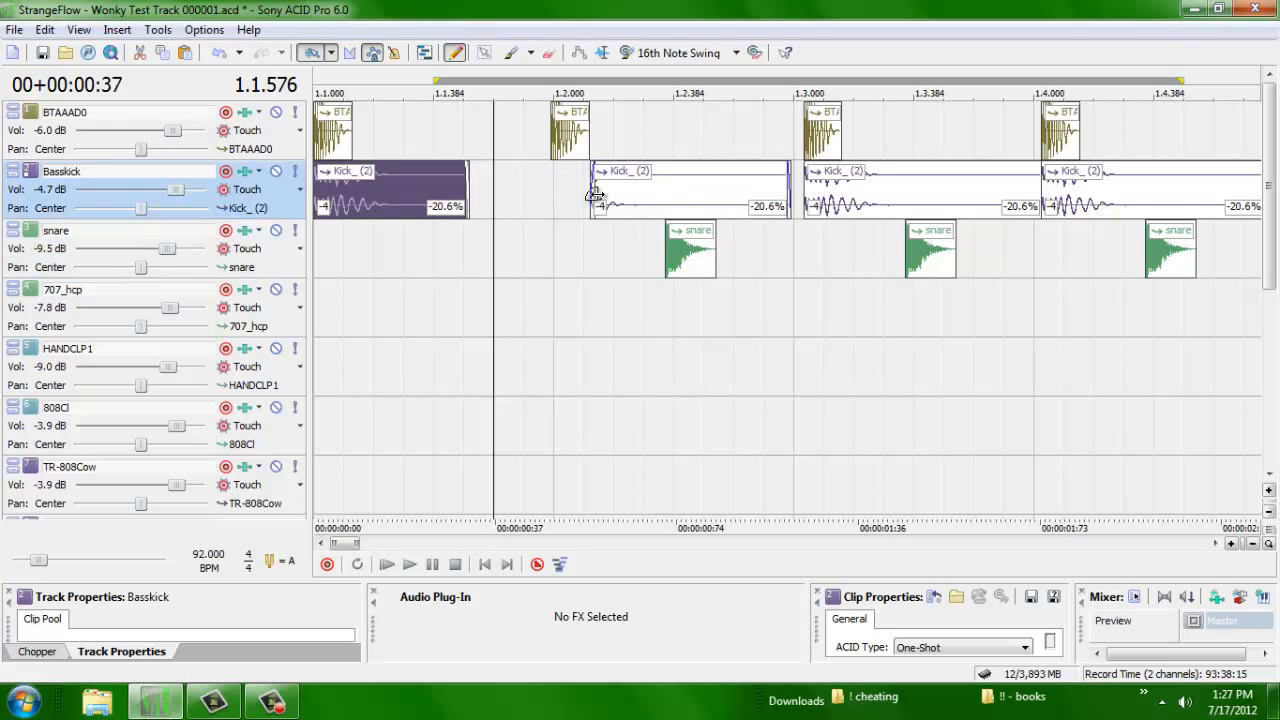
{"action": "left_click_drag", "start_coordinate": [594, 197], "coordinate": [540, 182]}
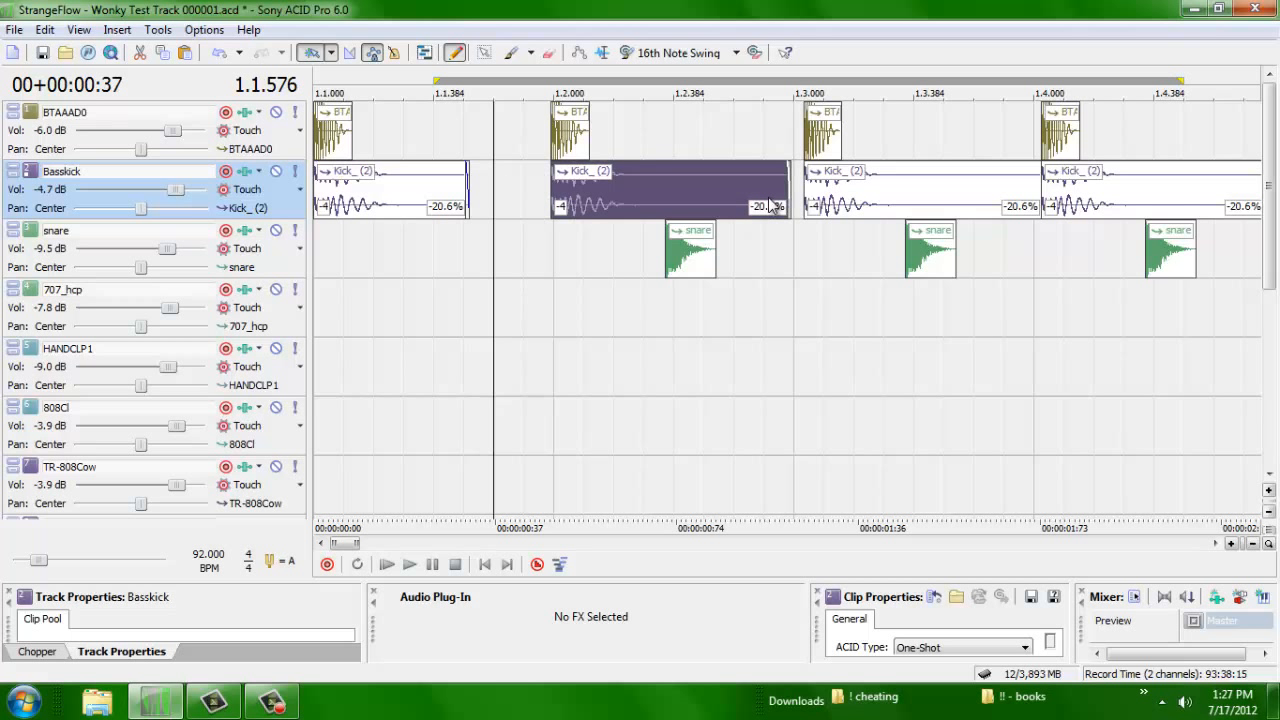
{"action": "left_click_drag", "start_coordinate": [788, 199], "coordinate": [618, 199]}
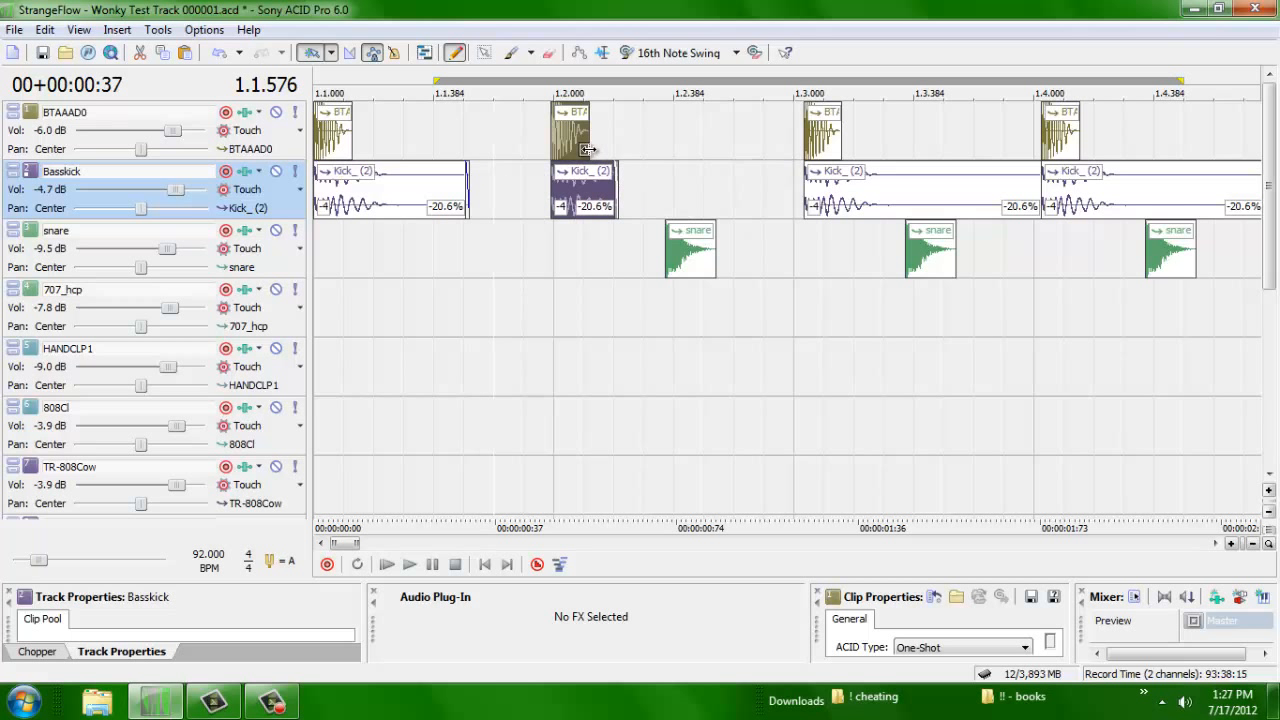
{"action": "key", "text": "space"}
{"action": "key", "text": "space"}
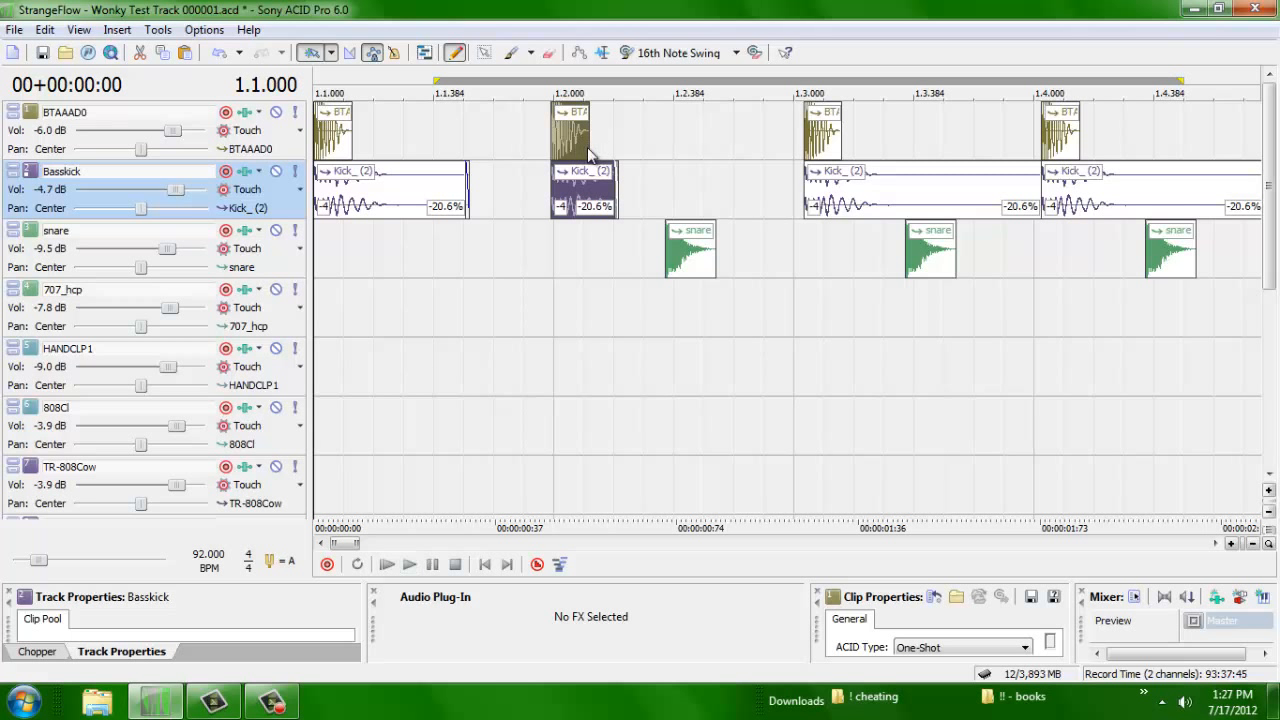
Step: Move the layered kicks at 1.2 earlier, between 1.1.384 and 1.2.000, and paste a copy of the first layered kick at 1.2.000
{"action": "left_click_drag", "start_coordinate": [580, 150], "coordinate": [537, 137]}
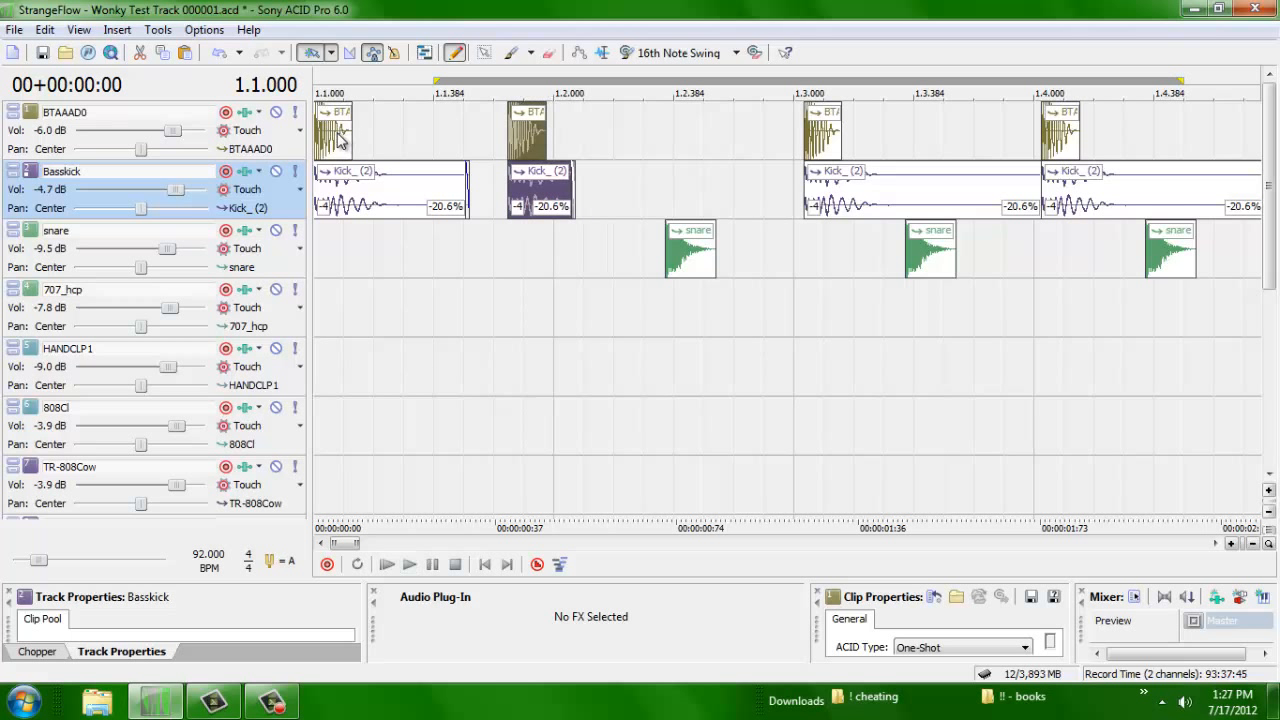
{"action": "left_click", "coordinate": [344, 140]}
{"action": "left_click", "coordinate": [556, 140]}
{"action": "key", "text": "ctrl+v"}
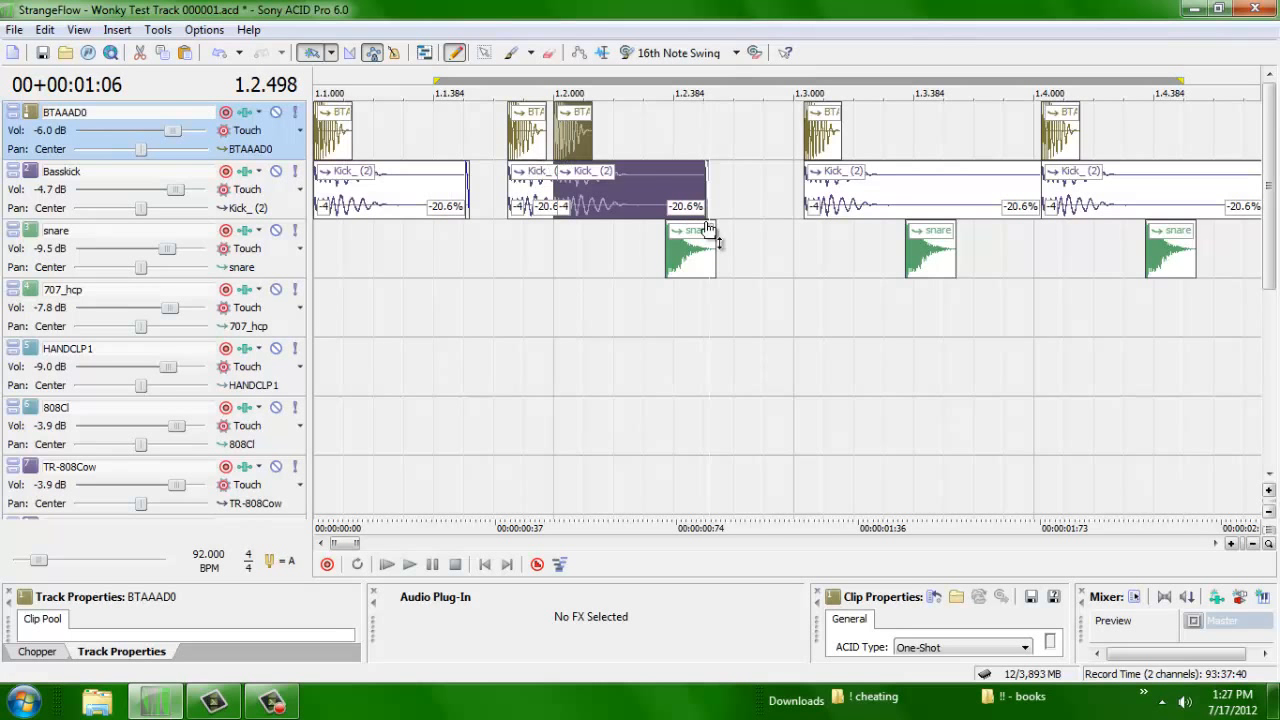
Step: Move the snare after 1.2 later, then back to 1.2.384, and play the beat from the start
{"action": "left_click_drag", "start_coordinate": [712, 246], "coordinate": [766, 262]}
{"action": "key", "text": "ctrl+Home"}
{"action": "scroll", "coordinate": [766, 262], "scroll_direction": "down", "scroll_amount": 10}
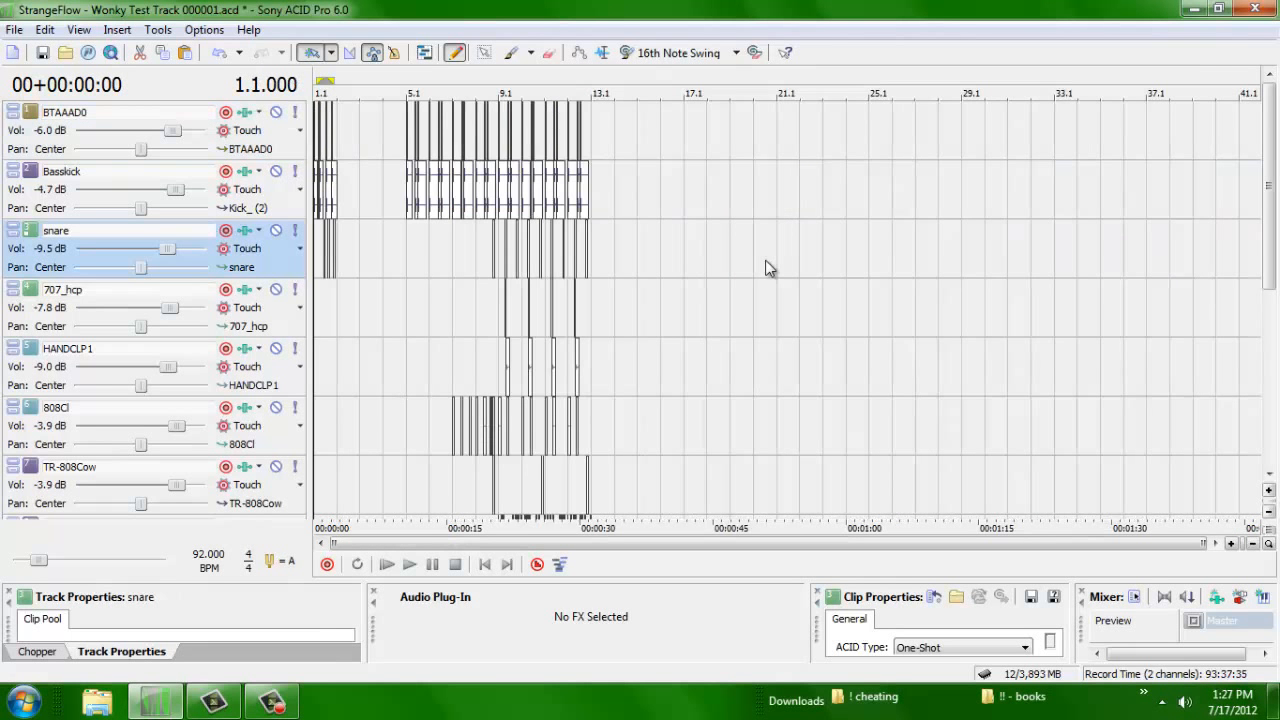
{"action": "scroll", "coordinate": [766, 268], "scroll_direction": "up", "scroll_amount": 10}
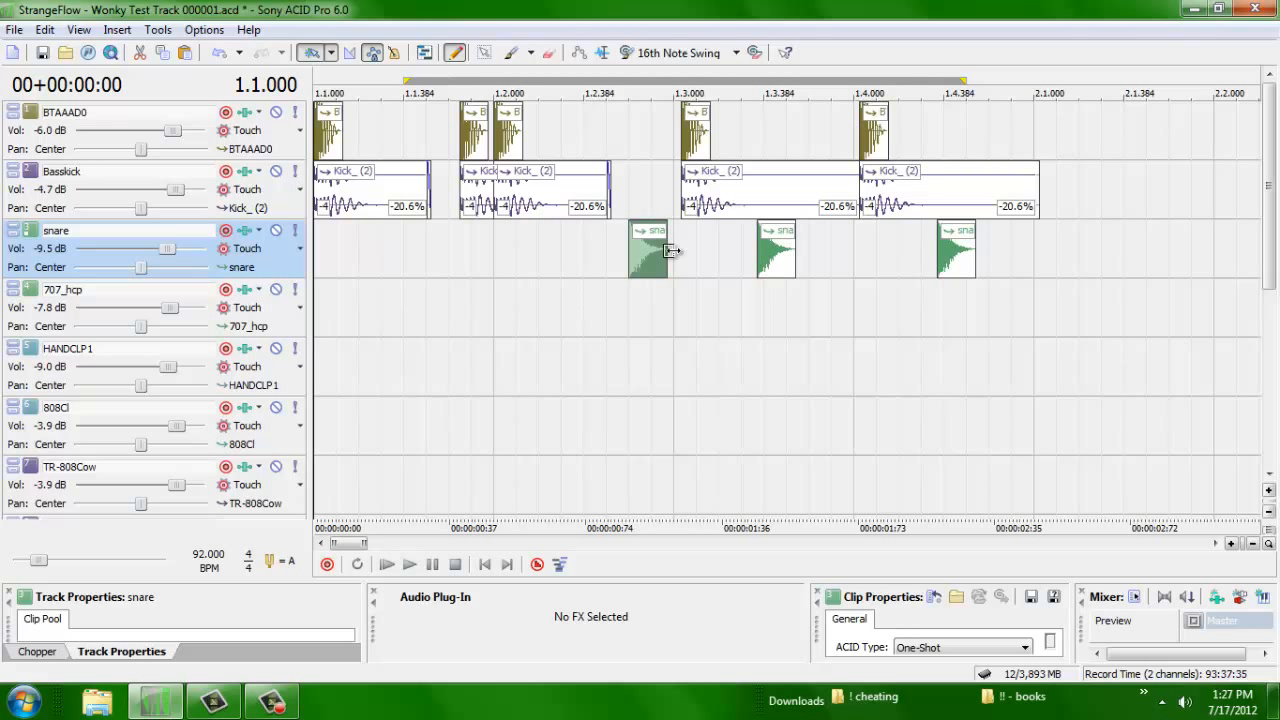
{"action": "left_click_drag", "start_coordinate": [604, 245], "coordinate": [603, 245]}
{"action": "key", "text": "space"}
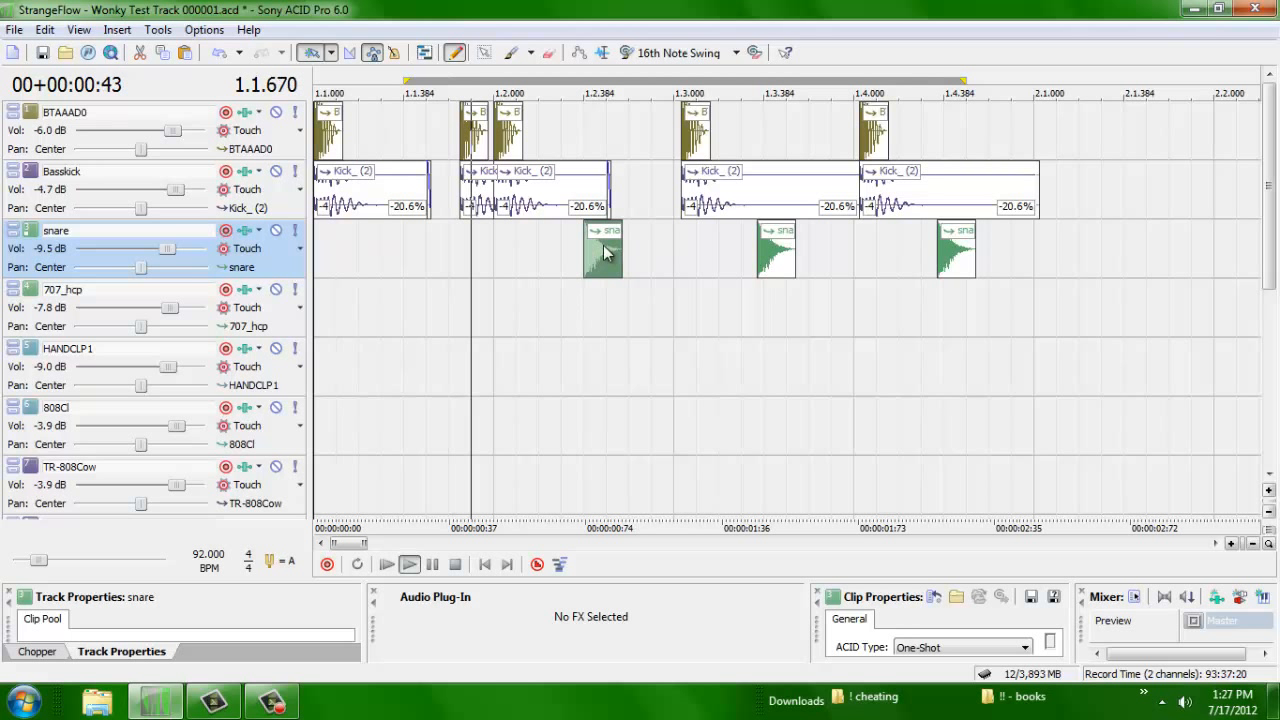
{"action": "key", "text": "space"}
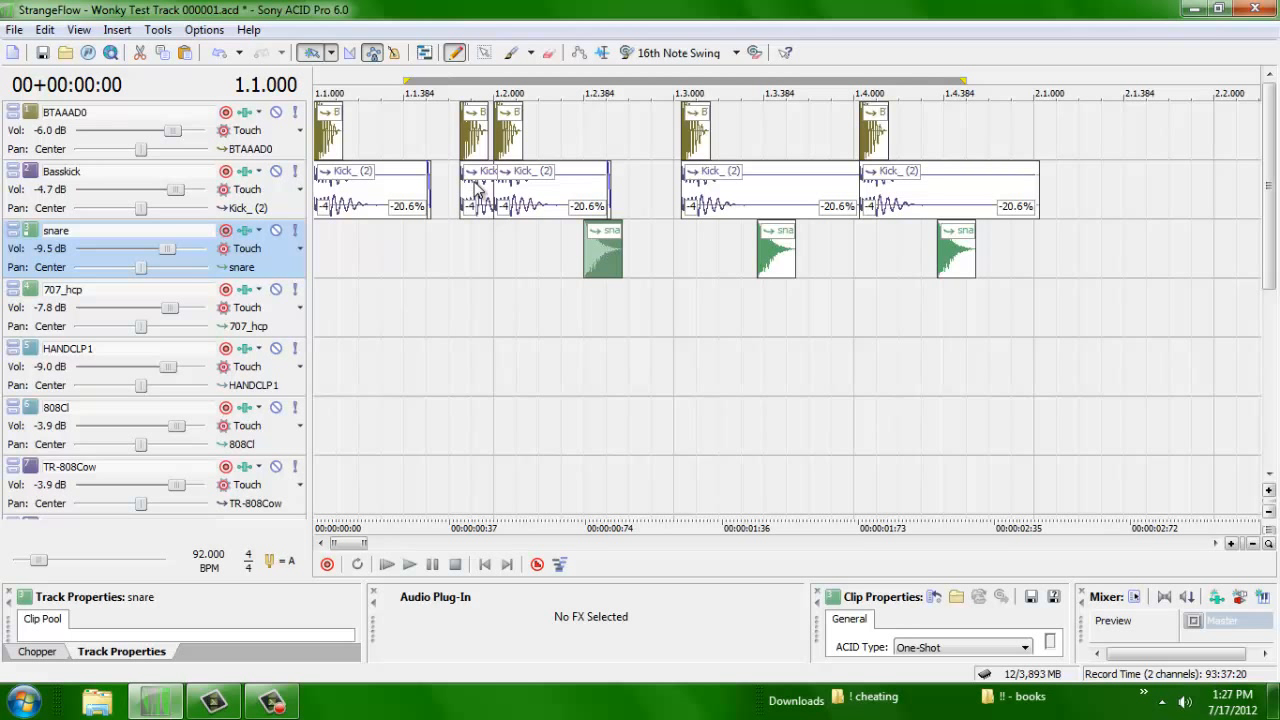
Step: Delete both pairs of layered BTAAAD0 and Basskick kicks around 1.2
{"action": "left_click", "coordinate": [475, 136]}
{"action": "key", "text": "Delete"}
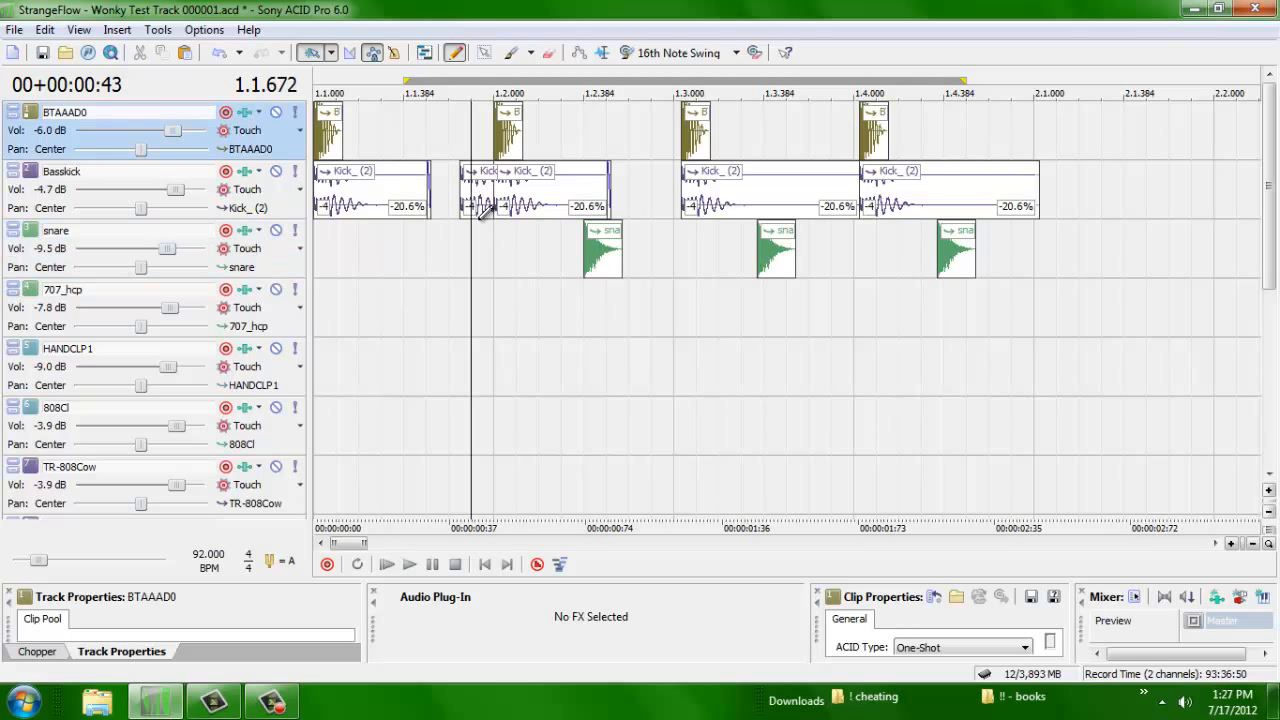
{"action": "left_click", "coordinate": [469, 198]}
{"action": "key", "text": "Delete"}
{"action": "left_click", "coordinate": [503, 150]}
{"action": "left_click", "coordinate": [509, 186], "text": "ctrl"}
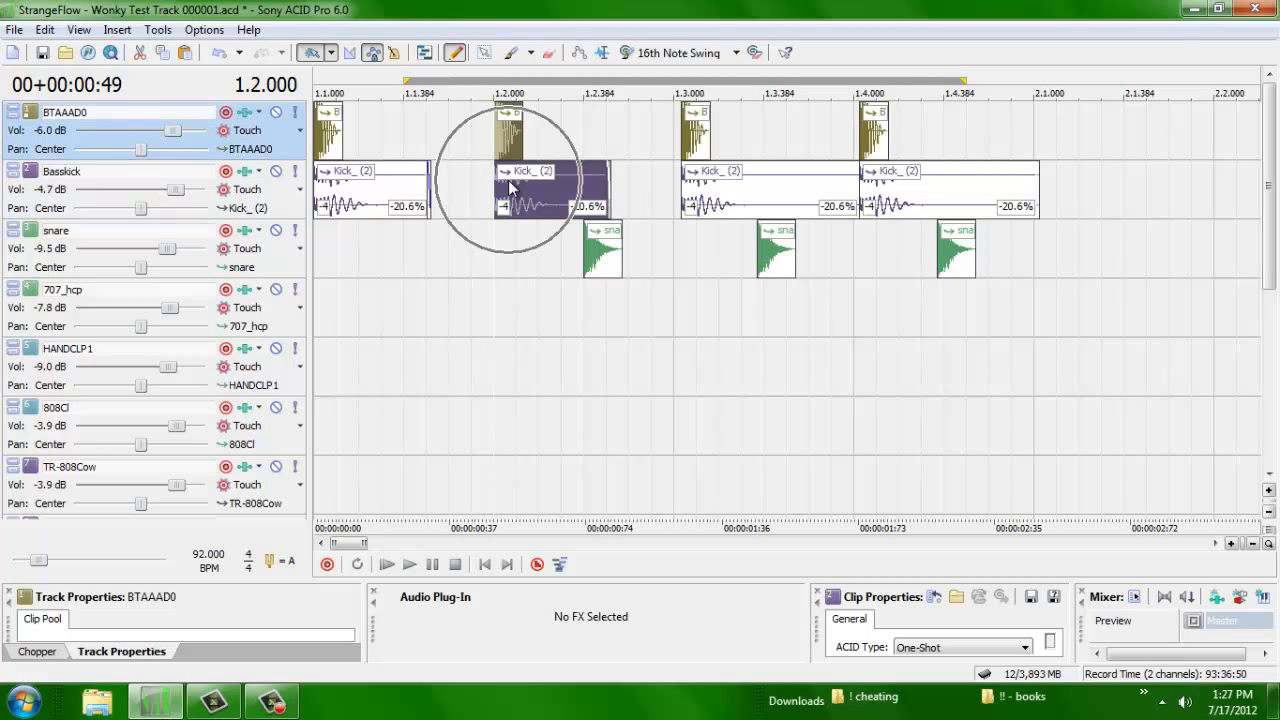
{"action": "key", "text": "Delete"}
Step: Move the snare at 1.2.384 to just ahead of 1.2.000 and play the beat from the start
{"action": "left_click_drag", "start_coordinate": [612, 258], "coordinate": [516, 252]}
{"action": "key", "text": "space"}
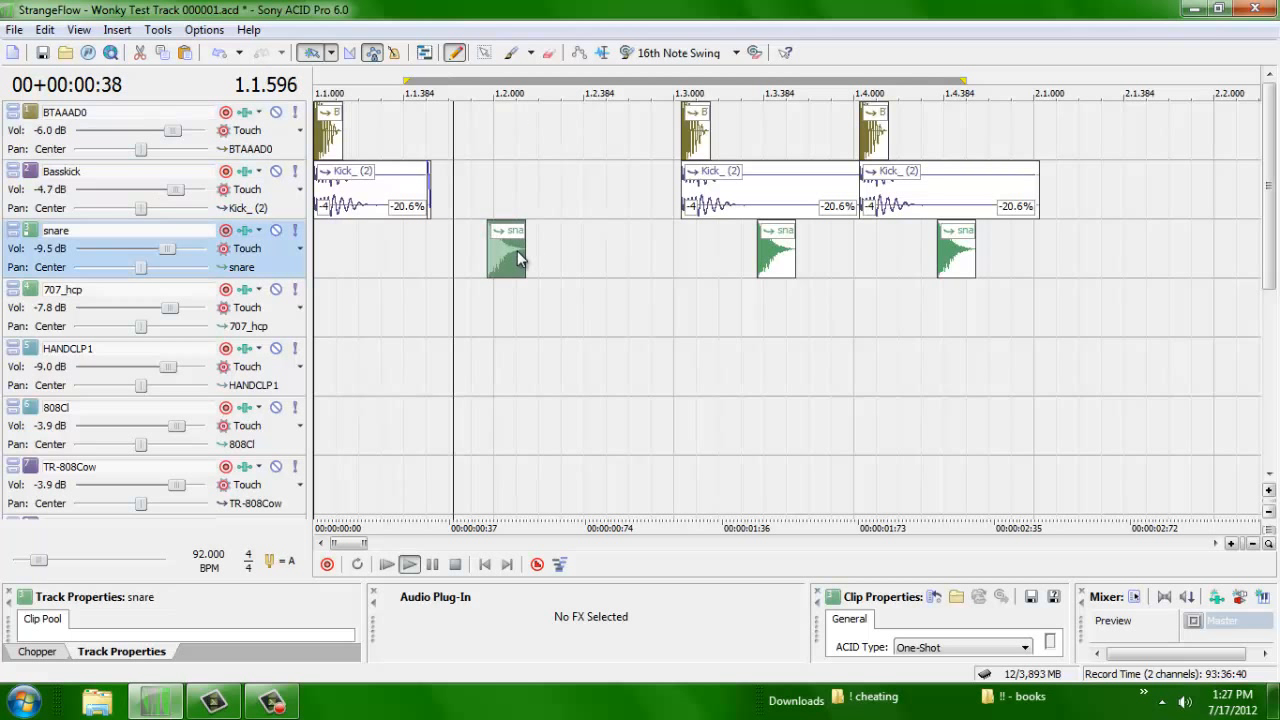
{"action": "key", "text": "space"}
Step: Copy the layered BTAAAD0 and Basskick kick at 1.3, paste it between 1.2.384 and 1.3.000, and play from the start
{"action": "left_click", "coordinate": [738, 185]}
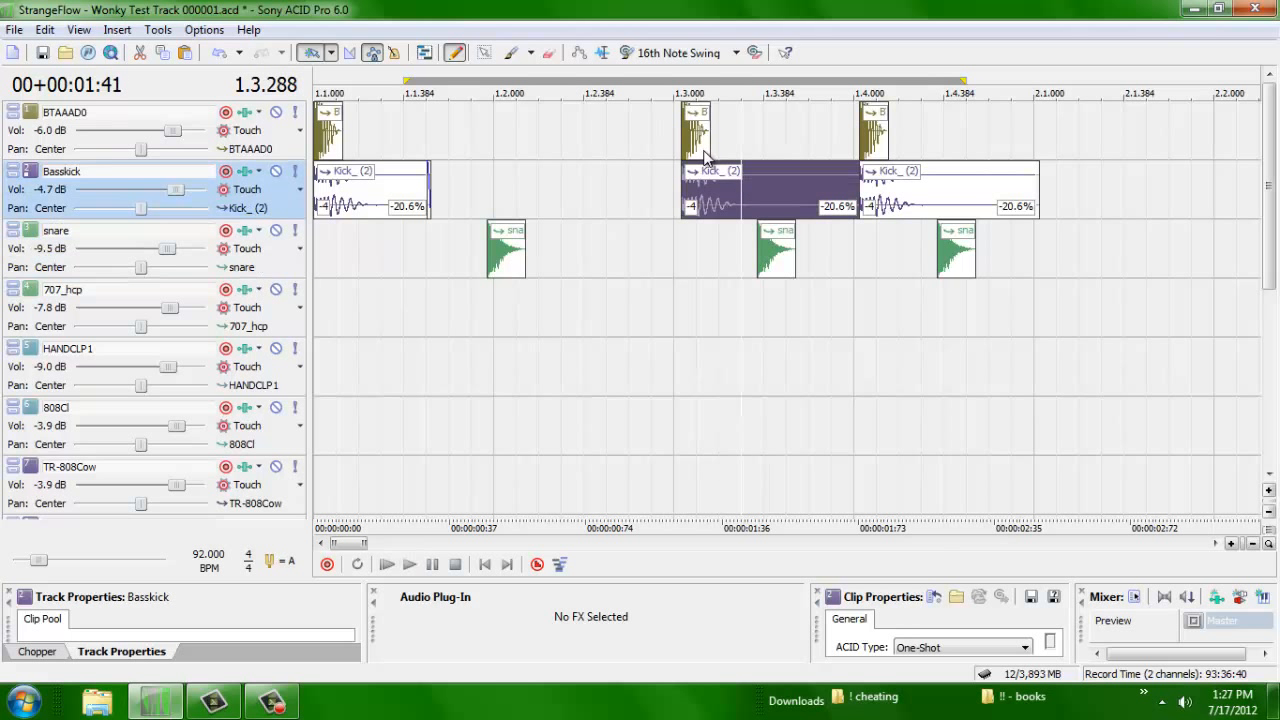
{"action": "left_click", "coordinate": [697, 145], "text": "ctrl"}
{"action": "key", "text": "ctrl+c"}
{"action": "left_click", "coordinate": [620, 123]}
{"action": "key", "text": "ctrl+v"}
{"action": "left_click_drag", "start_coordinate": [640, 143], "coordinate": [632, 137]}
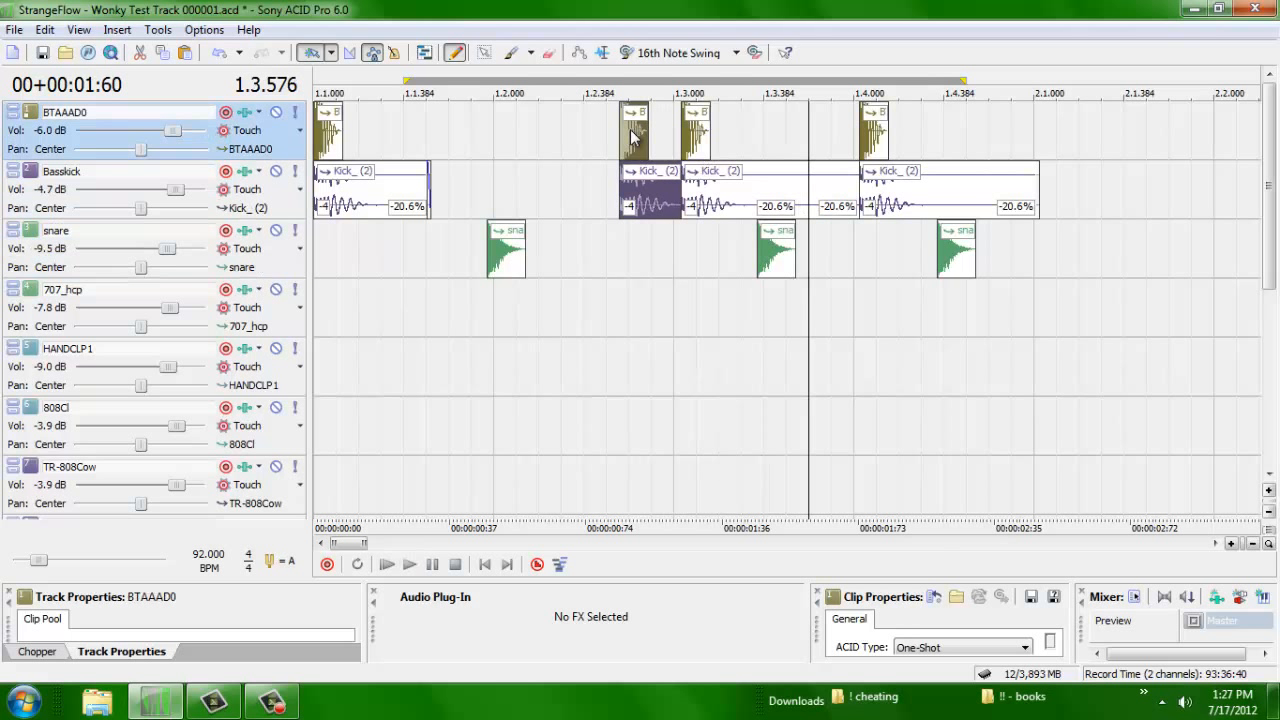
{"action": "key", "text": "ctrl+Home"}
{"action": "key", "text": "space"}
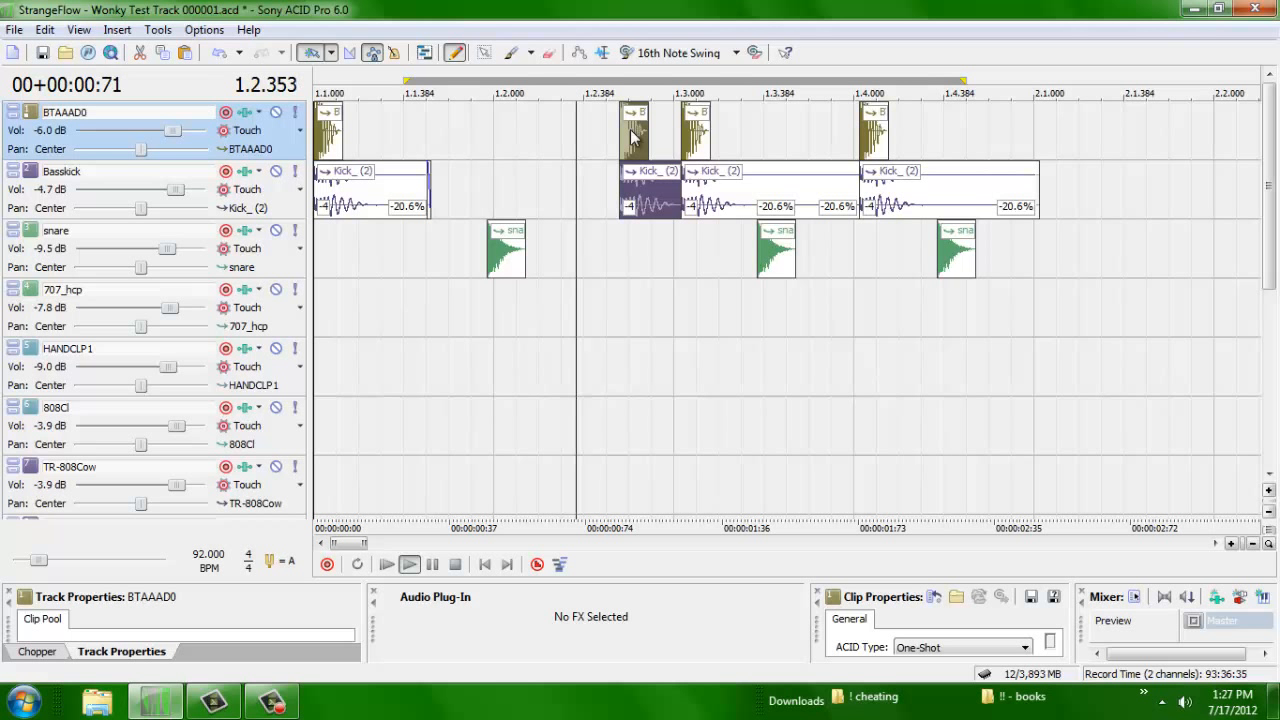
{"action": "key", "text": "space"}
Step: Shift the pasted layered kick slightly later, closer to 1.3.000, and play the beat from the start
{"action": "left_click_drag", "start_coordinate": [632, 140], "coordinate": [645, 143]}
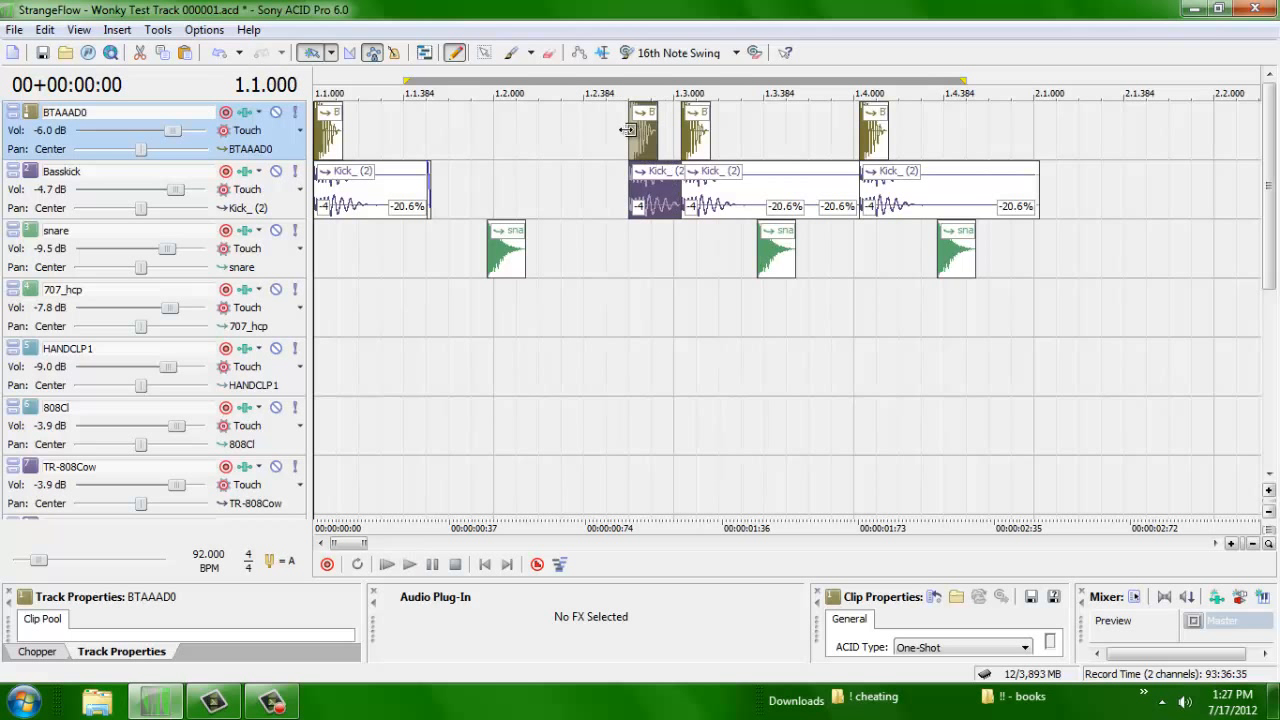
{"action": "key", "text": "space"}
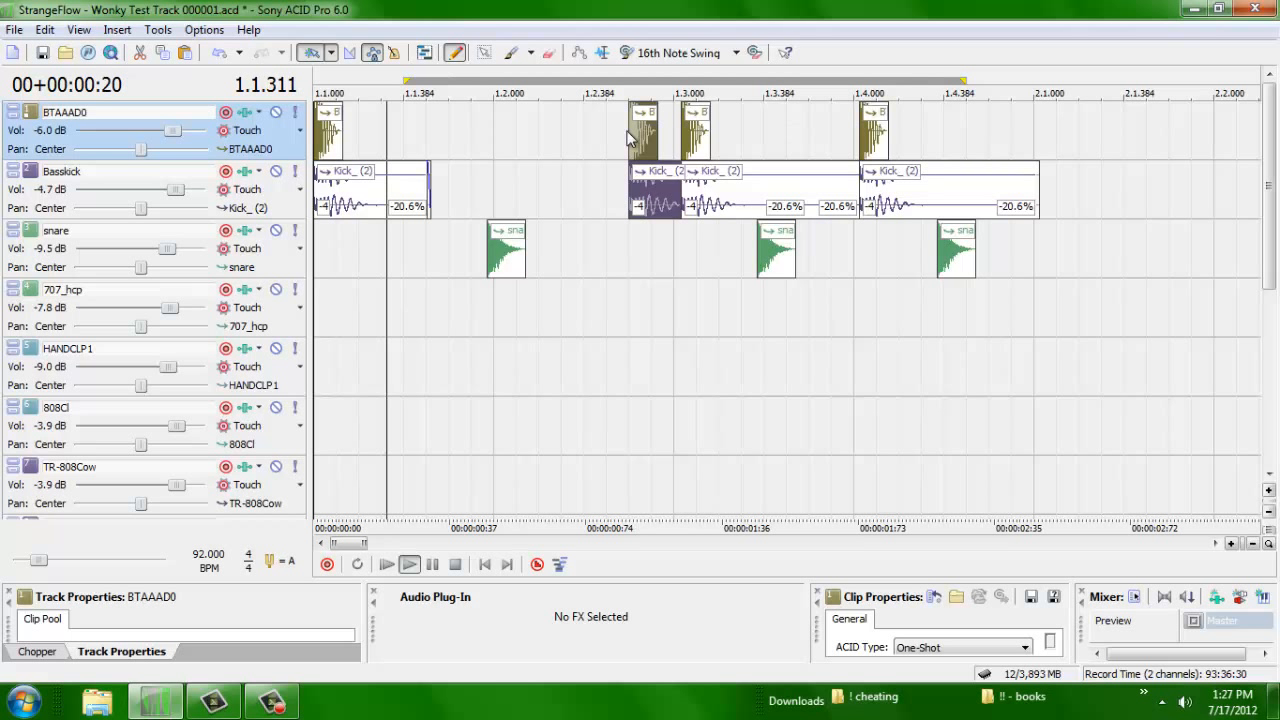
{"action": "key", "text": "space"}
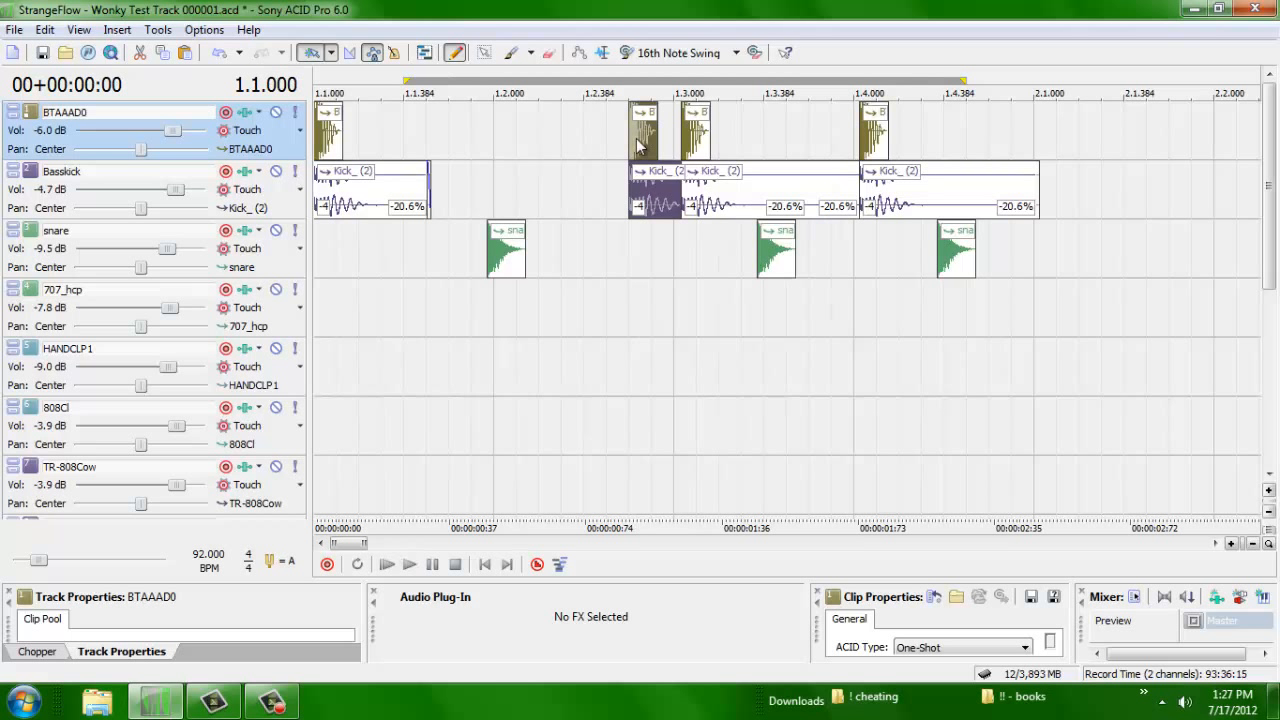
Step: Shift the pasted layered BTAAAD0 and Basskick kick slightly earlier, closer to 1.2.384, and play the beat from the start
{"action": "left_click_drag", "start_coordinate": [637, 145], "coordinate": [626, 135]}
{"action": "key", "text": "space"}
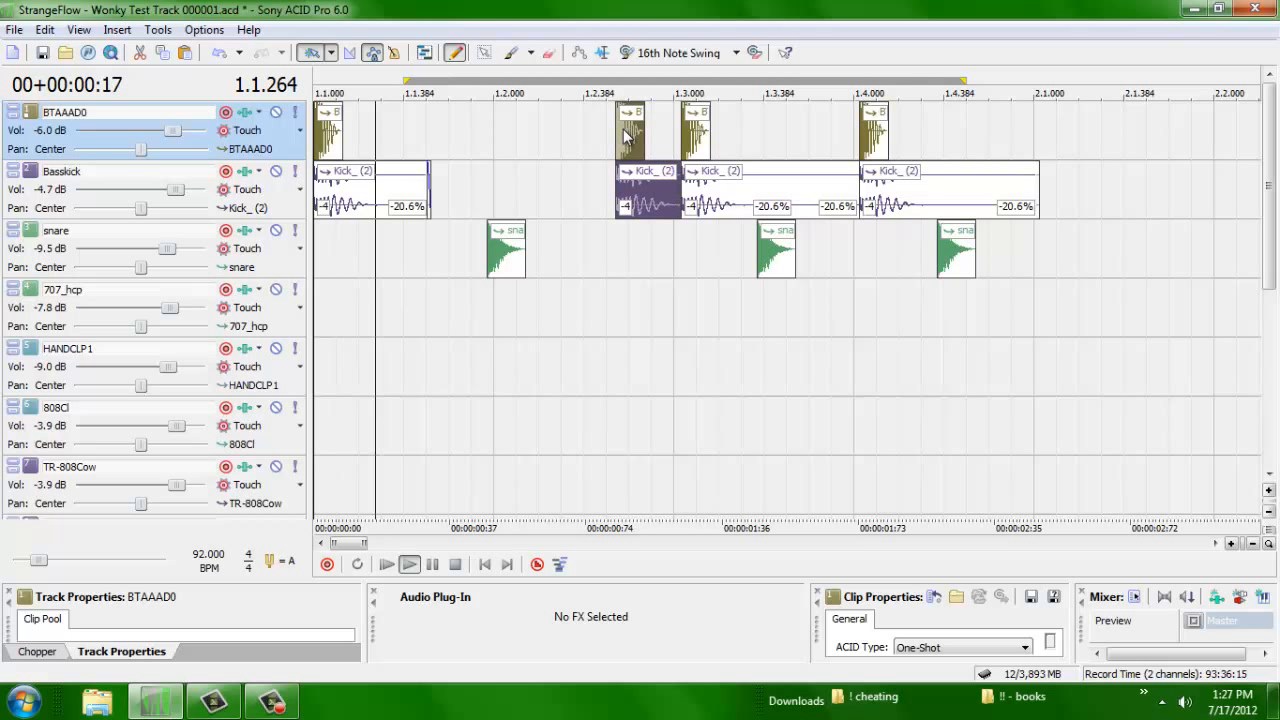
{"action": "key", "text": "space"}
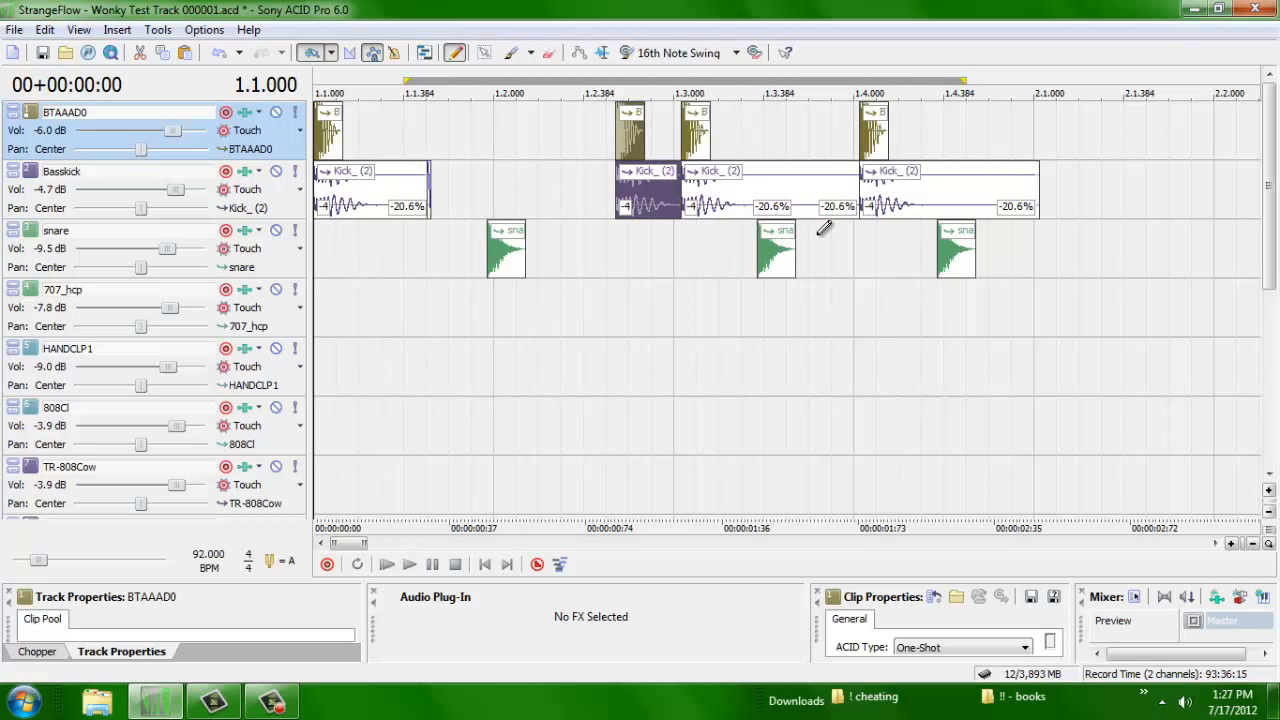
Step: Delete the snare near 1.3.384 and the layered BTAAAD0 and Basskick kick at 1.4.000, playing the beat in between
{"action": "left_click", "coordinate": [788, 232]}
{"action": "key", "text": "Delete"}
{"action": "key", "text": "space"}
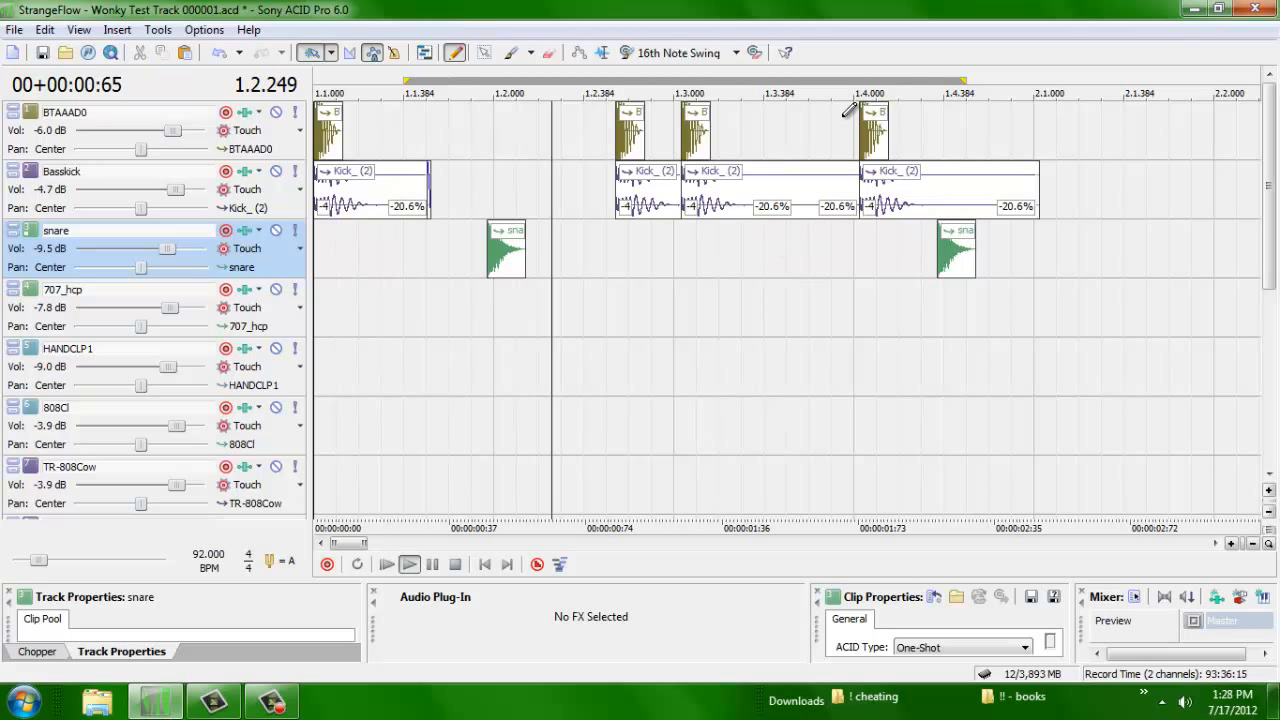
{"action": "left_click", "coordinate": [903, 175]}
{"action": "left_click", "coordinate": [882, 122], "text": "ctrl"}
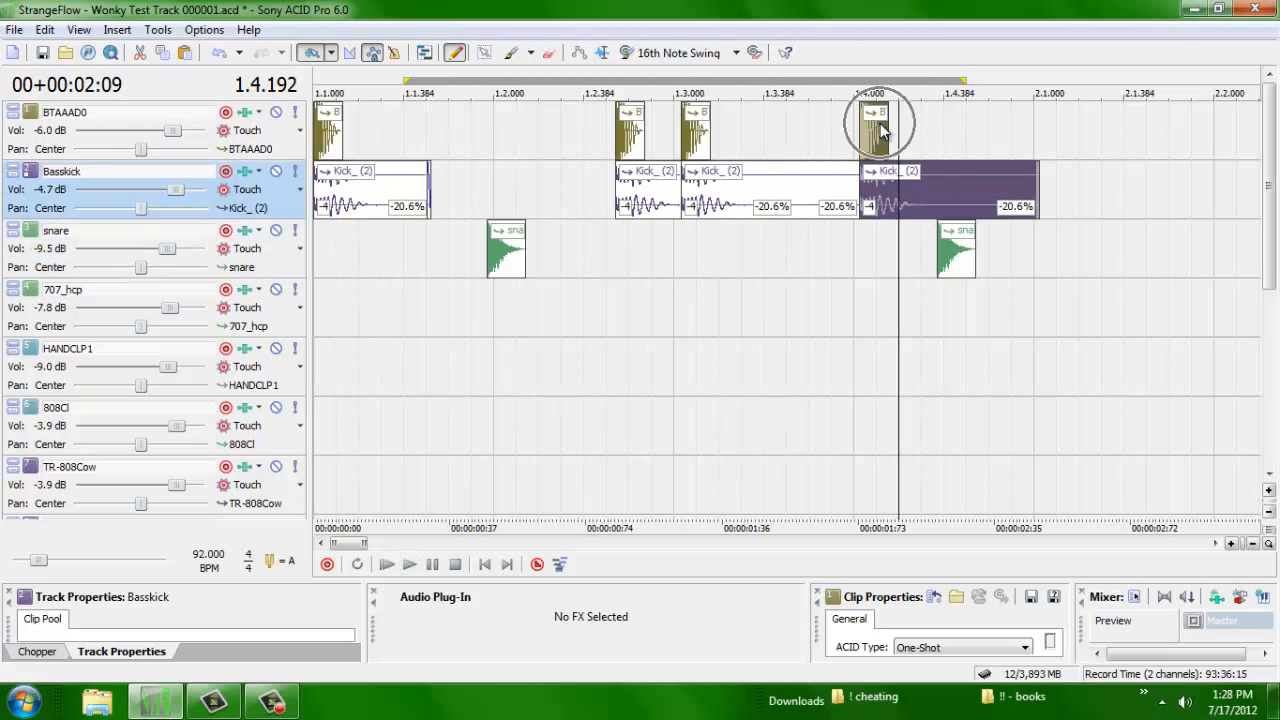
{"action": "key", "text": "Delete"}
Step: Move the last snare of the bar earlier to just after 1.4.000 and play the beat from the start
{"action": "left_click_drag", "start_coordinate": [959, 236], "coordinate": [877, 227]}
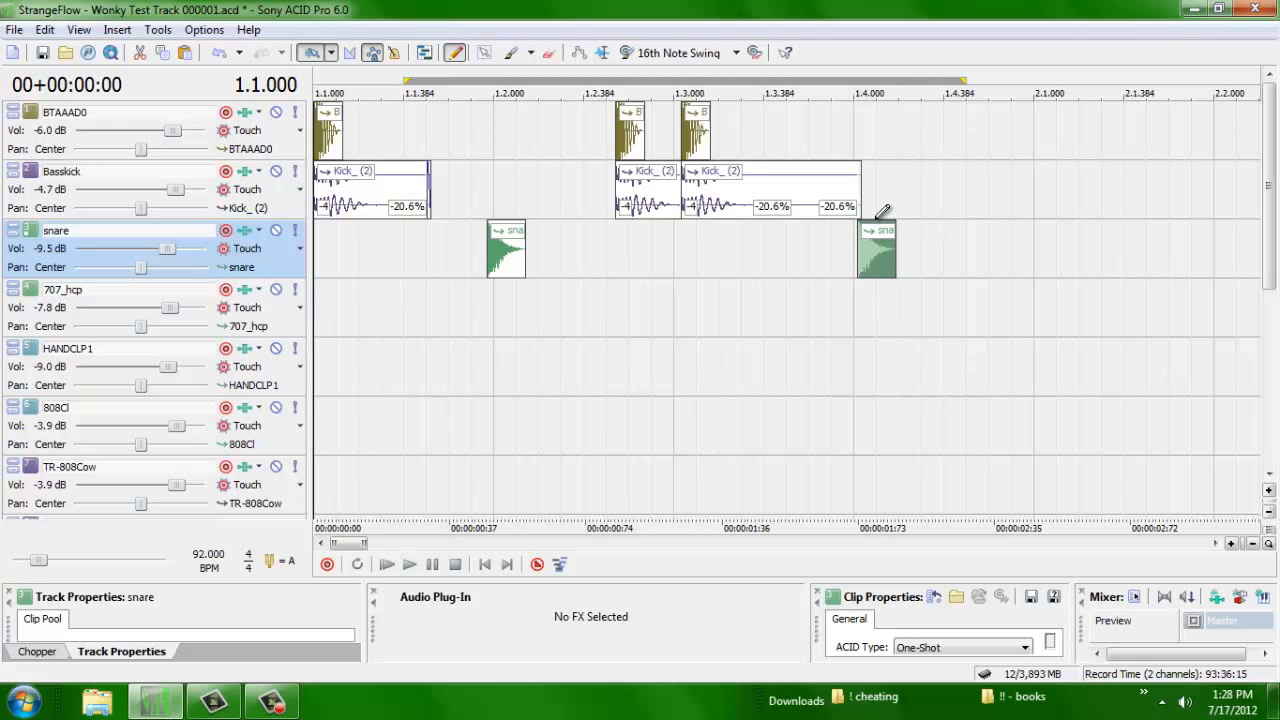
{"action": "key", "text": "ctrl+shift+Up"}
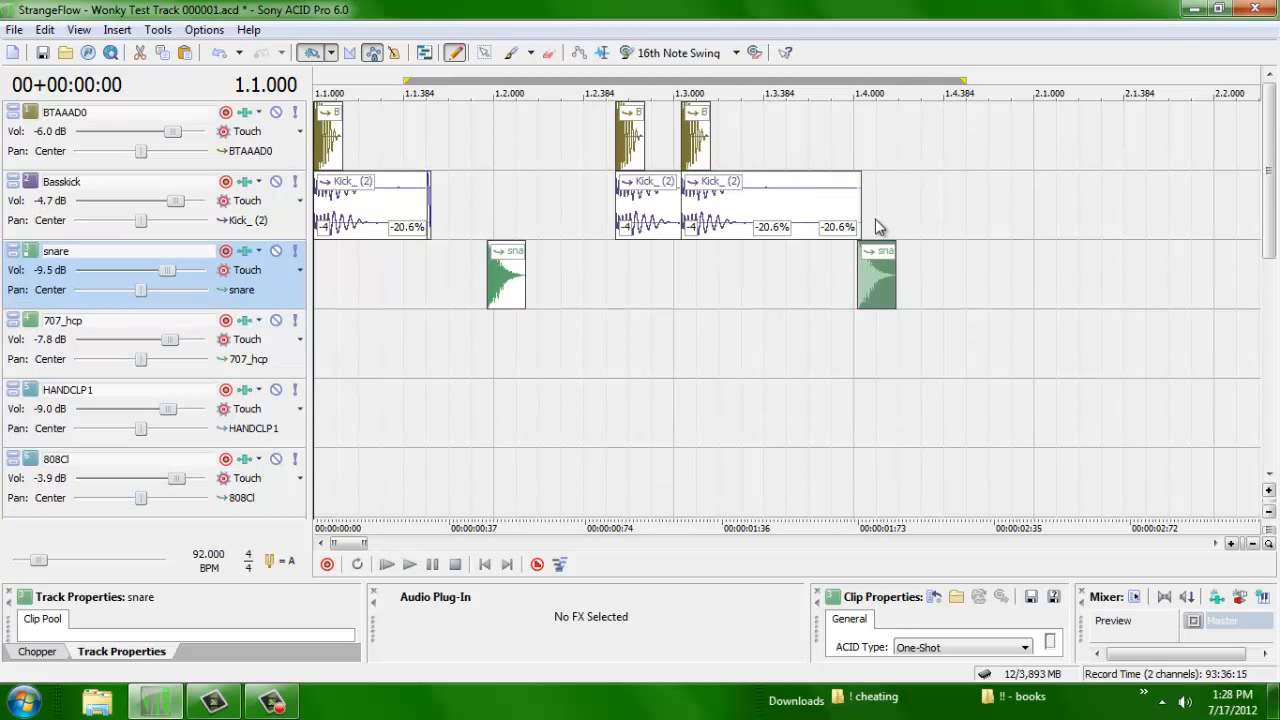
{"action": "scroll", "coordinate": [875, 218], "scroll_direction": "down", "scroll_amount": 3}
{"action": "key", "text": "ctrl+shift+Down"}
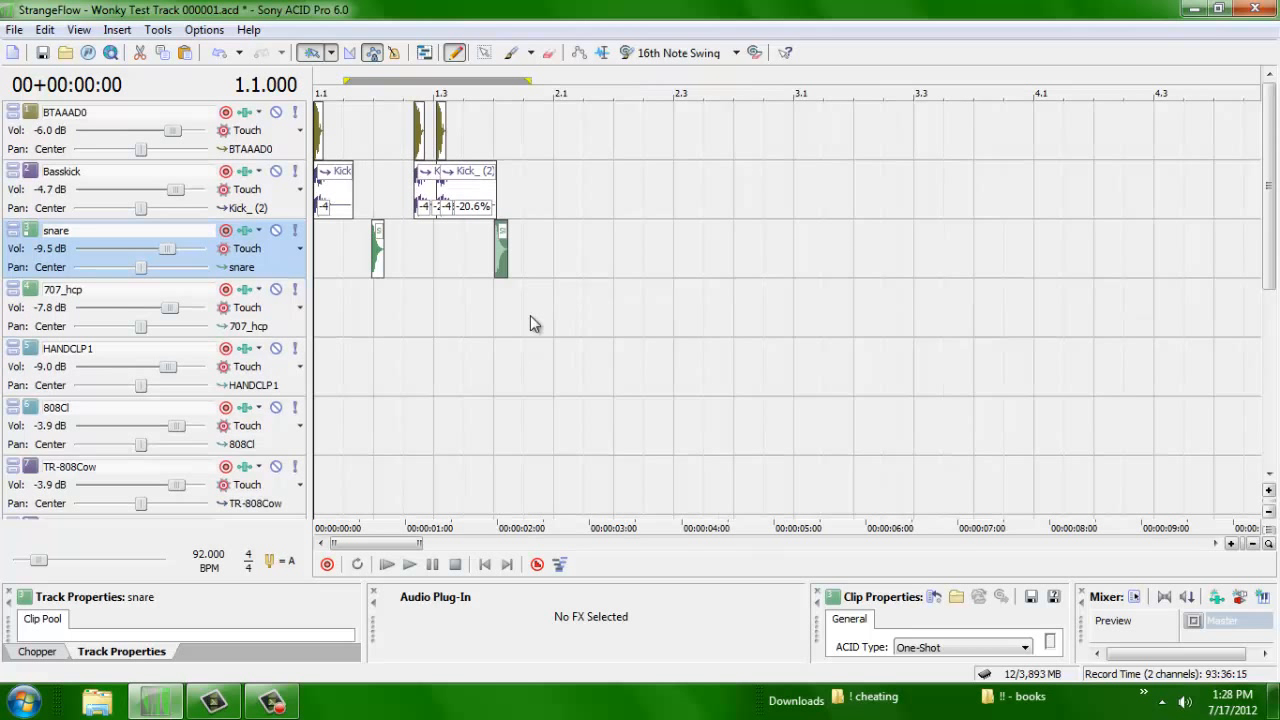
{"action": "key", "text": "space"}
{"action": "left_click", "coordinate": [275, 702]}
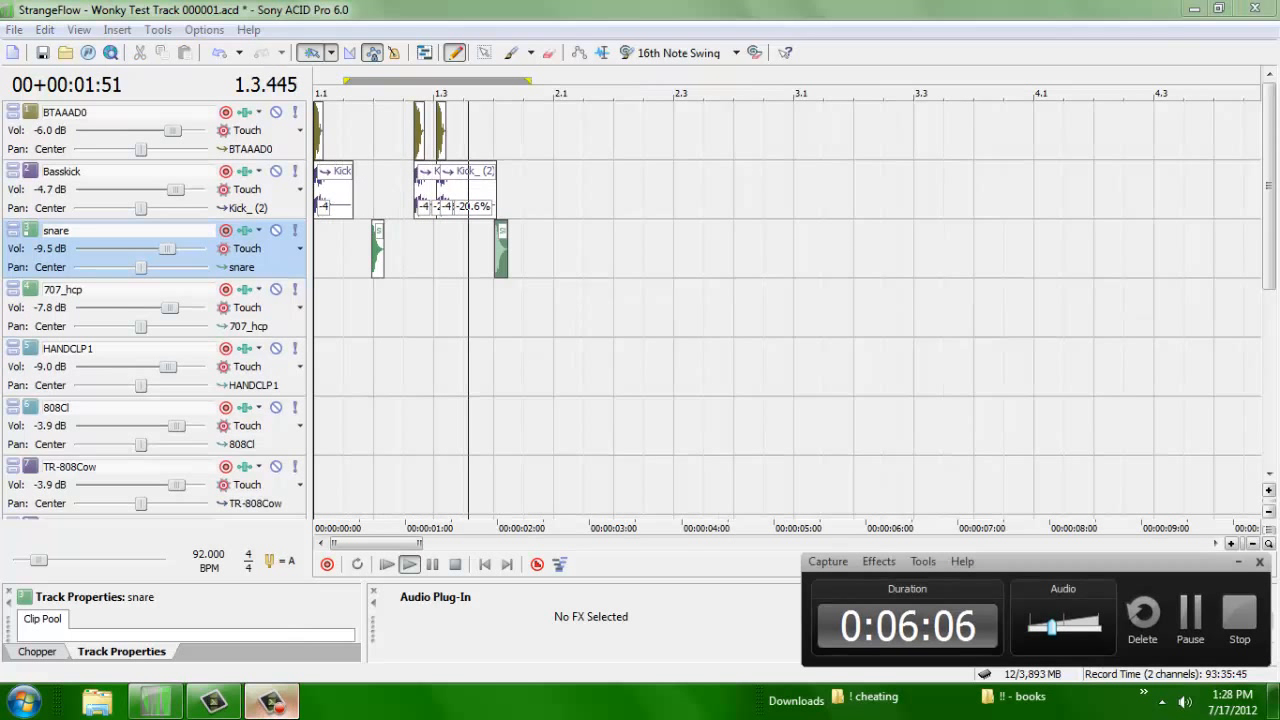
{"action": "left_click", "coordinate": [752, 6]}
{"action": "key", "text": "space"}
Step: Copy all kick and snare hits of the first bar, paste them at 2.1, and play from the start
{"action": "key", "text": "ctrl+shift+Up"}
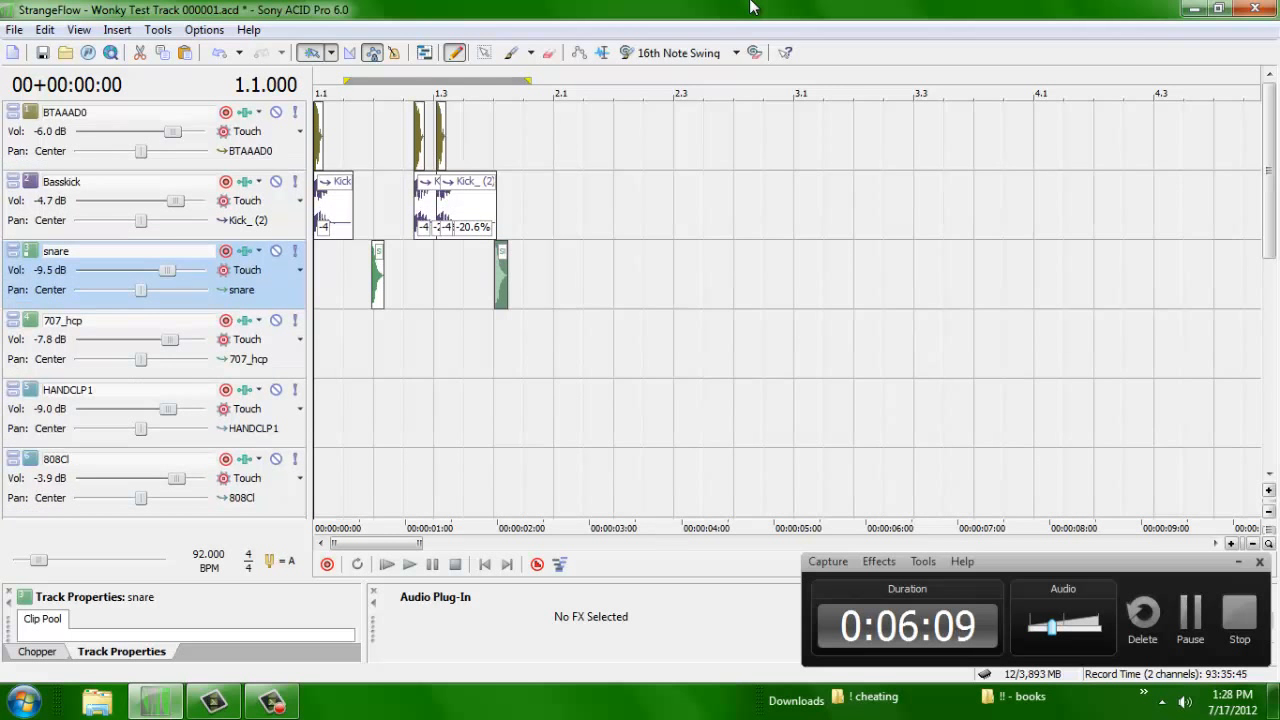
{"action": "key", "text": "Up"}
{"action": "key", "text": "Up"}
{"action": "left_click", "coordinate": [321, 156]}
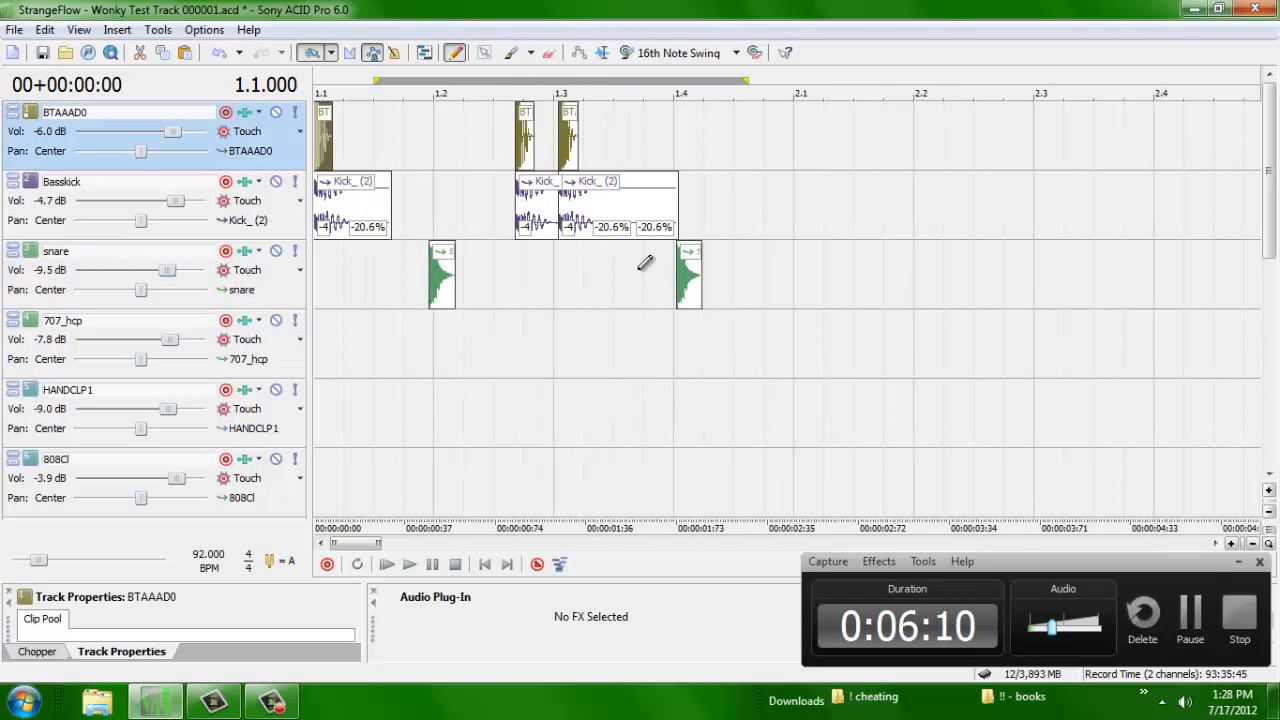
{"action": "left_click", "coordinate": [686, 297], "text": "shift"}
{"action": "key", "text": "ctrl+c"}
{"action": "left_click", "coordinate": [792, 145]}
{"action": "key", "text": "ctrl+v"}
{"action": "key", "text": "ctrl+Home"}
{"action": "key", "text": "space"}
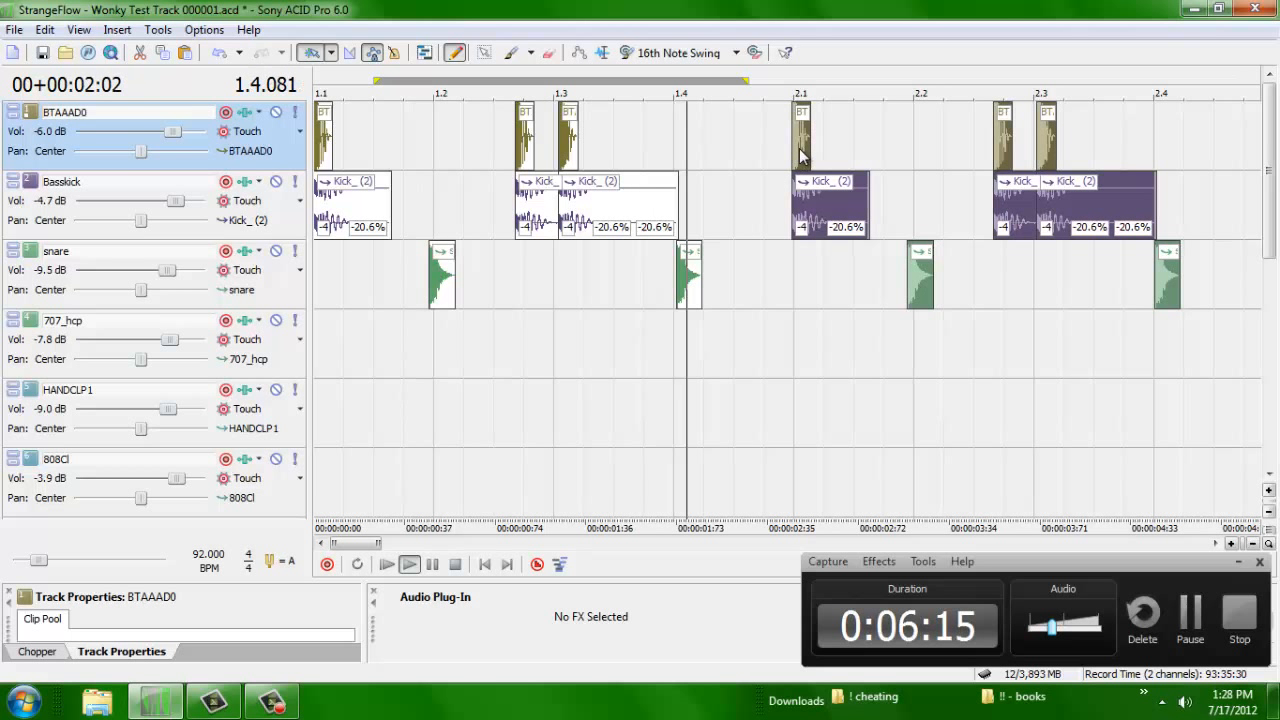
Step: Nudge the snare near 2.4 and the snare near 1.4 slightly later
{"action": "key", "text": "Down"}
{"action": "key", "text": "Down"}
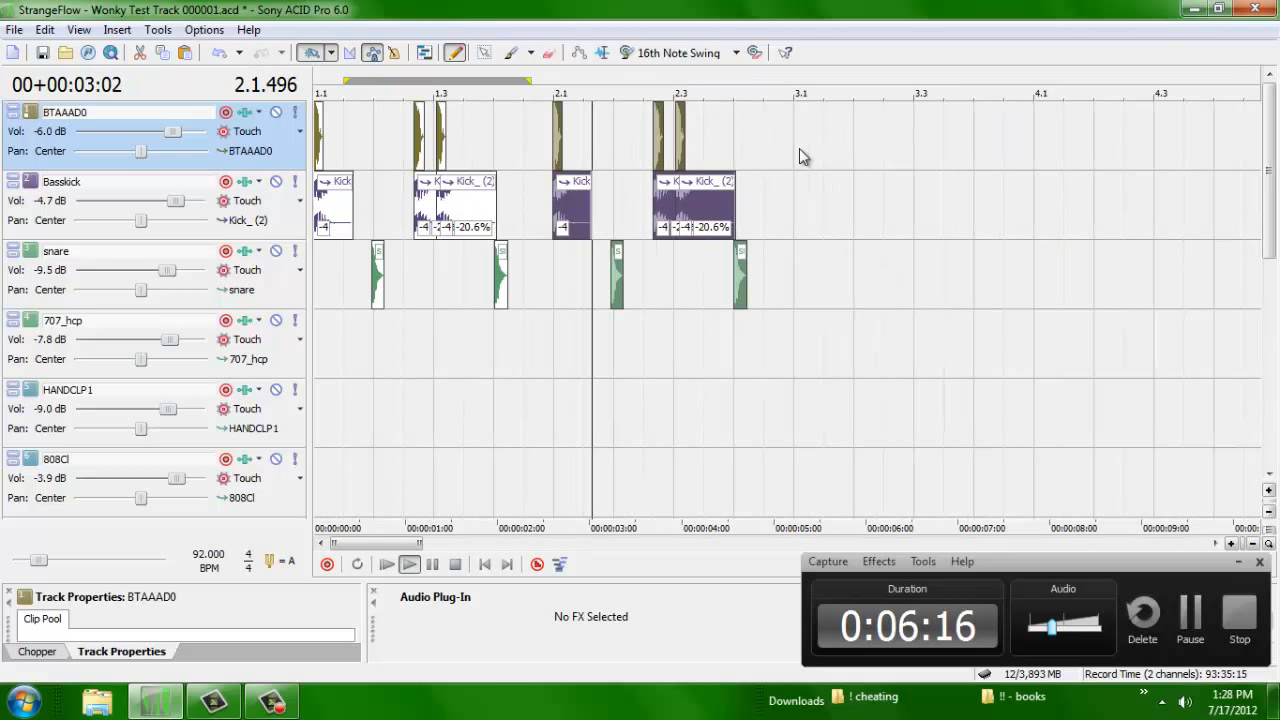
{"action": "left_click", "coordinate": [739, 263]}
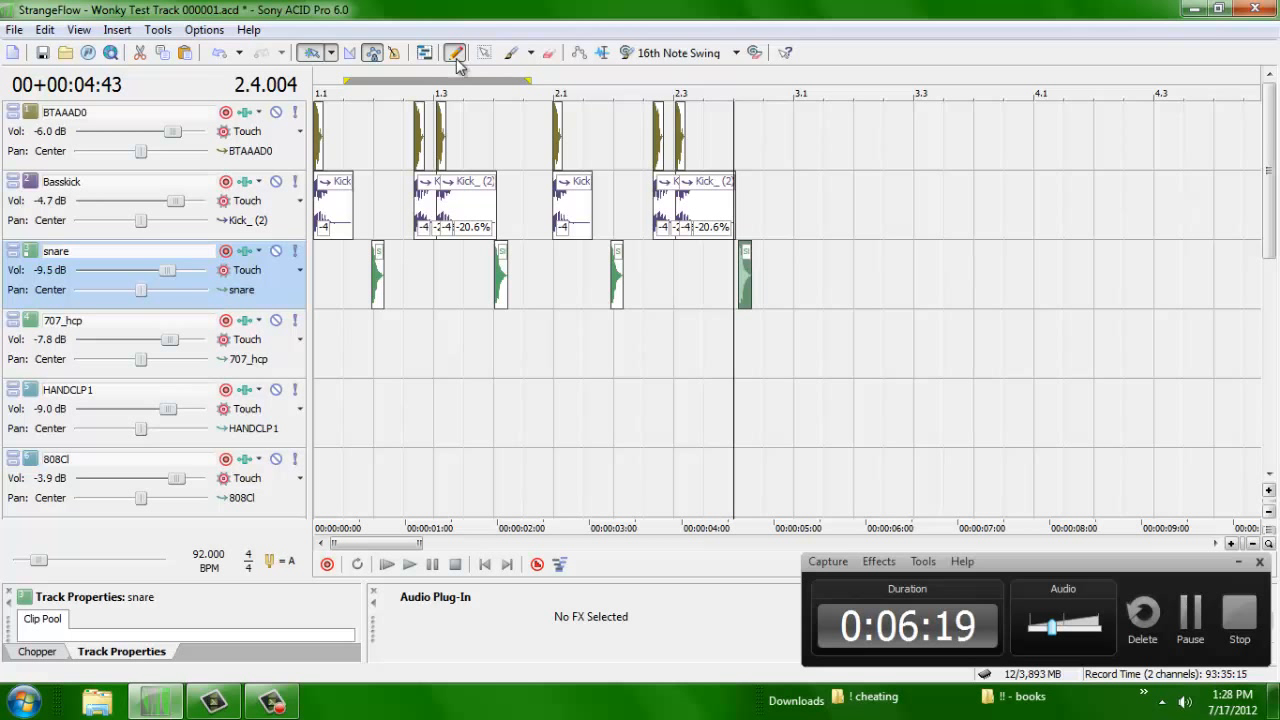
{"action": "left_click", "coordinate": [504, 274]}
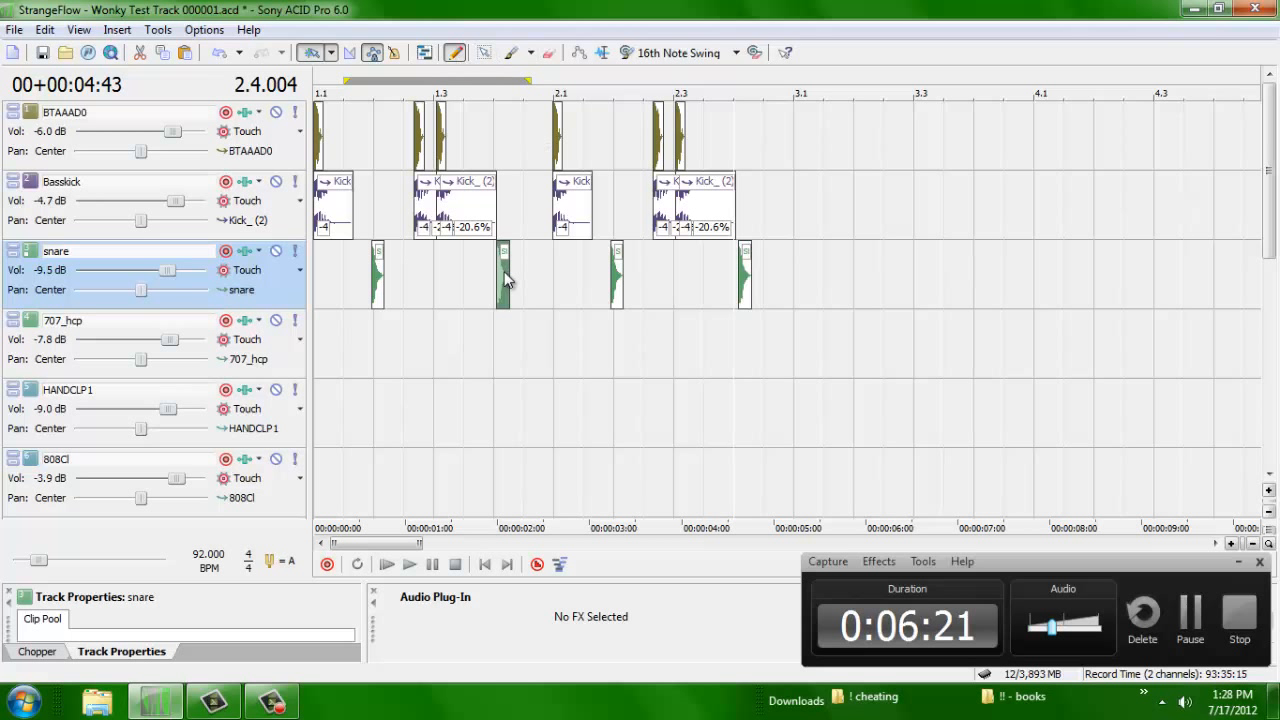
{"action": "left_click_drag", "start_coordinate": [507, 281], "coordinate": [511, 286]}
Step: Copy the whole two-bar kick and snare pattern, paste it at 3.1, and play from the start
{"action": "left_click", "coordinate": [485, 54]}
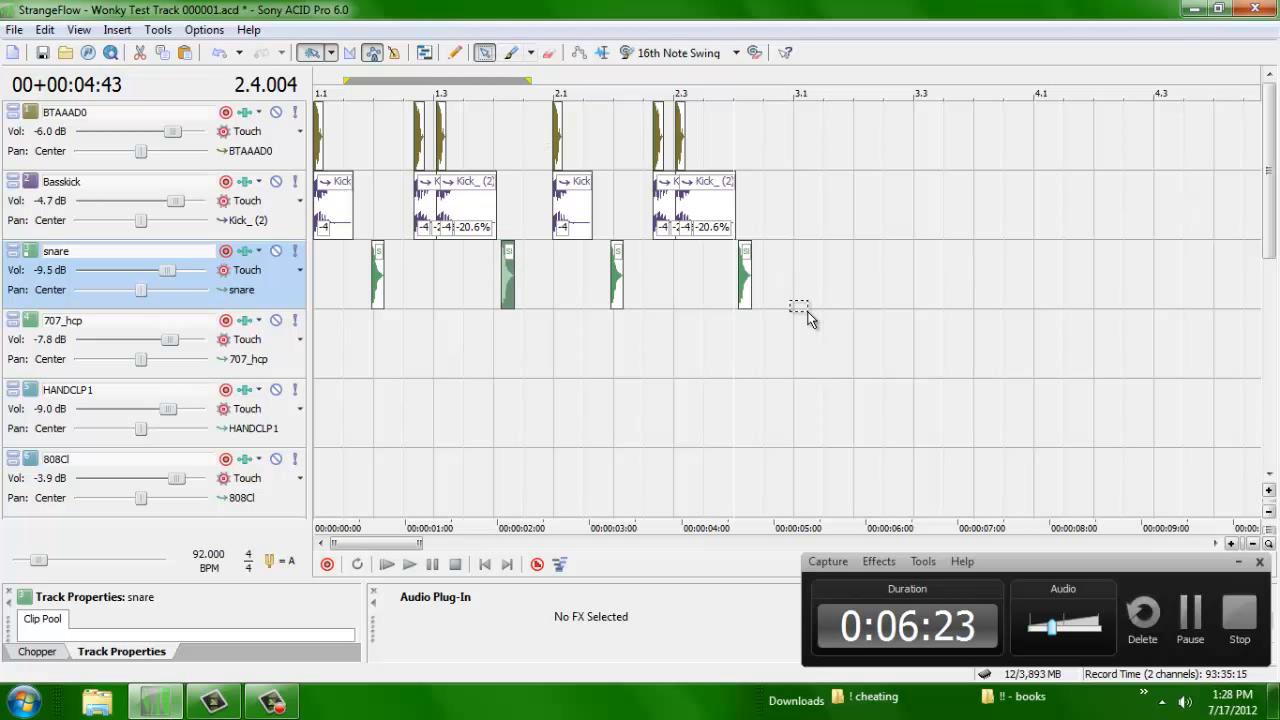
{"action": "left_click_drag", "start_coordinate": [824, 338], "coordinate": [286, 147]}
{"action": "left_click", "coordinate": [790, 131]}
{"action": "scroll", "coordinate": [790, 133], "scroll_direction": "down", "scroll_amount": 3}
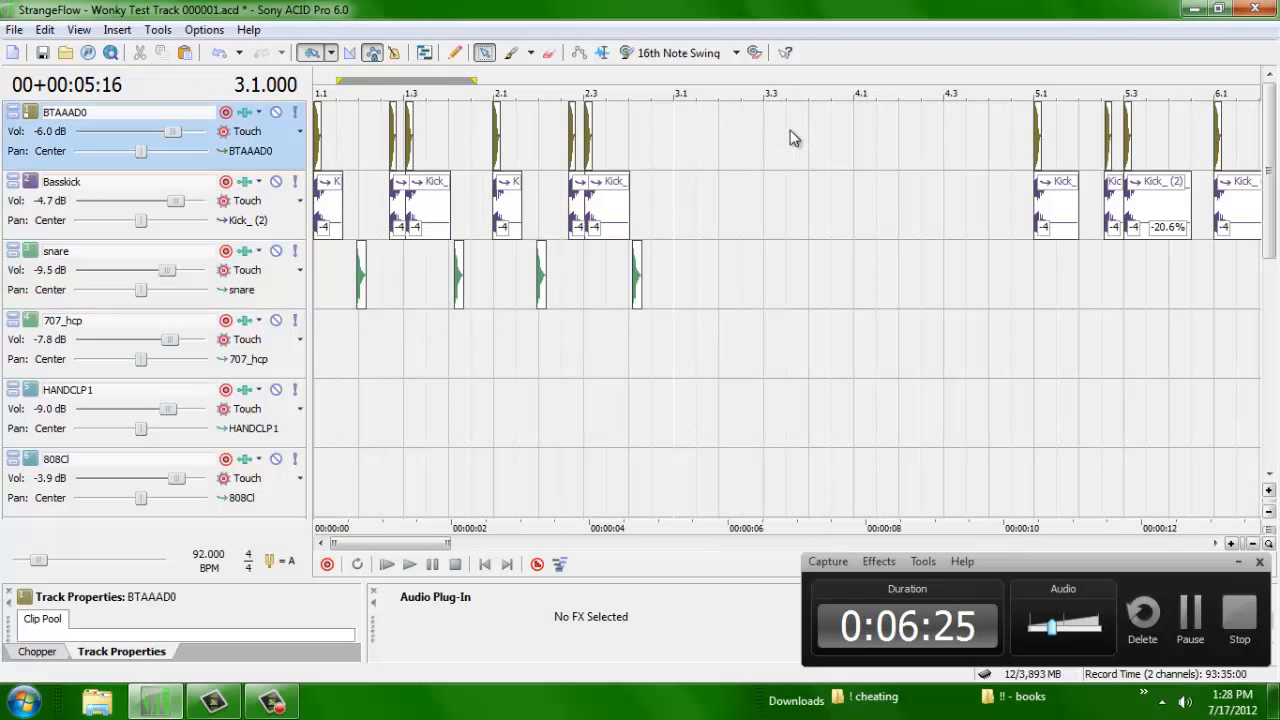
{"action": "scroll", "coordinate": [790, 131], "scroll_direction": "up", "scroll_amount": 3}
{"action": "key", "text": "Home"}
{"action": "key", "text": "space"}
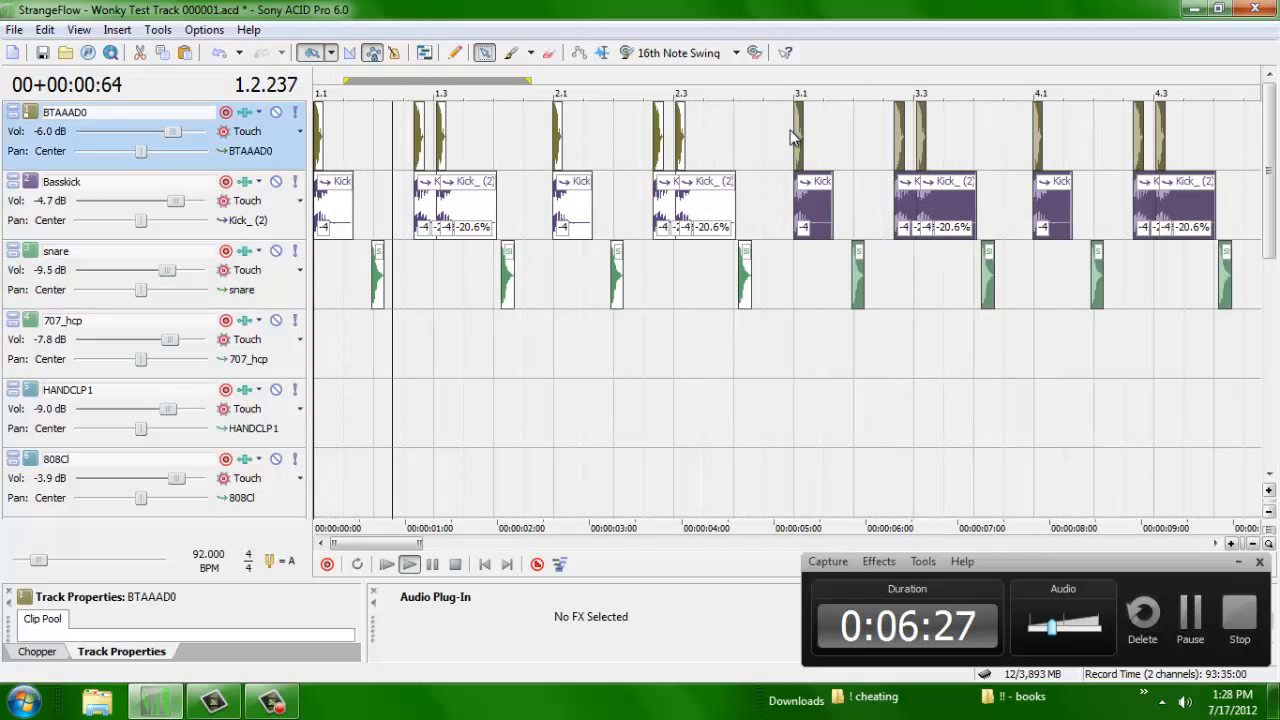
Step: Draw a HANDCLP1 clap at 1.2, shift it slightly later than the snare, and play the beat from the start
{"action": "left_click", "coordinate": [455, 54]}
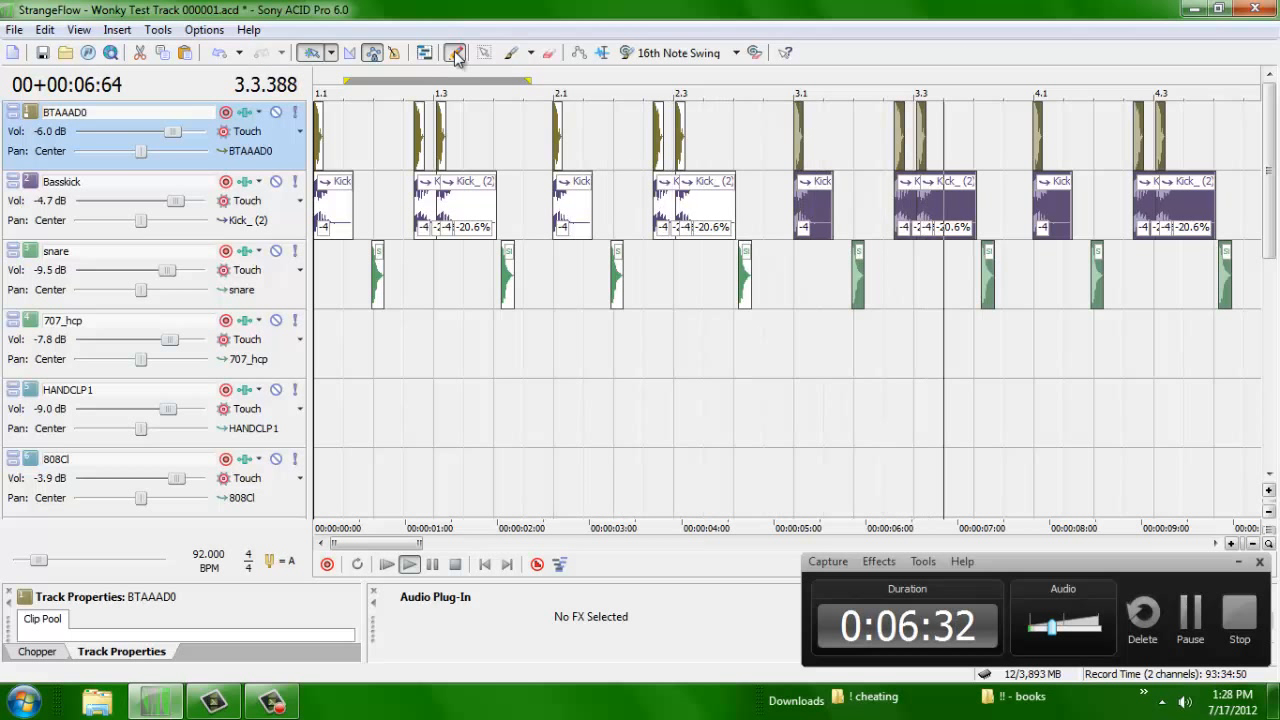
{"action": "key", "text": "Down"}
{"action": "key", "text": "Down"}
{"action": "key", "text": "space"}
{"action": "key", "text": "shift+Down"}
{"action": "key", "text": "shift+Down"}
{"action": "key", "text": "Up"}
{"action": "key", "text": "Up"}
{"action": "key", "text": "Up"}
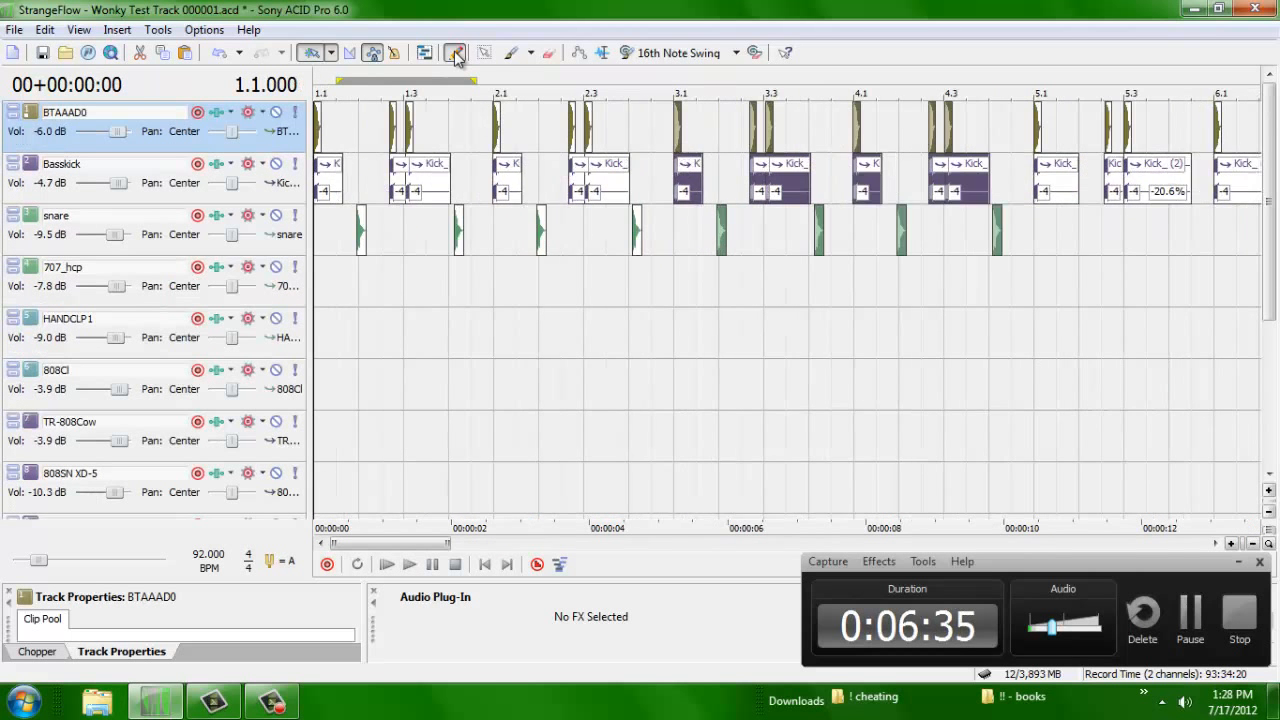
{"action": "left_click", "coordinate": [416, 326]}
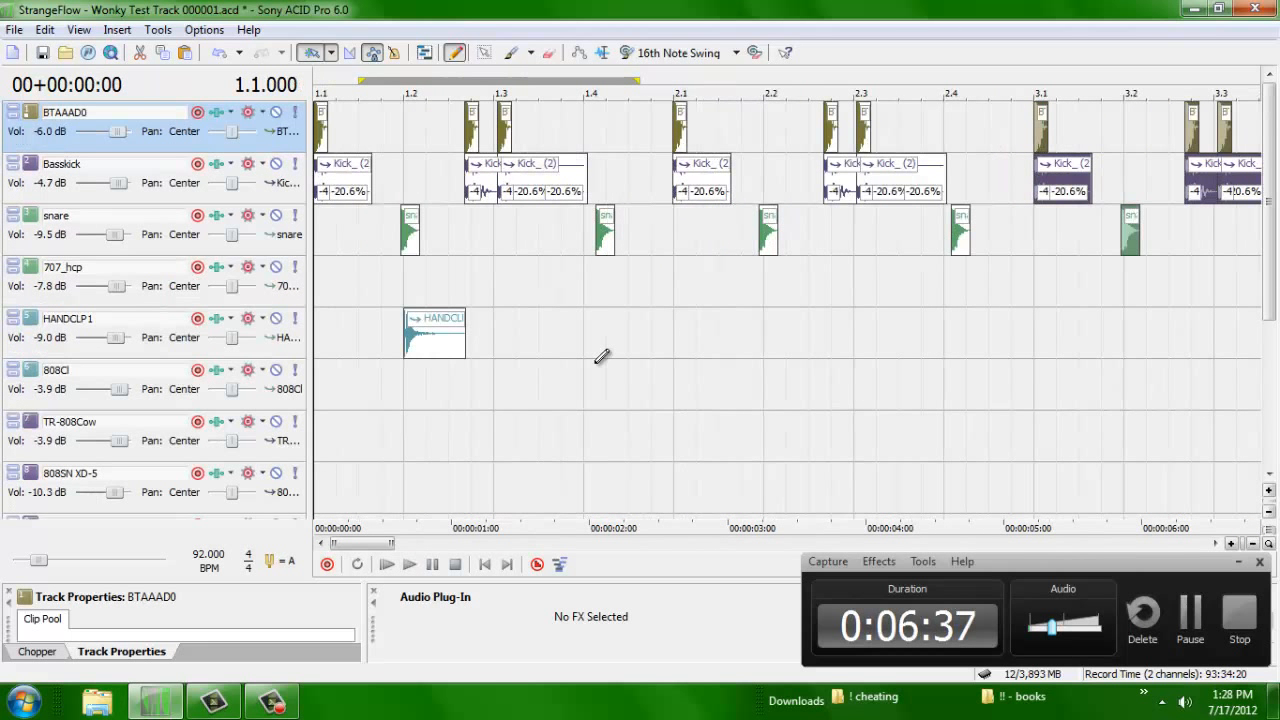
{"action": "left_click_drag", "start_coordinate": [447, 343], "coordinate": [450, 350]}
{"action": "key", "text": "space"}
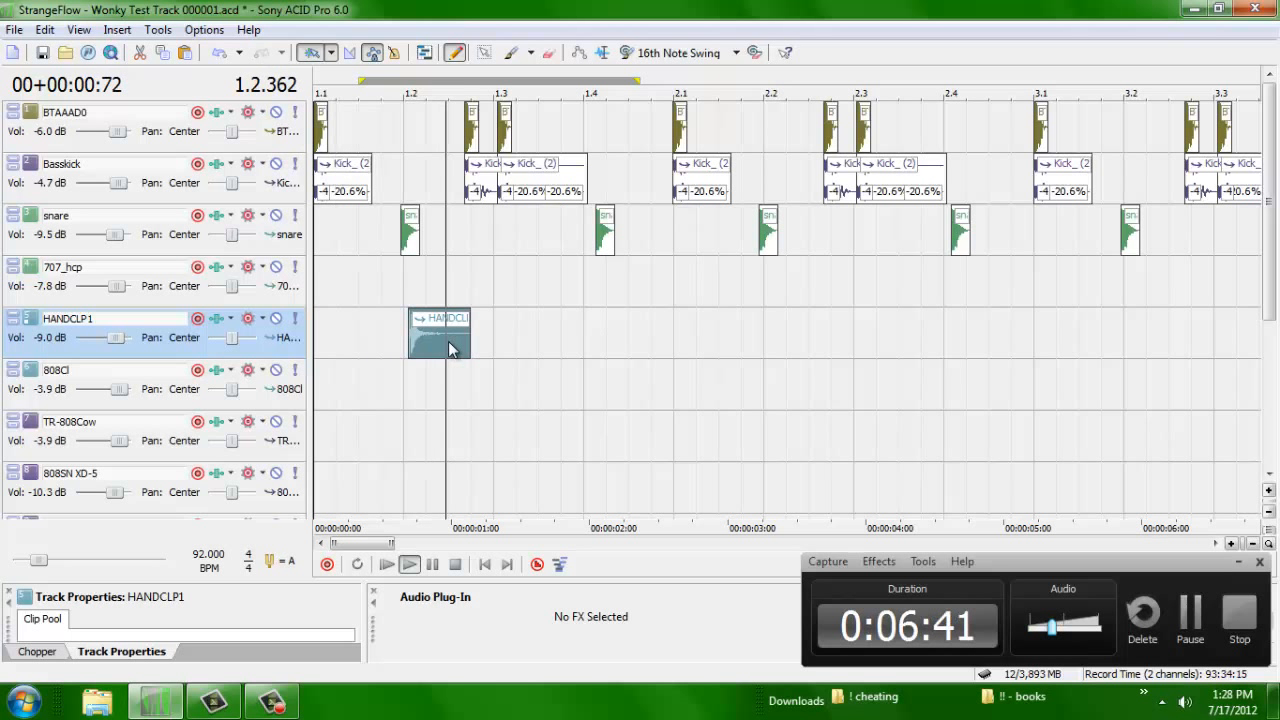
Step: Align the HANDCLP1 clap with the snare just ahead of 1.2.000 and play from about 1.1.480
{"action": "key", "text": "space"}
{"action": "left_click", "coordinate": [410, 291]}
{"action": "scroll", "coordinate": [405, 300], "scroll_direction": "up", "scroll_amount": 4}
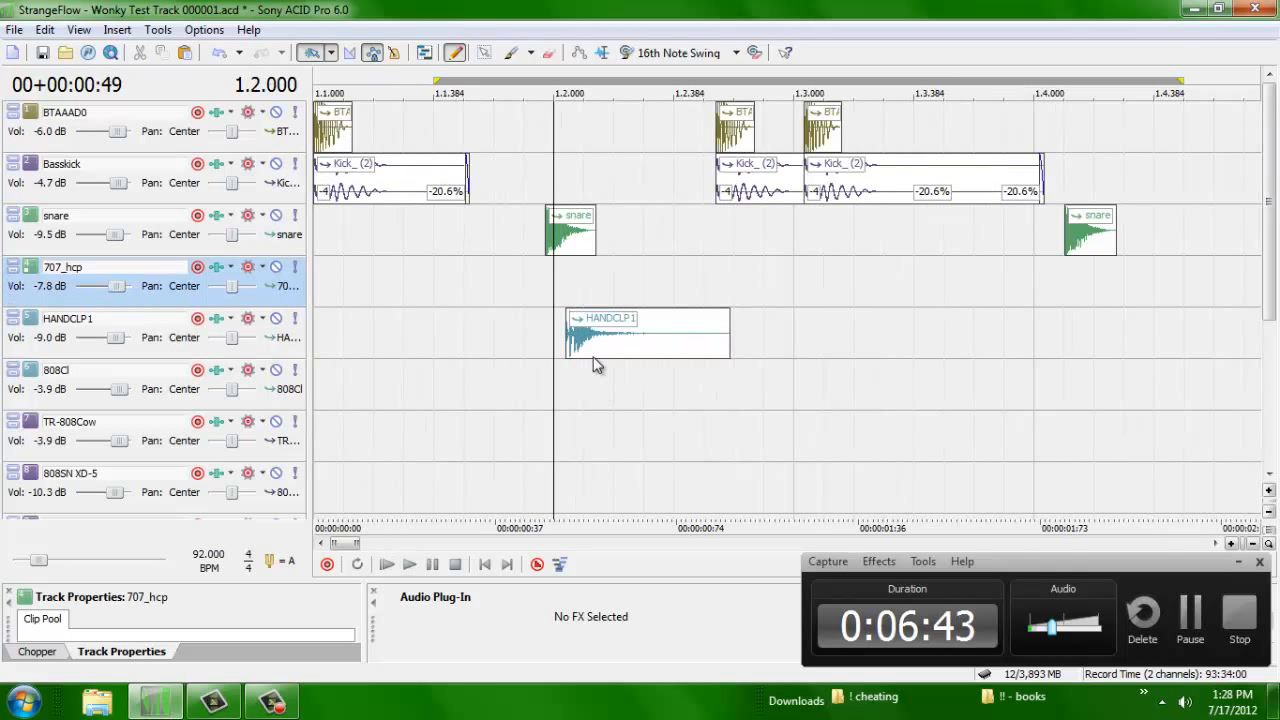
{"action": "left_click", "coordinate": [578, 335]}
{"action": "left_click_drag", "start_coordinate": [578, 330], "coordinate": [568, 327]}
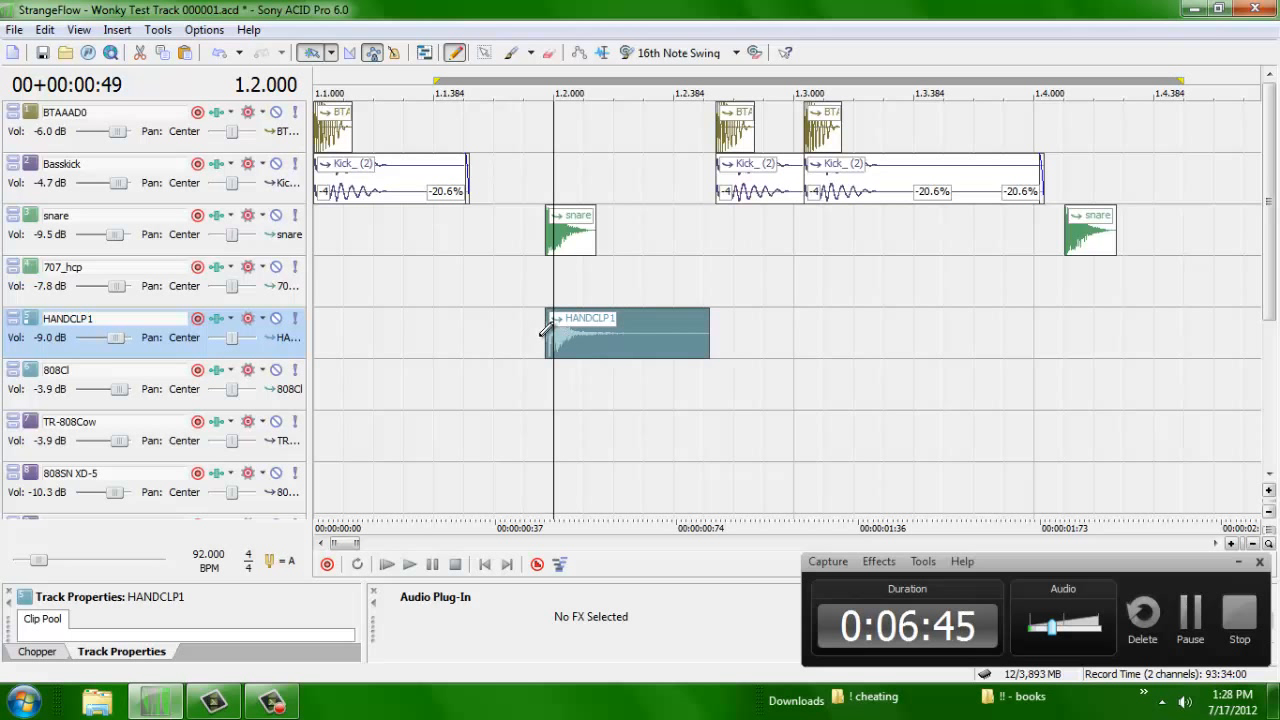
{"action": "left_click", "coordinate": [466, 289]}
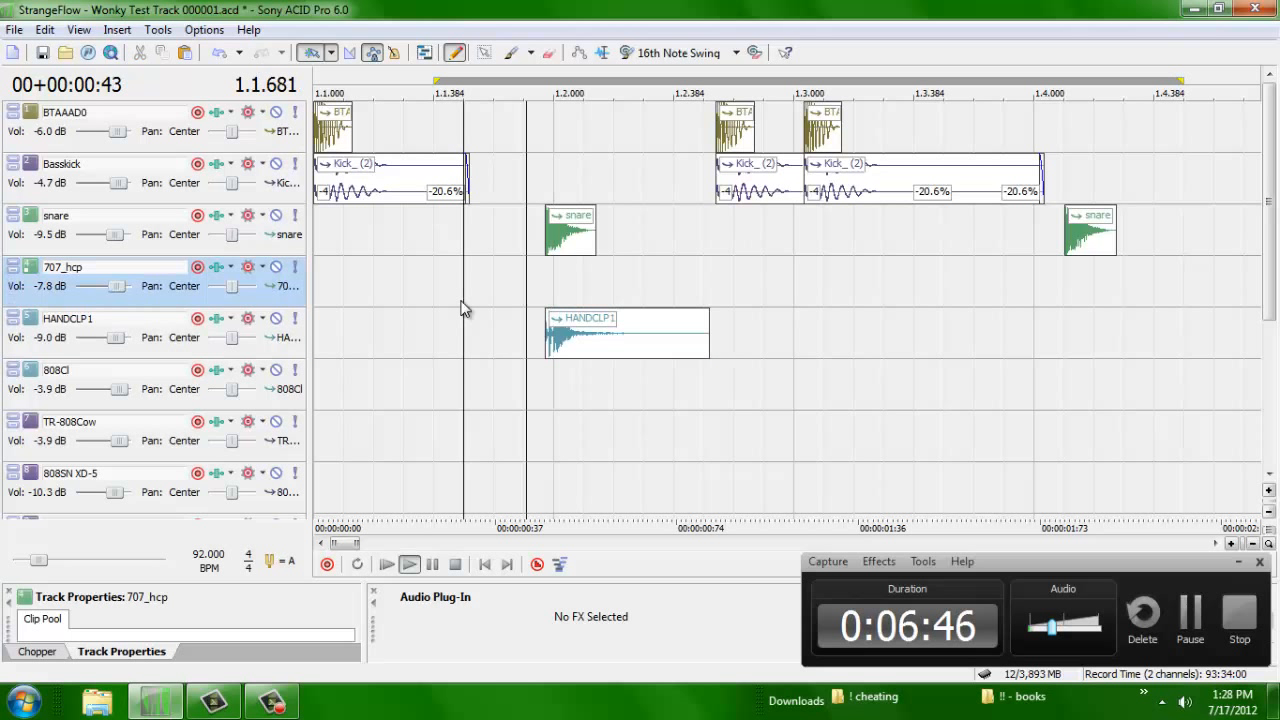
Step: Shift the HANDCLP1 clap to just after 1.2.000 and lower its pitch by 4 semitones
{"action": "left_click", "coordinate": [574, 345]}
{"action": "left_click_drag", "start_coordinate": [580, 350], "coordinate": [586, 354]}
{"action": "key", "text": "minus"}
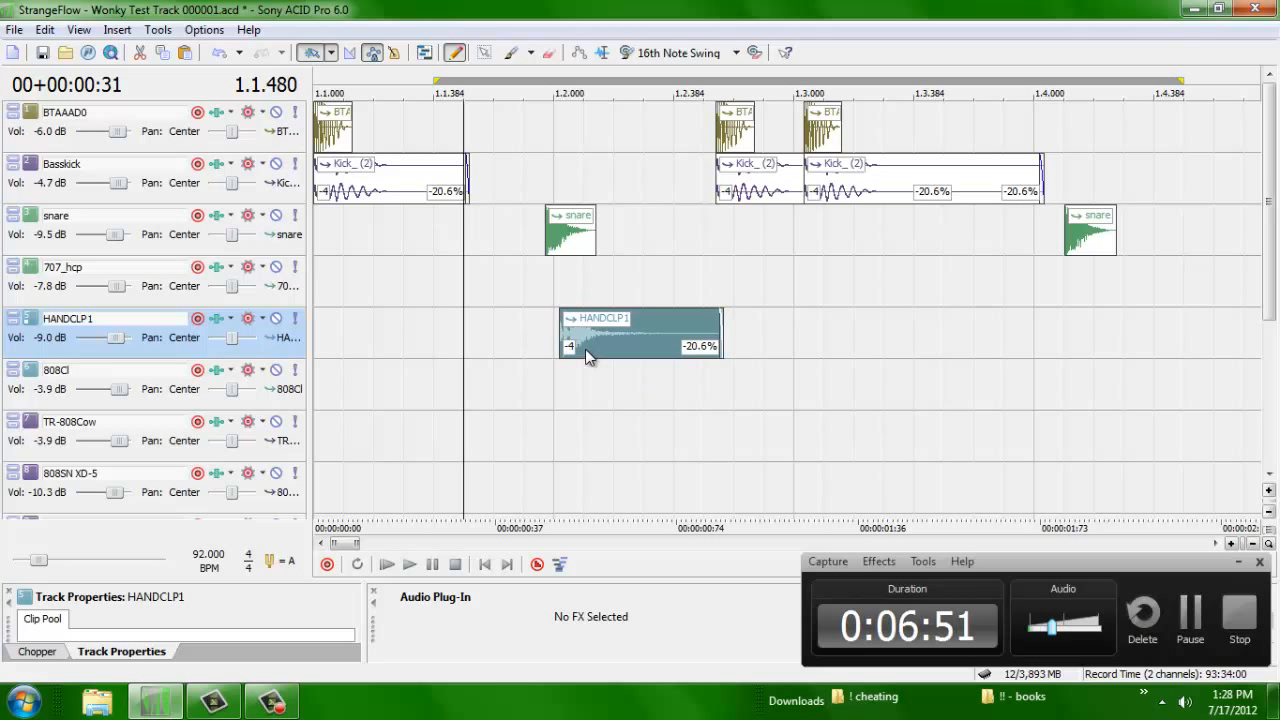
Step: Set the HANDCLP1 track volume to -12.0 dB and play the clap against the snare
{"action": "left_click", "coordinate": [96, 344]}
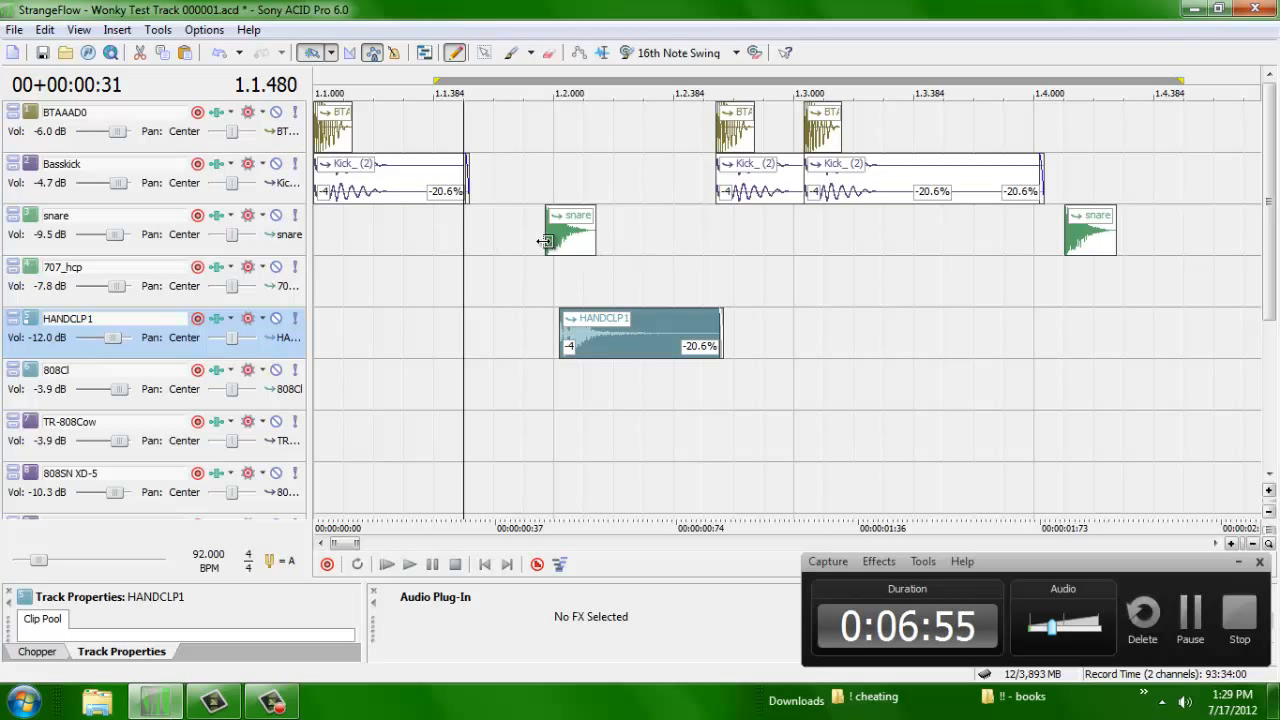
{"action": "key", "text": "space"}
{"action": "key", "text": "space"}
{"action": "key", "text": "space"}
{"action": "key", "text": "space"}
Step: Fine-tune the HANDCLP1 clap's position just after 1.2.000, give it a short fade-in, and replay from 1.1.480
{"action": "left_click_drag", "start_coordinate": [578, 339], "coordinate": [581, 339]}
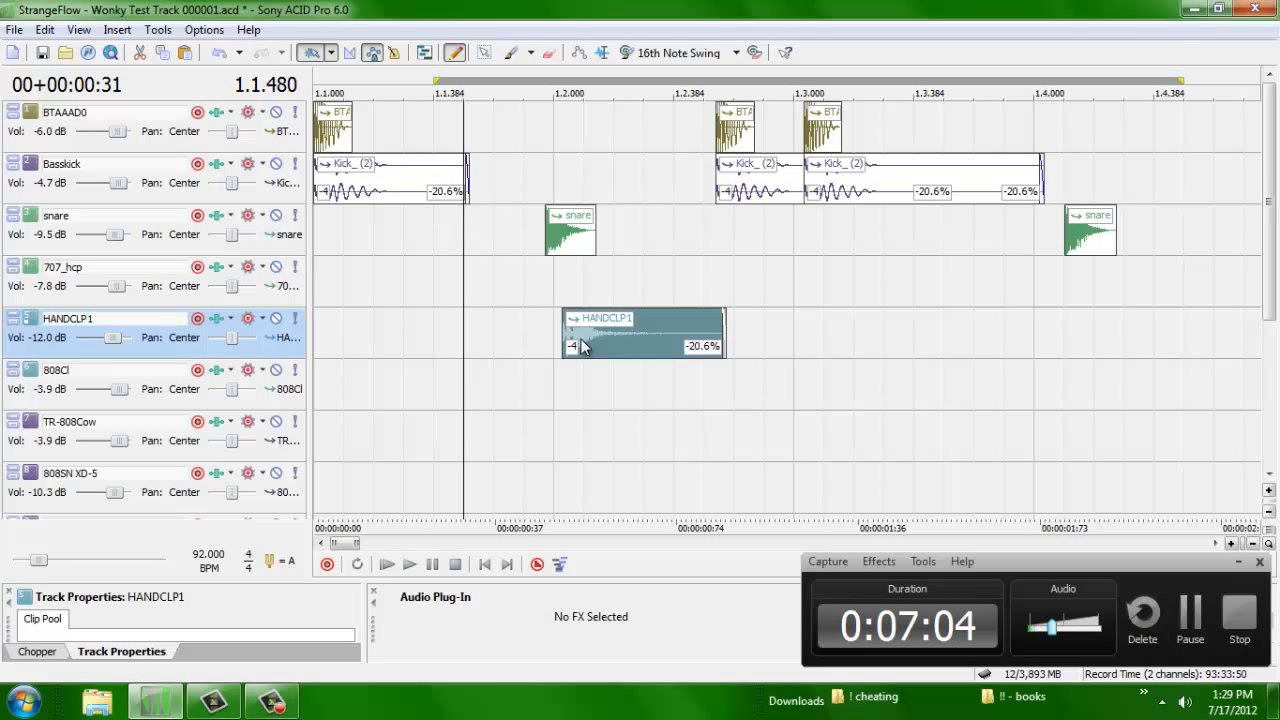
{"action": "mouse_move", "coordinate": [581, 341]}
{"action": "left_mouse_down"}
{"action": "mouse_move", "coordinate": [557, 309]}
{"action": "mouse_move", "coordinate": [582, 324]}
{"action": "mouse_move", "coordinate": [566, 322]}
{"action": "left_mouse_up"}
{"action": "key", "text": "space"}
{"action": "key", "text": "space"}
{"action": "key", "text": "space"}
{"action": "key", "text": "space"}
{"action": "key", "text": "space"}
{"action": "key", "text": "space"}
{"action": "key", "text": "space"}
{"action": "key", "text": "space"}
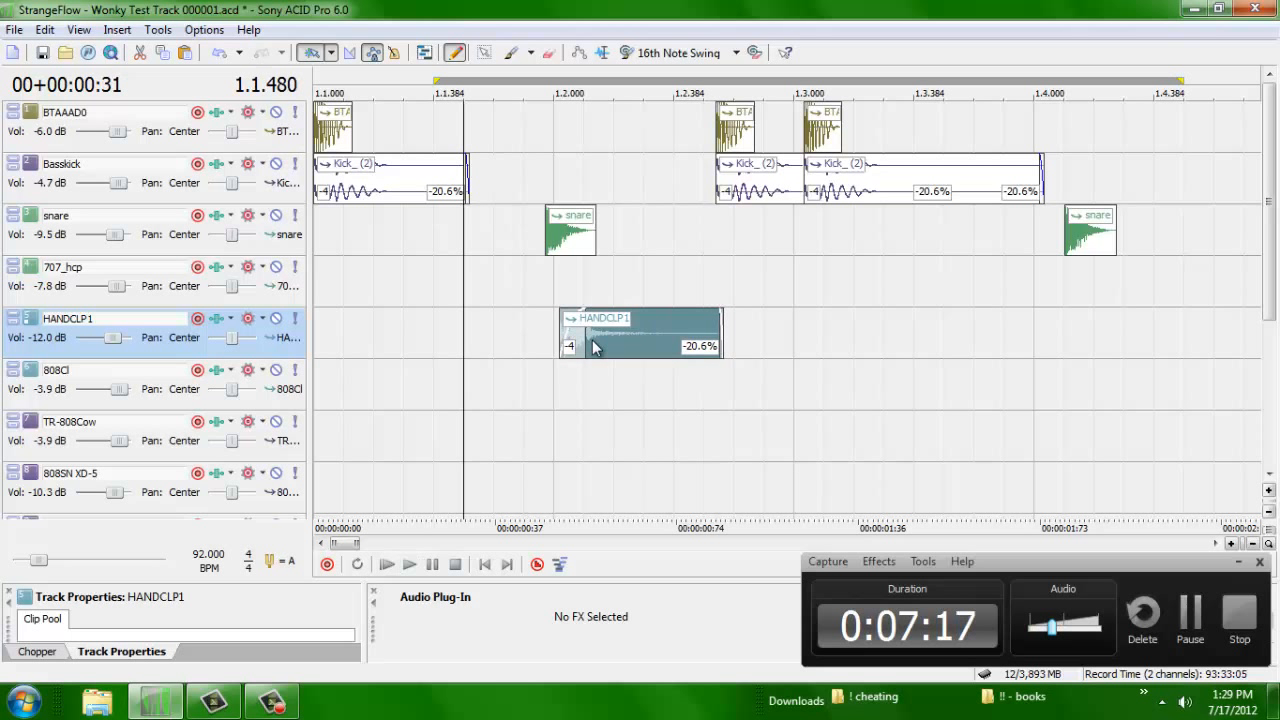
{"action": "key", "text": "space"}
{"action": "key", "text": "space"}
Step: Paste a copy of the HANDCLP1 clap just after 2.2, nudge it slightly earlier, and play the beat
{"action": "left_click", "coordinate": [1064, 323]}
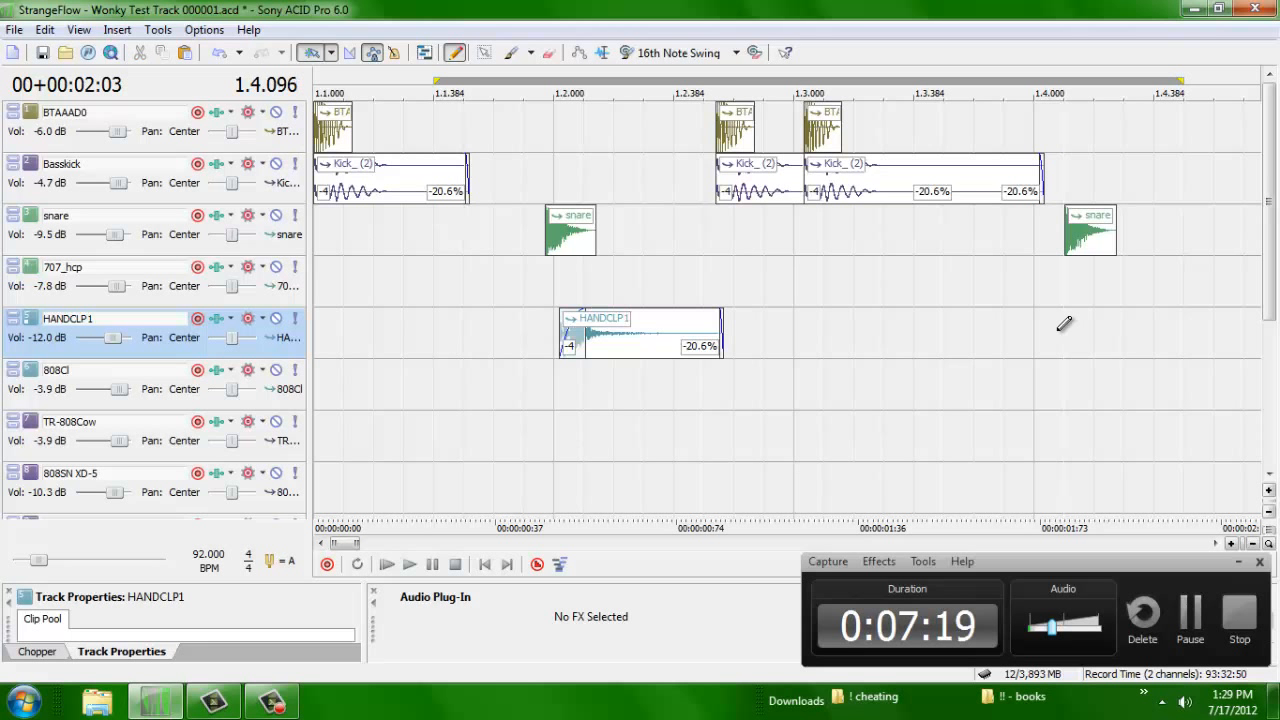
{"action": "scroll", "coordinate": [1057, 330], "scroll_direction": "down", "scroll_amount": 1}
{"action": "left_click", "coordinate": [909, 348]}
{"action": "key", "text": "ctrl+v"}
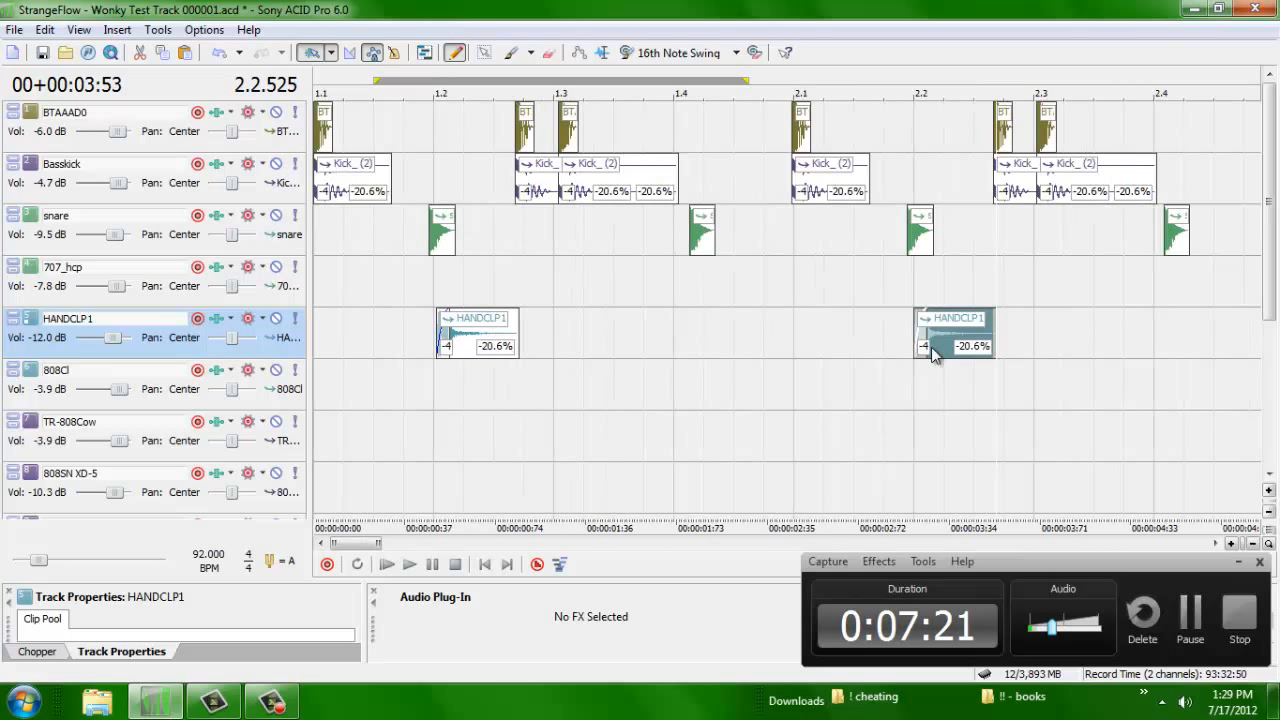
{"action": "left_click_drag", "start_coordinate": [945, 346], "coordinate": [943, 345]}
{"action": "key", "text": "space"}
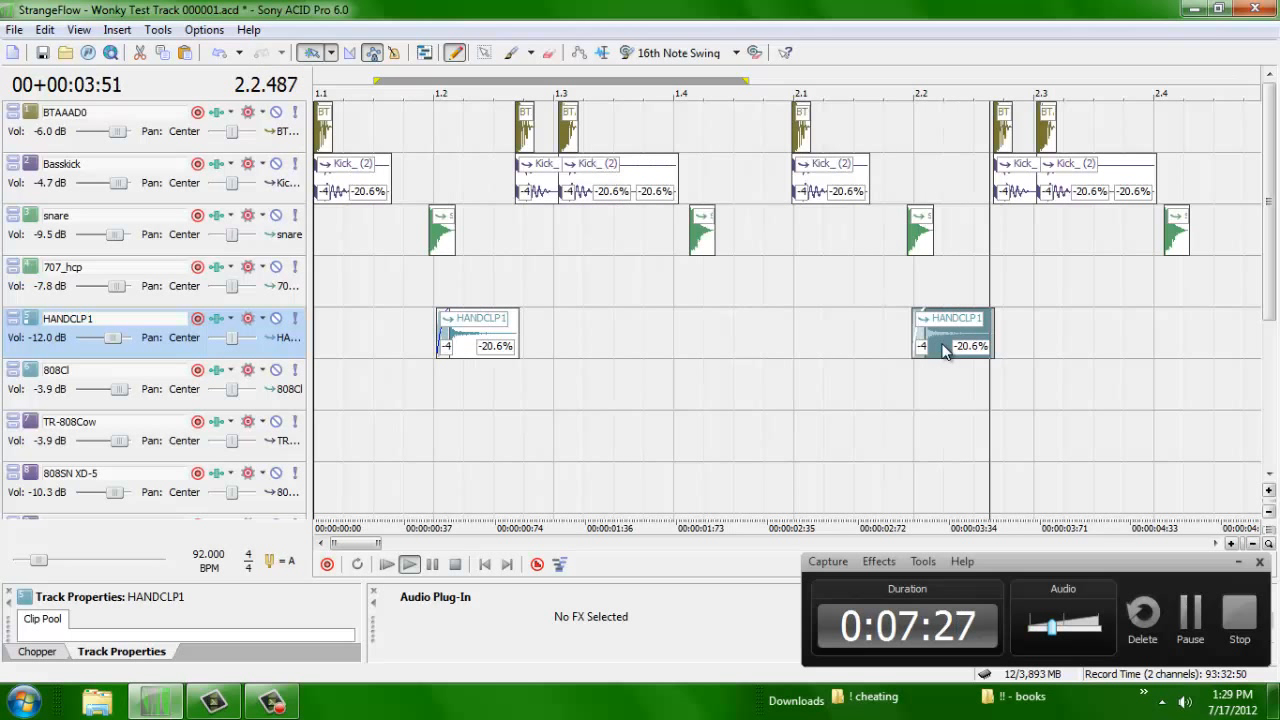
{"action": "key", "text": "space"}
Step: Solo the 808Cl track briefly, try an 808Cl hit at 1.1.192, and delete it
{"action": "key", "text": "ctrl+shift+Down"}
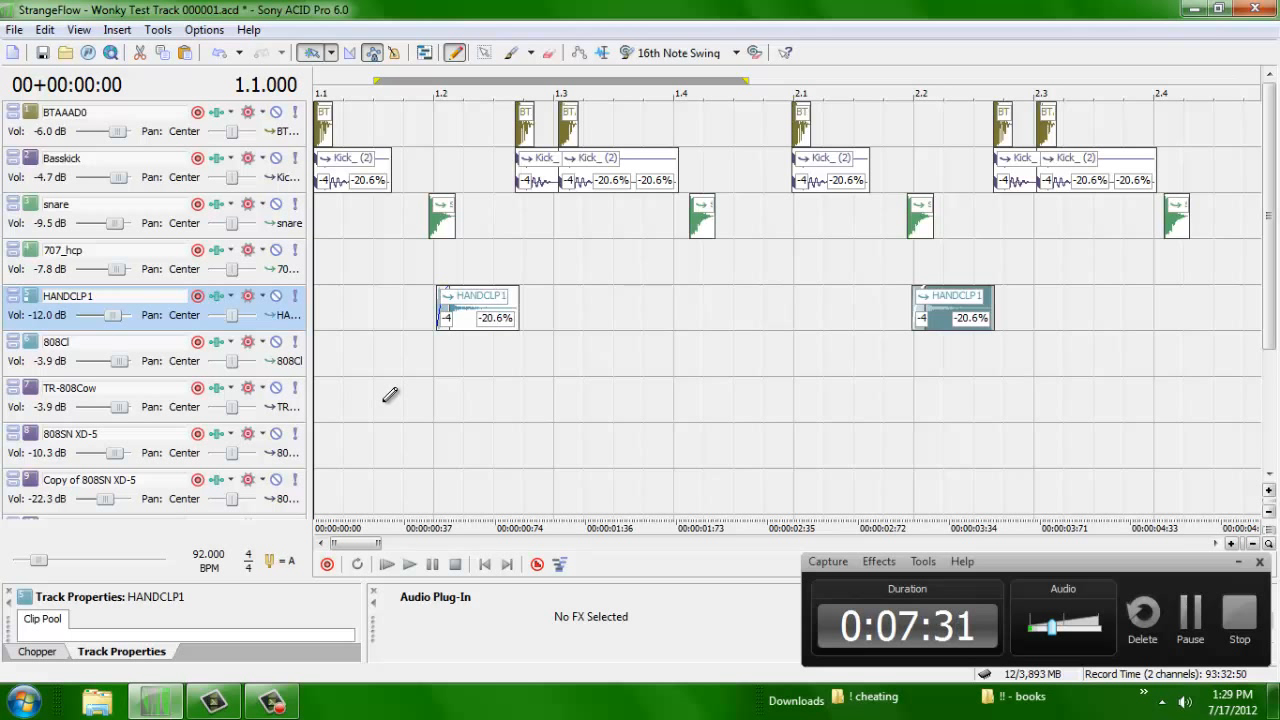
{"action": "left_click", "coordinate": [350, 346]}
{"action": "left_click", "coordinate": [295, 342]}
{"action": "key", "text": "space"}
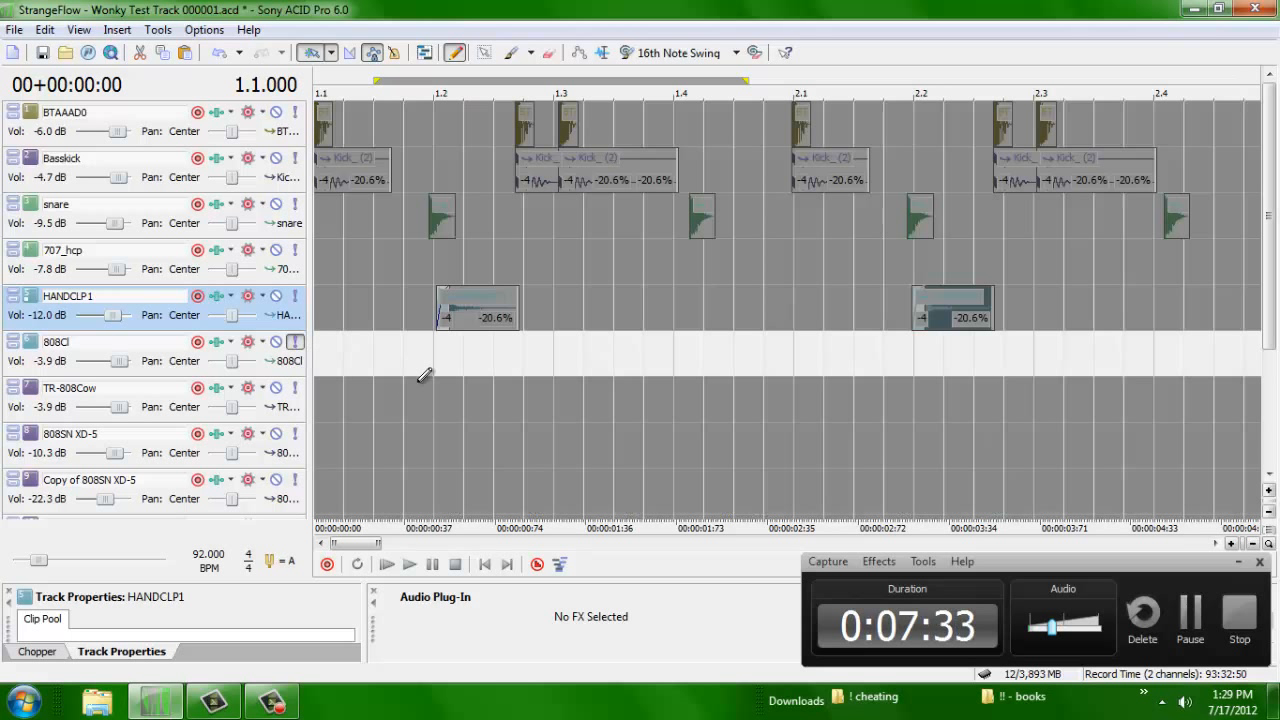
{"action": "key", "text": "space"}
{"action": "left_click", "coordinate": [295, 342]}
{"action": "left_click", "coordinate": [351, 364]}
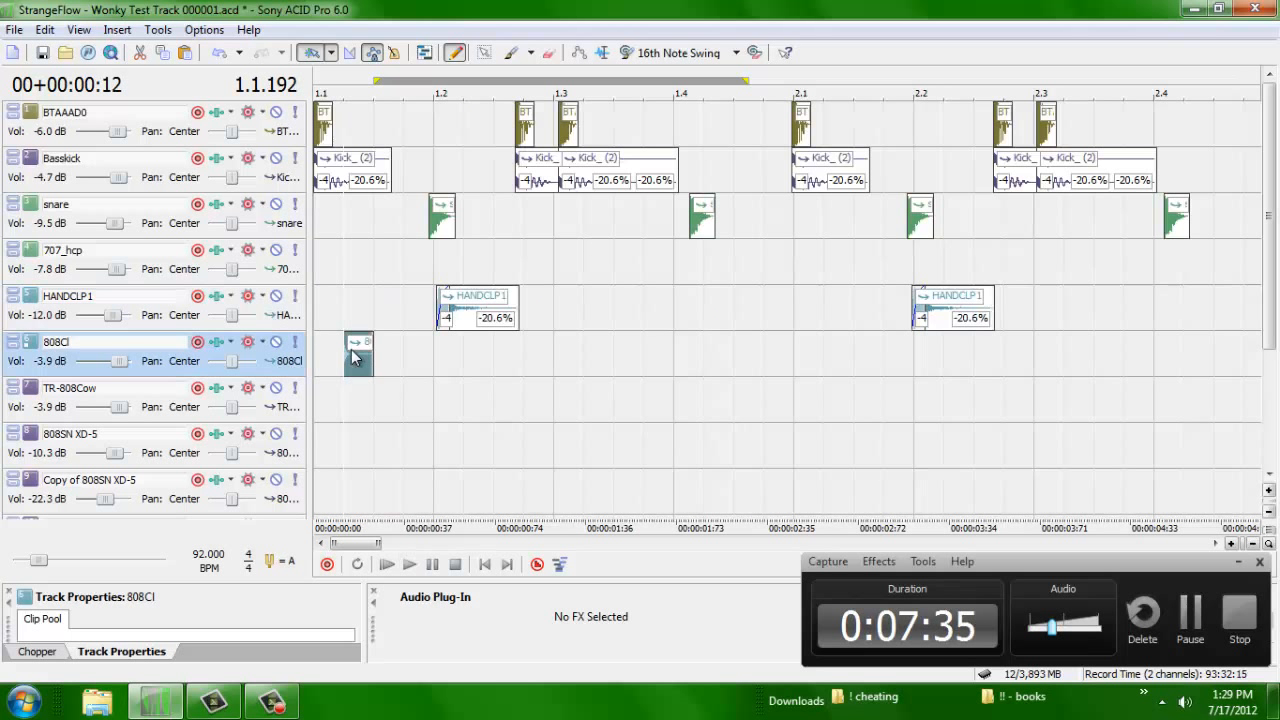
{"action": "key", "text": "Delete"}
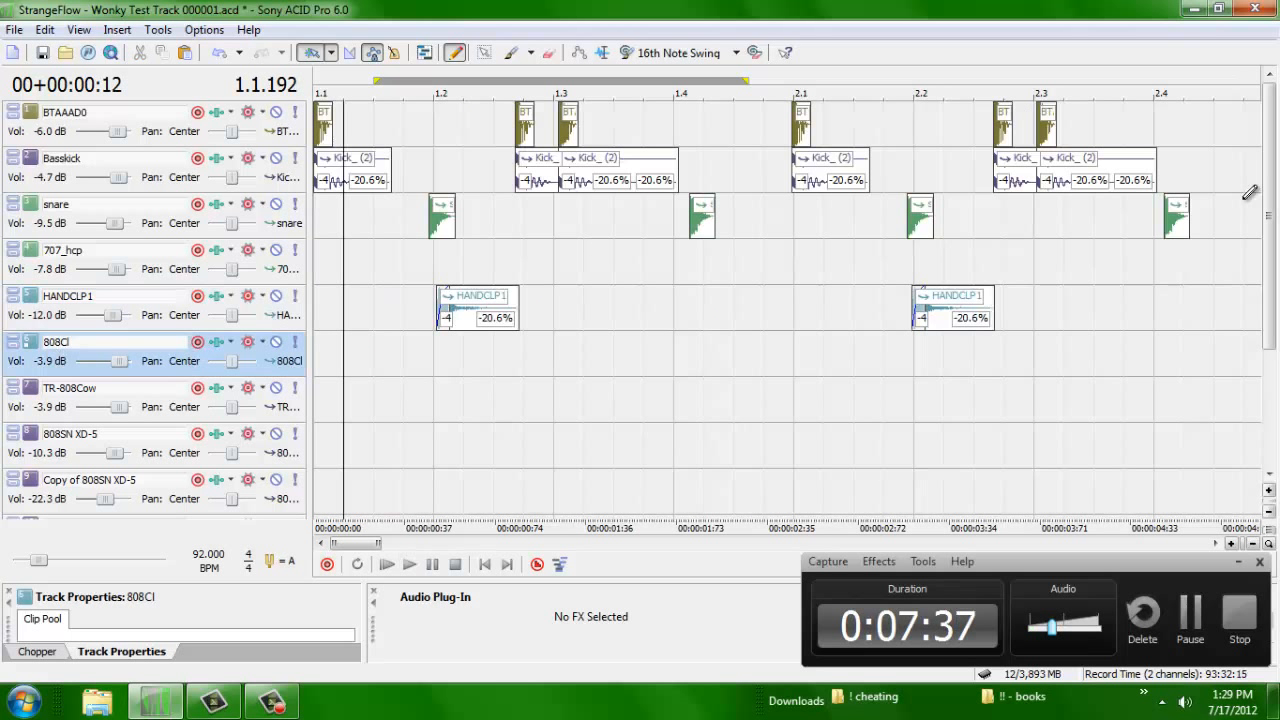
Step: Place two 808SN XD-5 hits at 1.1.000 and 1.1.384, then solo that track and play it
{"action": "left_click_drag", "start_coordinate": [1270, 246], "coordinate": [1270, 307]}
{"action": "scroll", "coordinate": [1270, 307], "scroll_direction": "down", "scroll_amount": 6}
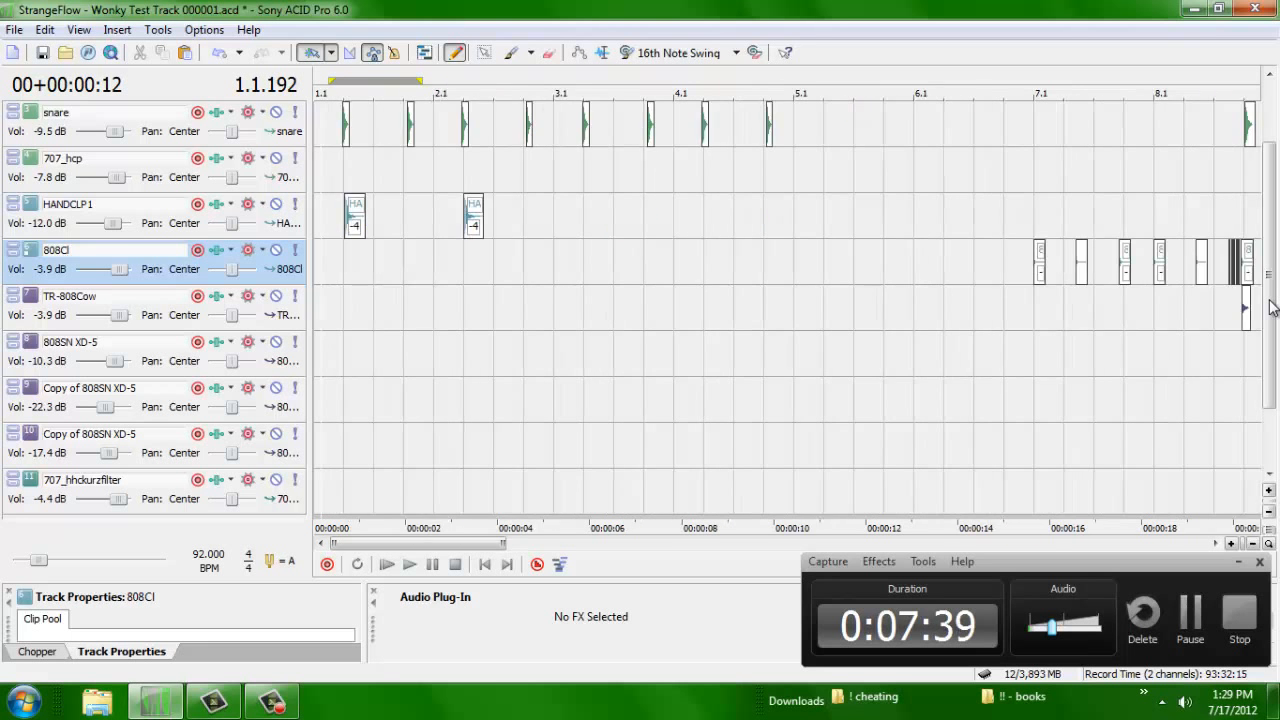
{"action": "scroll", "coordinate": [351, 346], "scroll_direction": "up", "scroll_amount": 3}
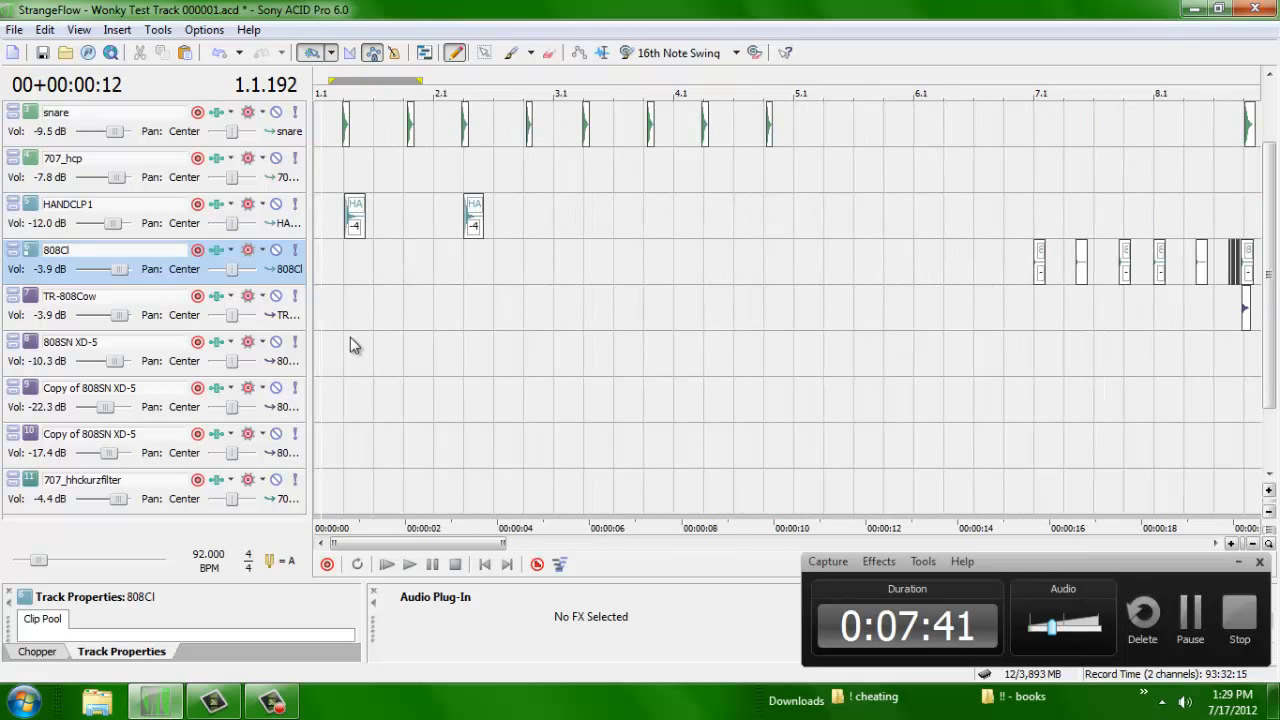
{"action": "left_click", "coordinate": [326, 354]}
{"action": "left_click", "coordinate": [381, 368]}
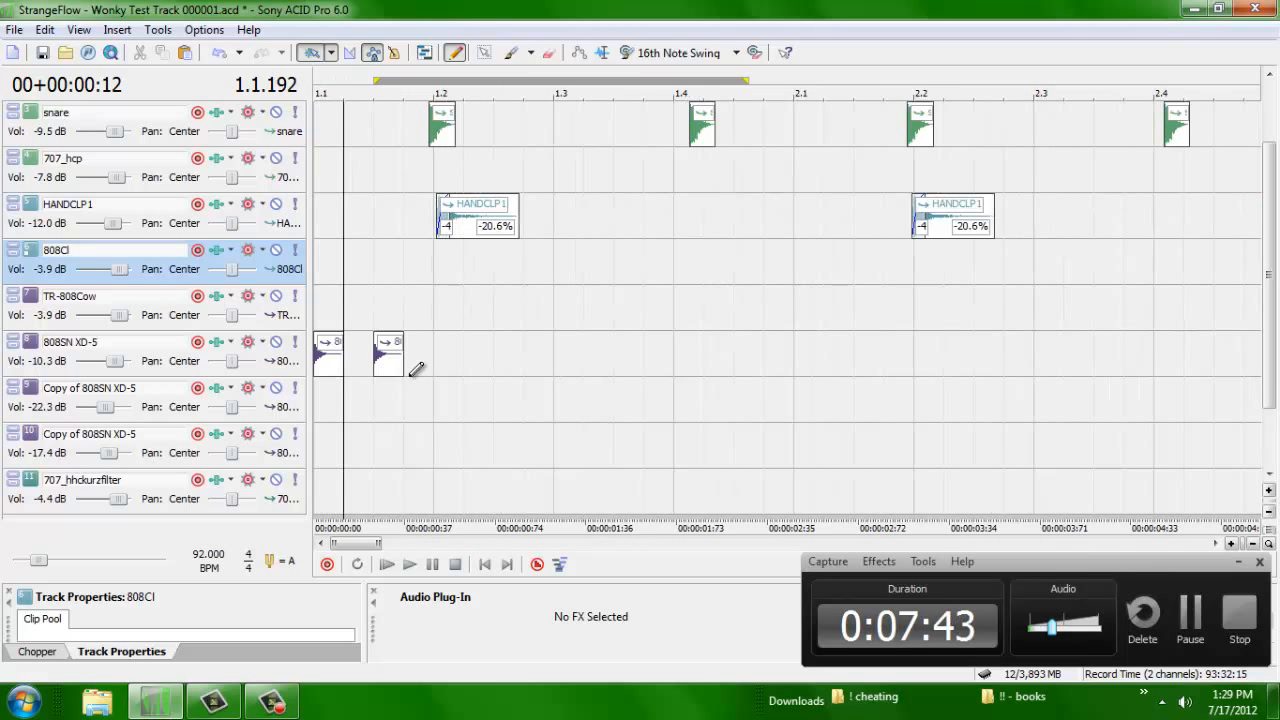
{"action": "left_click", "coordinate": [294, 342]}
{"action": "key", "text": "space"}
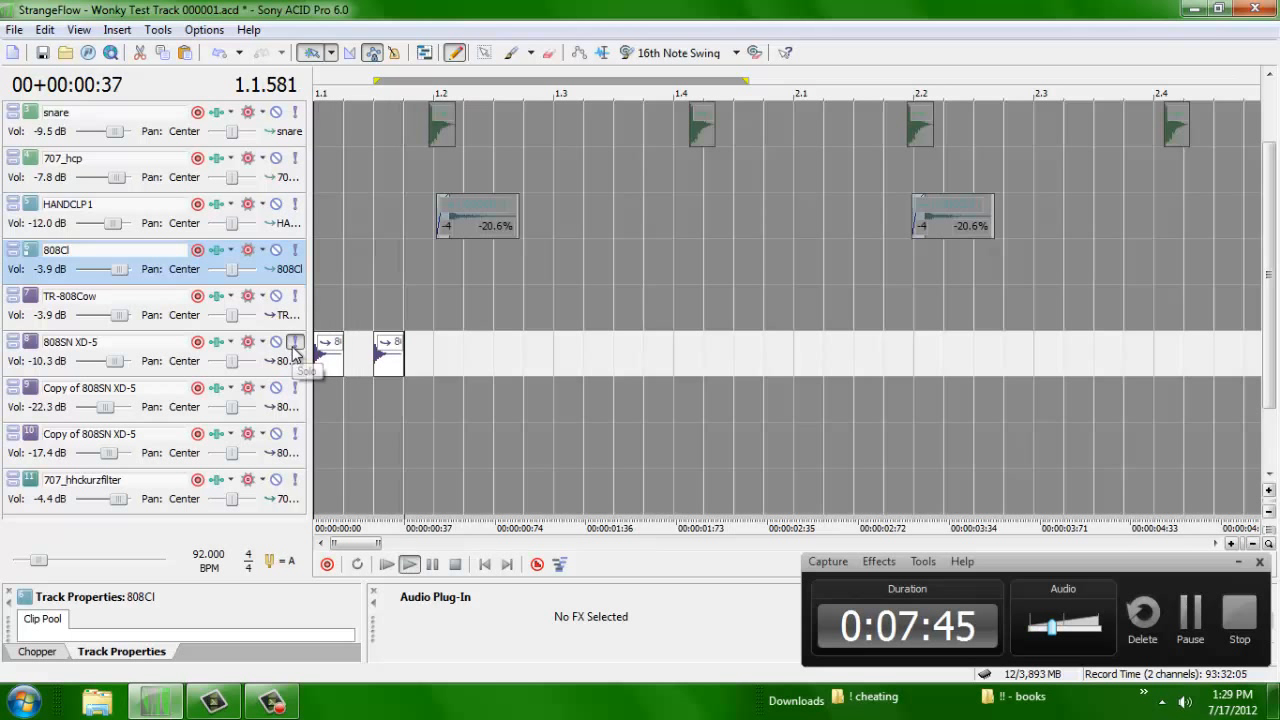
Step: Shorten the 808SN XD-5 hit at 1.1.000 and raise its pitch by 6 semitones
{"action": "left_click", "coordinate": [313, 361]}
{"action": "scroll", "coordinate": [313, 361], "scroll_direction": "up", "scroll_amount": 2}
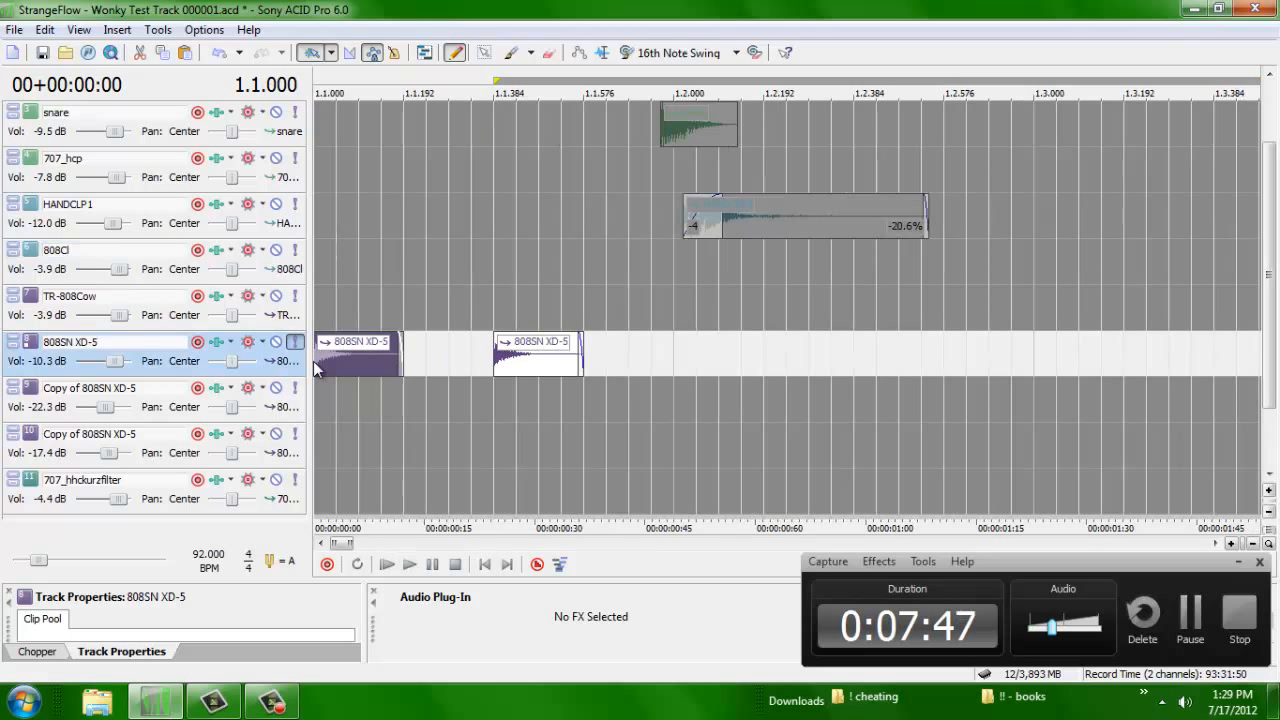
{"action": "left_click_drag", "start_coordinate": [403, 358], "coordinate": [380, 355]}
{"action": "key", "text": "equal"}
{"action": "key", "text": "equal"}
{"action": "key", "text": "equal"}
{"action": "key", "text": "equal"}
{"action": "key", "text": "equal"}
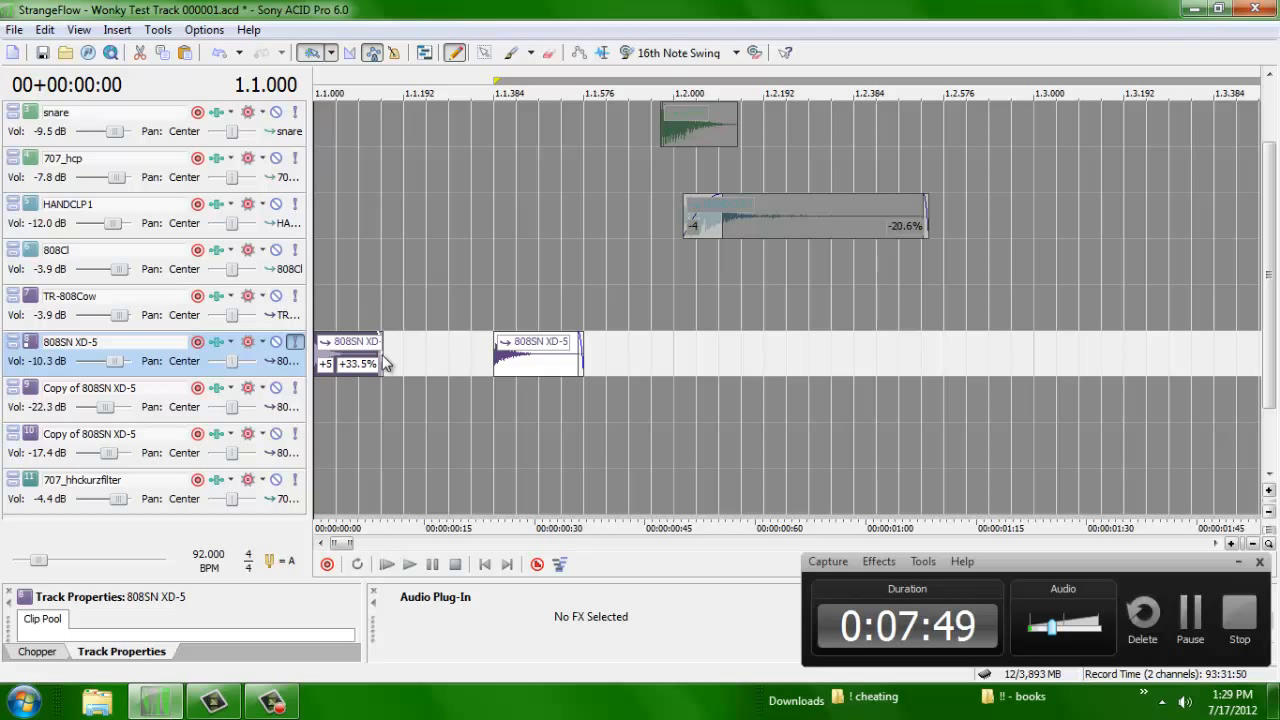
Step: Delete the 808SN XD-5 hit at 1.1.384 and reorder the tracks so HANDCLP1 and 808SN XD-5 follow the snare
{"action": "left_click", "coordinate": [501, 357]}
{"action": "key", "text": "Delete"}
{"action": "key", "text": "ctrl+shift+Up"}
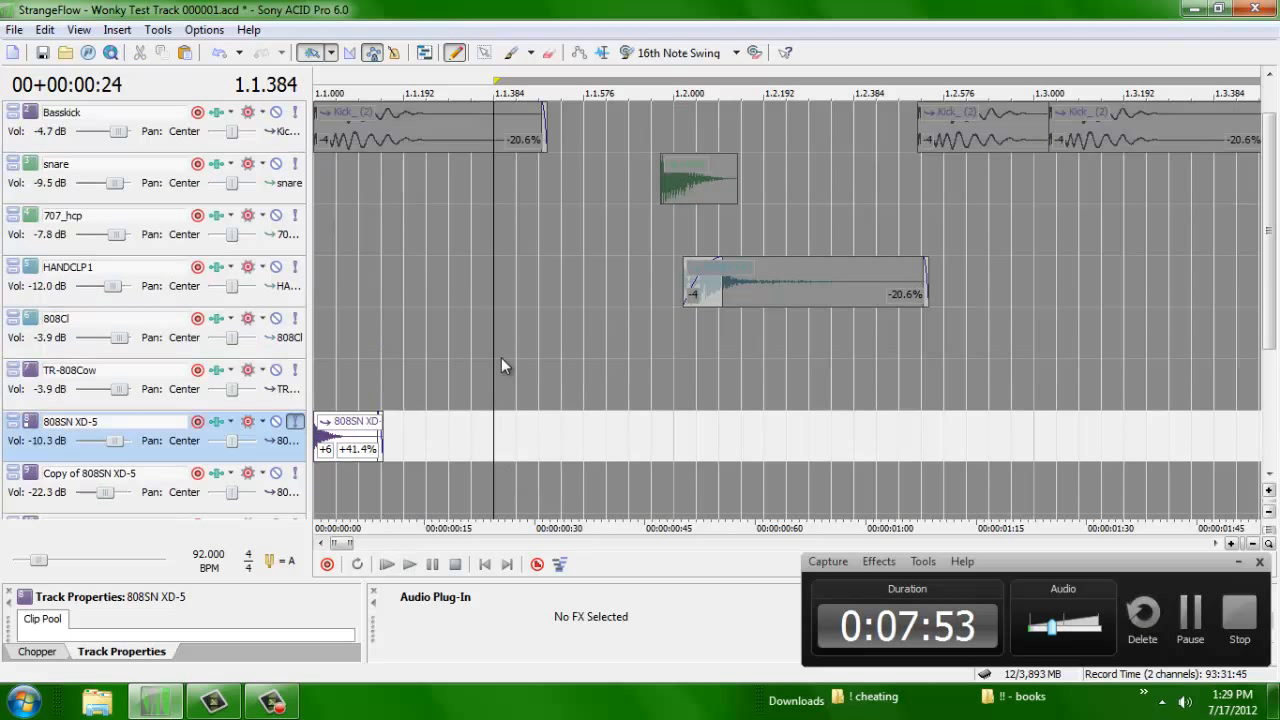
{"action": "left_click_drag", "start_coordinate": [91, 426], "coordinate": [110, 210]}
{"action": "left_click_drag", "start_coordinate": [85, 320], "coordinate": [78, 270]}
Step: Paste two copies of the pitched 808SN XD-5 hit within the first beat and nudge them slightly off the grid
{"action": "left_click", "coordinate": [323, 283]}
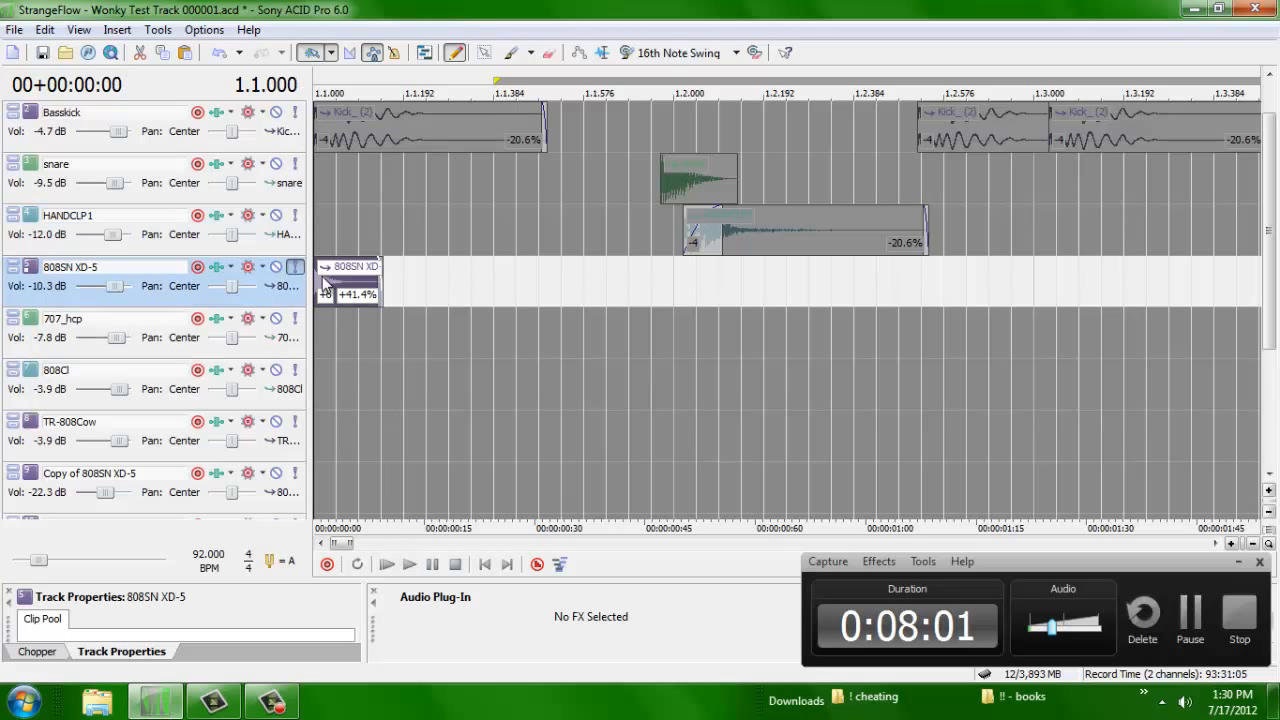
{"action": "scroll", "coordinate": [350, 284], "scroll_direction": "down", "scroll_amount": 3}
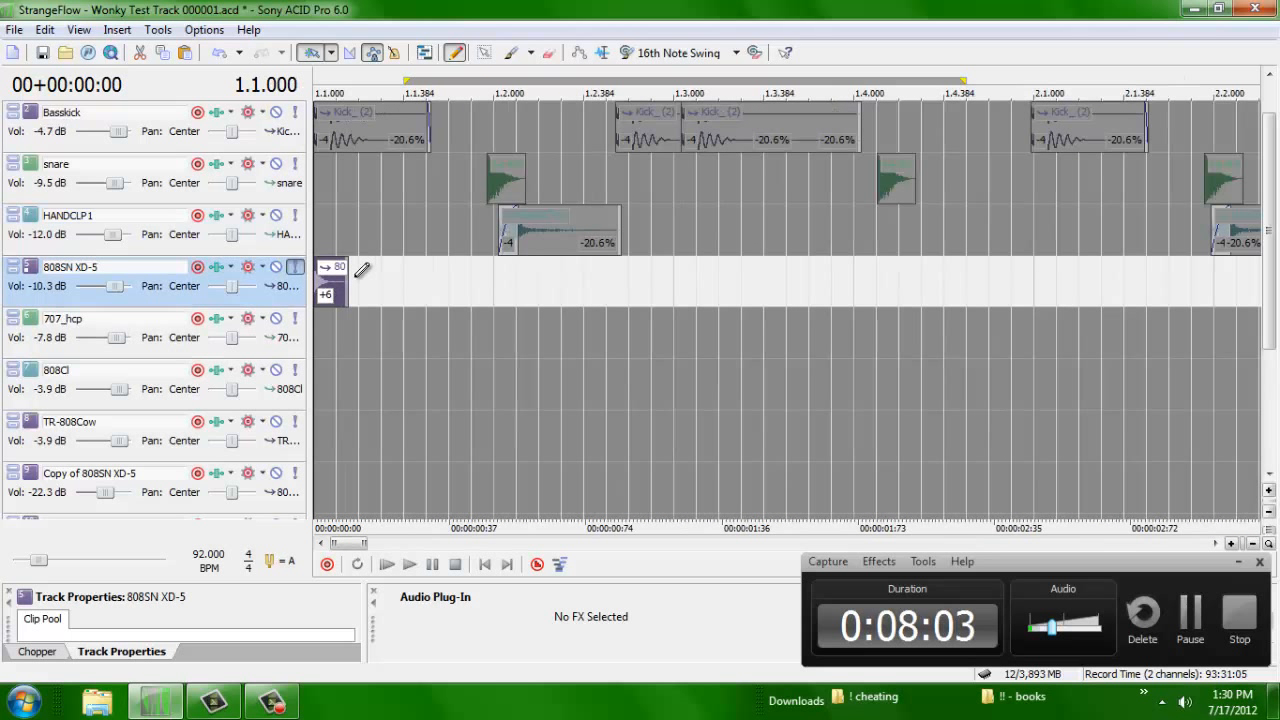
{"action": "scroll", "coordinate": [352, 284], "scroll_direction": "down", "scroll_amount": 1}
{"action": "left_click", "coordinate": [361, 286]}
{"action": "key", "text": "ctrl+v"}
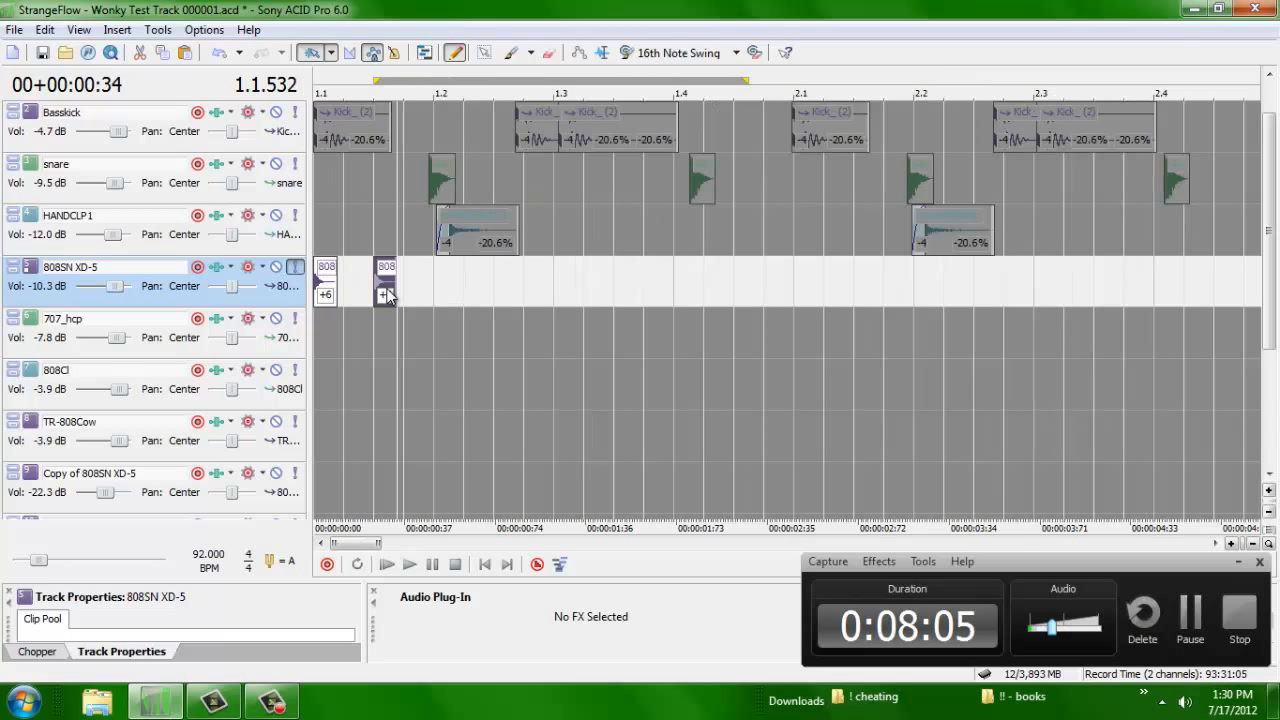
{"action": "key", "text": "ctrl+v"}
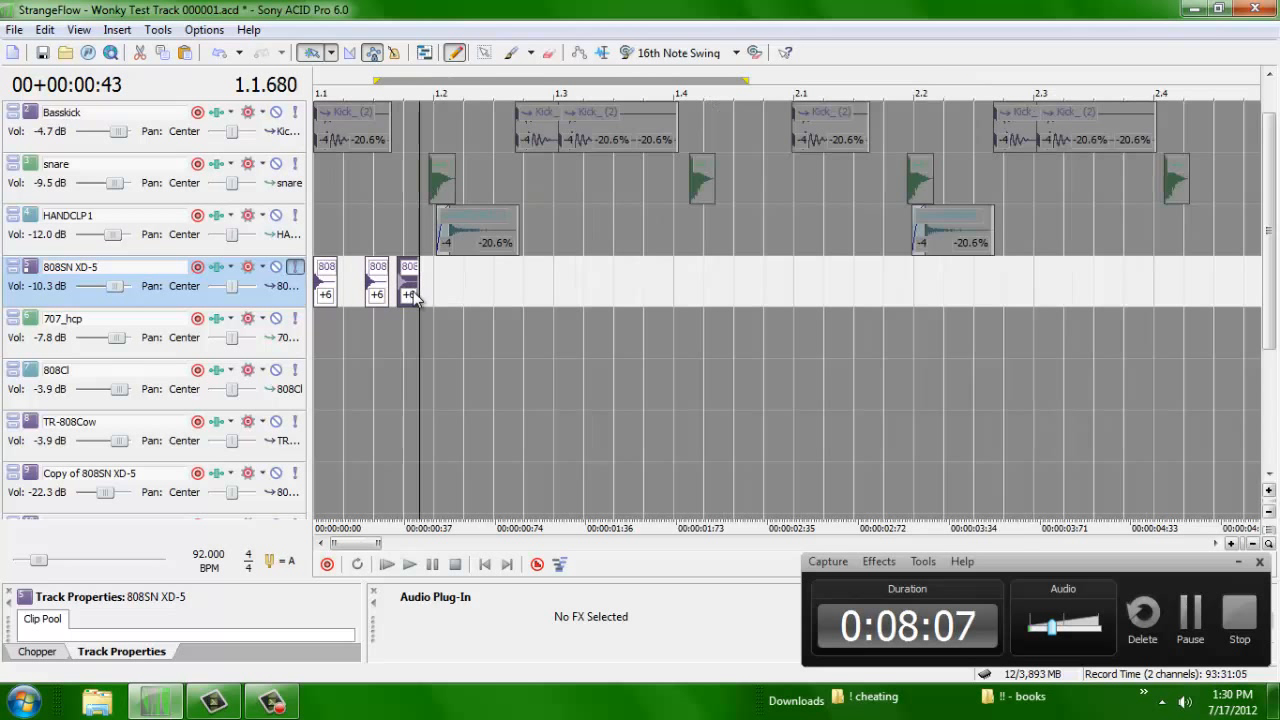
{"action": "mouse_move", "coordinate": [422, 298]}
{"action": "left_mouse_down"}
{"action": "mouse_move", "coordinate": [369, 284]}
{"action": "mouse_move", "coordinate": [416, 290]}
{"action": "left_mouse_up"}
{"action": "key", "text": "ctrl+Home"}
{"action": "scroll", "coordinate": [418, 295], "scroll_direction": "up", "scroll_amount": 1}
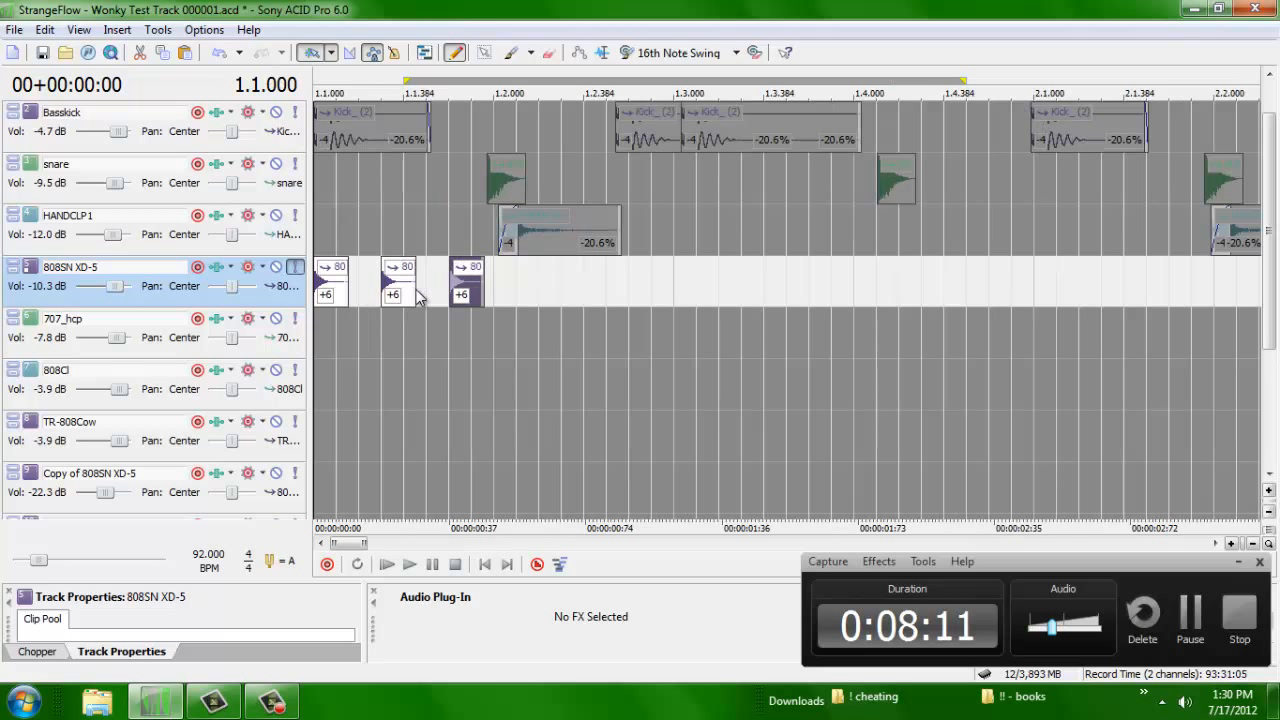
{"action": "left_click_drag", "start_coordinate": [404, 285], "coordinate": [455, 298]}
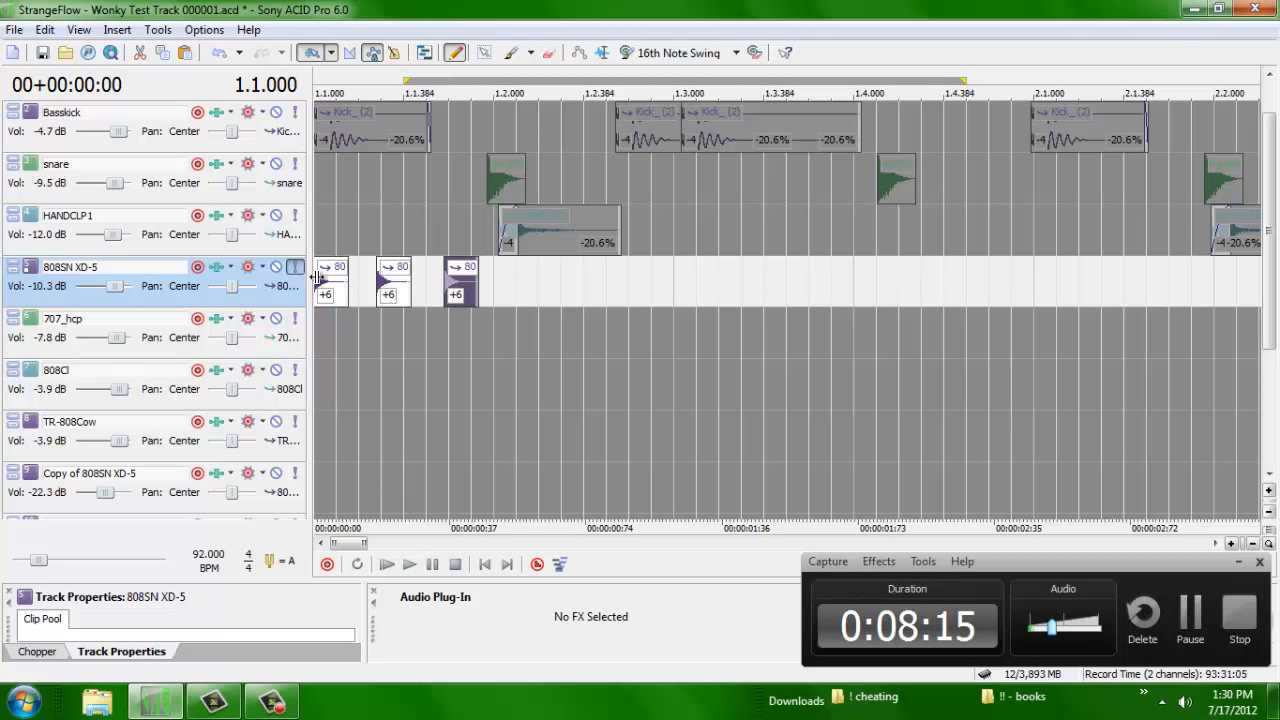
Step: Copy the three 808SN XD-5 hits, paste the group at 1.2.000 and 1.3.000, and play the full beat
{"action": "left_click", "coordinate": [339, 286], "text": "shift"}
{"action": "key", "text": "ctrl+c"}
{"action": "left_click", "coordinate": [493, 284]}
{"action": "key", "text": "ctrl+v"}
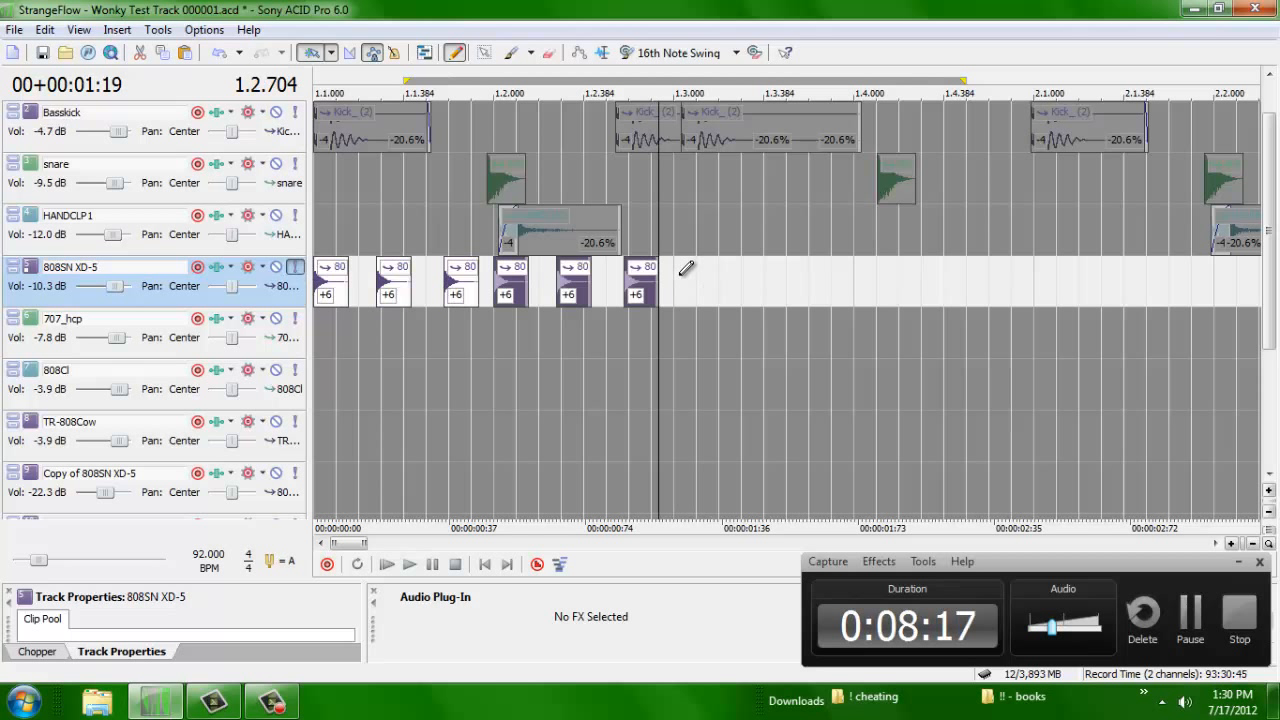
{"action": "key", "text": "ctrl+v"}
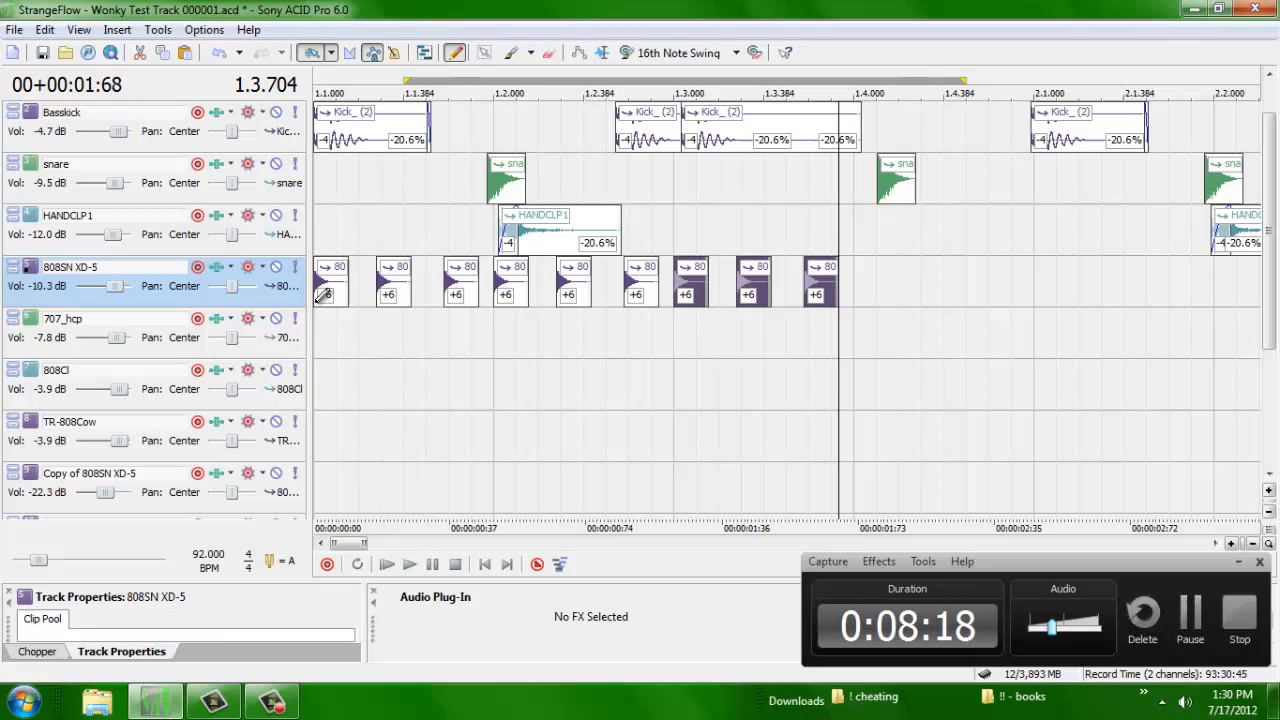
{"action": "left_click", "coordinate": [316, 318]}
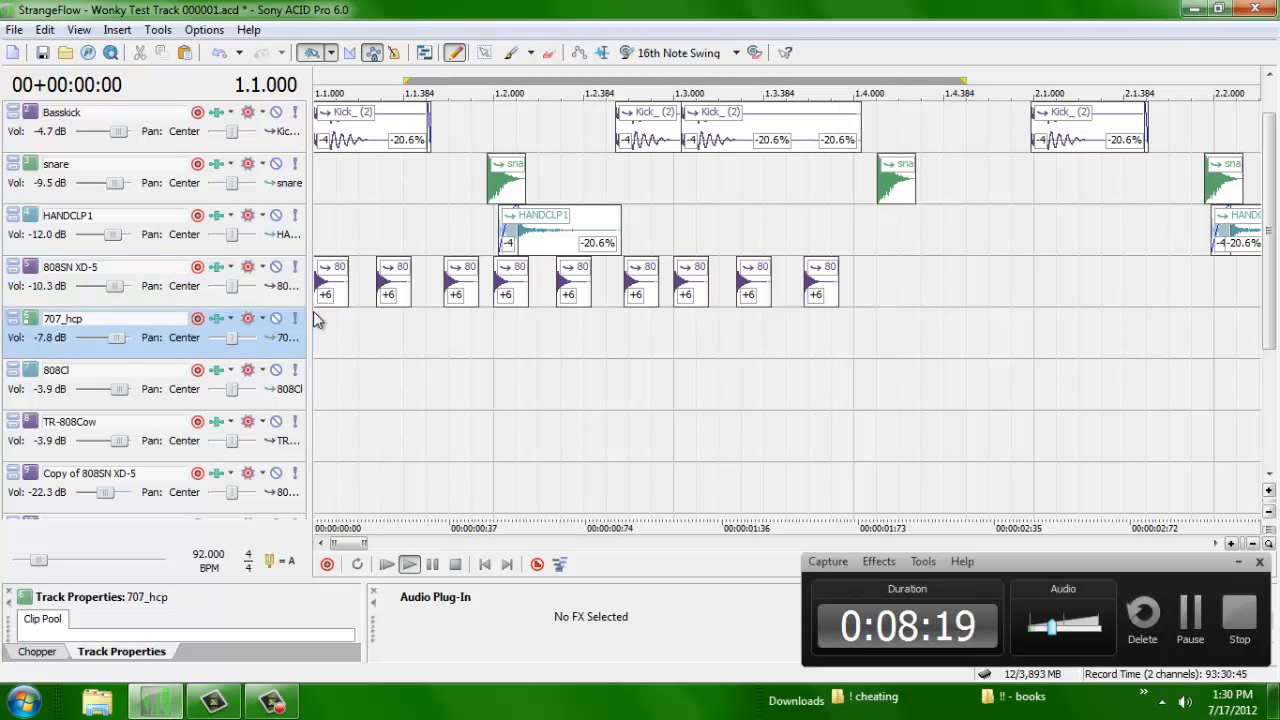
{"action": "key", "text": "space"}
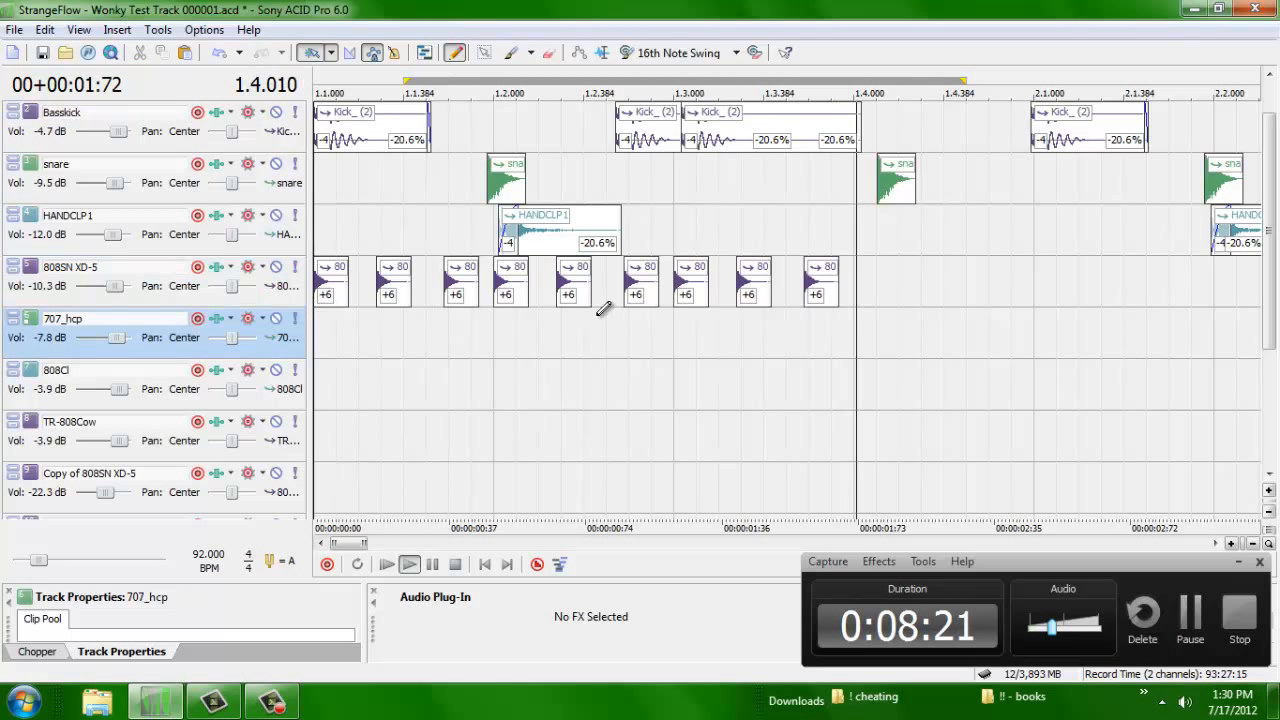
{"action": "key", "text": "space"}
Step: Solo the 808SN XD-5 track, shift its hits in beats 1 to 3 unevenly off the grid, and check them in playback
{"action": "left_click", "coordinate": [295, 266]}
{"action": "left_click", "coordinate": [321, 281]}
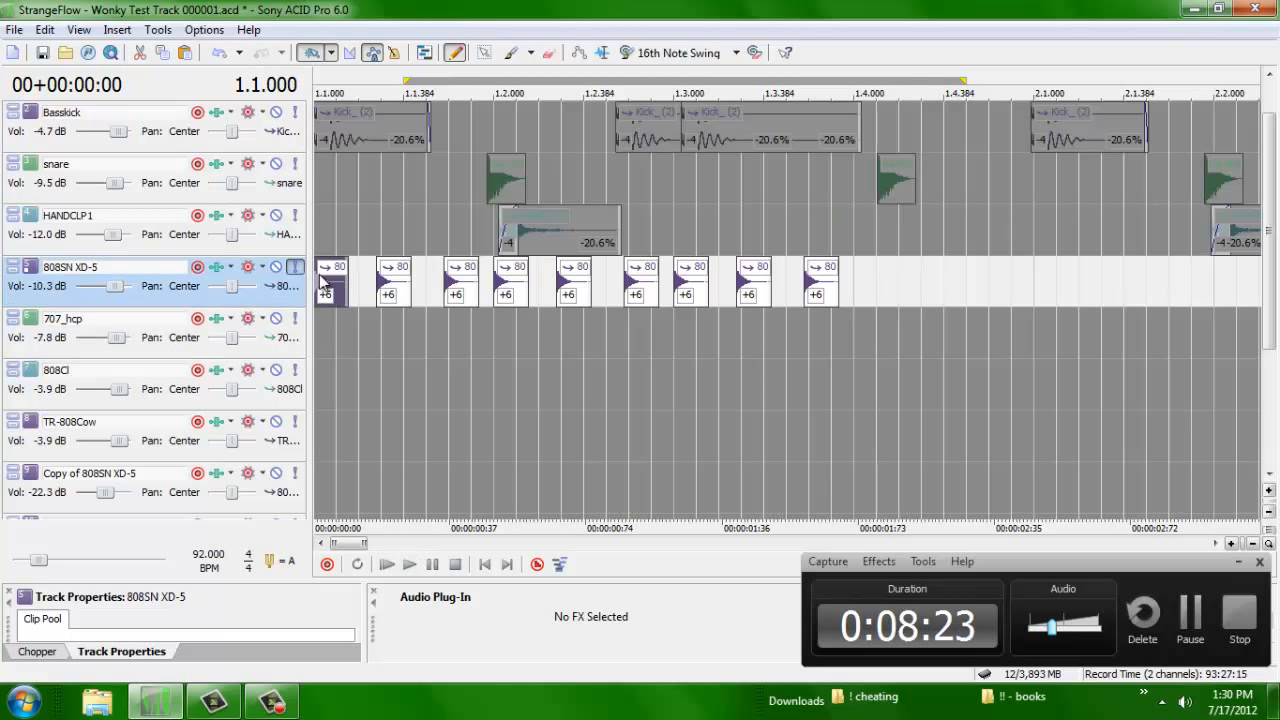
{"action": "scroll", "coordinate": [321, 281], "scroll_direction": "down", "scroll_amount": 3}
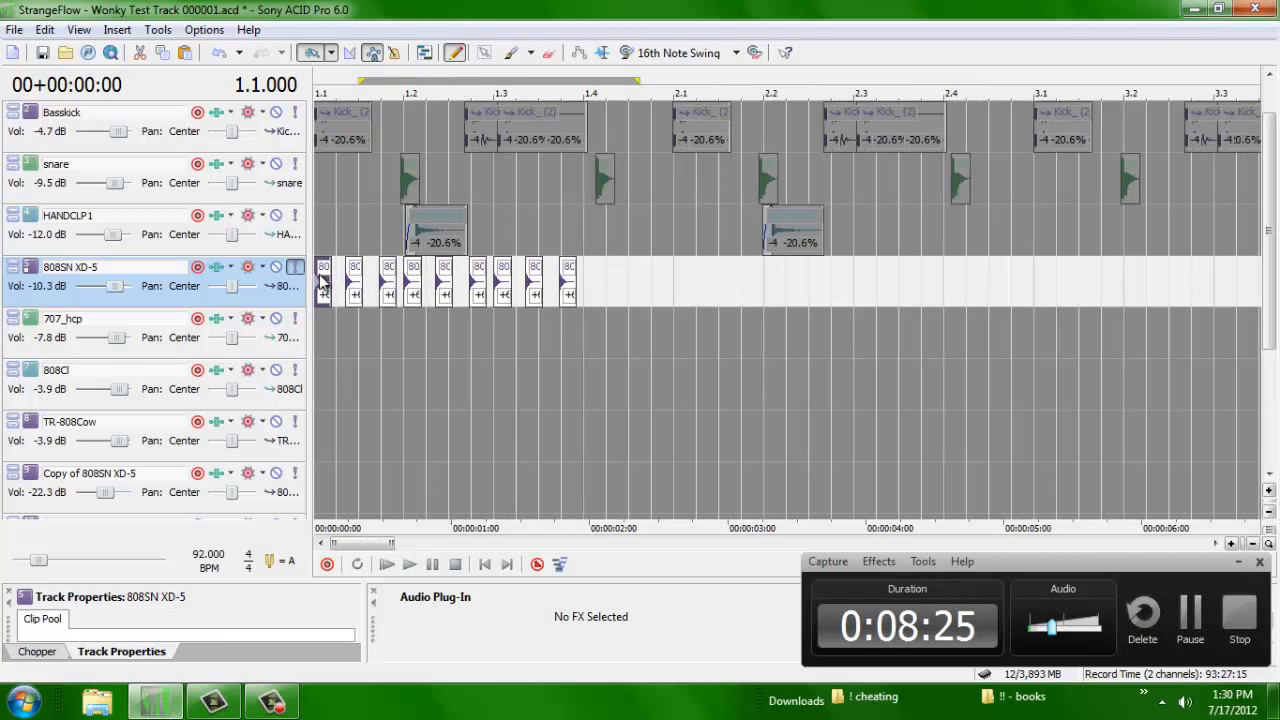
{"action": "scroll", "coordinate": [321, 281], "scroll_direction": "up", "scroll_amount": 3}
{"action": "left_click", "coordinate": [395, 290]}
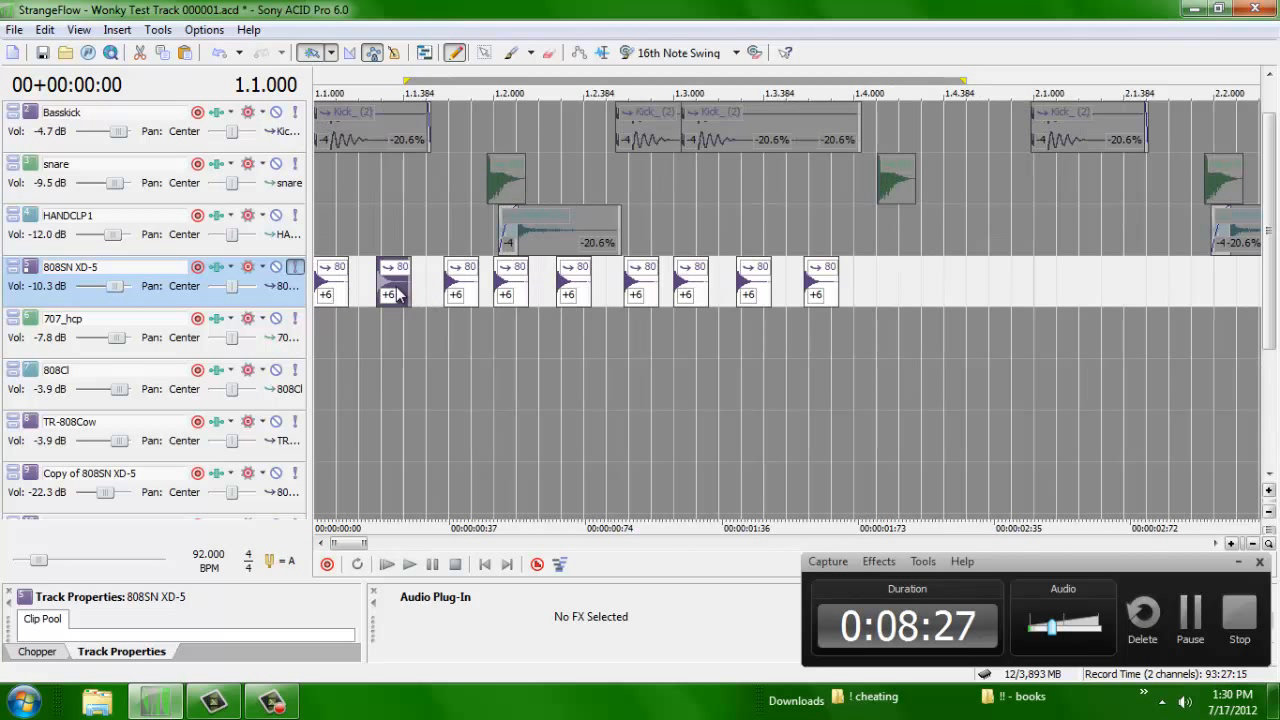
{"action": "left_click_drag", "start_coordinate": [403, 294], "coordinate": [806, 264]}
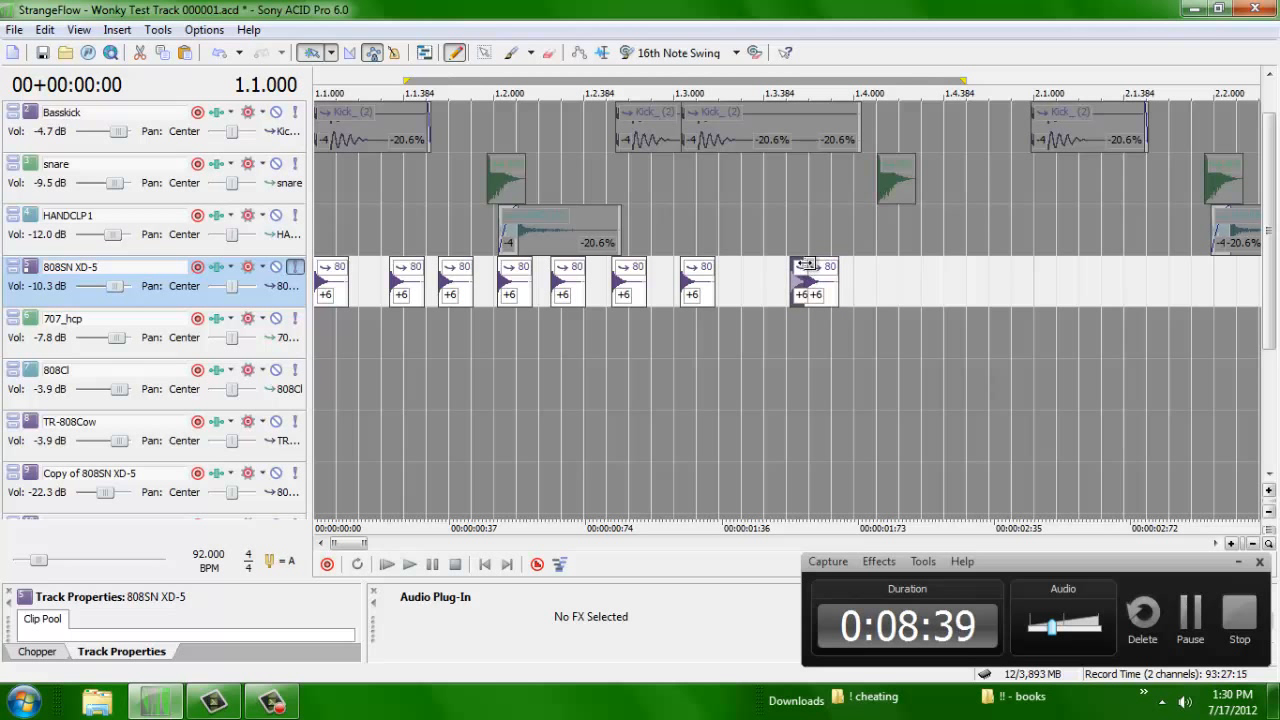
{"action": "key", "text": "space"}
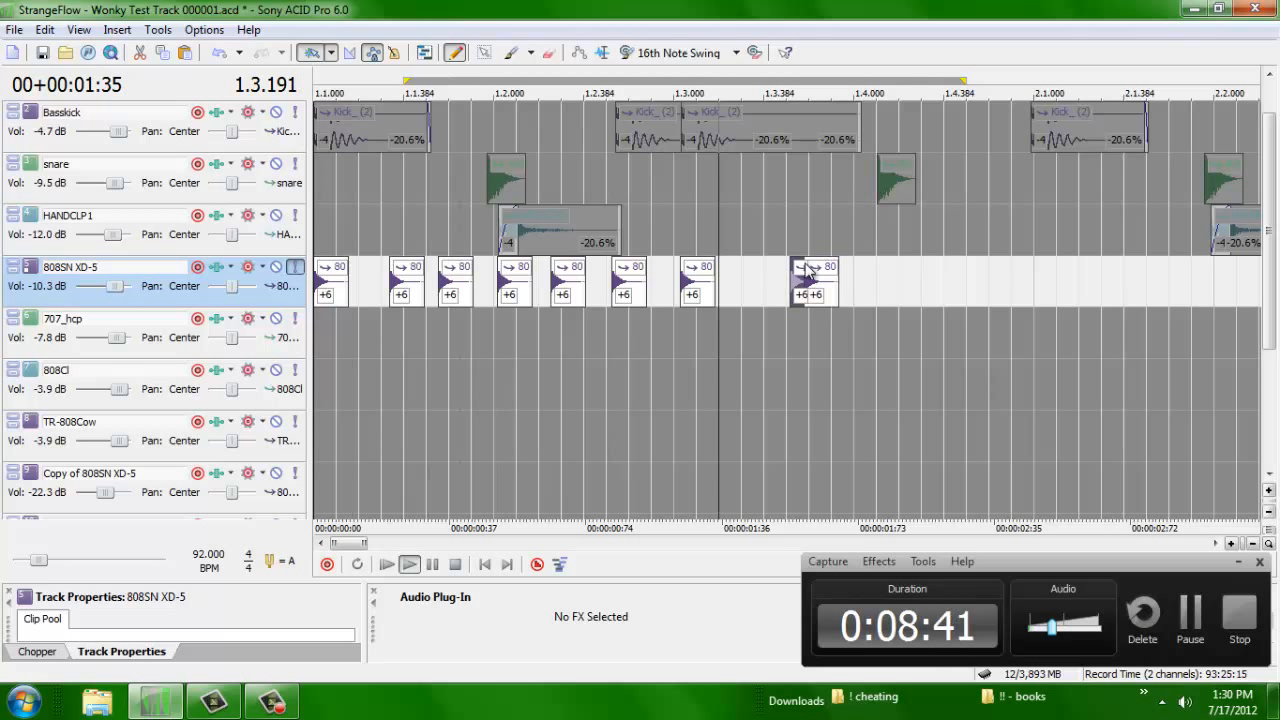
{"action": "left_click_drag", "start_coordinate": [633, 291], "coordinate": [645, 291]}
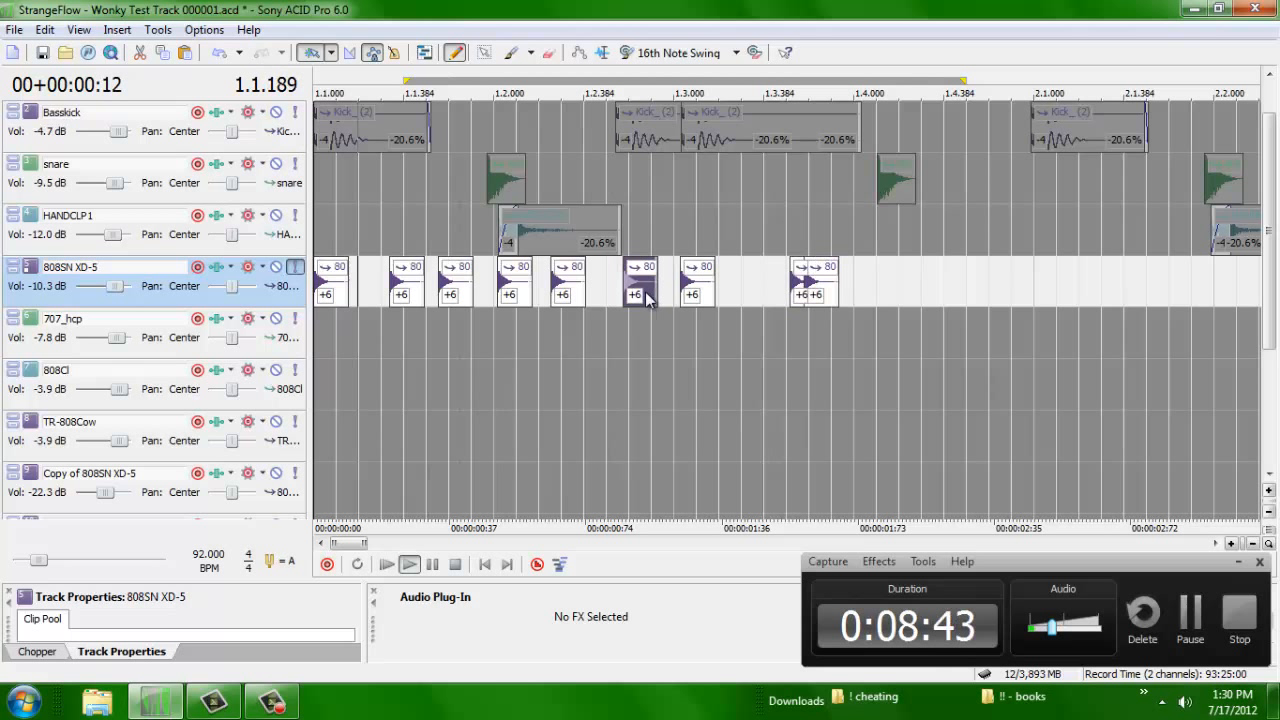
{"action": "left_click", "coordinate": [296, 268]}
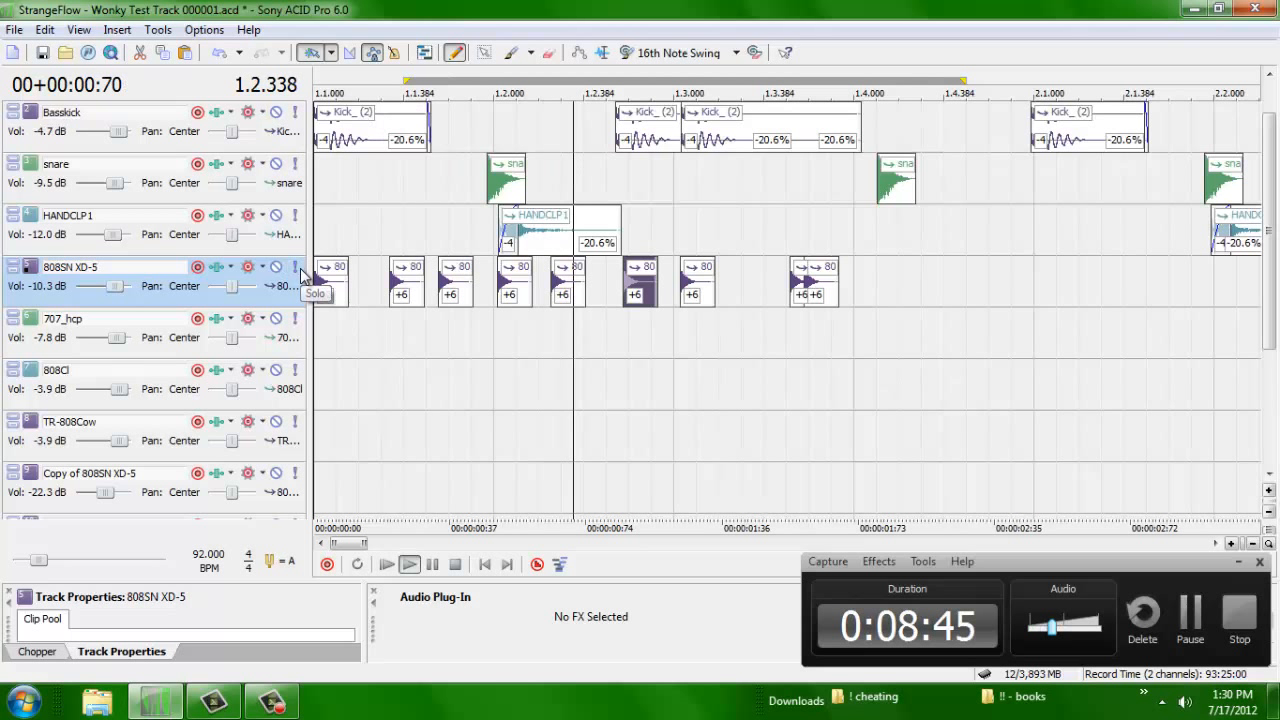
{"action": "key", "text": "space"}
Step: Reposition and trim the last two 808SN XD-5 hits before 1.4.000, then paste the three-hit group at 1.4.000
{"action": "left_click", "coordinate": [831, 300]}
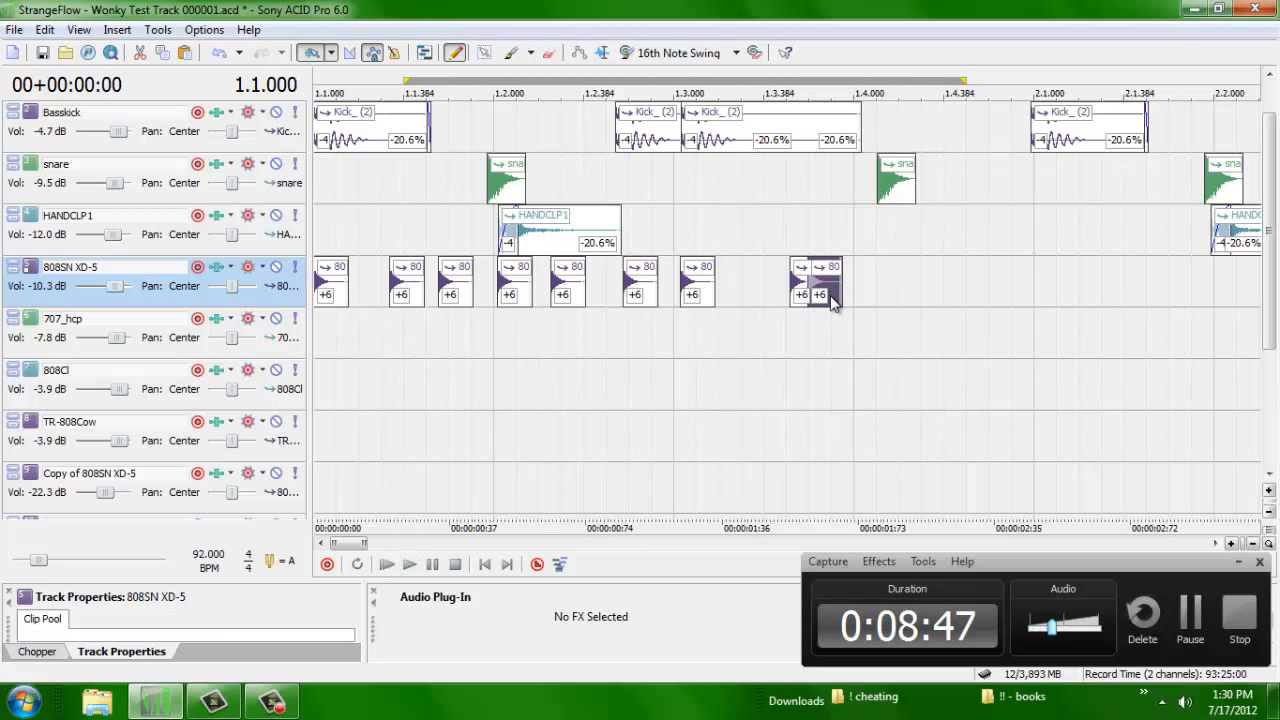
{"action": "left_click_drag", "start_coordinate": [831, 300], "coordinate": [791, 298]}
{"action": "left_click", "coordinate": [867, 297]}
{"action": "key", "text": "ctrl+v"}
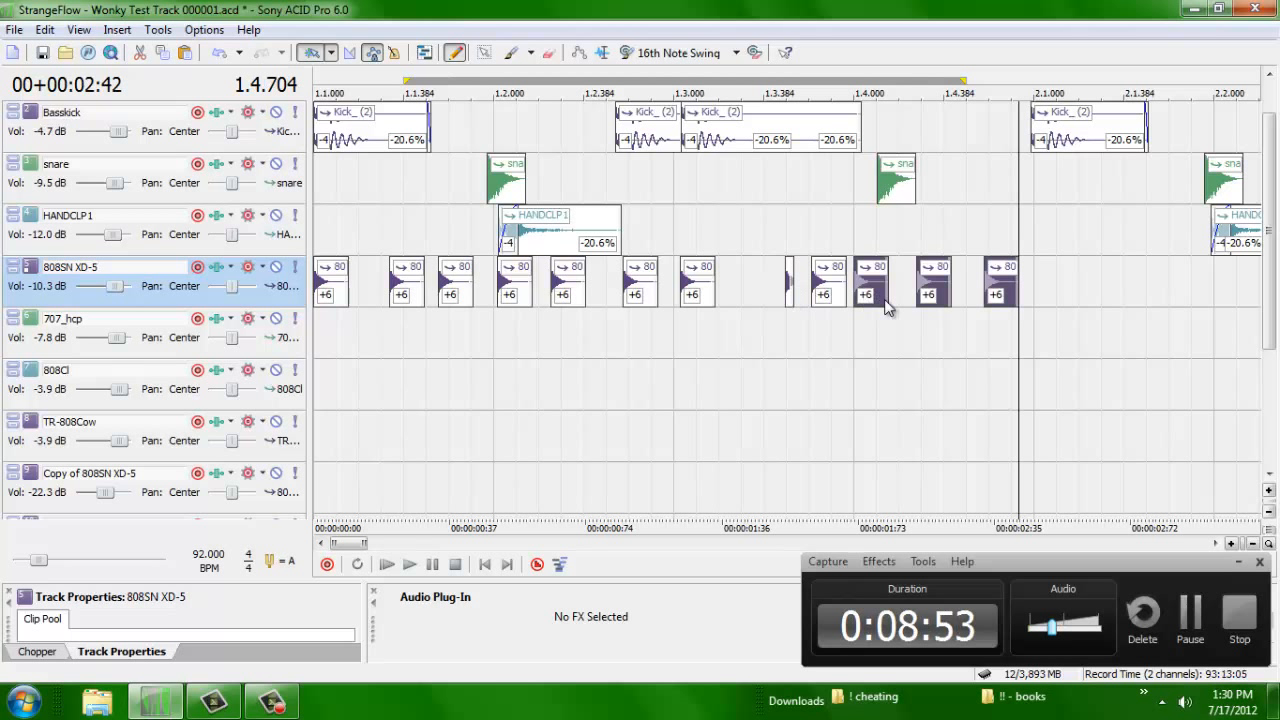
Step: Nudge the three pasted 808SN XD-5 hits later, play the beat, and set a short loop region just before 2.1.000
{"action": "left_click_drag", "start_coordinate": [885, 300], "coordinate": [933, 286]}
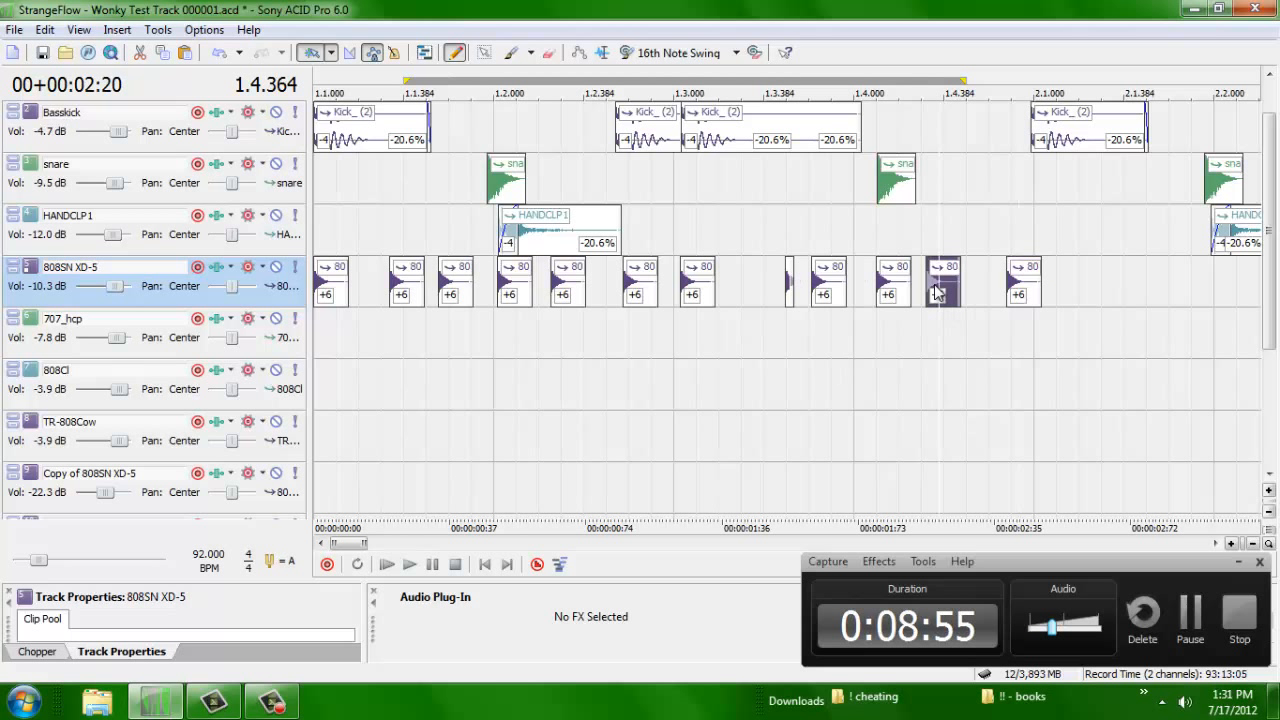
{"action": "left_click_drag", "start_coordinate": [1013, 302], "coordinate": [1022, 302]}
{"action": "key", "text": "space"}
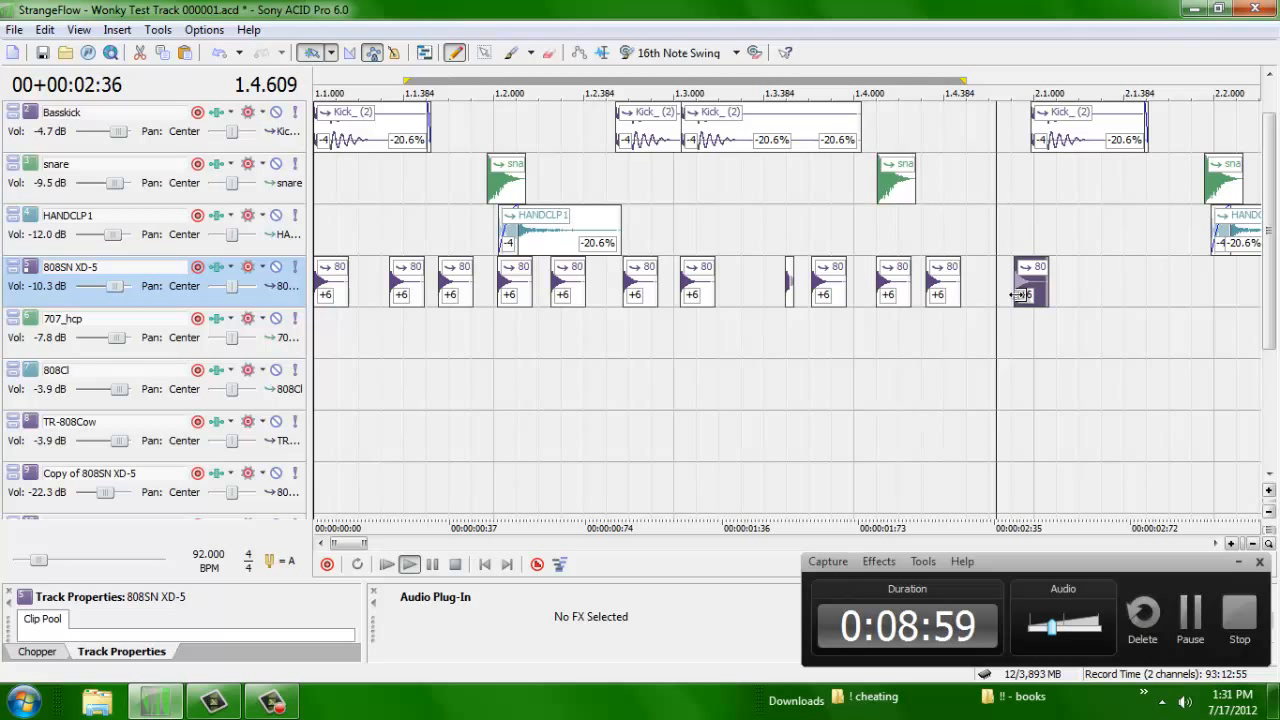
{"action": "key", "text": "space"}
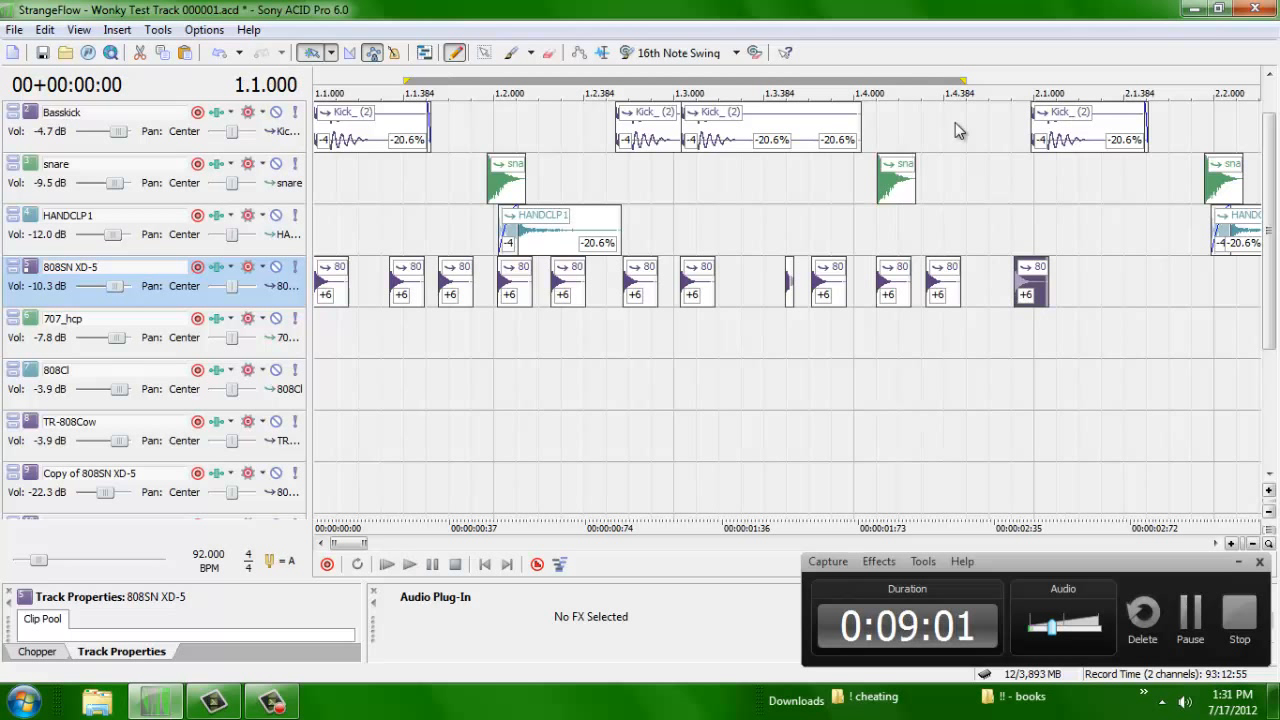
{"action": "left_click_drag", "start_coordinate": [990, 82], "coordinate": [1017, 87]}
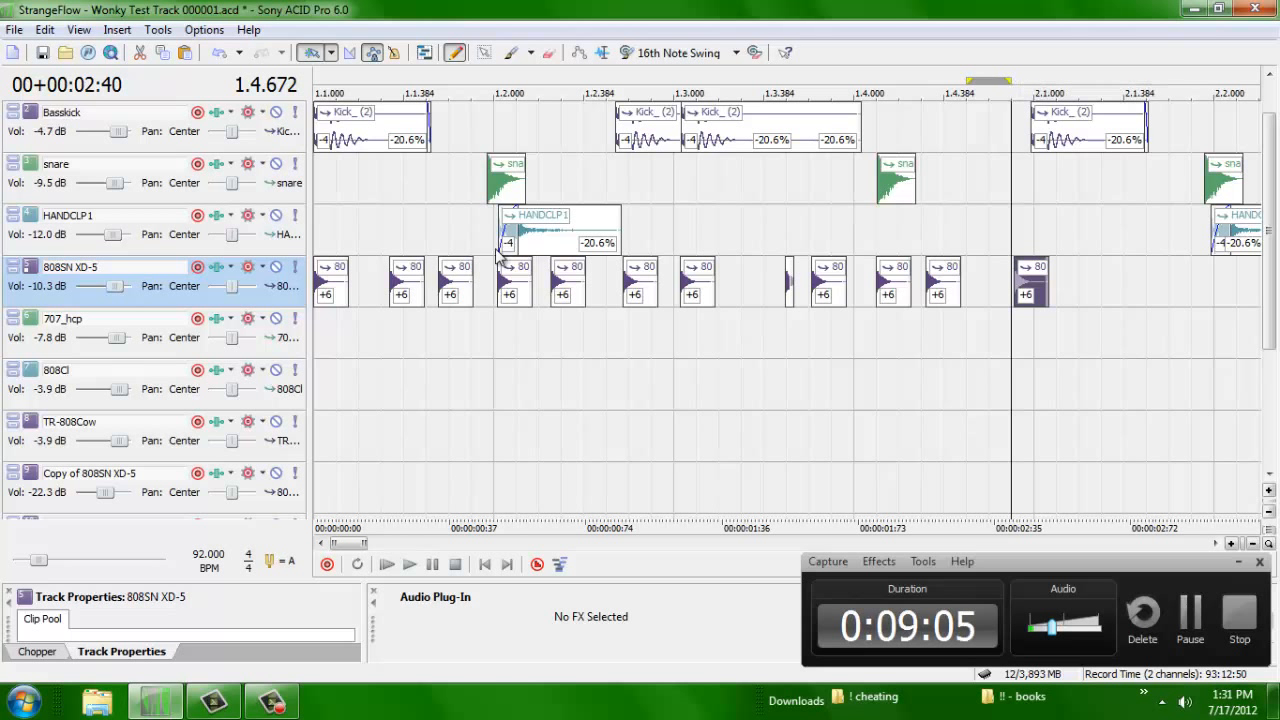
Step: Draw a wavy volume envelope across the 808SN XD-5 hits up to just past 2.1 and lower its peaks, including 1.6 dB at 1.4.431
{"action": "left_click", "coordinate": [512, 284]}
{"action": "key", "text": "v"}
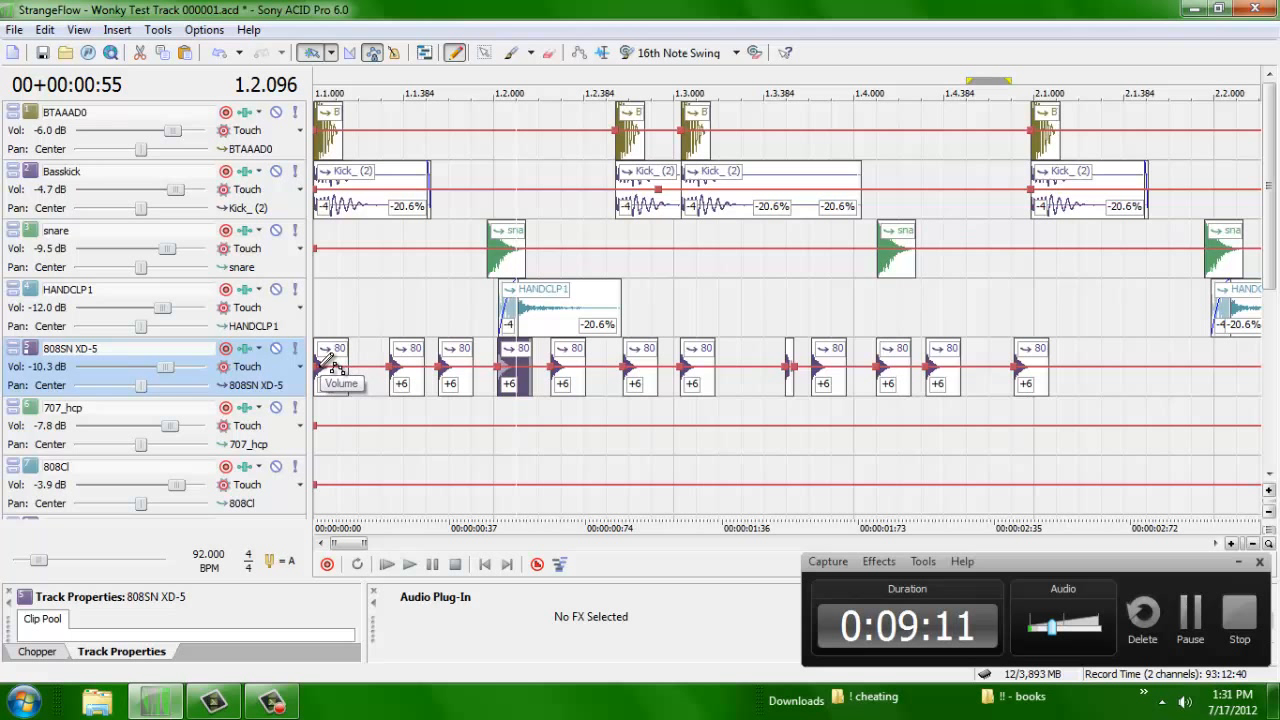
{"action": "mouse_move", "coordinate": [338, 368]}
{"action": "left_mouse_down"}
{"action": "mouse_move", "coordinate": [428, 381]}
{"action": "mouse_move", "coordinate": [590, 362]}
{"action": "mouse_move", "coordinate": [690, 372]}
{"action": "mouse_move", "coordinate": [812, 340]}
{"action": "mouse_move", "coordinate": [858, 375]}
{"action": "left_mouse_up"}
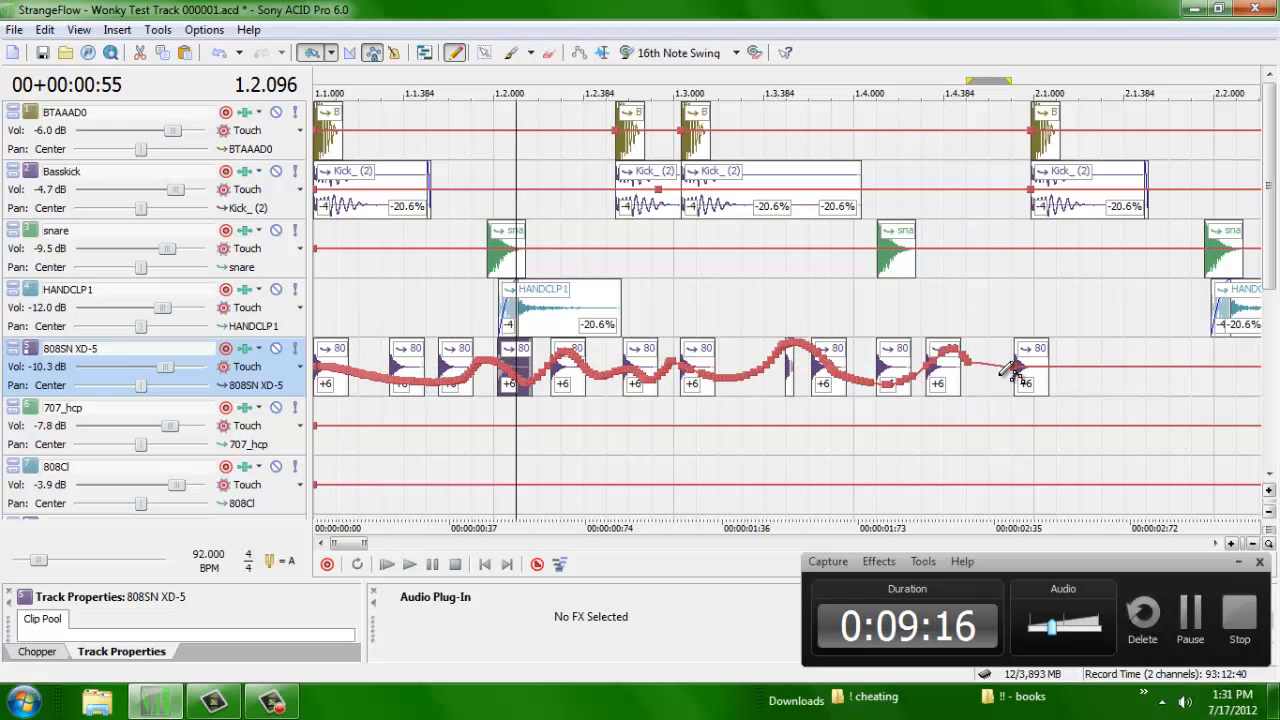
{"action": "left_click_drag", "start_coordinate": [1013, 368], "coordinate": [1038, 385]}
{"action": "left_click_drag", "start_coordinate": [800, 343], "coordinate": [792, 357]}
{"action": "left_click_drag", "start_coordinate": [957, 363], "coordinate": [960, 361]}
Step: Play the beat from the start, then solo the 808SN XD-5 track and replay it to hear the volume changes
{"action": "key", "text": "Home"}
{"action": "key", "text": "space"}
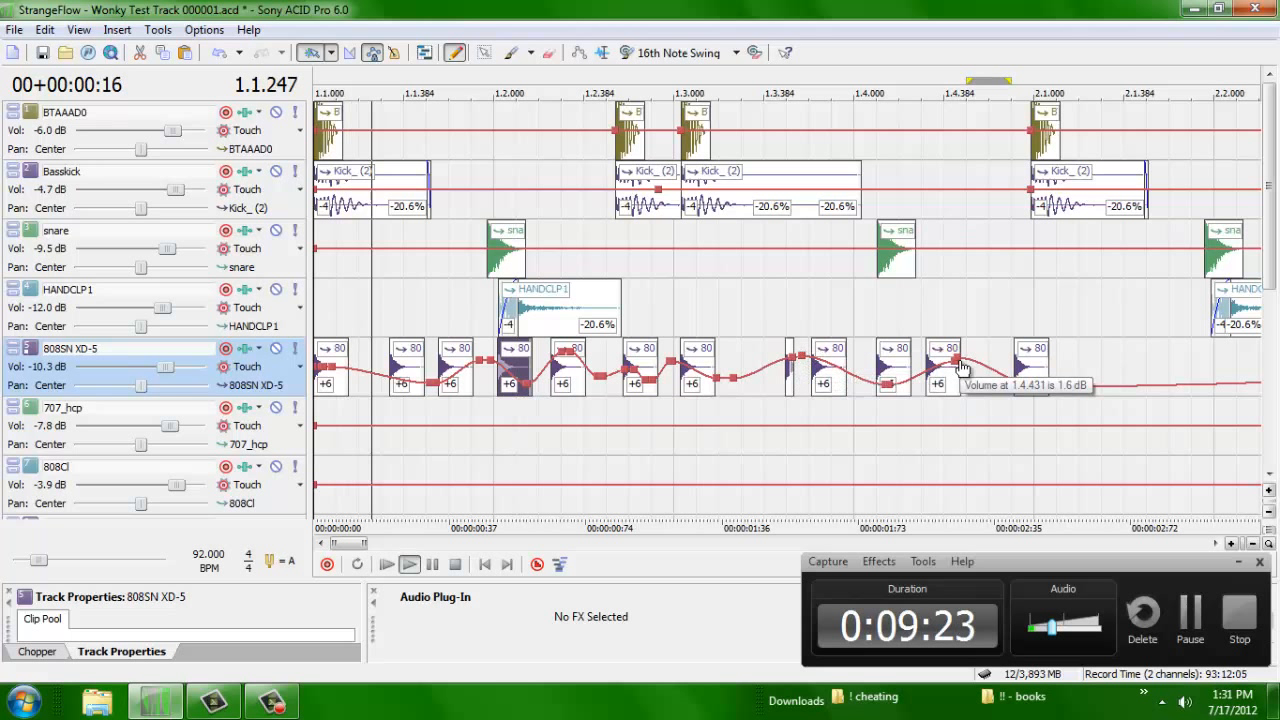
{"action": "left_click", "coordinate": [296, 350]}
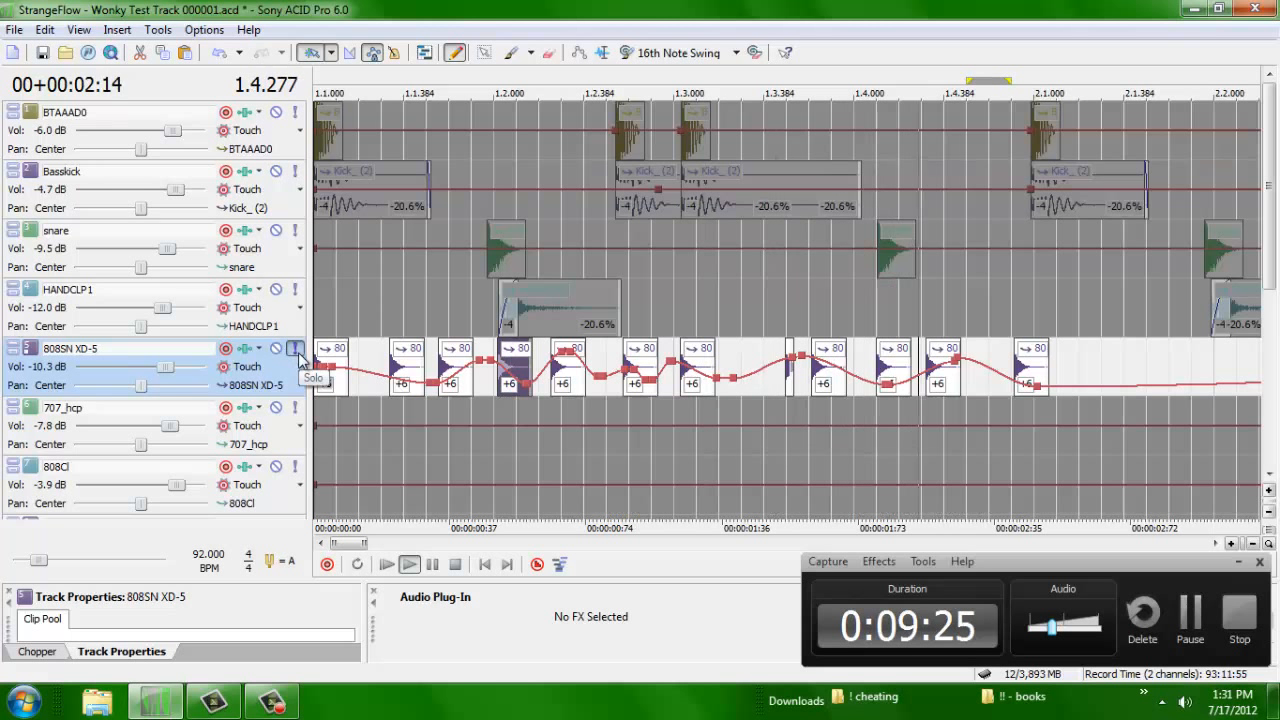
{"action": "key", "text": "space"}
{"action": "key", "text": "space"}
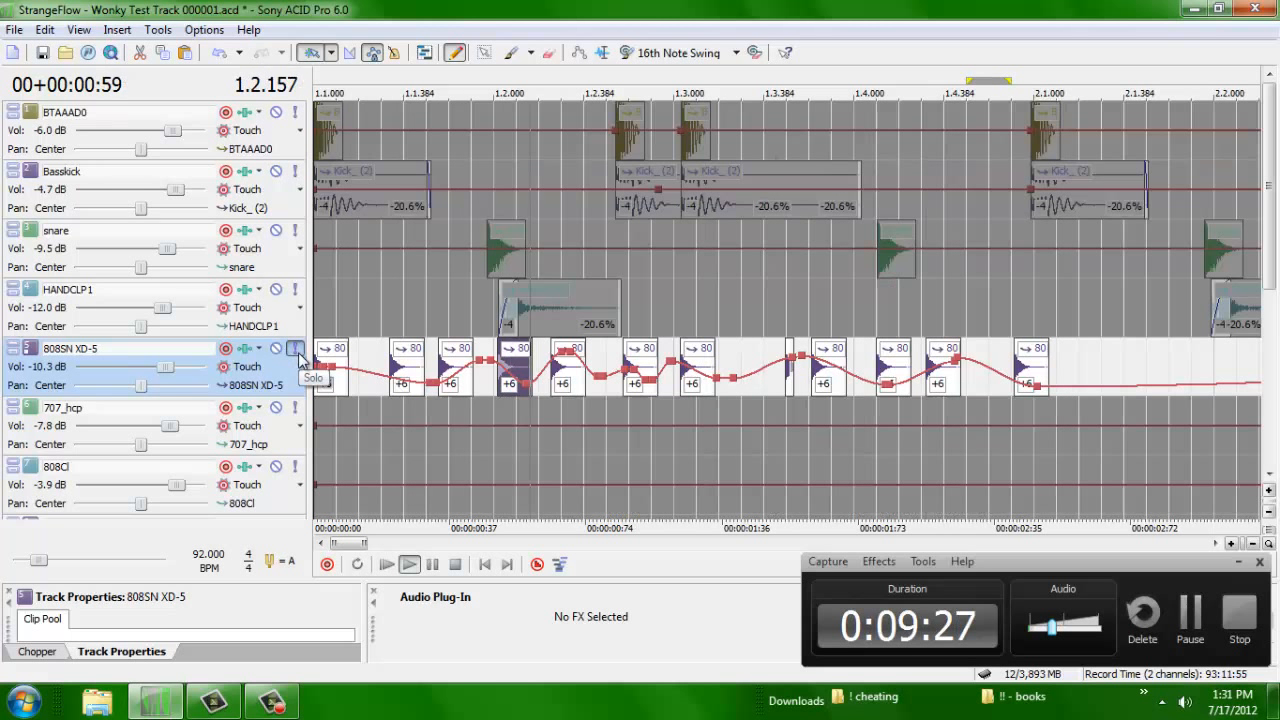
Step: Stop playback, unsolo the 808SN XD-5 track and duplicate it with its hits and volume envelope
{"action": "key", "text": "space"}
{"action": "left_click", "coordinate": [296, 350]}
{"action": "right_click", "coordinate": [68, 362]}
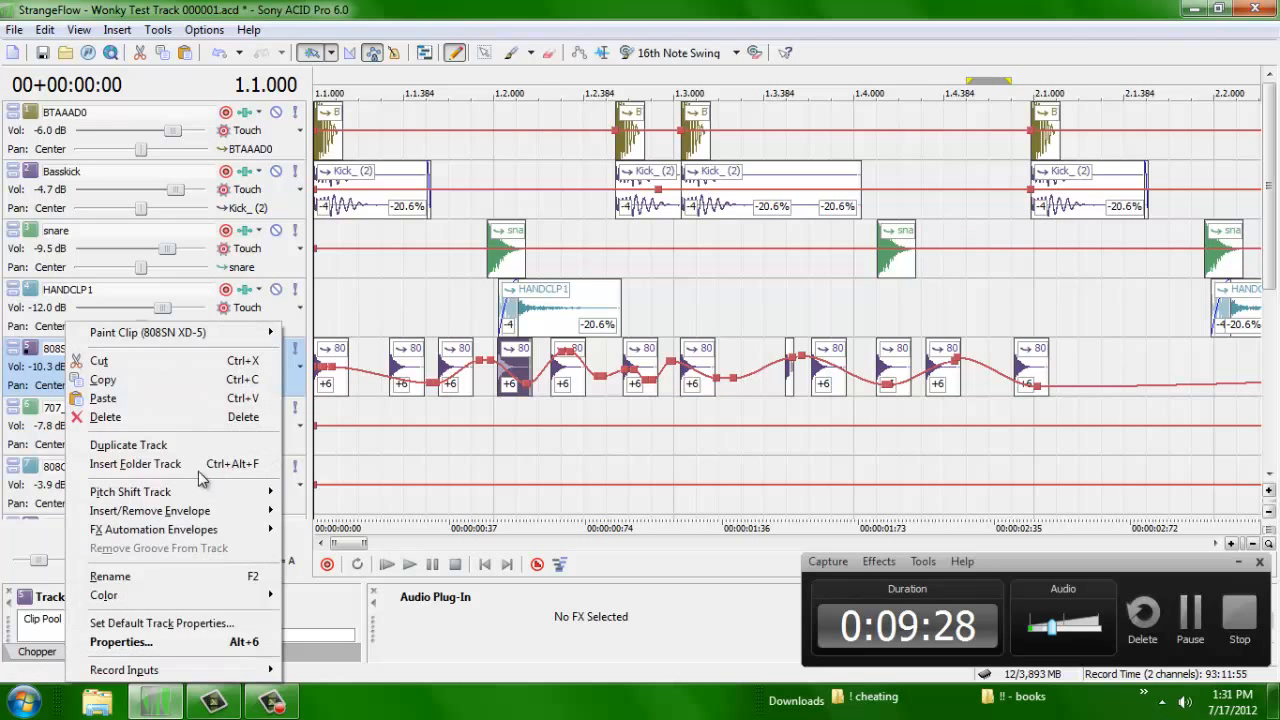
{"action": "left_click", "coordinate": [188, 449]}
Step: Select all hits on the duplicated 808SN XD-5 track and shift them slightly later so they start between 1.1.000 and 1.1.192
{"action": "left_click", "coordinate": [485, 54]}
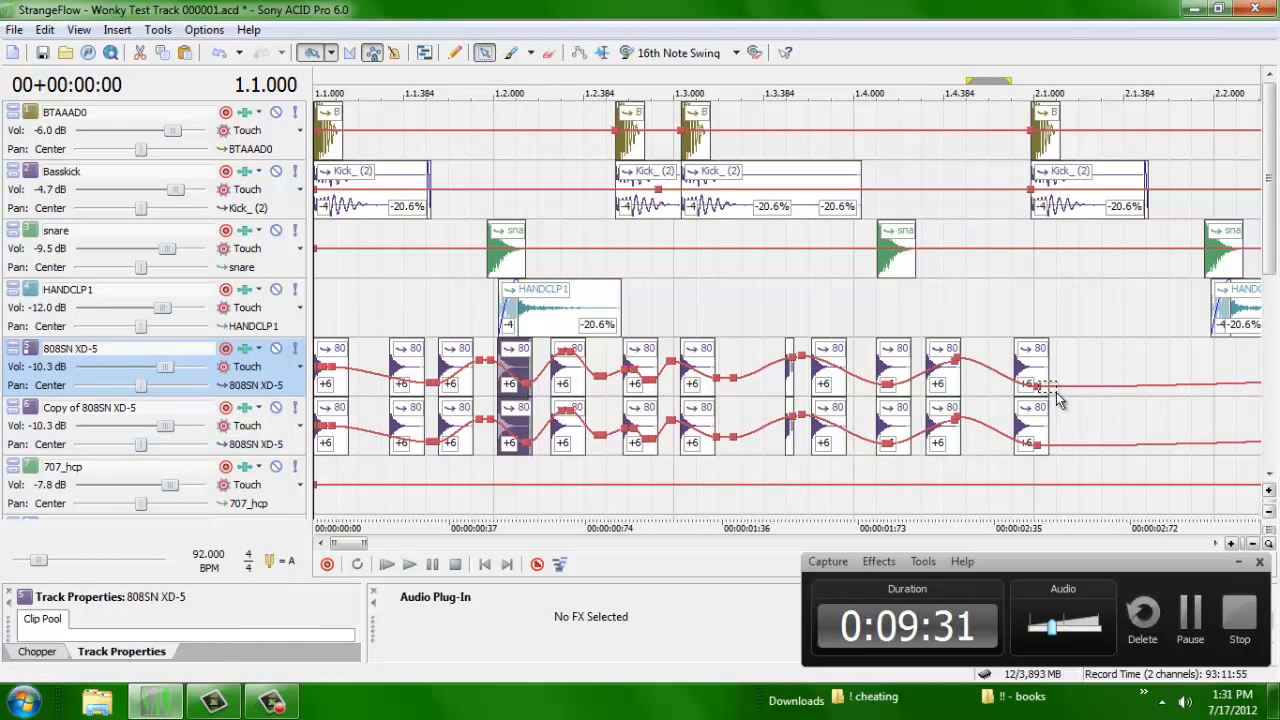
{"action": "left_click_drag", "start_coordinate": [1123, 428], "coordinate": [222, 441]}
{"action": "scroll", "coordinate": [222, 441], "scroll_direction": "up", "scroll_amount": 1}
{"action": "scroll", "coordinate": [222, 441], "scroll_direction": "up", "scroll_amount": 1}
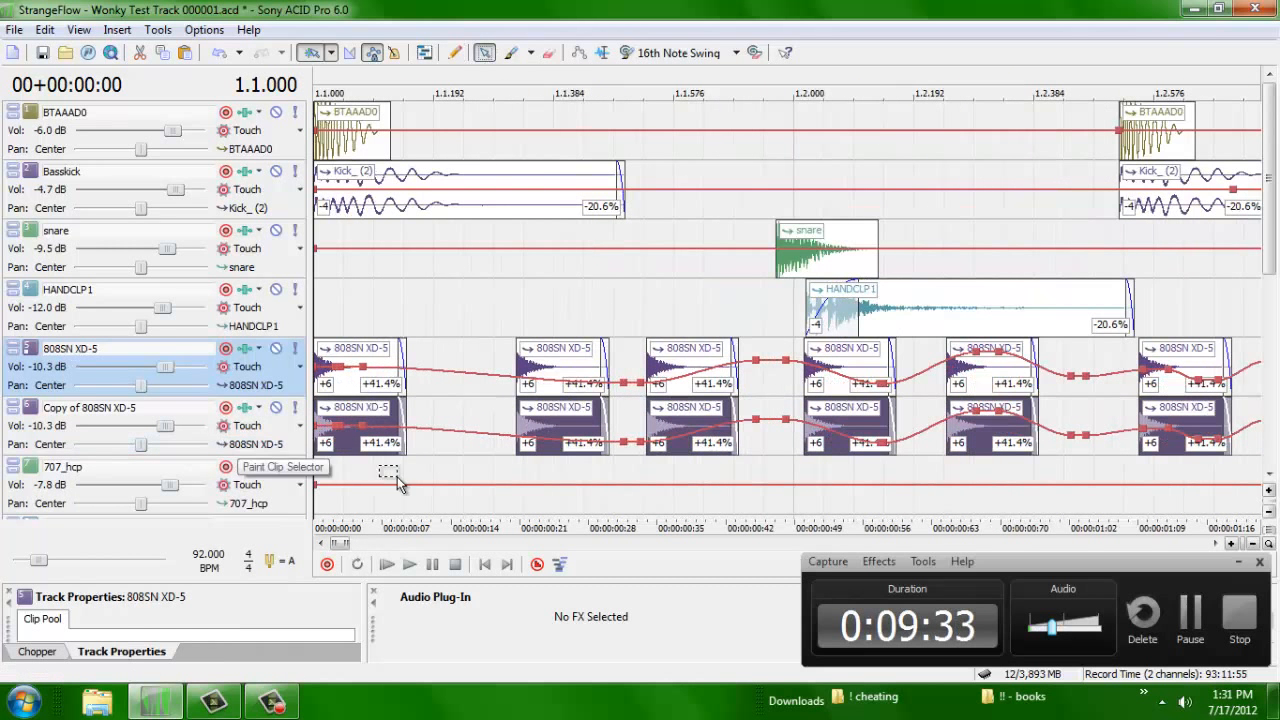
{"action": "left_click_drag", "start_coordinate": [355, 450], "coordinate": [422, 449]}
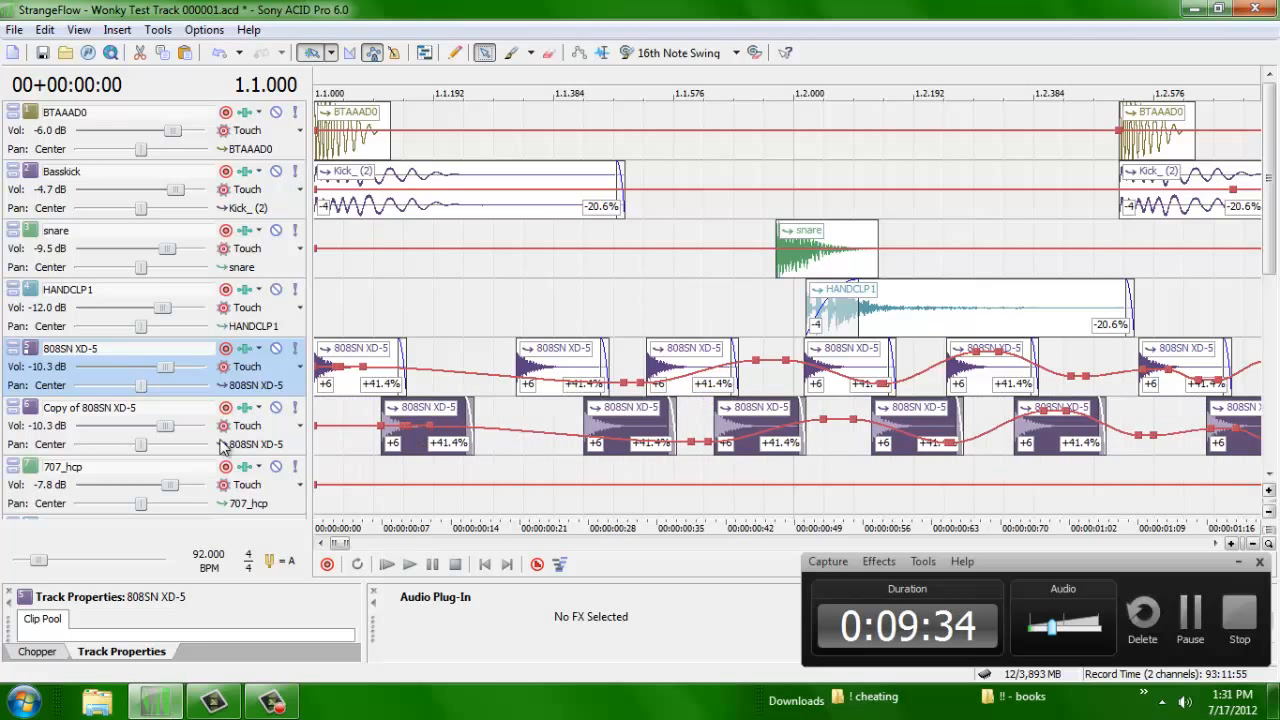
Step: Lower the duplicated 808SN XD-5 track to -18.7 dB and cut its low frequencies with band 1 of the Track EQ
{"action": "left_click", "coordinate": [93, 430]}
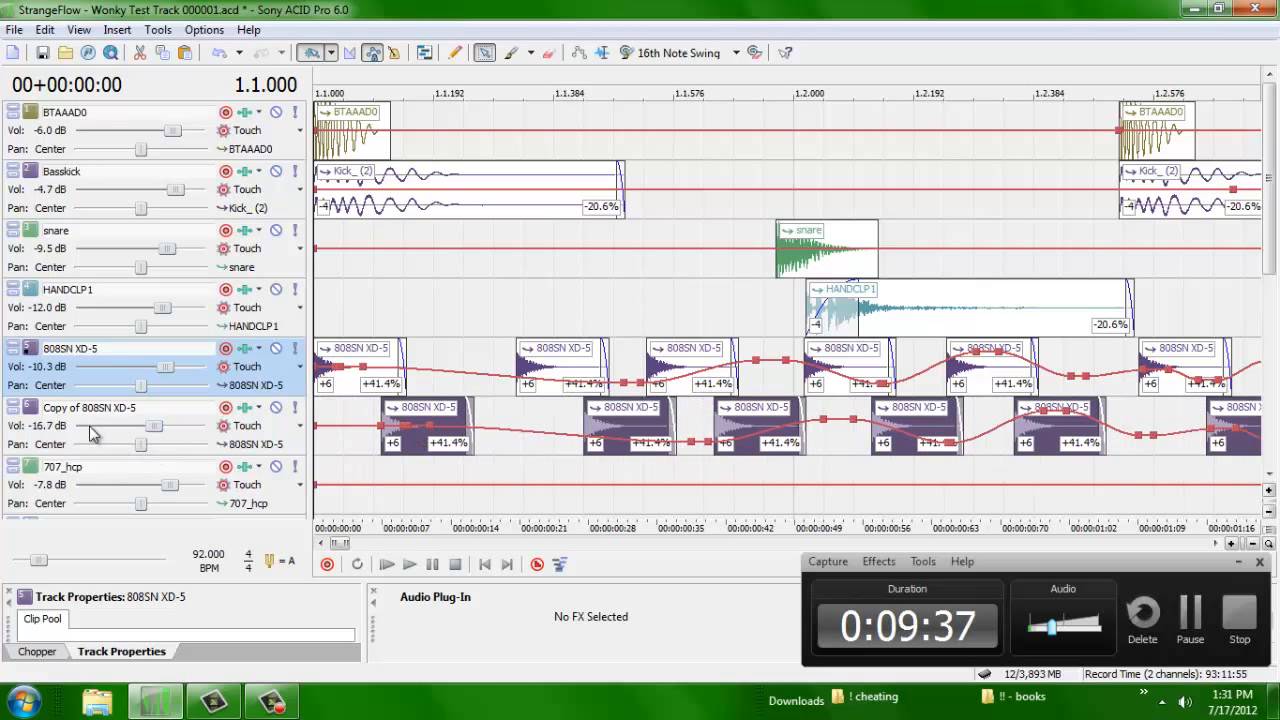
{"action": "left_click_drag", "start_coordinate": [1268, 194], "coordinate": [1268, 276]}
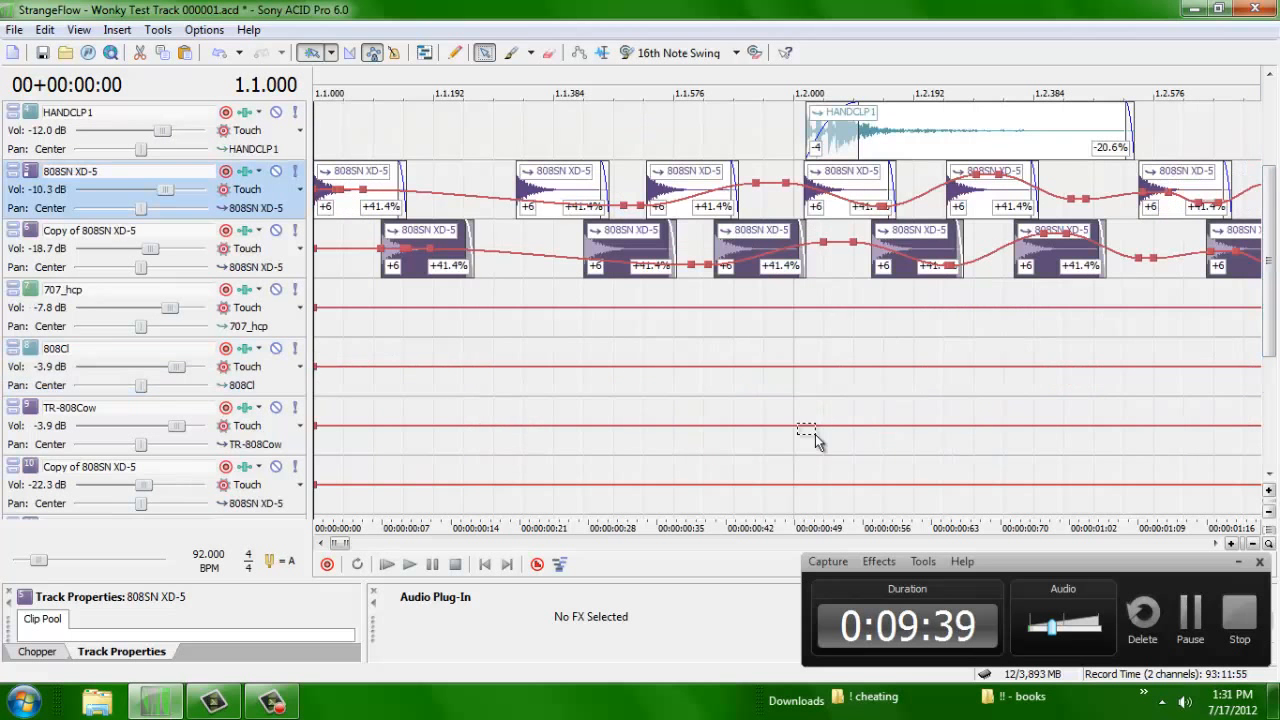
{"action": "left_click_drag", "start_coordinate": [740, 472], "coordinate": [745, 430]}
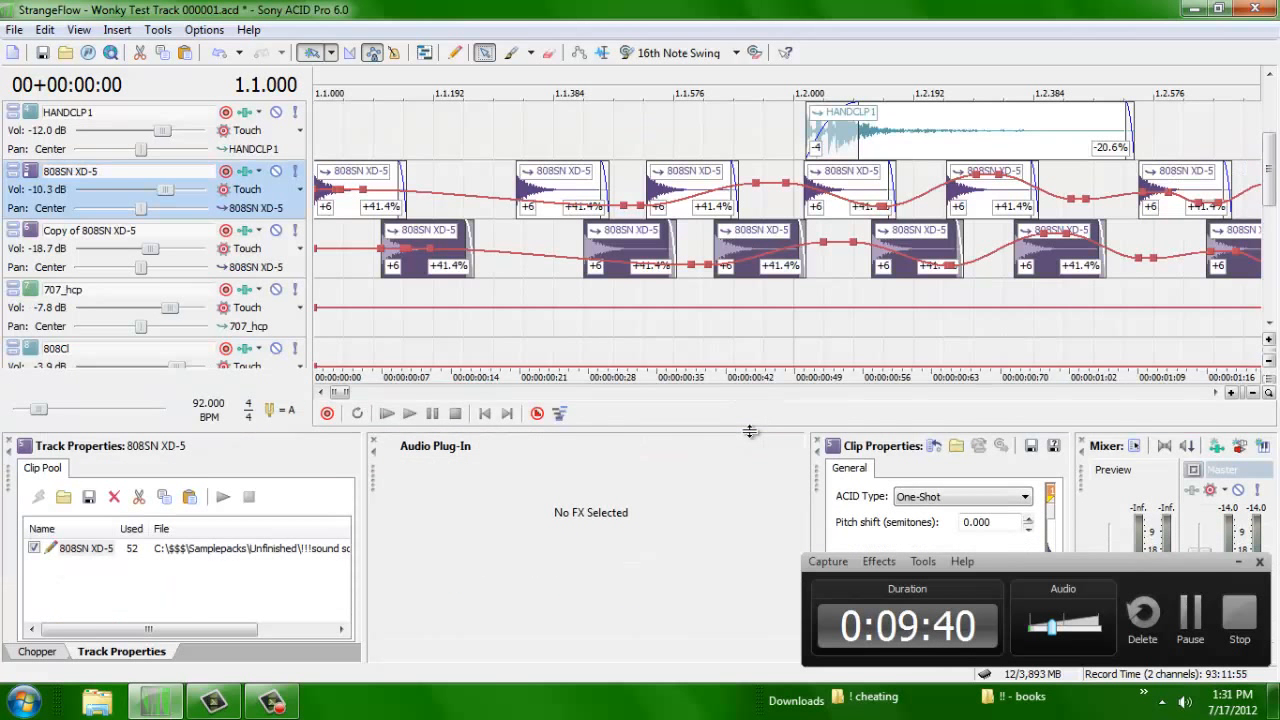
{"action": "left_click", "coordinate": [244, 232]}
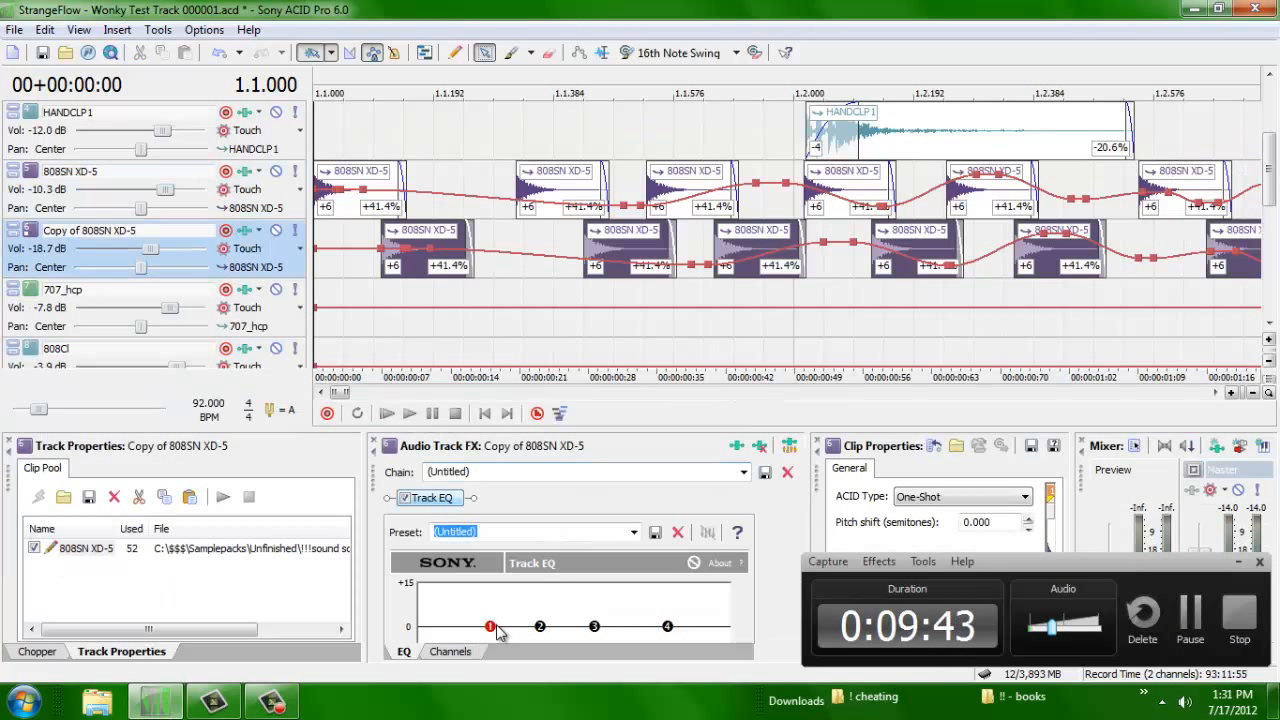
{"action": "left_click_drag", "start_coordinate": [491, 626], "coordinate": [491, 665]}
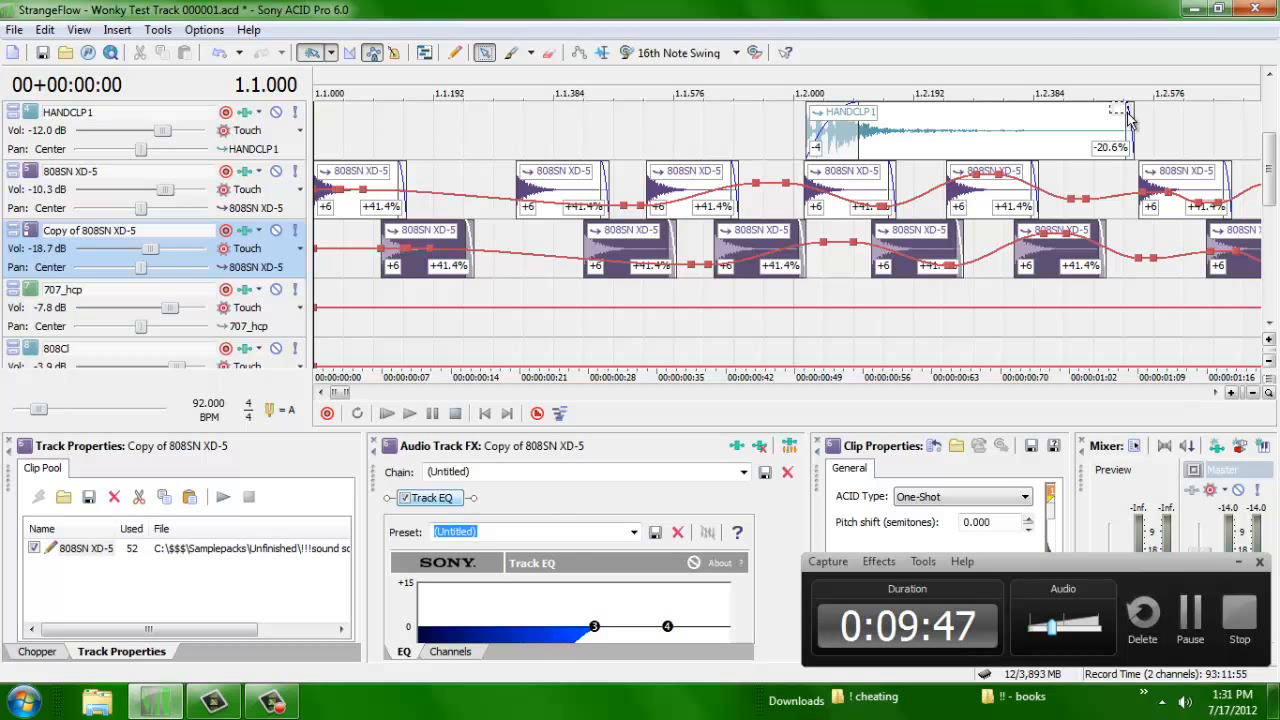
Step: Solo the 808SN XD-5 track and its copy, and play them together to hear the echo effect
{"action": "left_click", "coordinate": [1272, 210]}
{"action": "left_click_drag", "start_coordinate": [1272, 200], "coordinate": [1272, 167]}
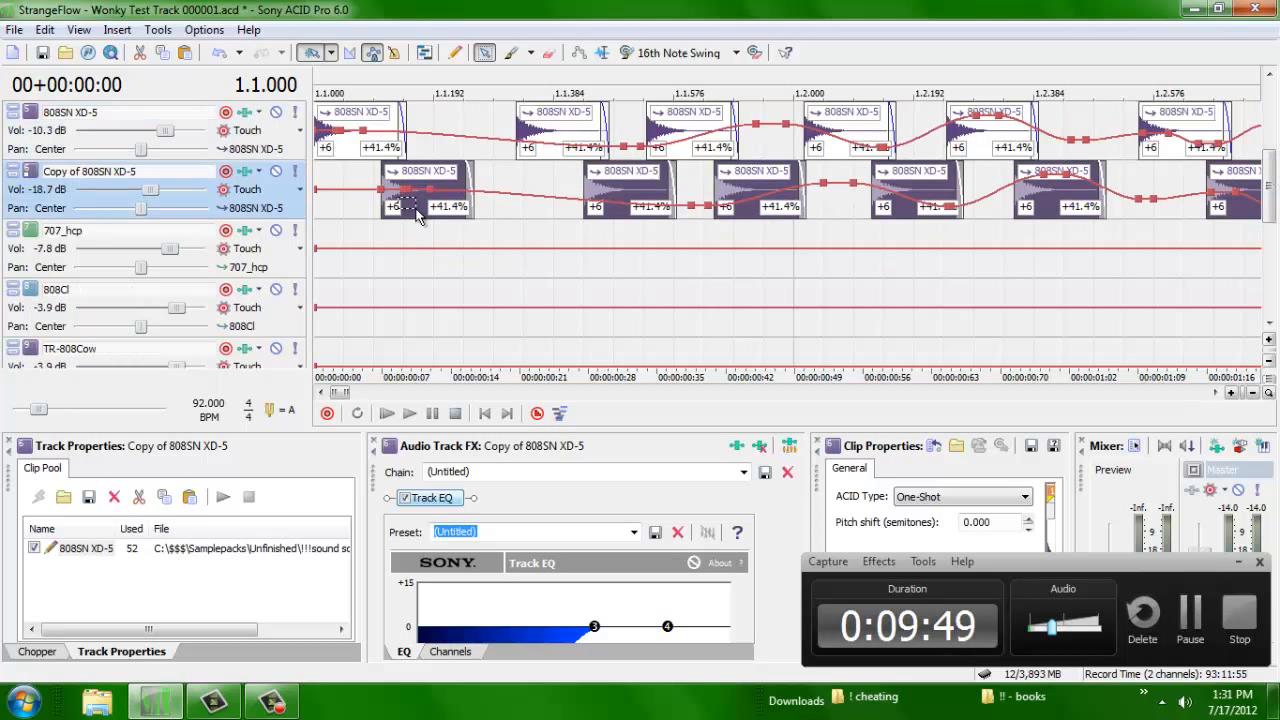
{"action": "left_click", "coordinate": [294, 112]}
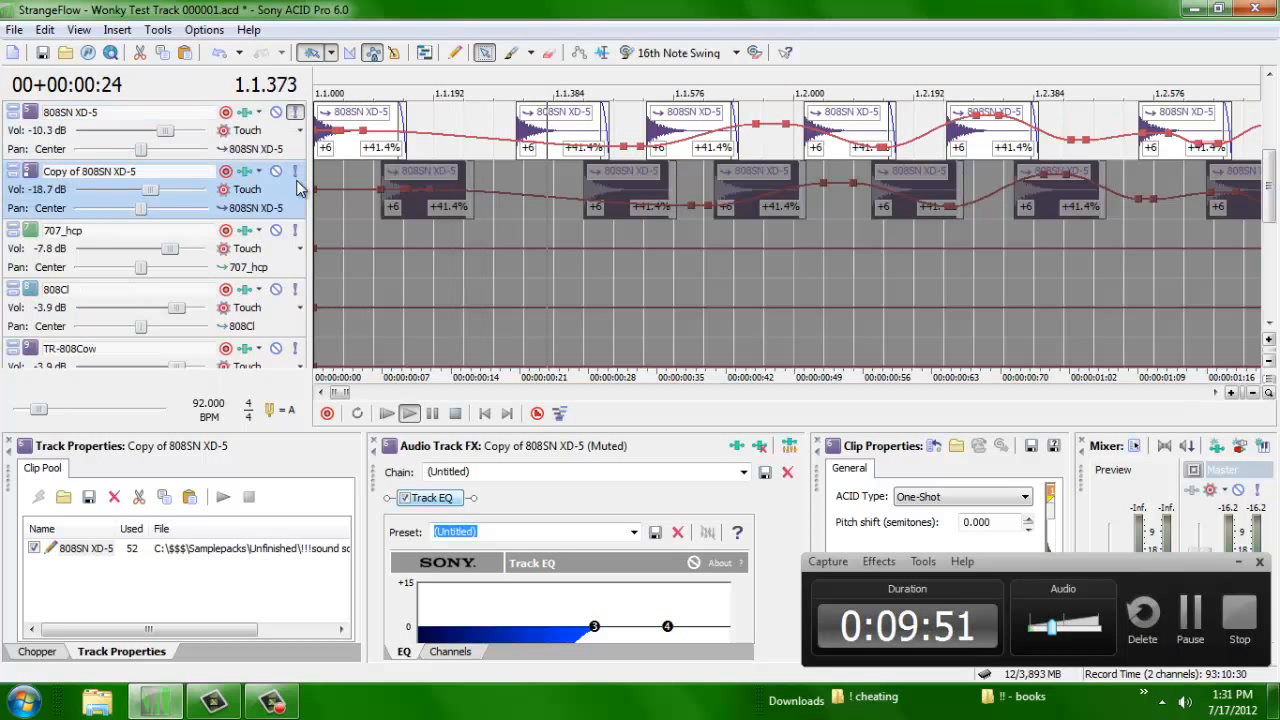
{"action": "left_click", "coordinate": [296, 172]}
{"action": "key", "text": "space"}
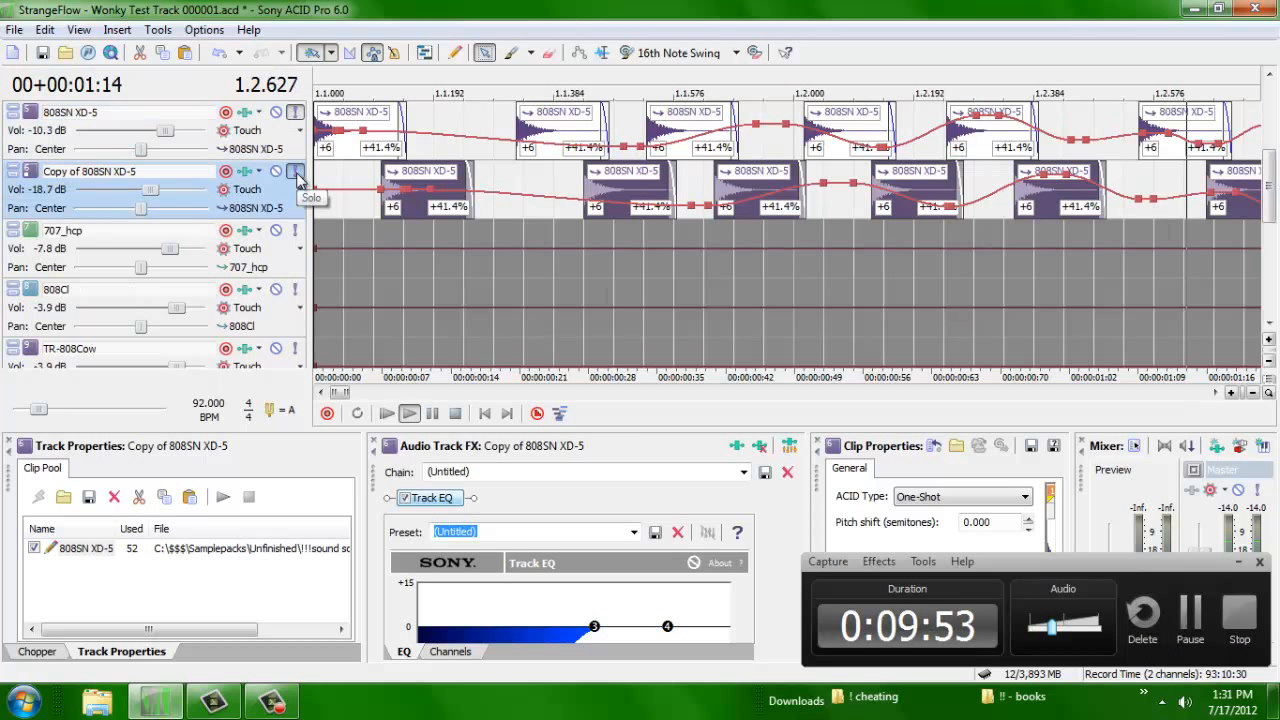
{"action": "key", "text": "space"}
Step: Delete four scattered hits from the copied 808SN XD-5 track and two from the original, including the one at 2.1
{"action": "scroll", "coordinate": [456, 215], "scroll_direction": "down", "scroll_amount": 5}
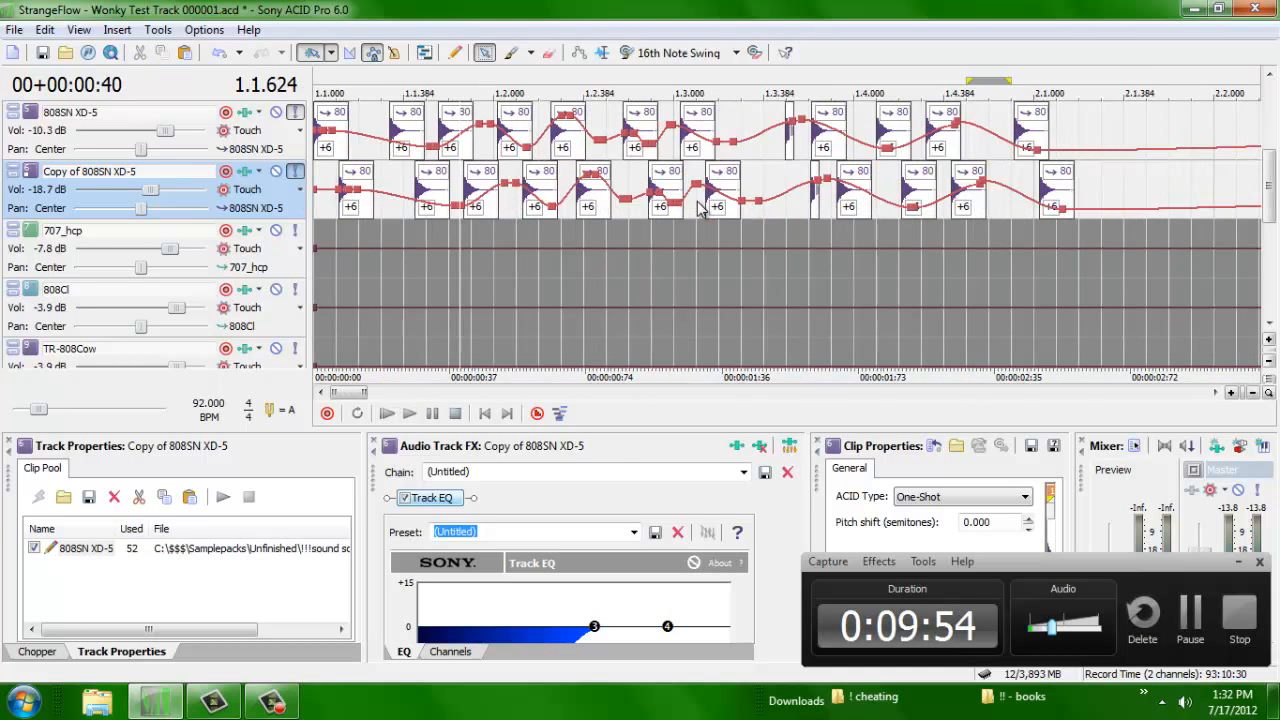
{"action": "left_click", "coordinate": [428, 198]}
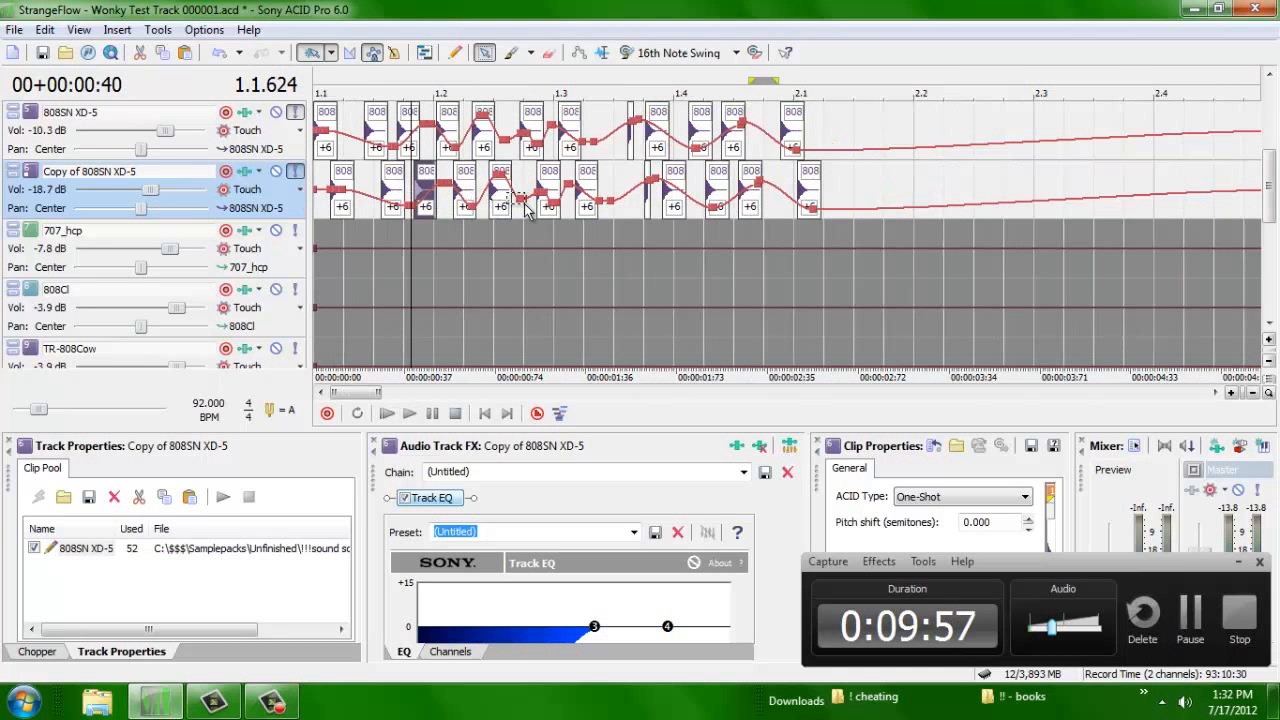
{"action": "left_click", "coordinate": [503, 203], "text": "ctrl"}
{"action": "left_click", "coordinate": [540, 147], "text": "ctrl"}
{"action": "left_click", "coordinate": [670, 203], "text": "ctrl"}
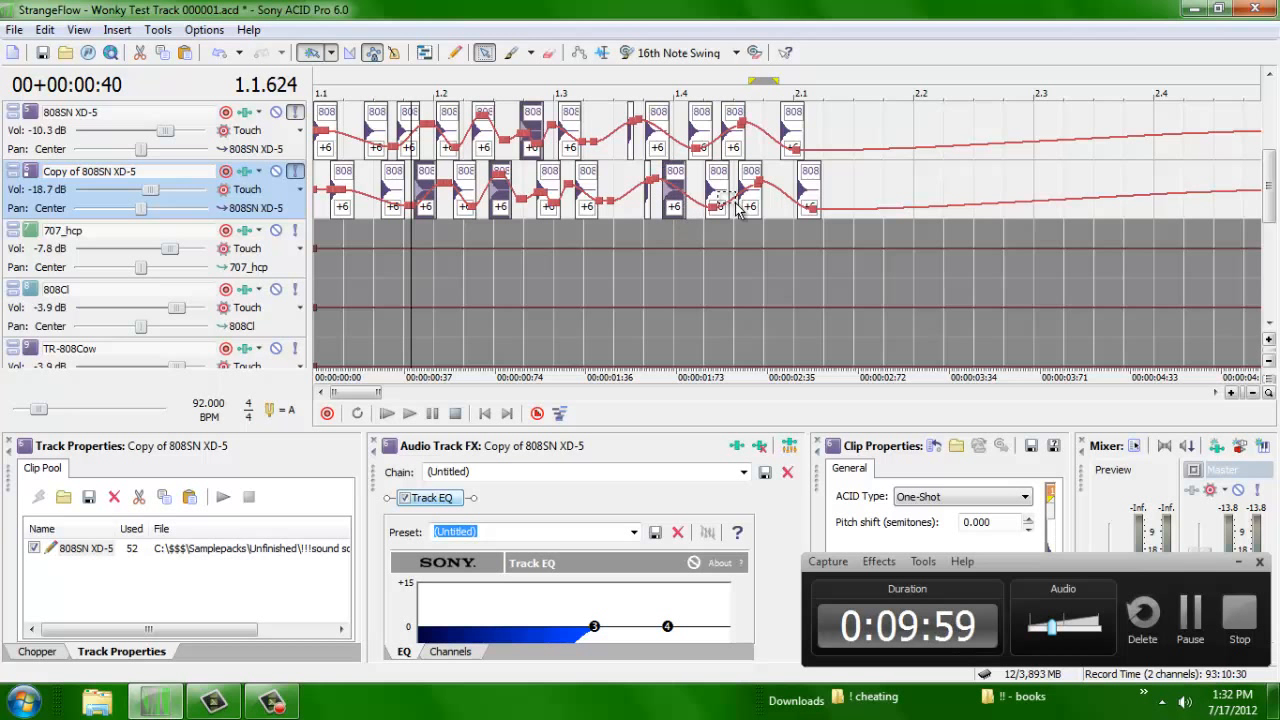
{"action": "left_click", "coordinate": [797, 115], "text": "ctrl"}
{"action": "key", "text": "Delete"}
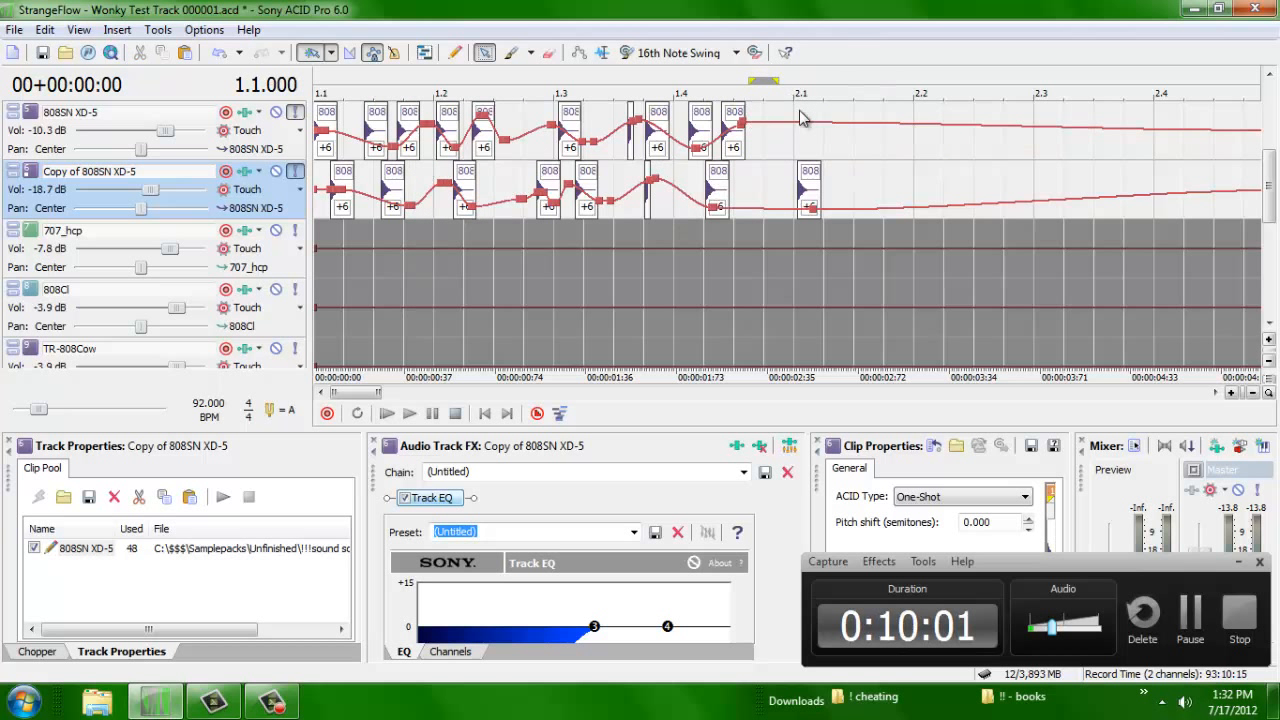
Step: Unsolo both 808SN XD-5 tracks, play the full beat, and set the copied track's volume to -22.9 dB
{"action": "scroll", "coordinate": [800, 118], "scroll_direction": "up", "scroll_amount": 1}
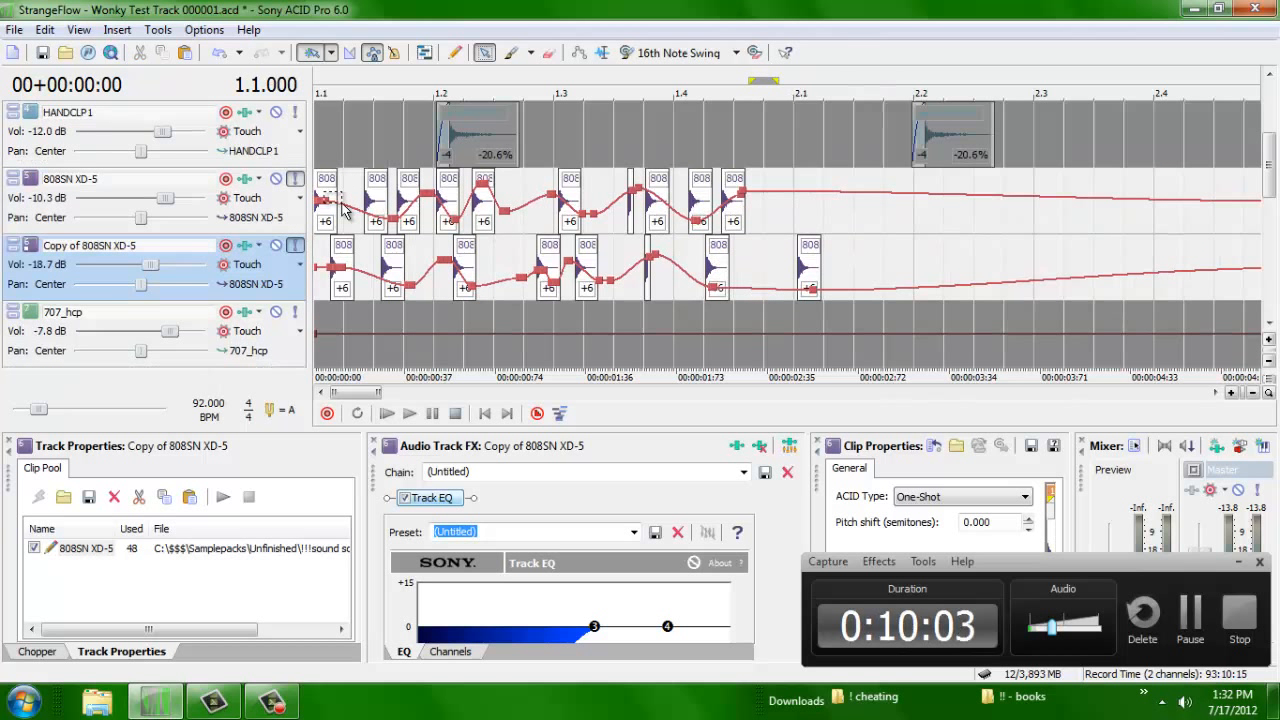
{"action": "left_click", "coordinate": [278, 179]}
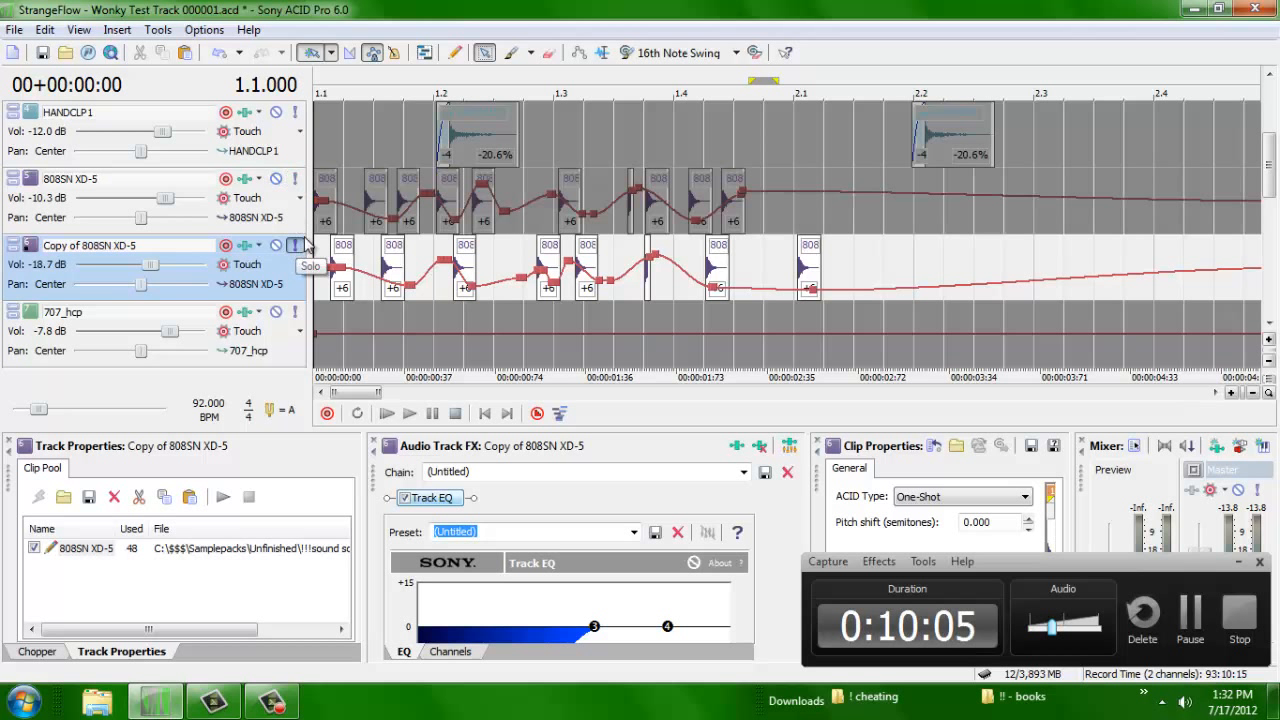
{"action": "left_click", "coordinate": [295, 246]}
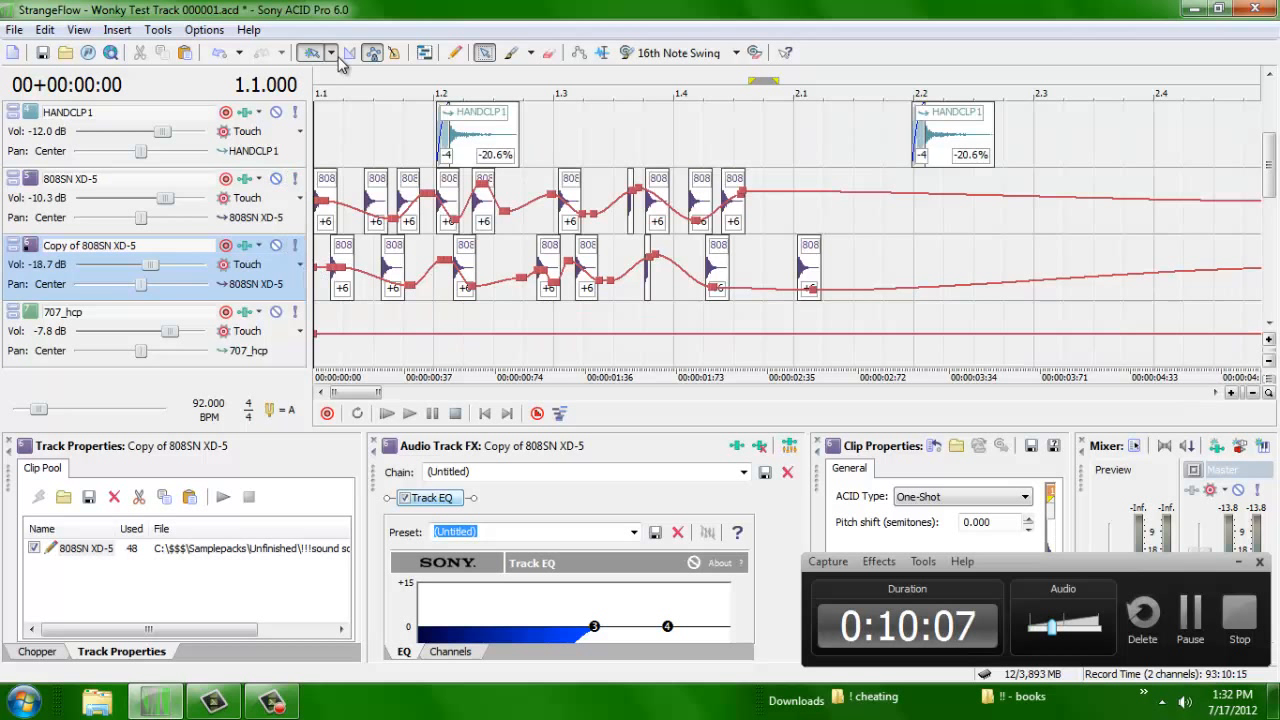
{"action": "key", "text": "space"}
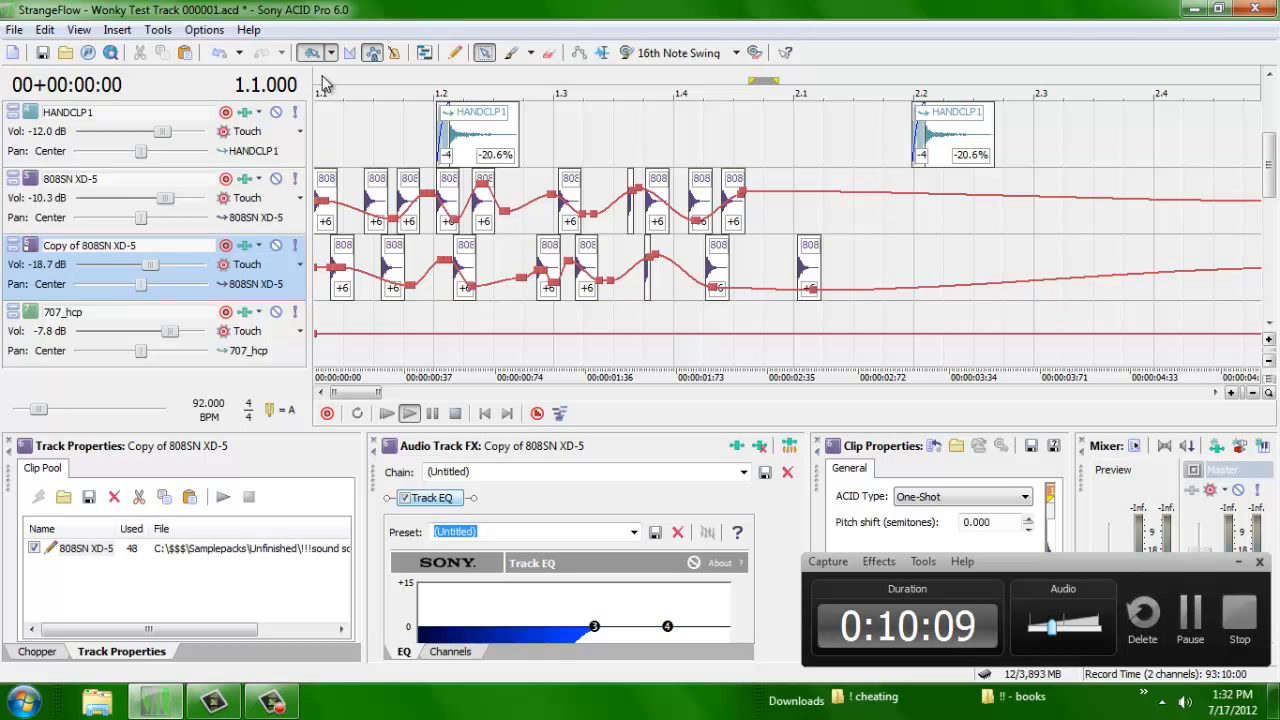
{"action": "key", "text": "space"}
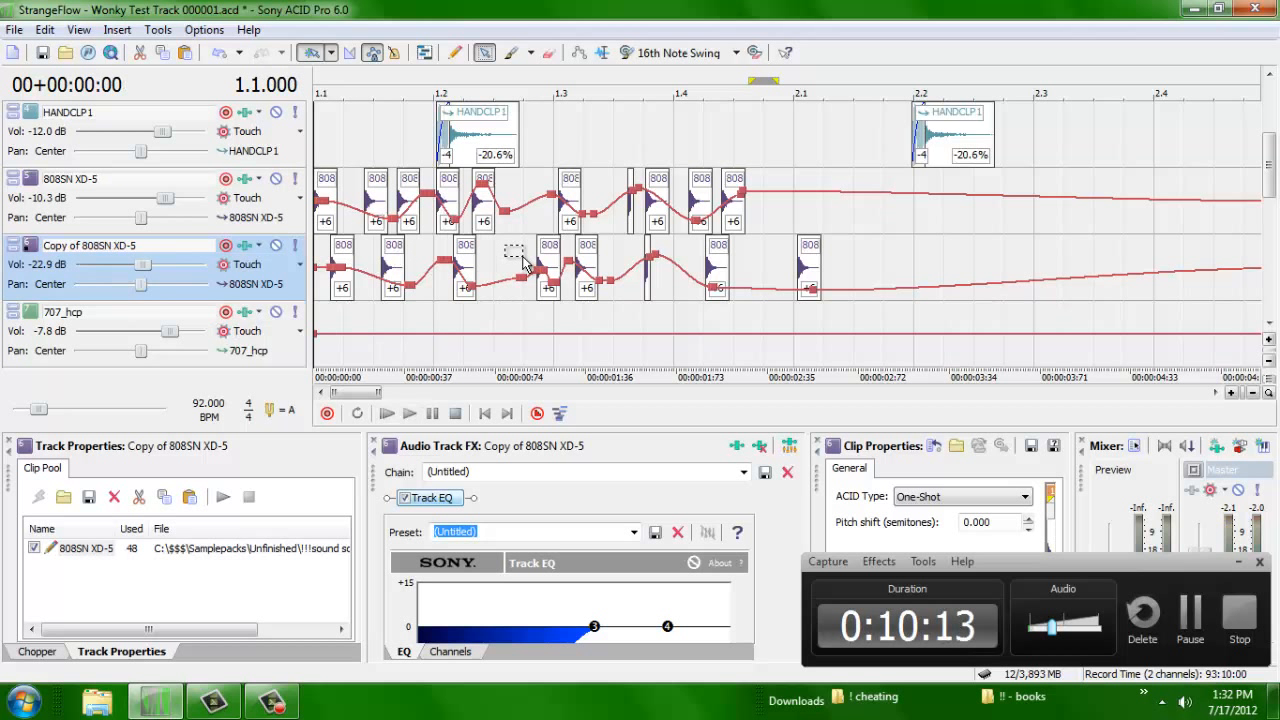
Step: Delete the first hit and the last hit at 2.1 on the copied 808SN XD-5 track, playing the beat in between
{"action": "key", "text": "Delete"}
{"action": "key", "text": "space"}
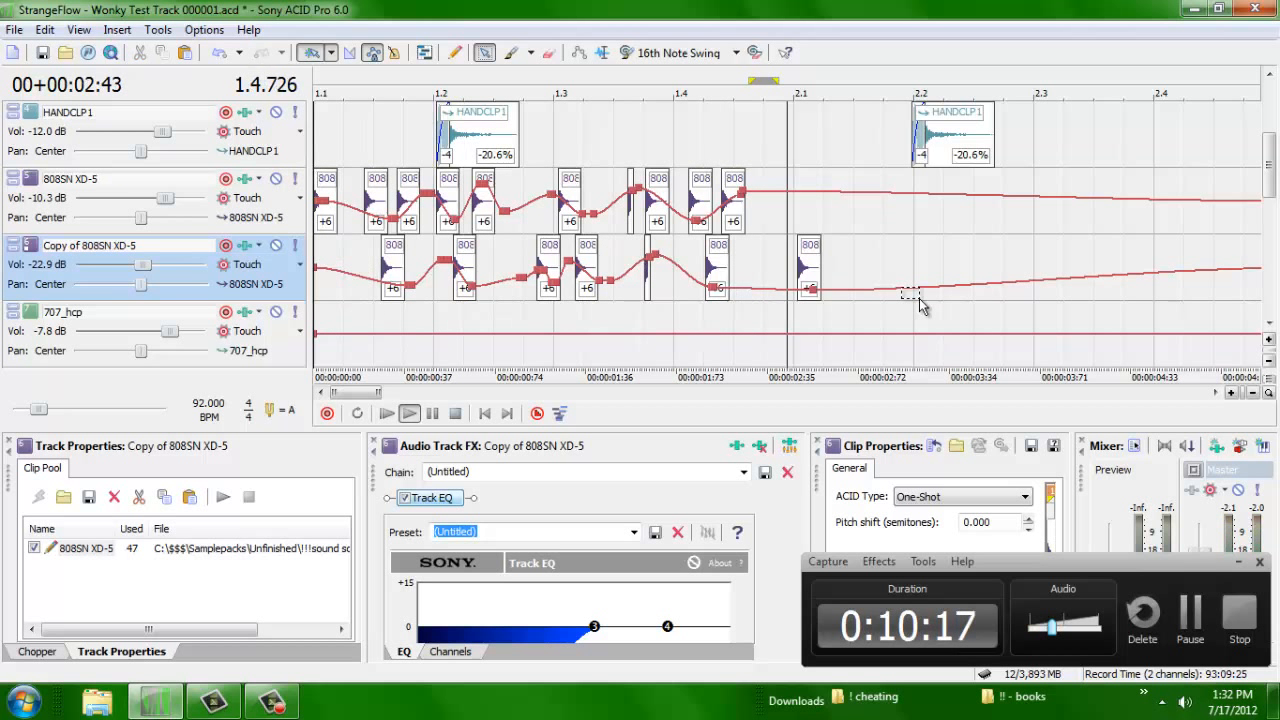
{"action": "key", "text": "space"}
{"action": "left_click", "coordinate": [803, 258]}
{"action": "key", "text": "Delete"}
Step: Reduce the track heights and add a volume envelope point after the last hit, just before 2.1, on both 808SN XD-5 tracks
{"action": "key", "text": "ctrl+shift+Down"}
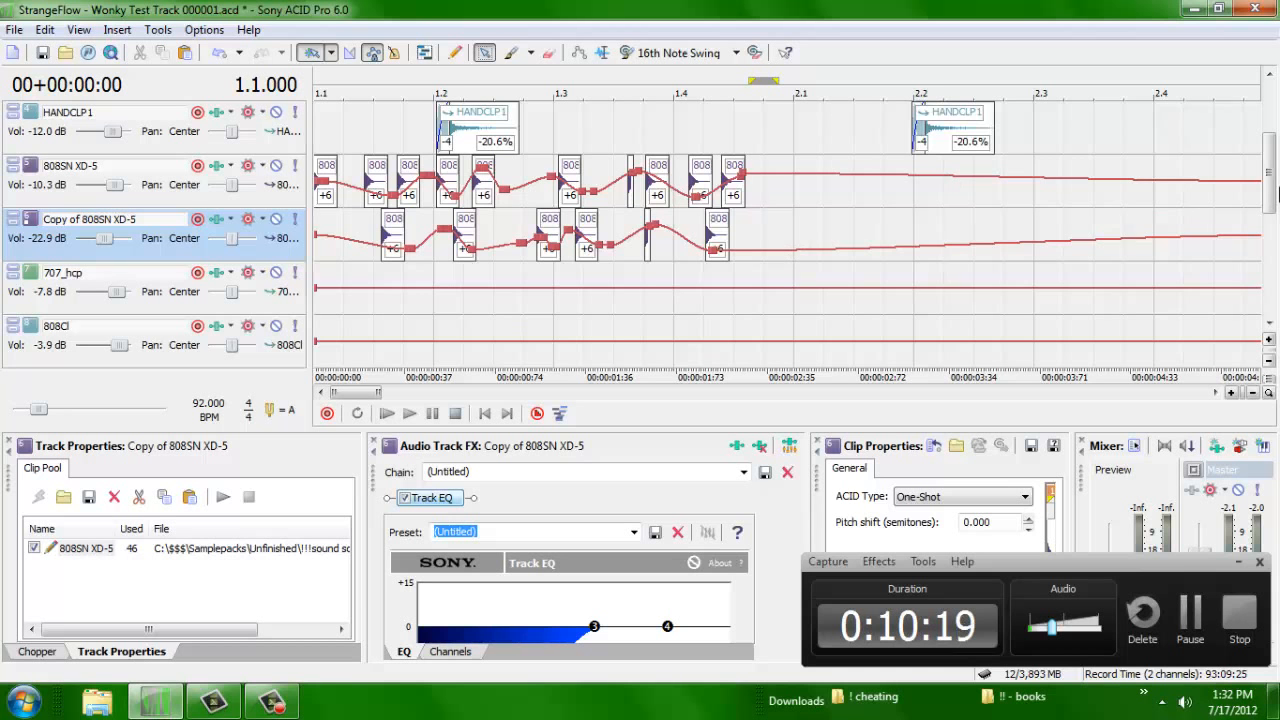
{"action": "left_click_drag", "start_coordinate": [1270, 178], "coordinate": [1270, 158]}
{"action": "key", "text": "ctrl+shift+Down"}
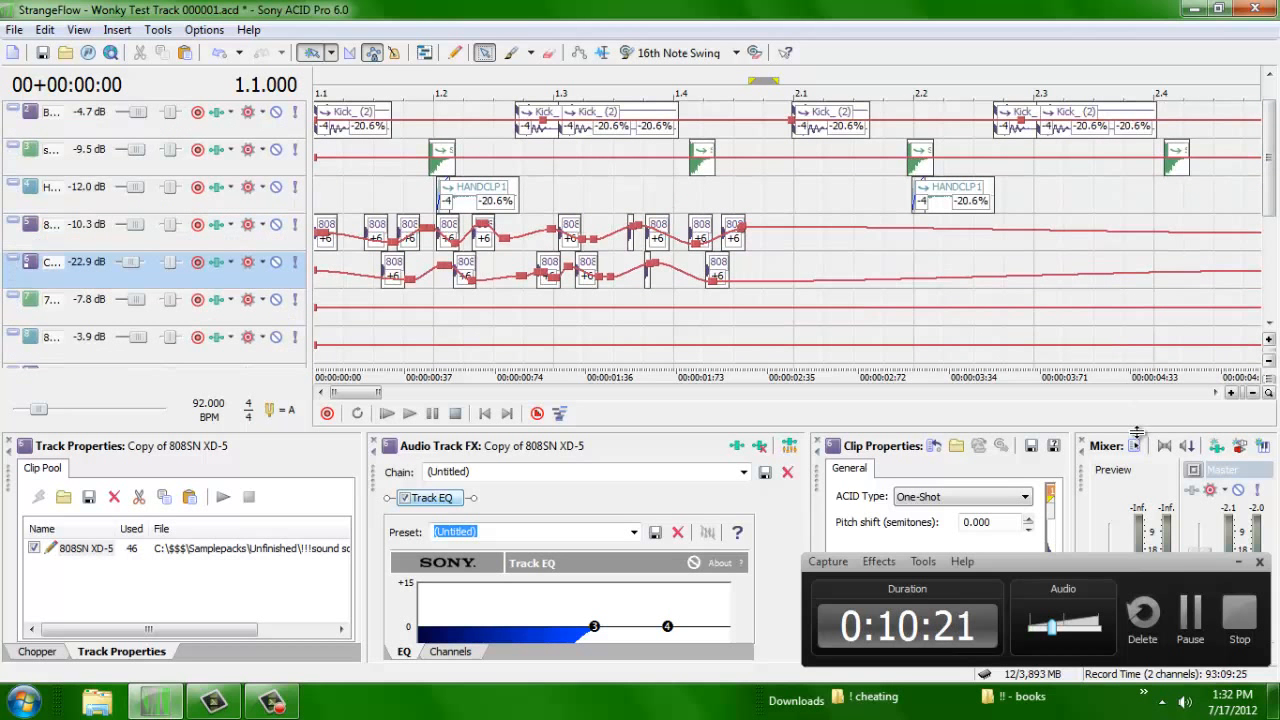
{"action": "left_click", "coordinate": [455, 52]}
{"action": "left_click", "coordinate": [767, 226]}
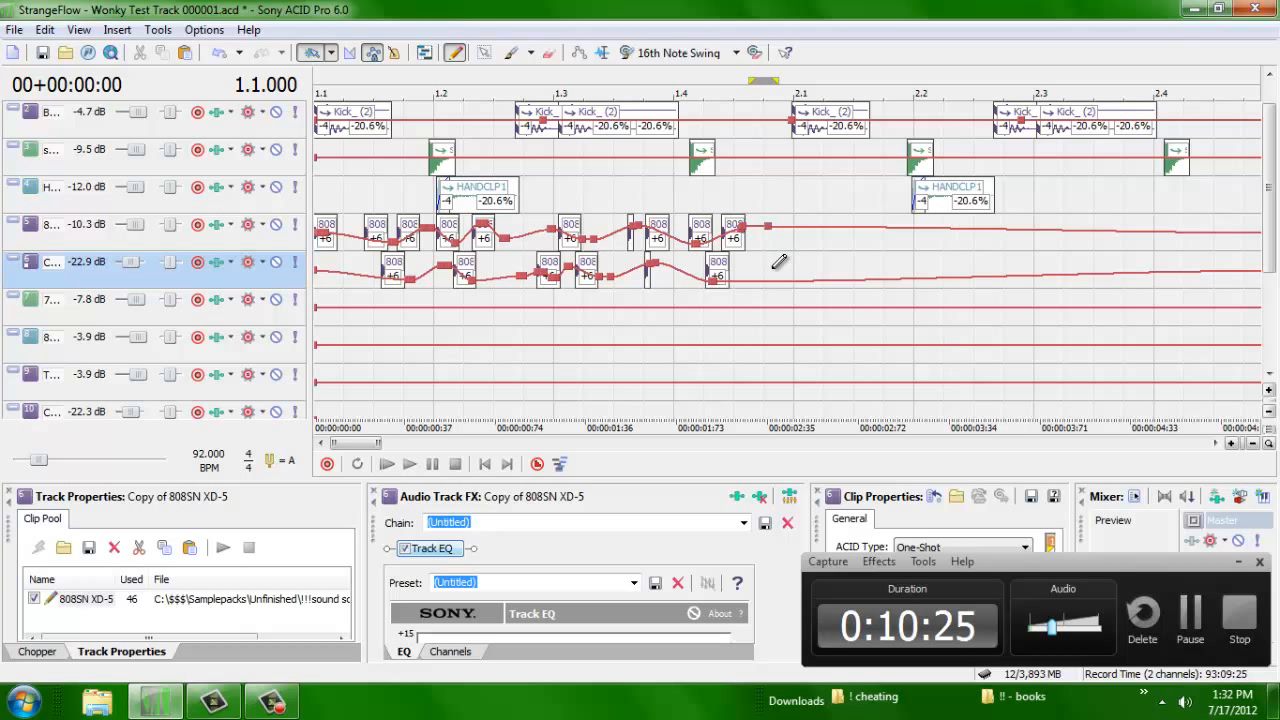
Step: Copy the first-bar hits of both 808SN XD-5 tracks, paste them at 2.1, 3.1 and 4.1, and select all the hits
{"action": "scroll", "coordinate": [771, 285], "scroll_direction": "down", "scroll_amount": 4}
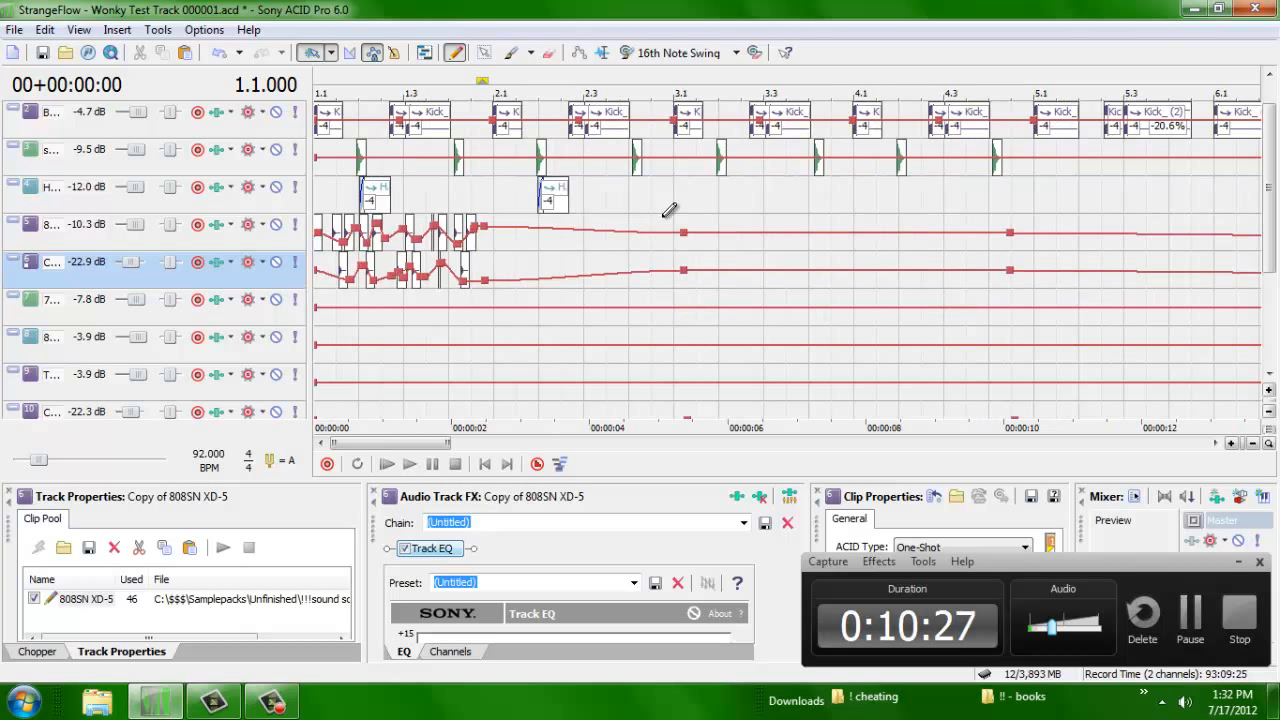
{"action": "left_click", "coordinate": [484, 52]}
{"action": "left_click_drag", "start_coordinate": [520, 310], "coordinate": [318, 232]}
{"action": "left_click", "coordinate": [494, 243]}
{"action": "key", "text": "ctrl+v"}
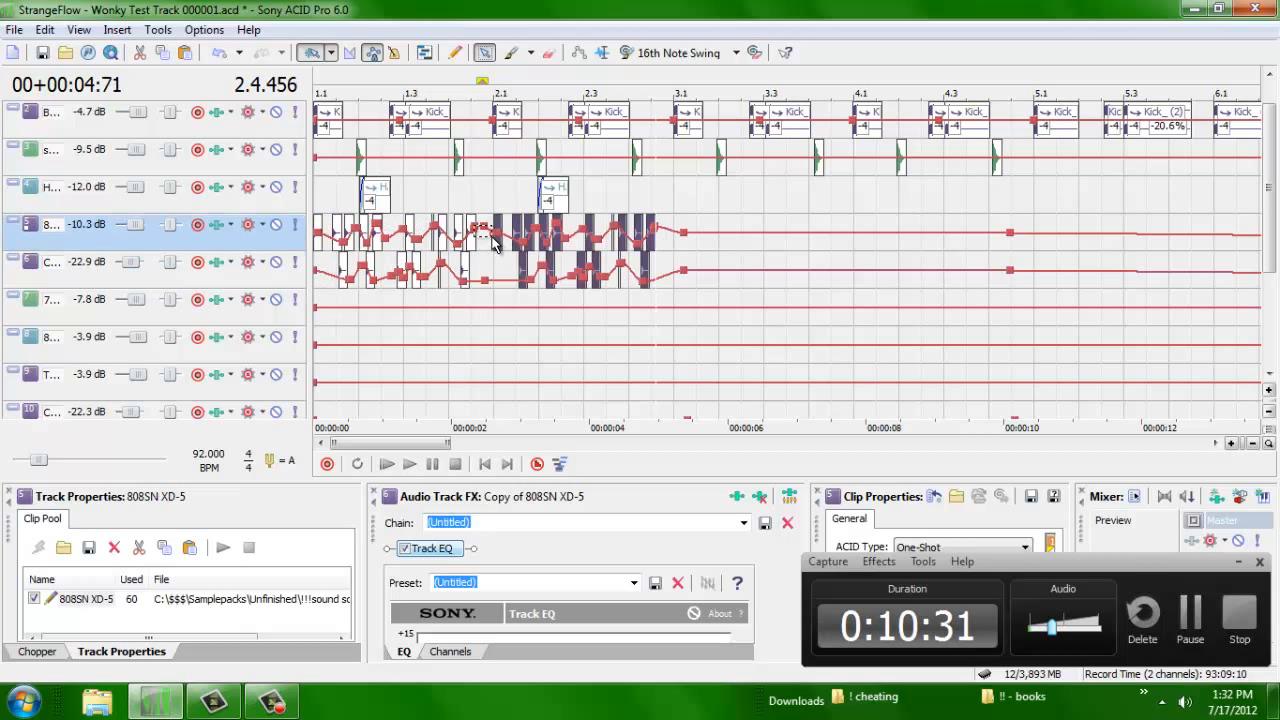
{"action": "left_click", "coordinate": [681, 236]}
{"action": "key", "text": "ctrl+v"}
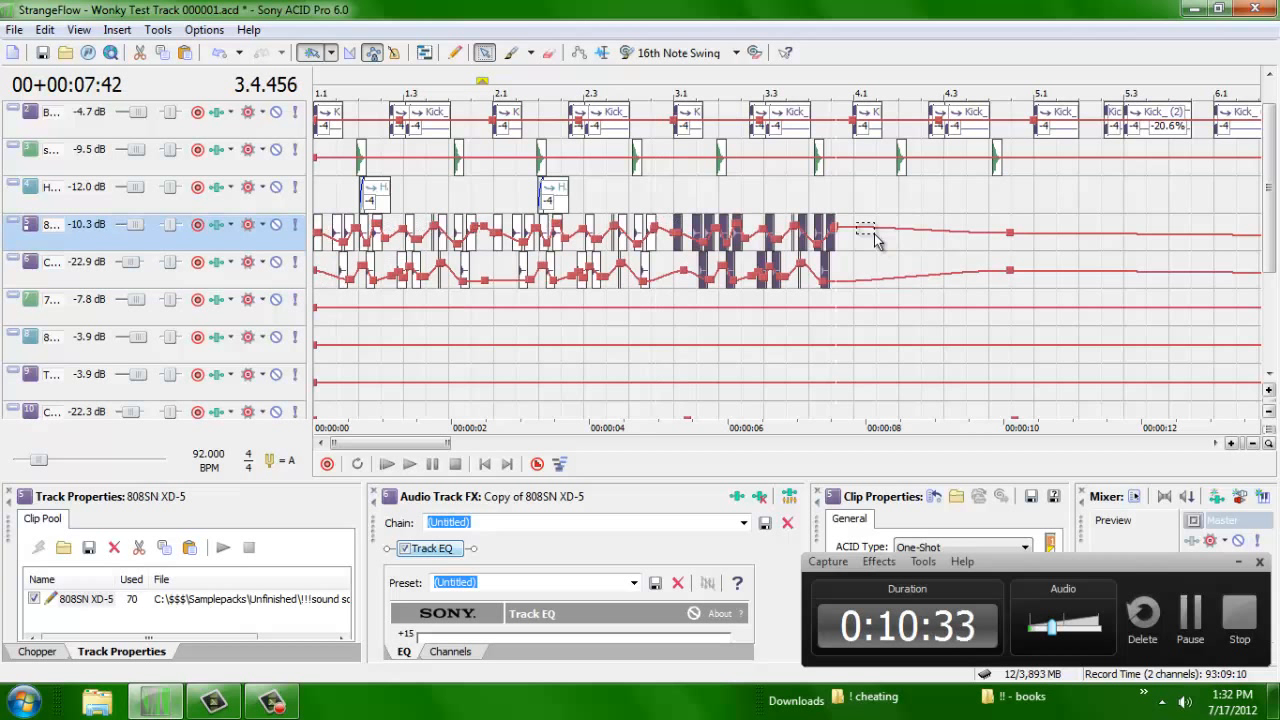
{"action": "key", "text": "ctrl+v"}
{"action": "left_click_drag", "start_coordinate": [1071, 280], "coordinate": [324, 230]}
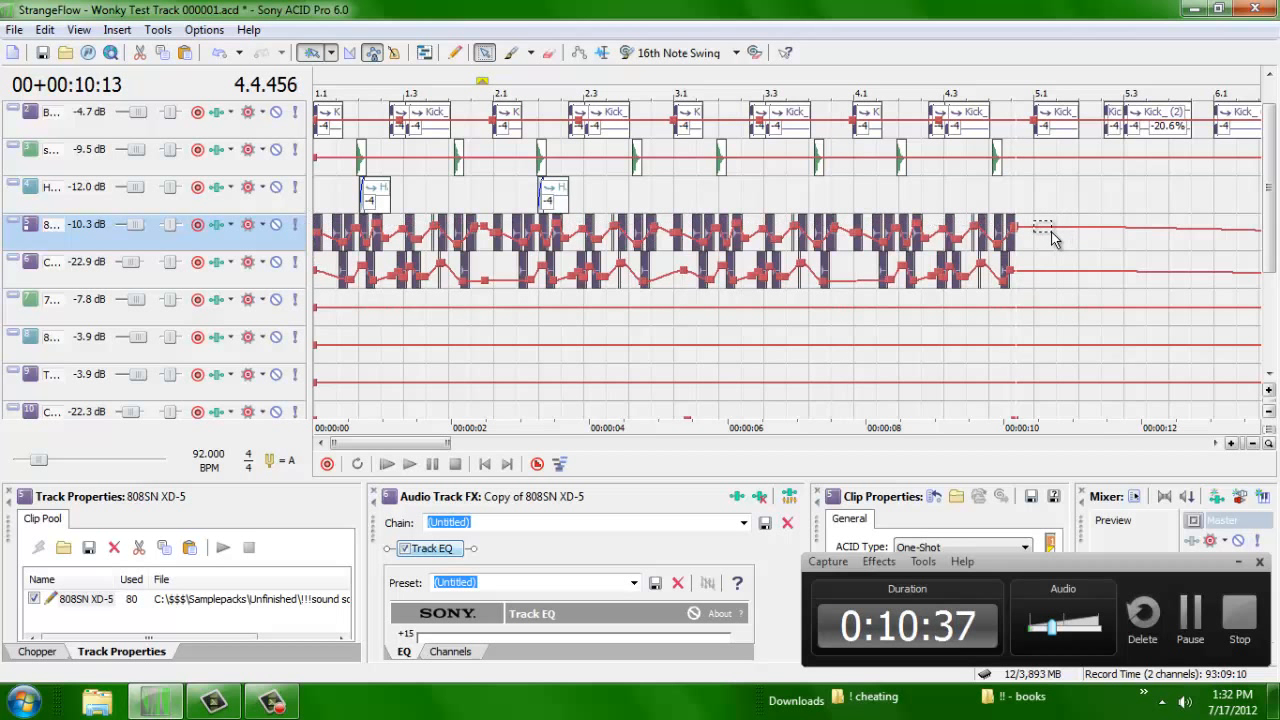
Step: Widen the track list to reveal the track names, hide the volume envelopes, and return to the start of the project
{"action": "scroll", "coordinate": [1052, 240], "scroll_direction": "down", "scroll_amount": 3}
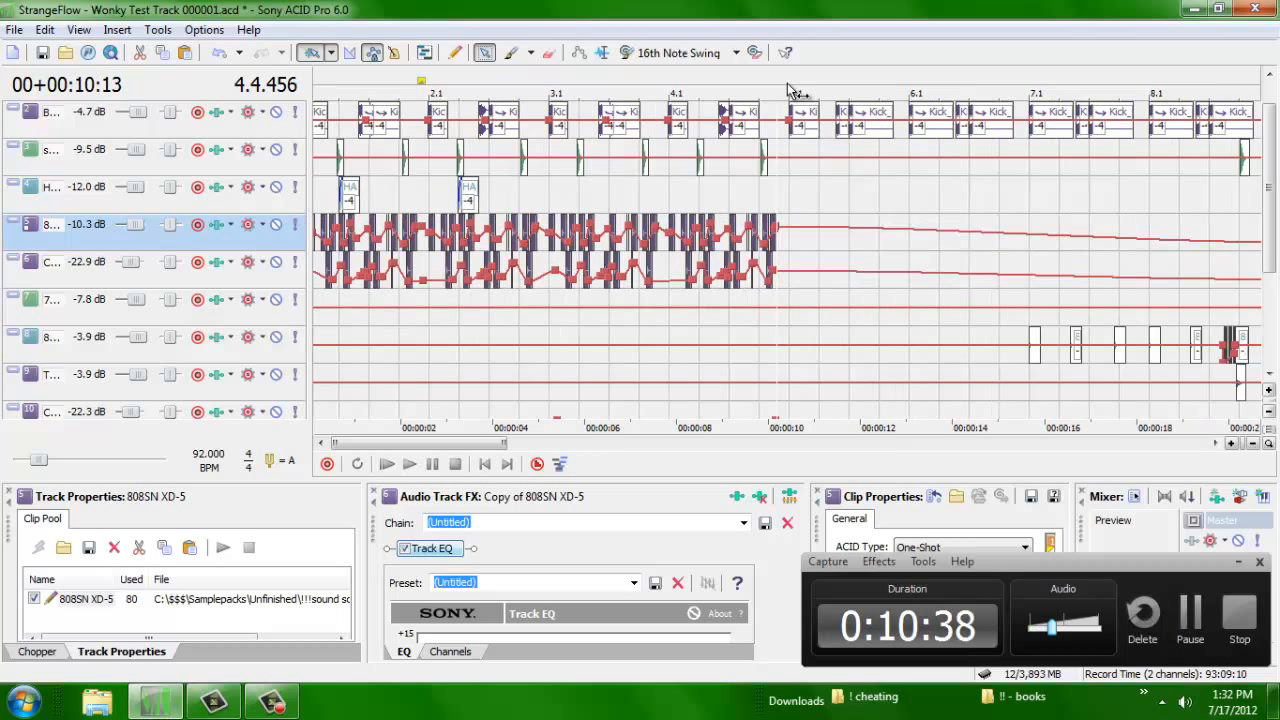
{"action": "left_click", "coordinate": [455, 52]}
{"action": "scroll", "coordinate": [483, 210], "scroll_direction": "down", "scroll_amount": 2}
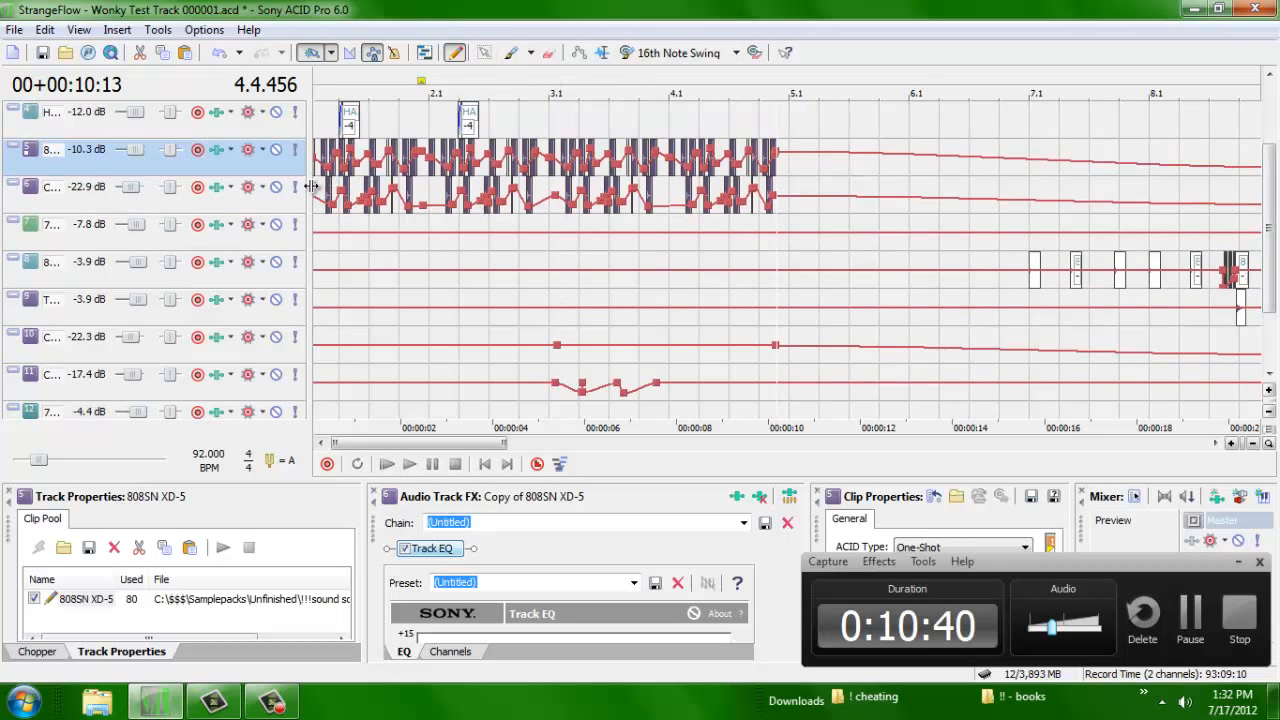
{"action": "left_click_drag", "start_coordinate": [311, 187], "coordinate": [422, 235]}
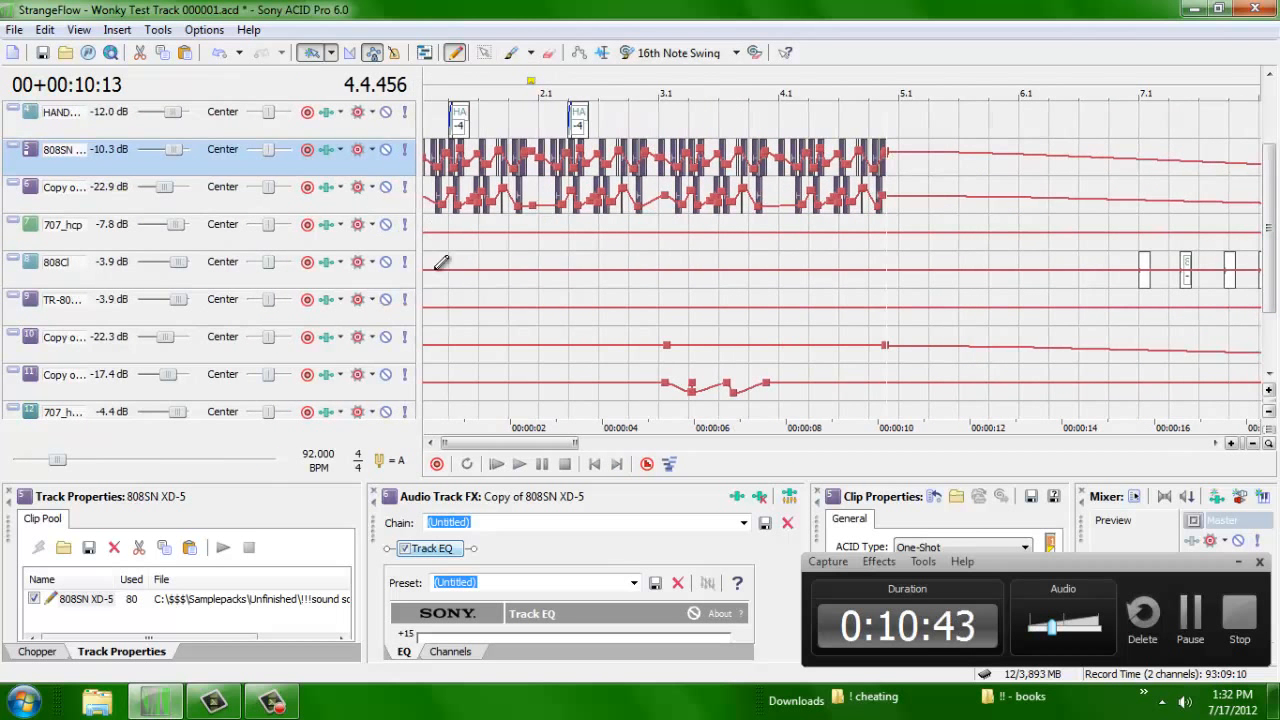
{"action": "key", "text": "v"}
{"action": "key", "text": "ctrl+Home"}
{"action": "scroll", "coordinate": [448, 309], "scroll_direction": "up", "scroll_amount": 1}
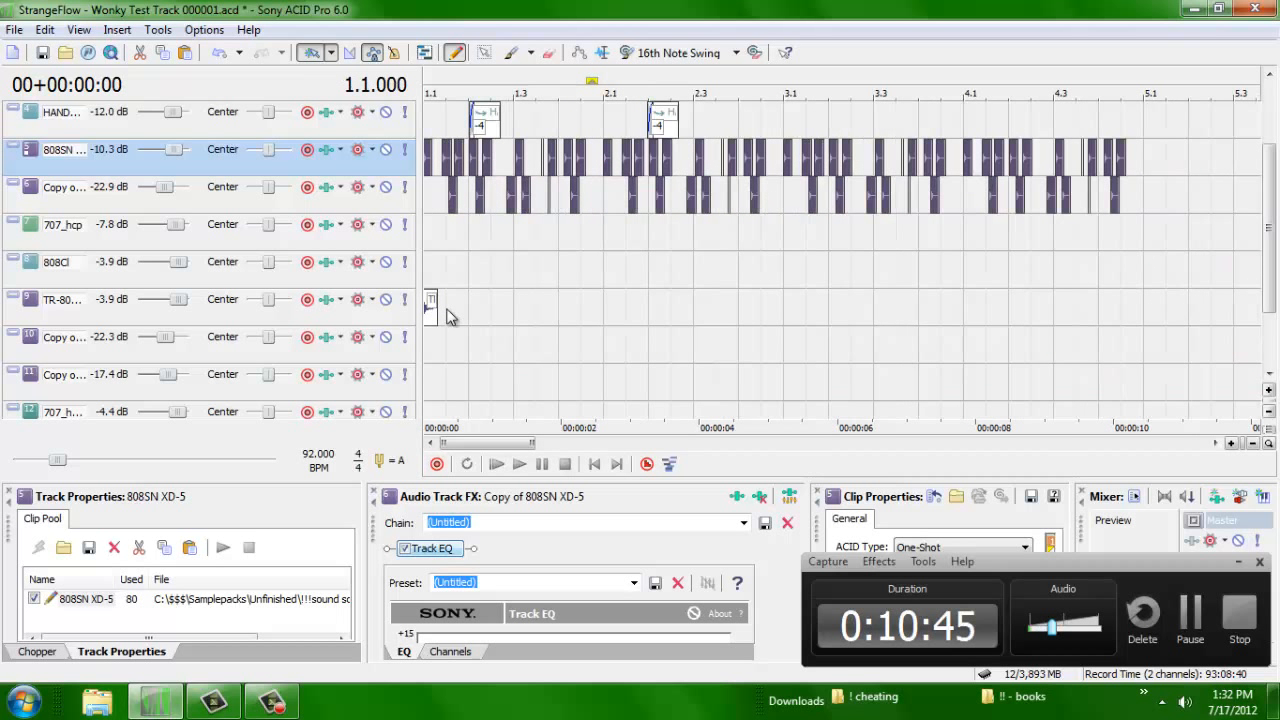
Step: Solo the TR-808Cow track, play its opening hit, and select that hit at 1.1.000
{"action": "left_click", "coordinate": [404, 300]}
{"action": "key", "text": "space"}
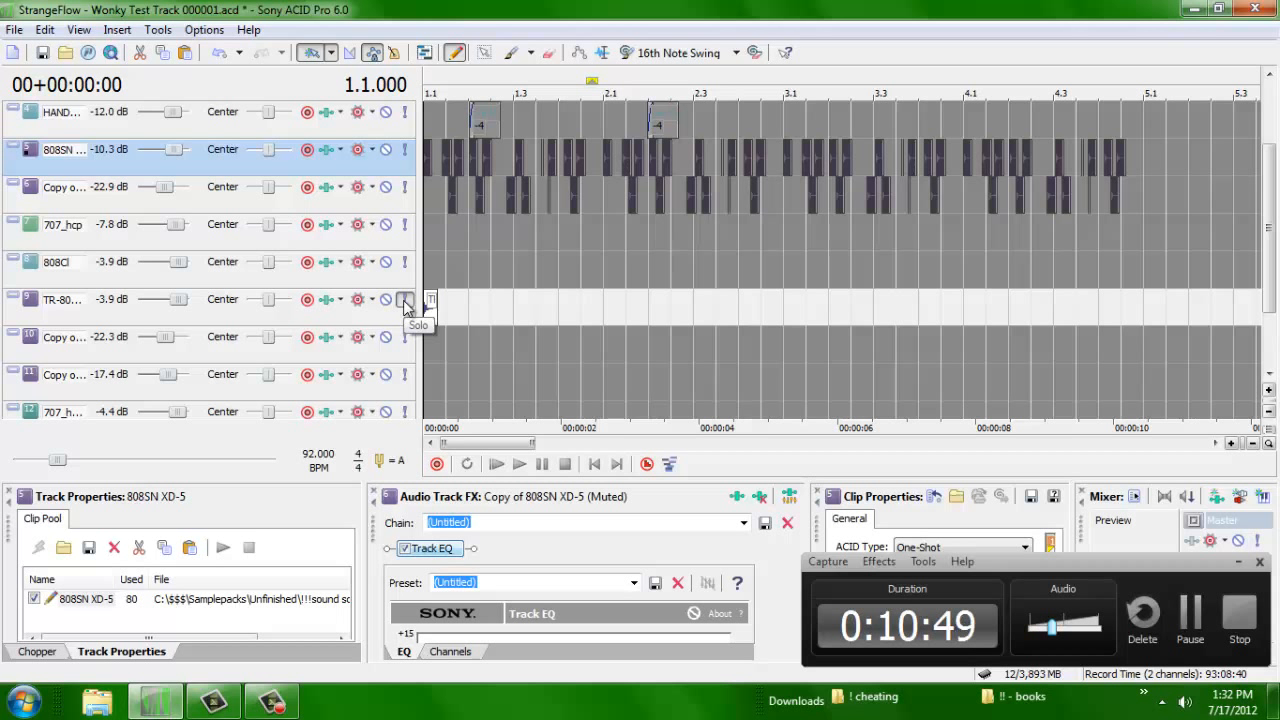
{"action": "left_click", "coordinate": [433, 318]}
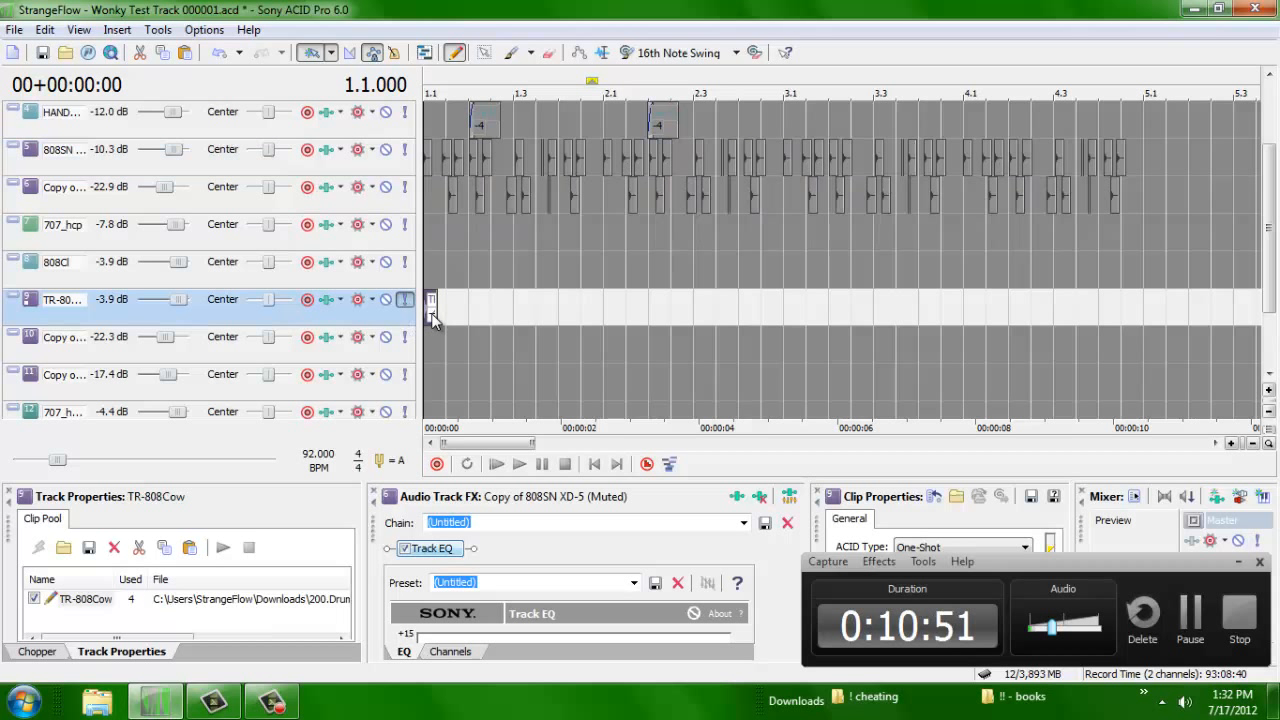
Step: Lengthen the opening TR-808Cow hit to about midway between 1.2 and 1.3, and unsolo its track
{"action": "key", "text": "space"}
{"action": "left_click_drag", "start_coordinate": [436, 314], "coordinate": [492, 328]}
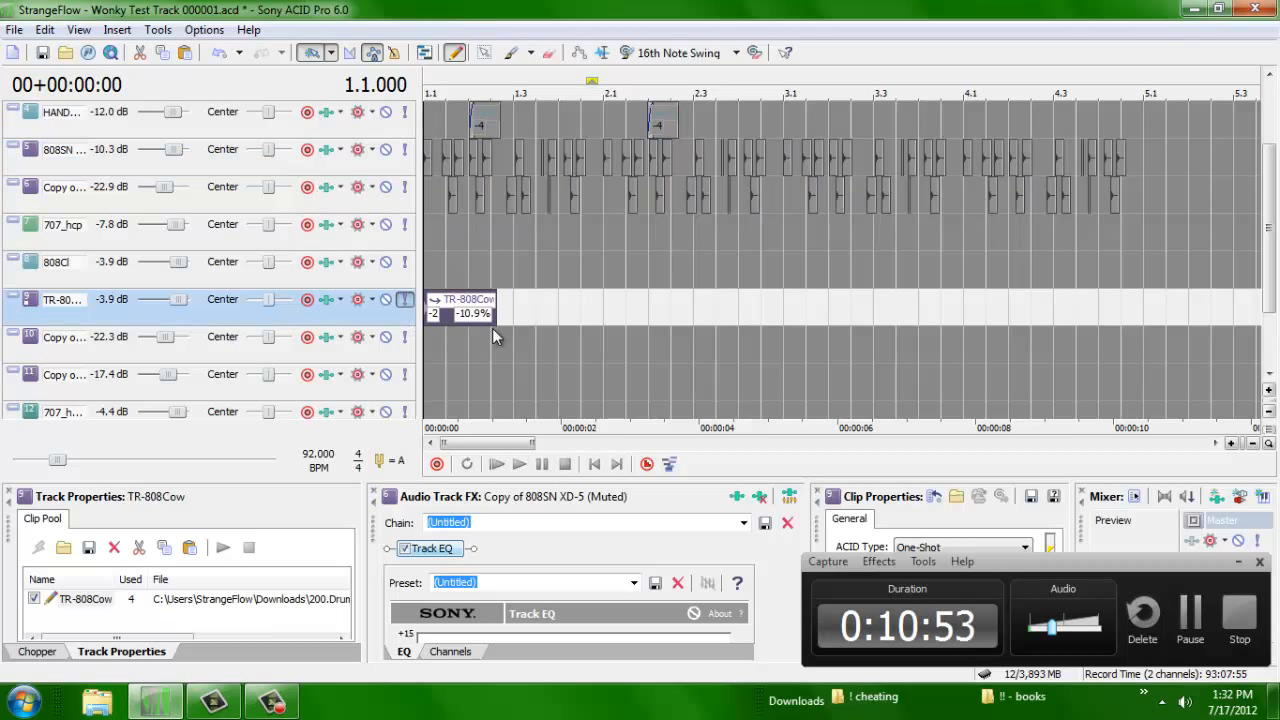
{"action": "left_click", "coordinate": [404, 301]}
{"action": "left_click", "coordinate": [448, 308]}
{"action": "scroll", "coordinate": [448, 308], "scroll_direction": "up", "scroll_amount": 3}
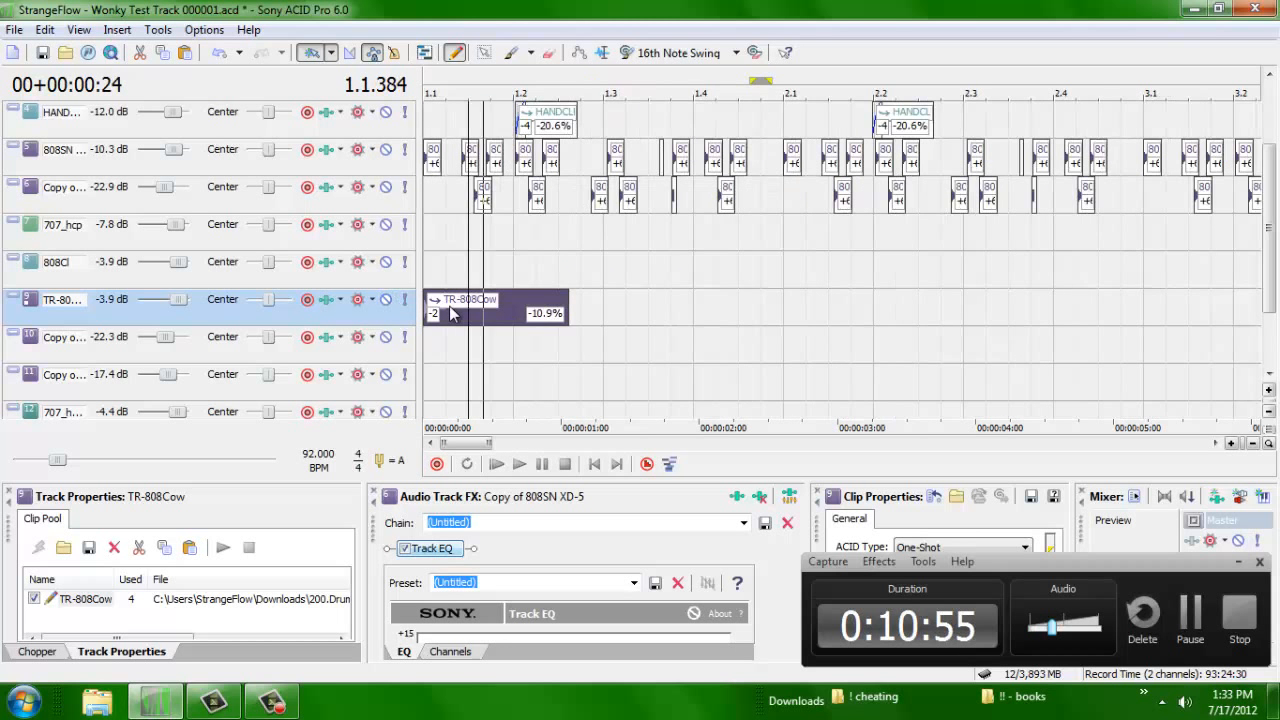
Step: Narrow the track list and lower the TR-808Cow track's volume to -7.0 dB while listening to the beat
{"action": "left_click_drag", "start_coordinate": [422, 281], "coordinate": [361, 281]}
{"action": "key", "text": "ctrl+shift+Down"}
{"action": "key", "text": "ctrl+shift+Down"}
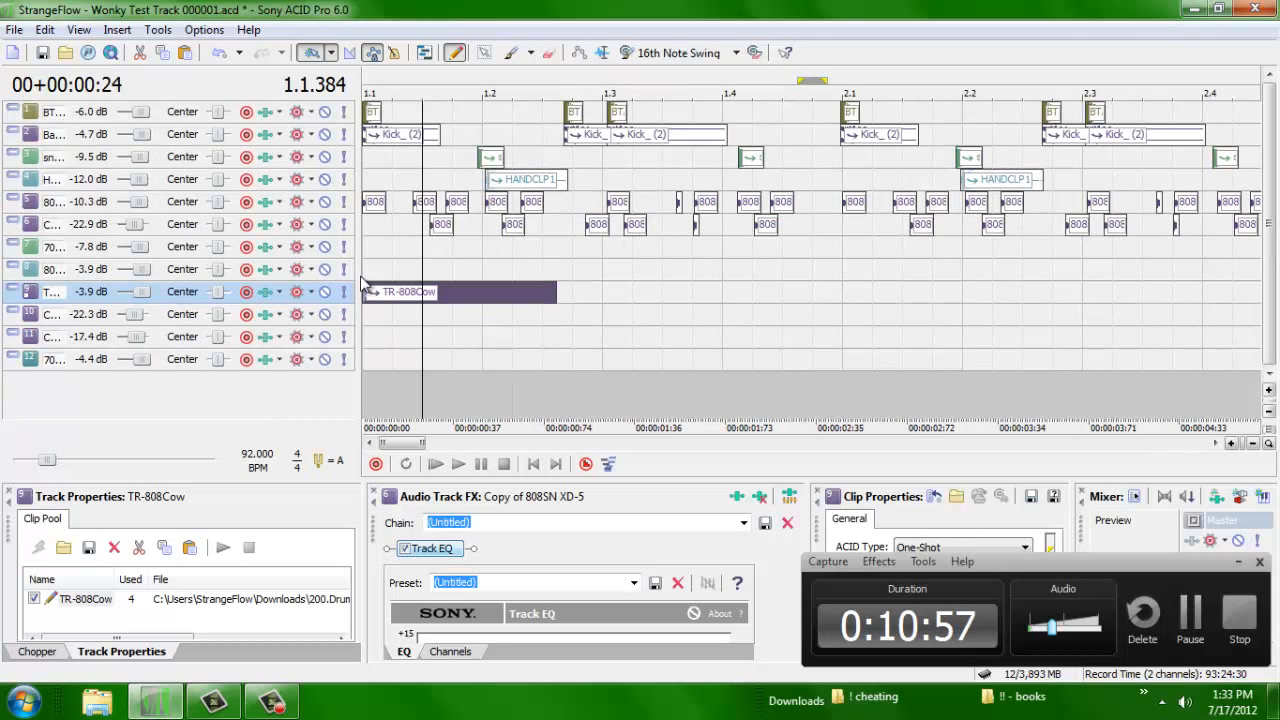
{"action": "left_click", "coordinate": [125, 297]}
{"action": "key", "text": "space"}
{"action": "key", "text": "space"}
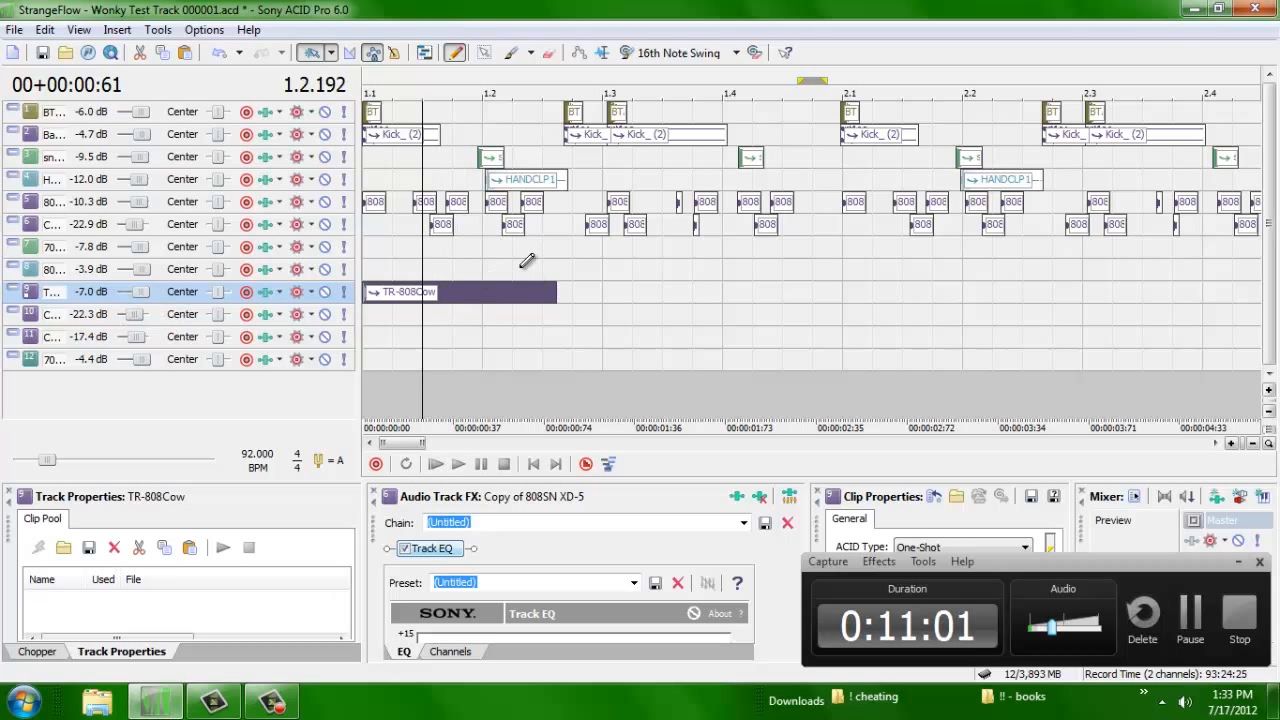
Step: Copy the opening TR-808Cow hit to just after 2.1 and play the beat
{"action": "left_click", "coordinate": [531, 270]}
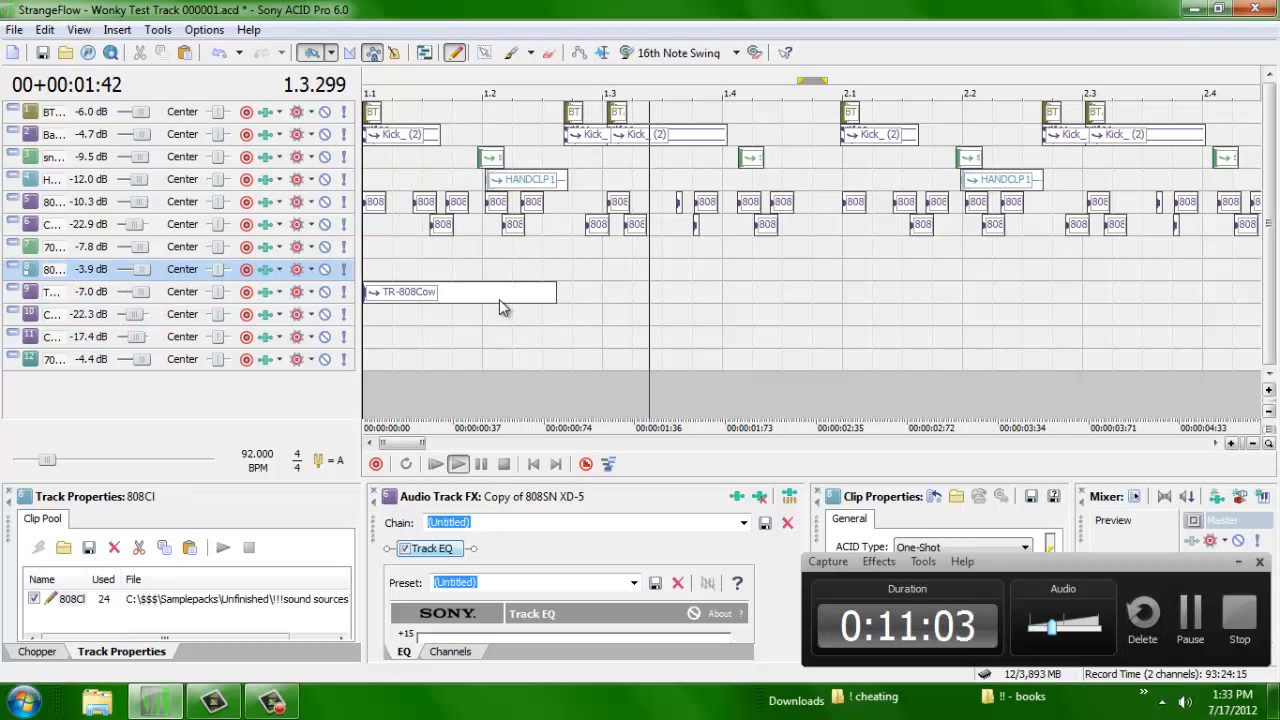
{"action": "left_click", "coordinate": [499, 298]}
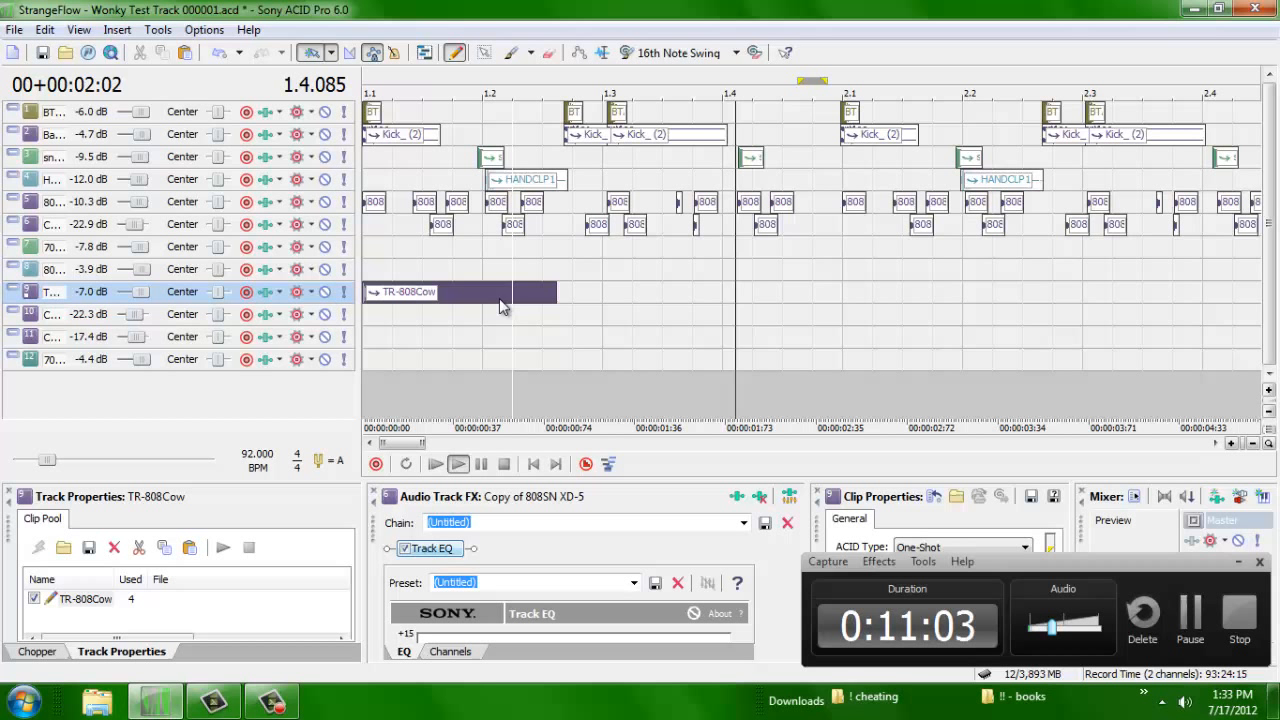
{"action": "left_click", "coordinate": [843, 290]}
{"action": "key", "text": "space"}
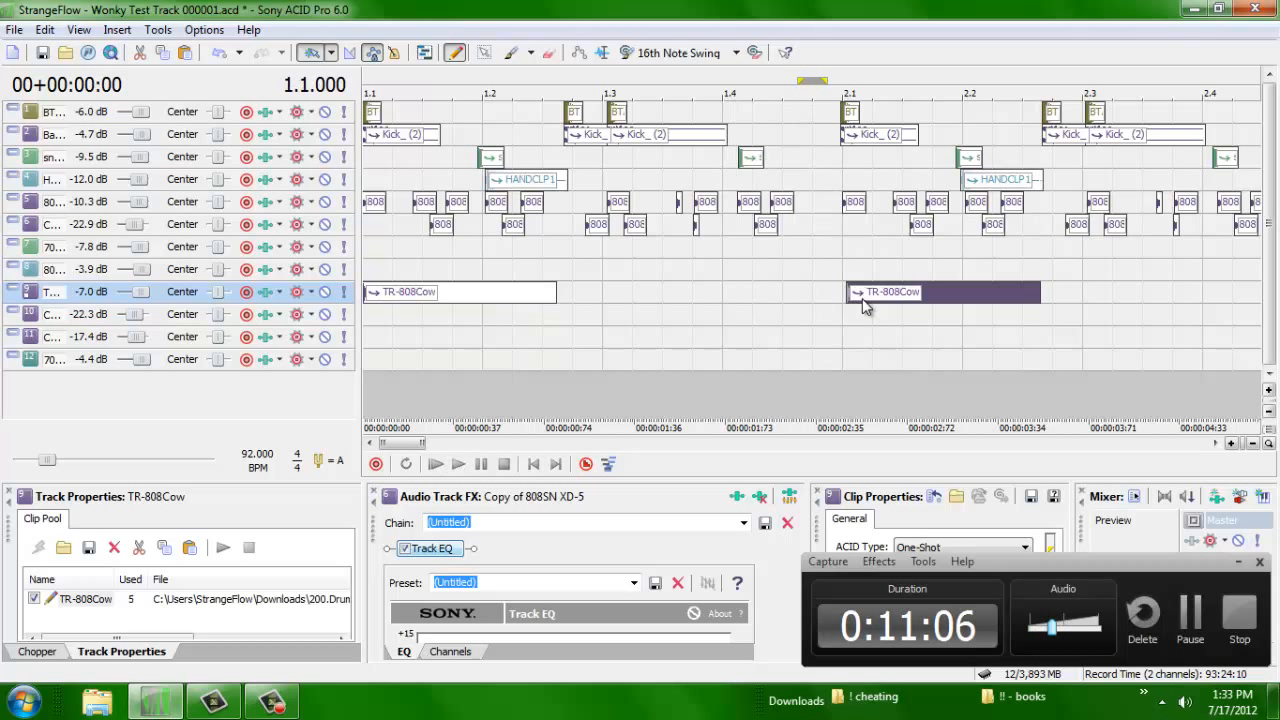
{"action": "key", "text": "space"}
{"action": "left_click", "coordinate": [476, 300]}
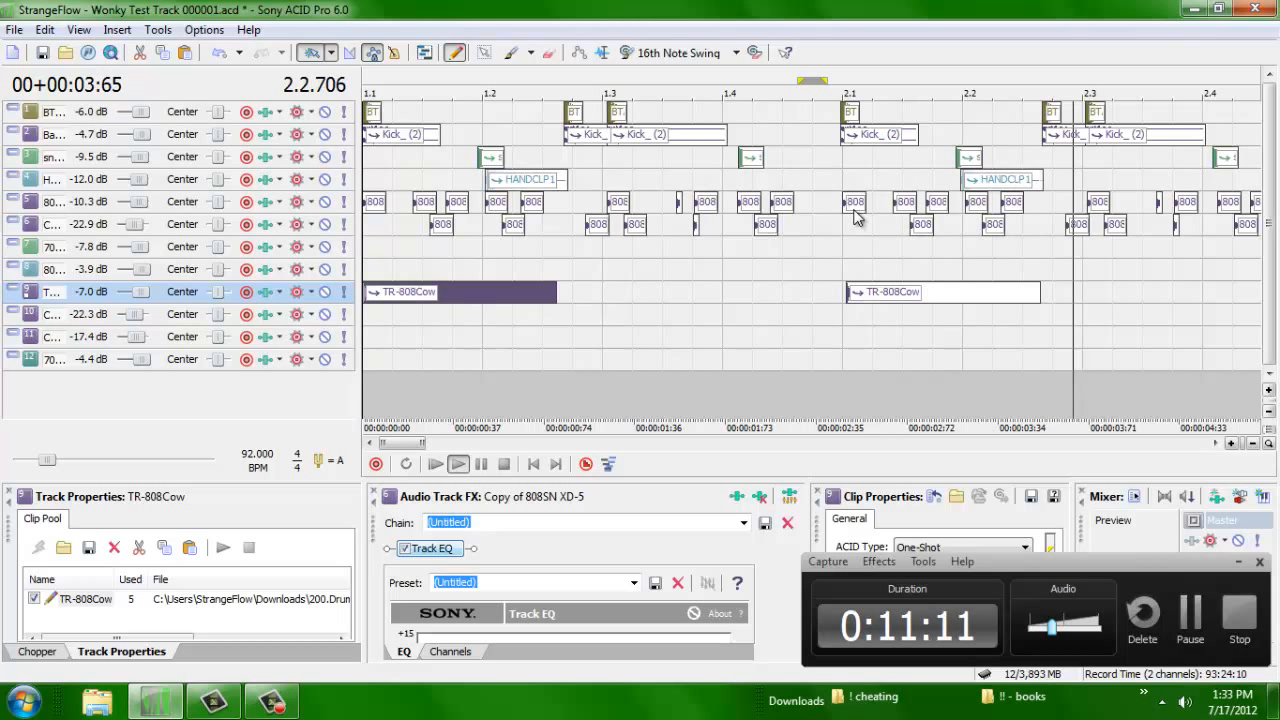
Step: Paste further copies of the TR-808Cow hit slightly ahead of 3.1 and 4.1
{"action": "scroll", "coordinate": [597, 302], "scroll_direction": "down", "scroll_amount": 3}
{"action": "left_click", "coordinate": [603, 293]}
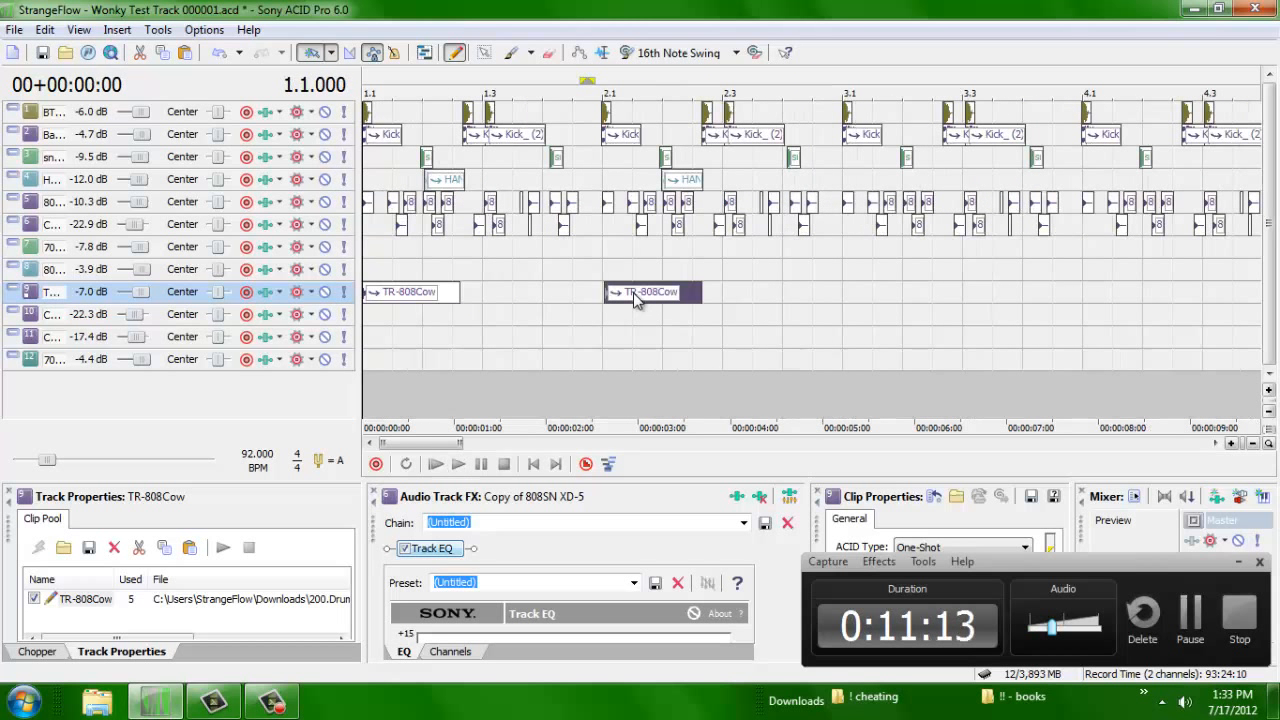
{"action": "left_click", "coordinate": [852, 305]}
{"action": "key", "text": "Delete"}
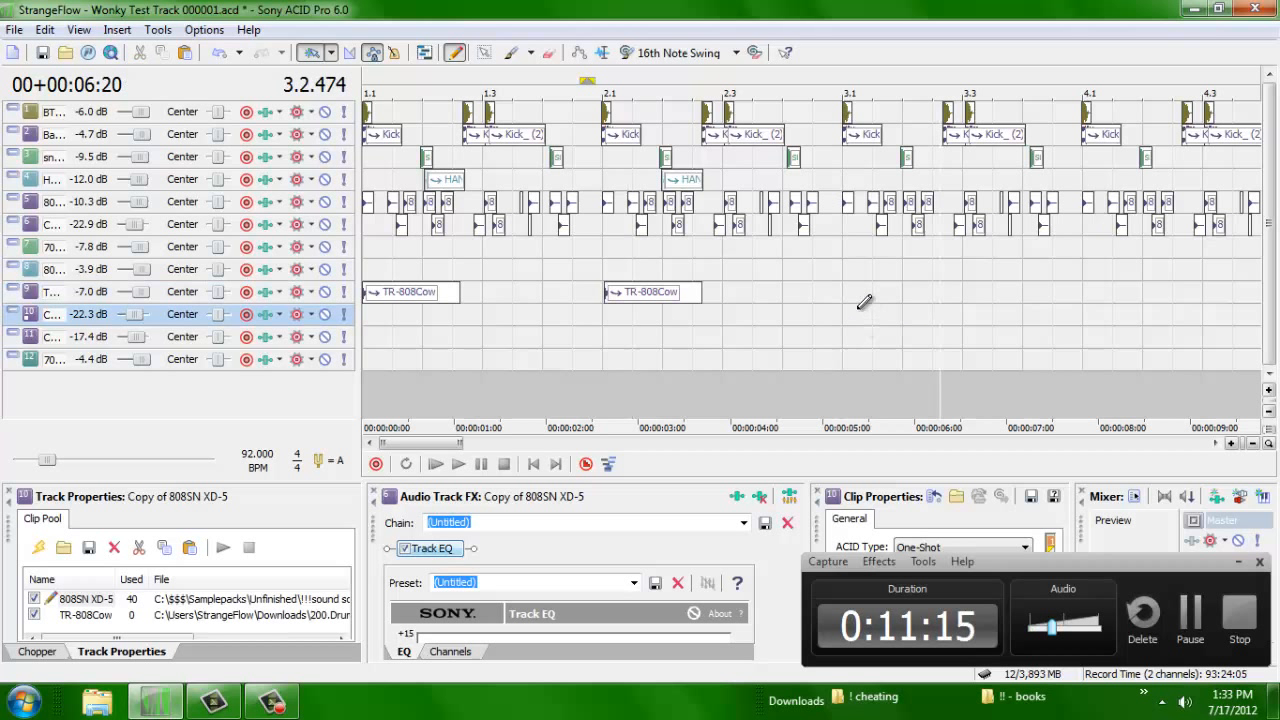
{"action": "left_click", "coordinate": [856, 298]}
{"action": "key", "text": "ctrl+v"}
{"action": "left_click_drag", "start_coordinate": [856, 298], "coordinate": [852, 298]}
{"action": "scroll", "coordinate": [1097, 302], "scroll_direction": "down", "scroll_amount": 2}
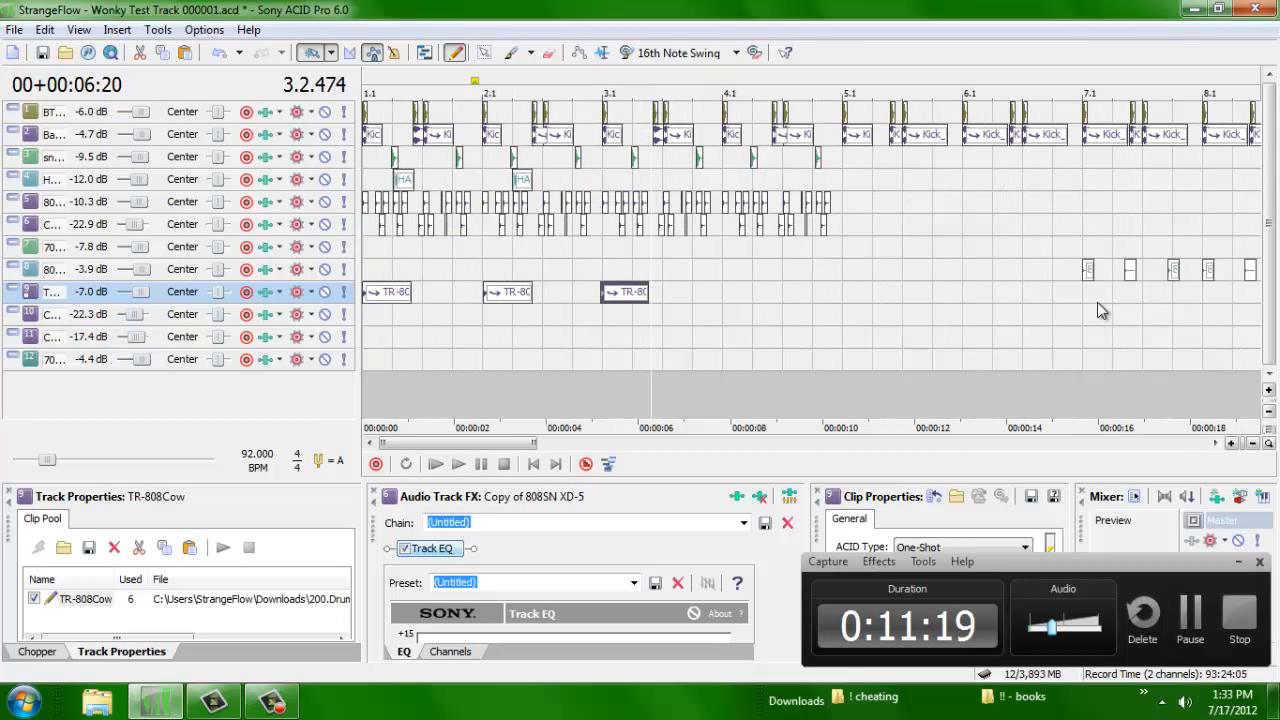
{"action": "left_click", "coordinate": [737, 290]}
{"action": "key", "text": "ctrl+v"}
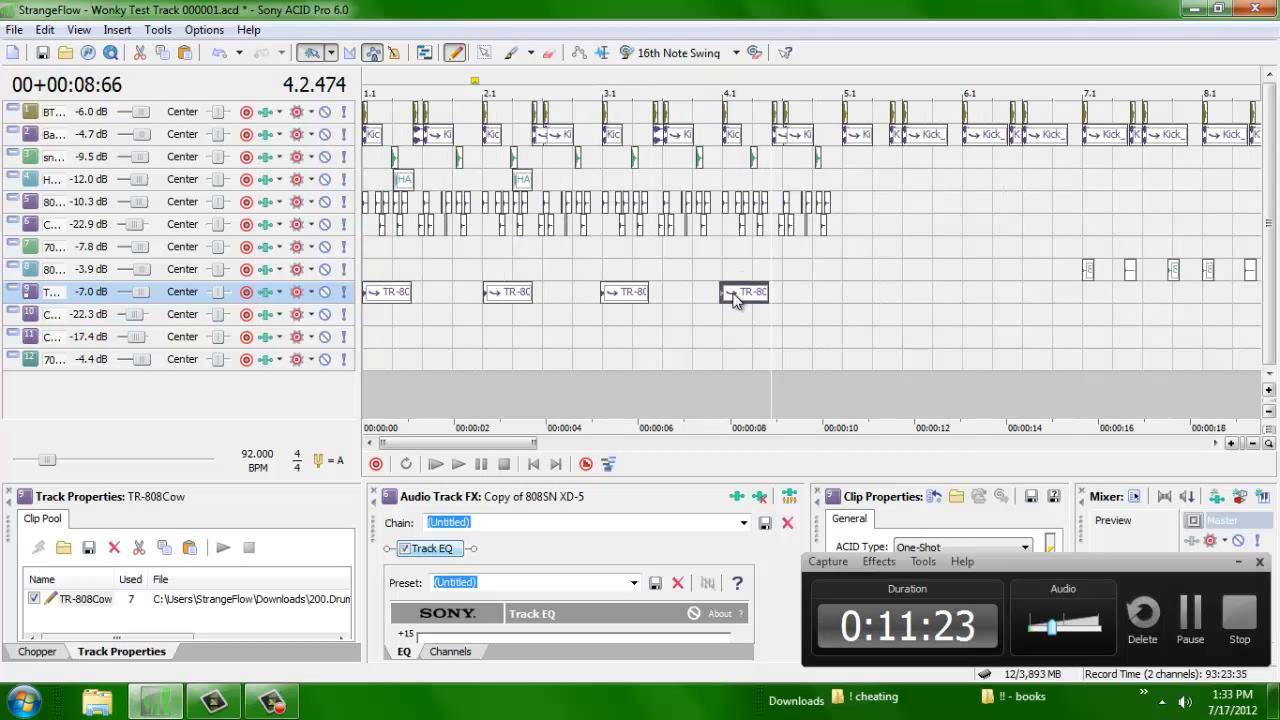
Step: Trim the TR-808Cow hit just after 2.1 down to a tiny sliver
{"action": "key", "text": "Up"}
{"action": "key", "text": "Up"}
{"action": "key", "text": "ctrl+shift+Up"}
{"action": "key", "text": "Left"}
{"action": "key", "text": "Down"}
{"action": "key", "text": "Down"}
{"action": "key", "text": "Down"}
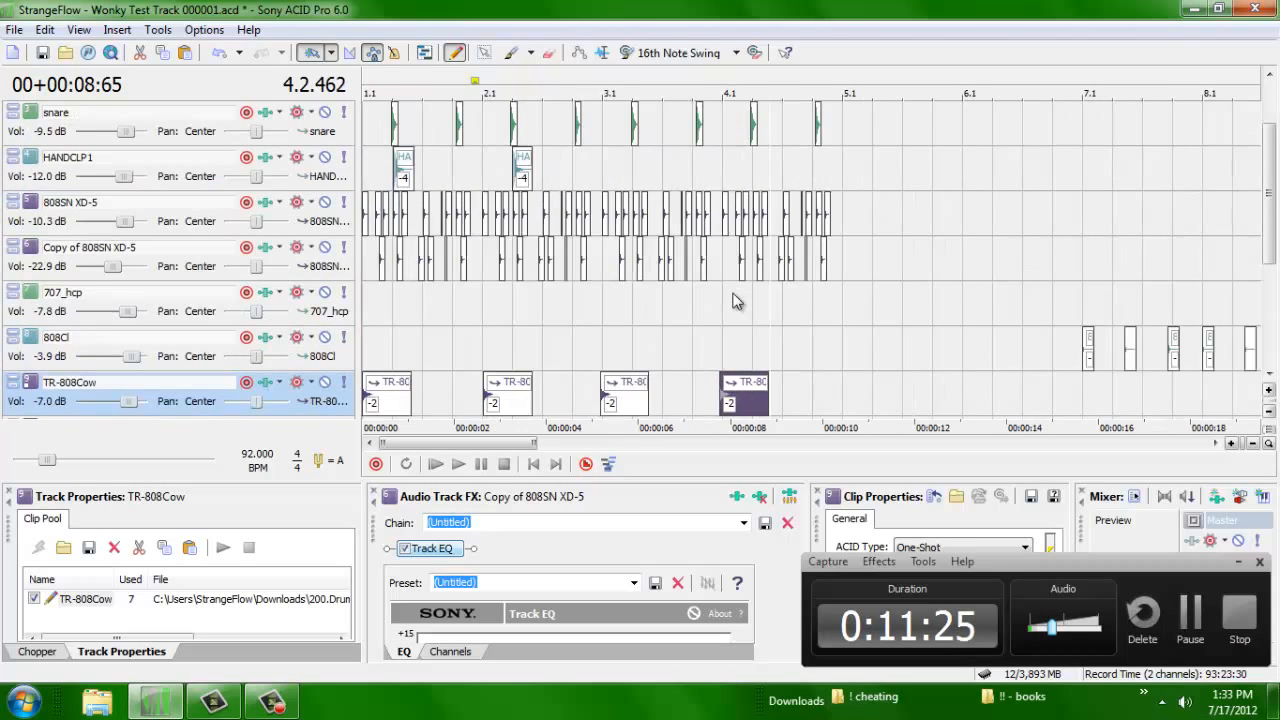
{"action": "key", "text": "Home"}
{"action": "key", "text": "ctrl+shift+Up"}
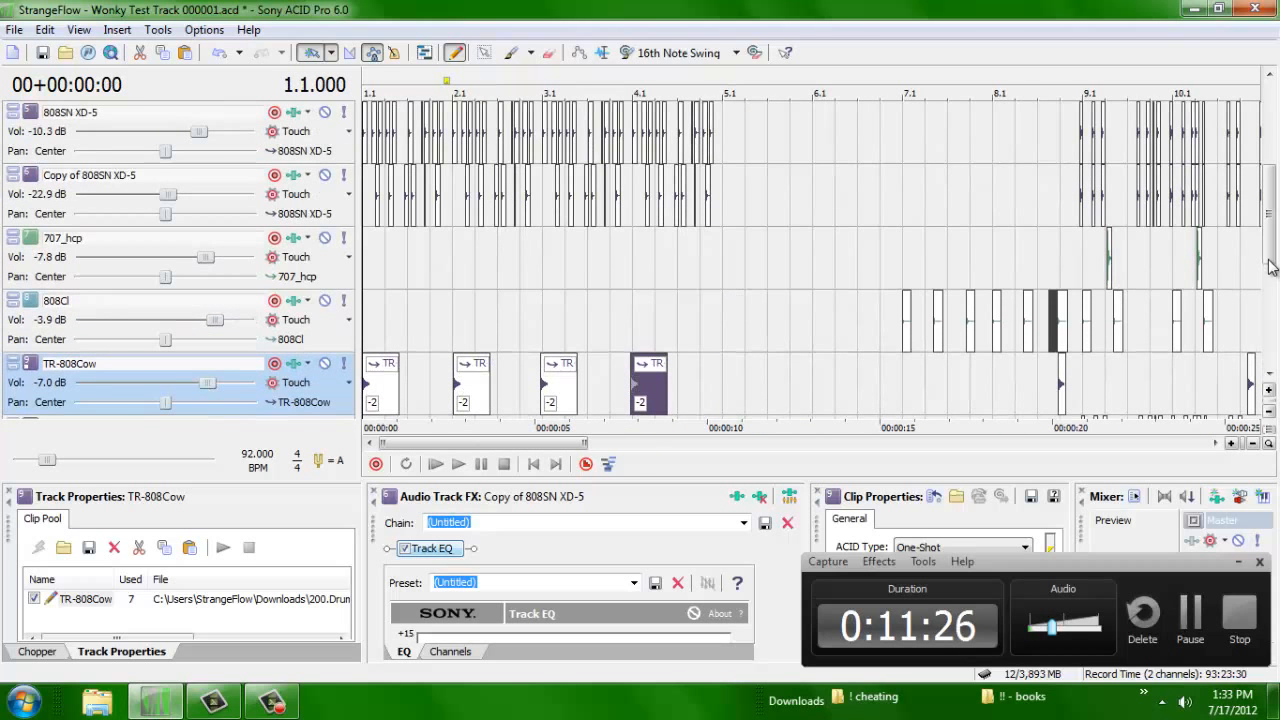
{"action": "key", "text": "Up"}
{"action": "key", "text": "Up"}
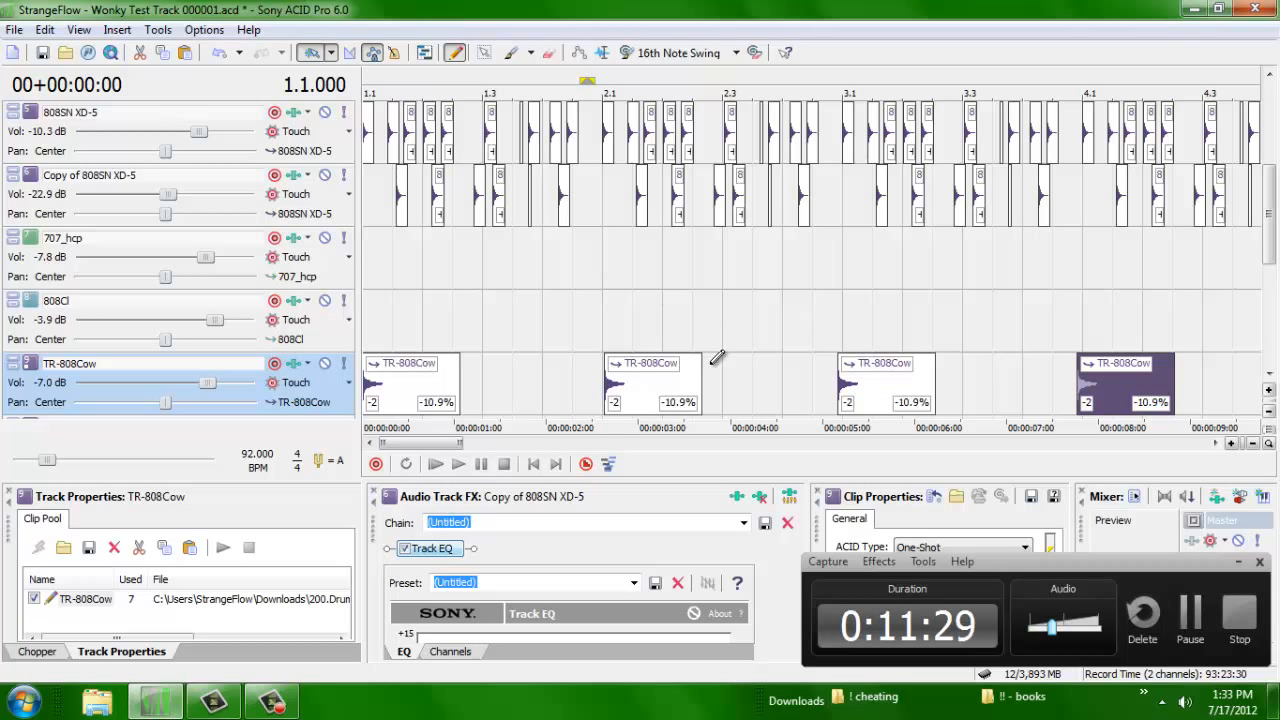
{"action": "left_click_drag", "start_coordinate": [701, 371], "coordinate": [598, 379]}
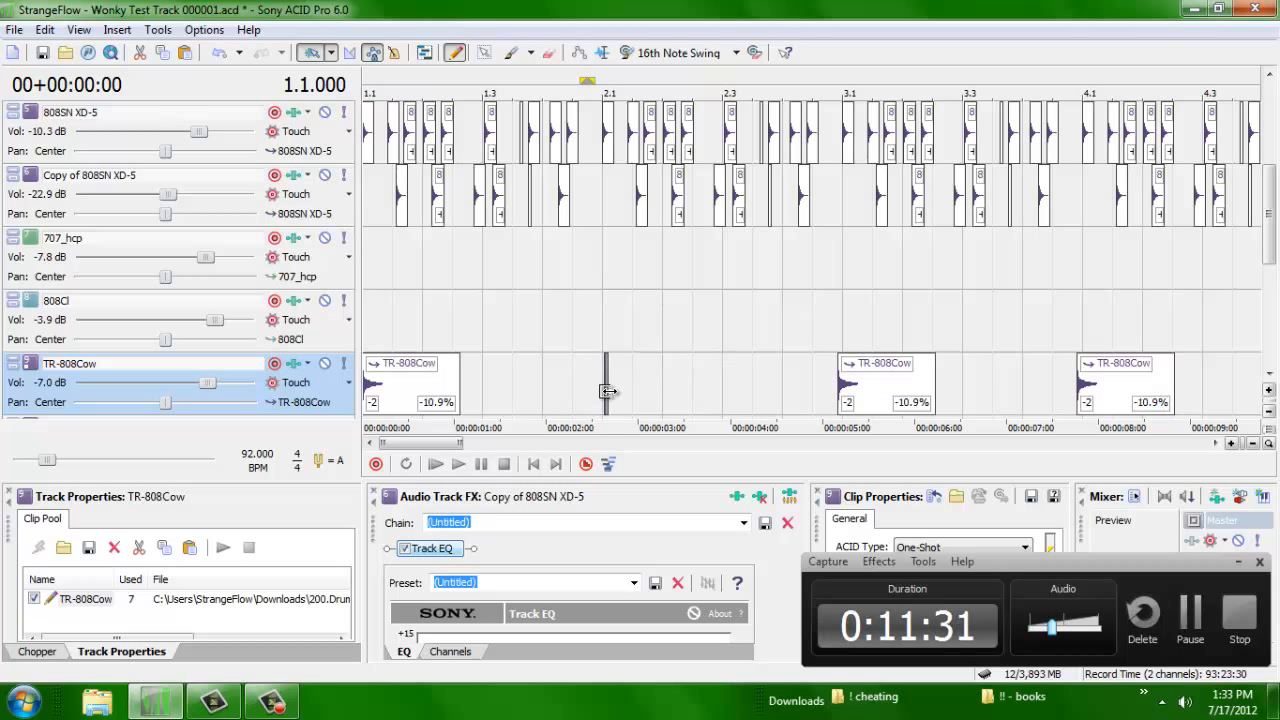
{"action": "key", "text": "Up"}
{"action": "key", "text": "Up"}
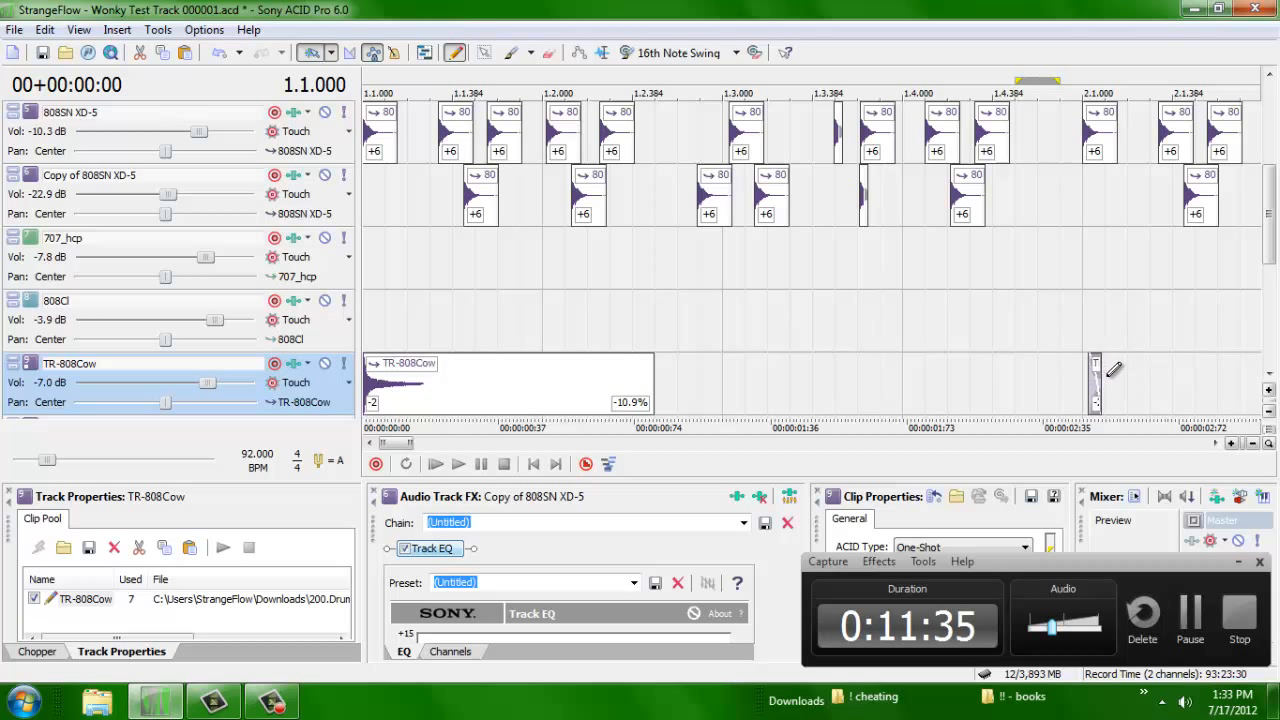
{"action": "left_click_drag", "start_coordinate": [1097, 372], "coordinate": [1095, 372]}
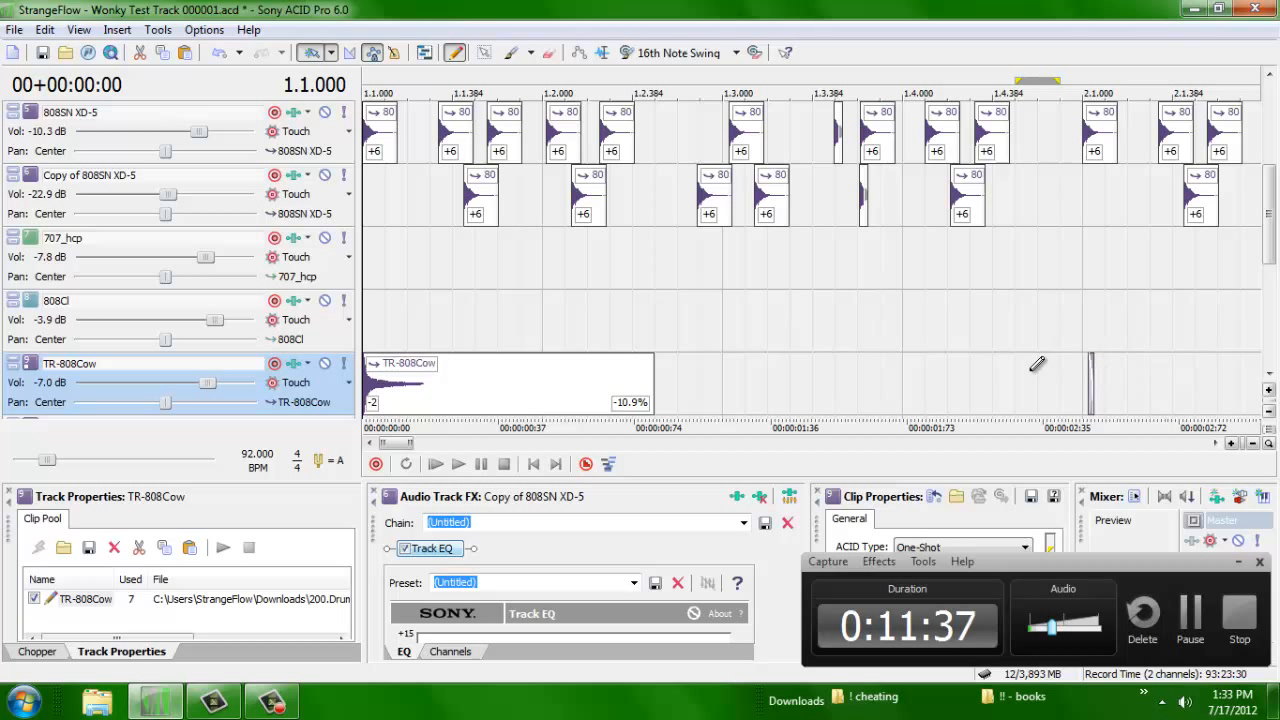
Step: Paste slivers of the TR-808Cow hit back to back from 1.4.384 to 2.1.019, and lengthen the final hit to just before 2.2
{"action": "left_click", "coordinate": [993, 376]}
{"action": "key", "text": "ctrl+shift+Up"}
{"action": "key", "text": "ctrl+shift+Up"}
{"action": "key", "text": "Up"}
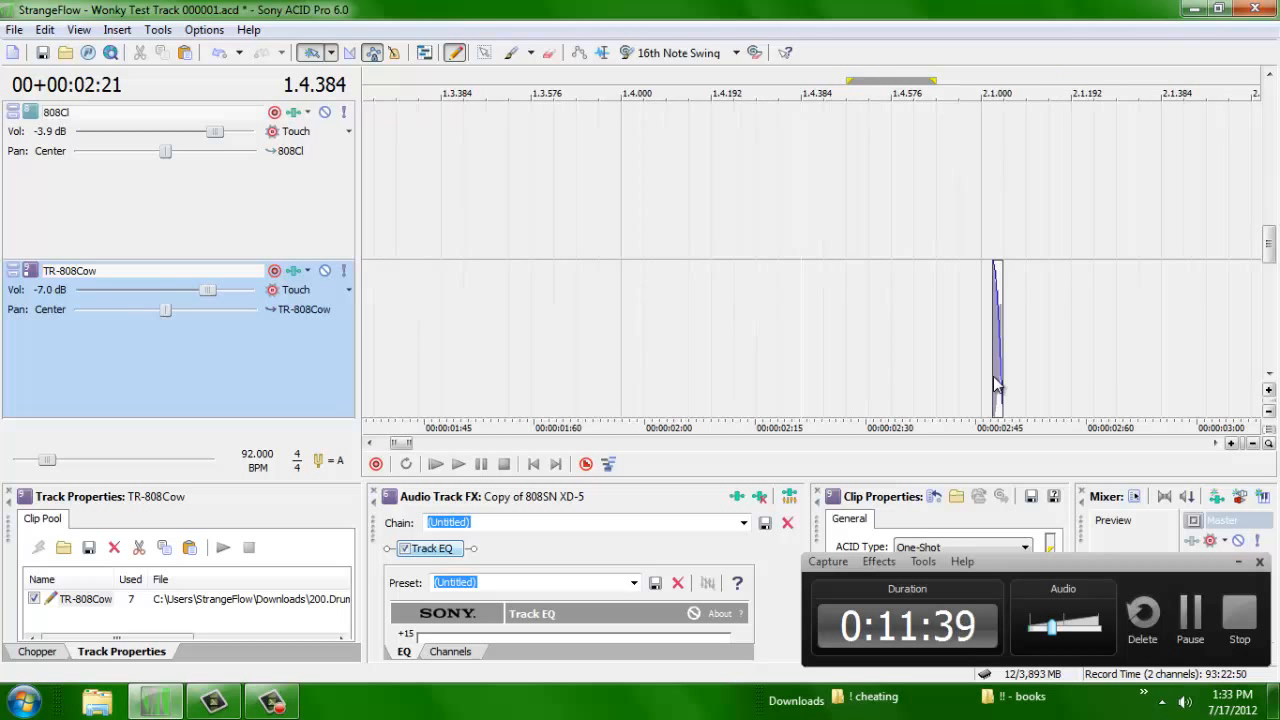
{"action": "key", "text": "Up"}
{"action": "key", "text": "ctrl+v"}
{"action": "key", "text": "ctrl+v"}
{"action": "key", "text": "ctrl+v"}
{"action": "key", "text": "ctrl+v"}
{"action": "key", "text": "ctrl+v"}
{"action": "key", "text": "ctrl+v"}
{"action": "key", "text": "ctrl+v"}
{"action": "key", "text": "ctrl+v"}
{"action": "key", "text": "ctrl+v"}
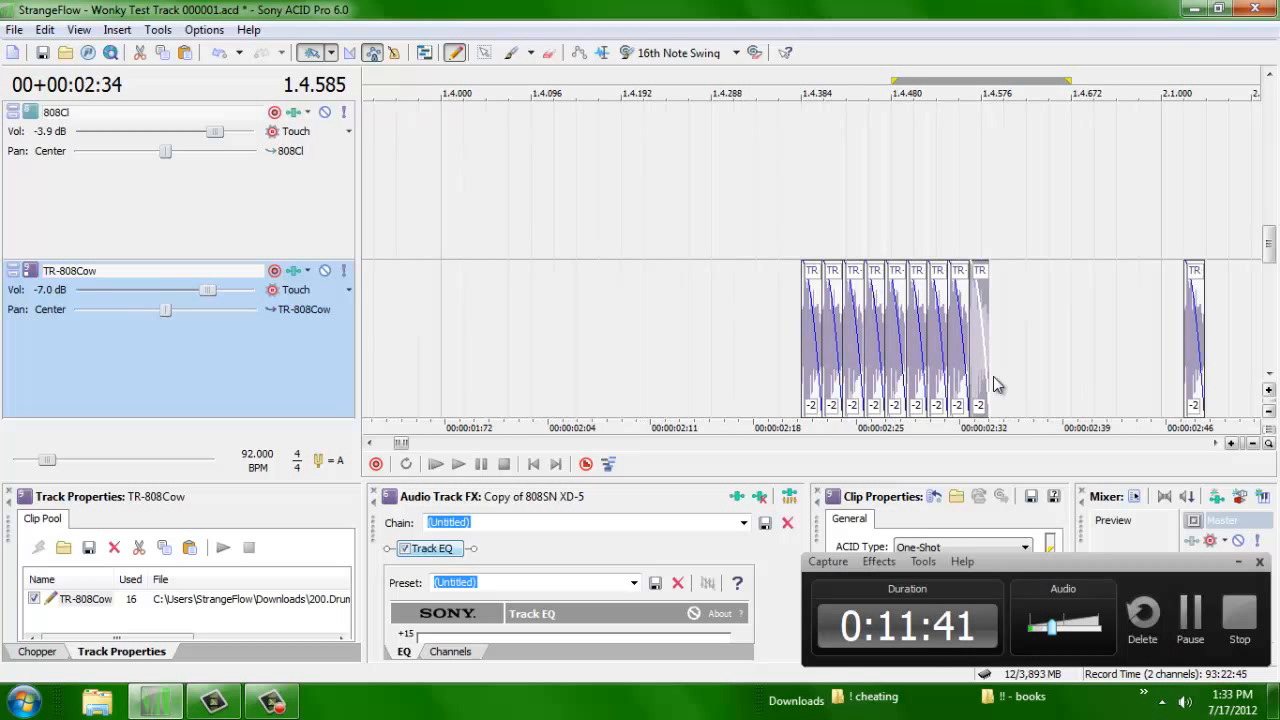
{"action": "key", "text": "ctrl+v"}
{"action": "key", "text": "ctrl+v"}
{"action": "key", "text": "ctrl+v"}
{"action": "key", "text": "ctrl+v"}
{"action": "key", "text": "ctrl+v"}
{"action": "key", "text": "ctrl+v"}
{"action": "key", "text": "ctrl+v"}
{"action": "key", "text": "ctrl+v"}
{"action": "key", "text": "ctrl+v"}
{"action": "key", "text": "Down"}
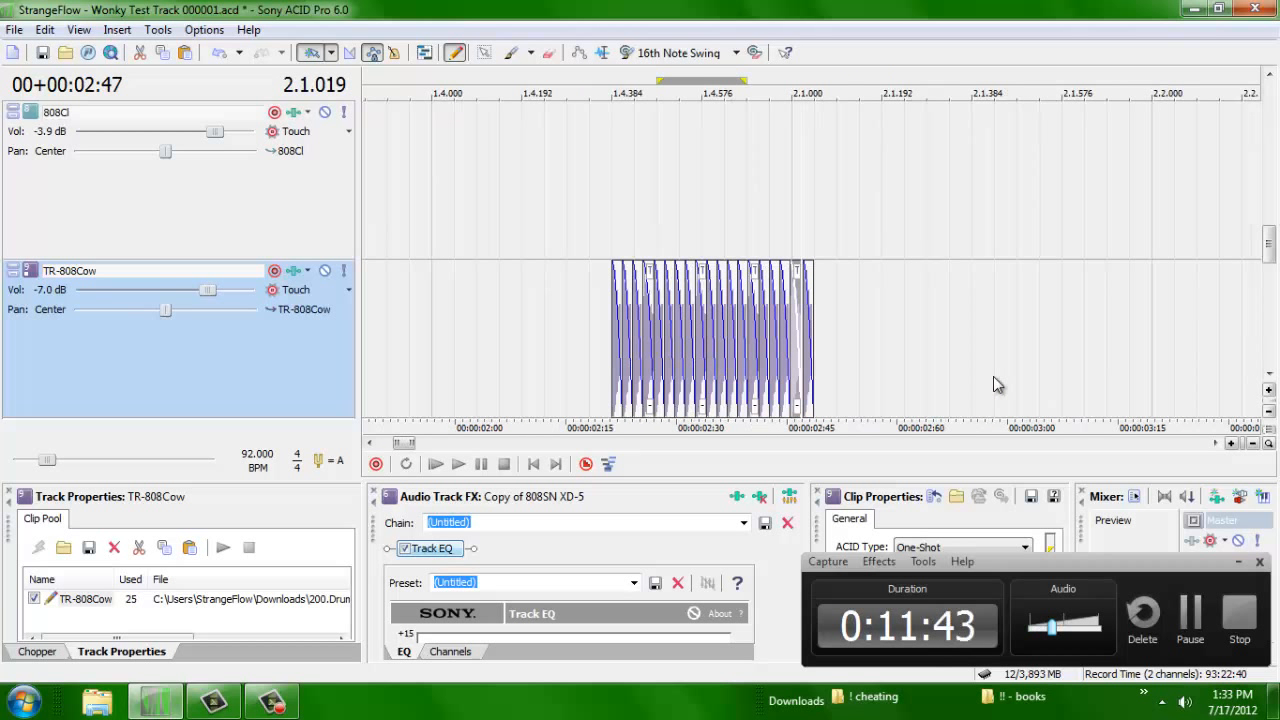
{"action": "left_click_drag", "start_coordinate": [812, 271], "coordinate": [1131, 351]}
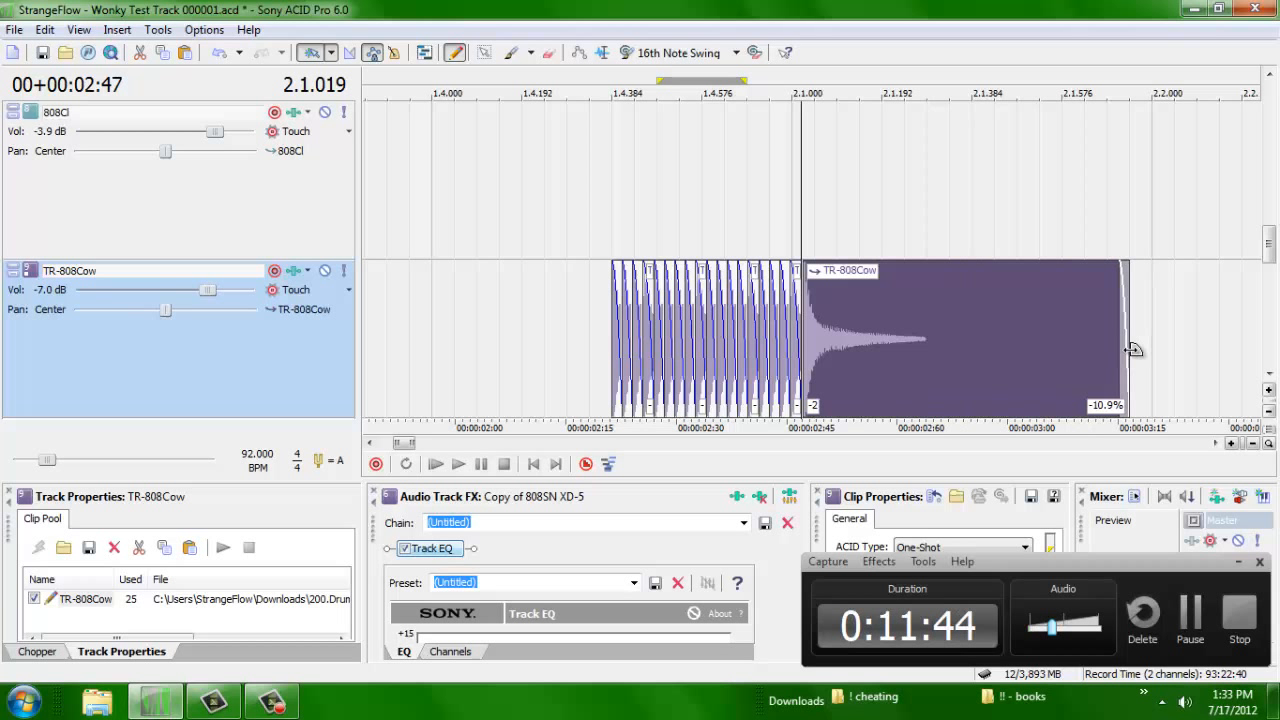
Step: Show the volume envelopes, shape the TR-808Cow envelope to rise from silence across the roll to its original level at 2.1, and play it
{"action": "left_click", "coordinate": [623, 335]}
{"action": "key", "text": "p"}
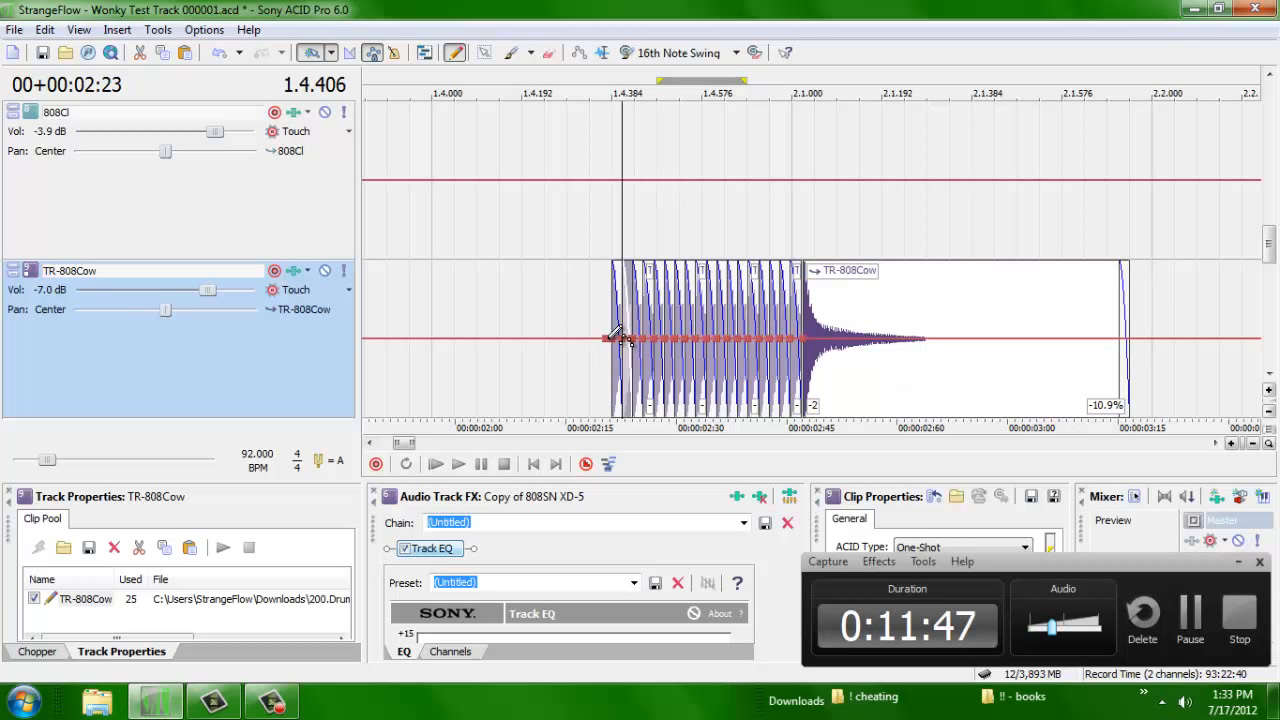
{"action": "mouse_move", "coordinate": [619, 336]}
{"action": "left_mouse_down"}
{"action": "mouse_move", "coordinate": [617, 414]}
{"action": "mouse_move", "coordinate": [722, 434]}
{"action": "mouse_move", "coordinate": [803, 417]}
{"action": "mouse_move", "coordinate": [793, 381]}
{"action": "mouse_move", "coordinate": [763, 401]}
{"action": "left_mouse_up"}
{"action": "double_click", "coordinate": [772, 386]}
{"action": "key", "text": "space"}
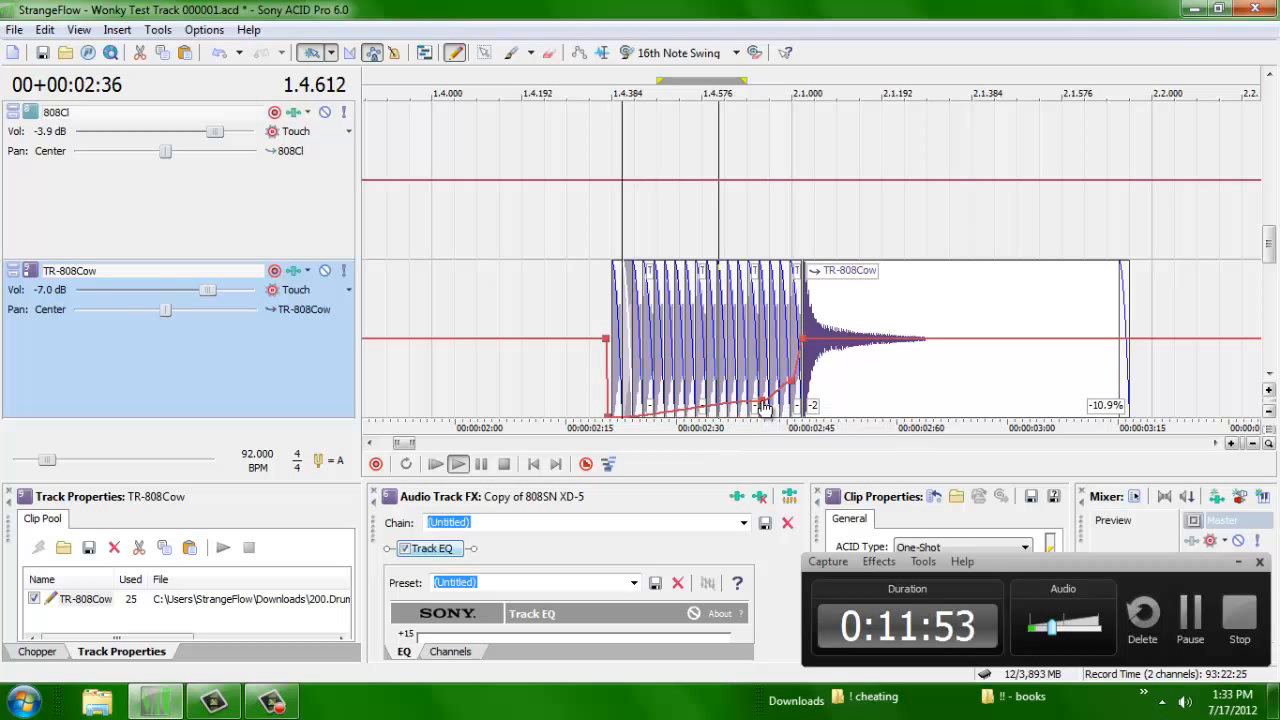
{"action": "key", "text": "space"}
{"action": "key", "text": "space"}
{"action": "key", "text": "space"}
Step: Return to the start of the project and play the full beat with the cowbell roll
{"action": "key", "text": "ctrl+shift+Down"}
{"action": "key", "text": "ctrl+shift+Down"}
{"action": "key", "text": "ctrl+shift+Down"}
{"action": "key", "text": "ctrl+shift+Down"}
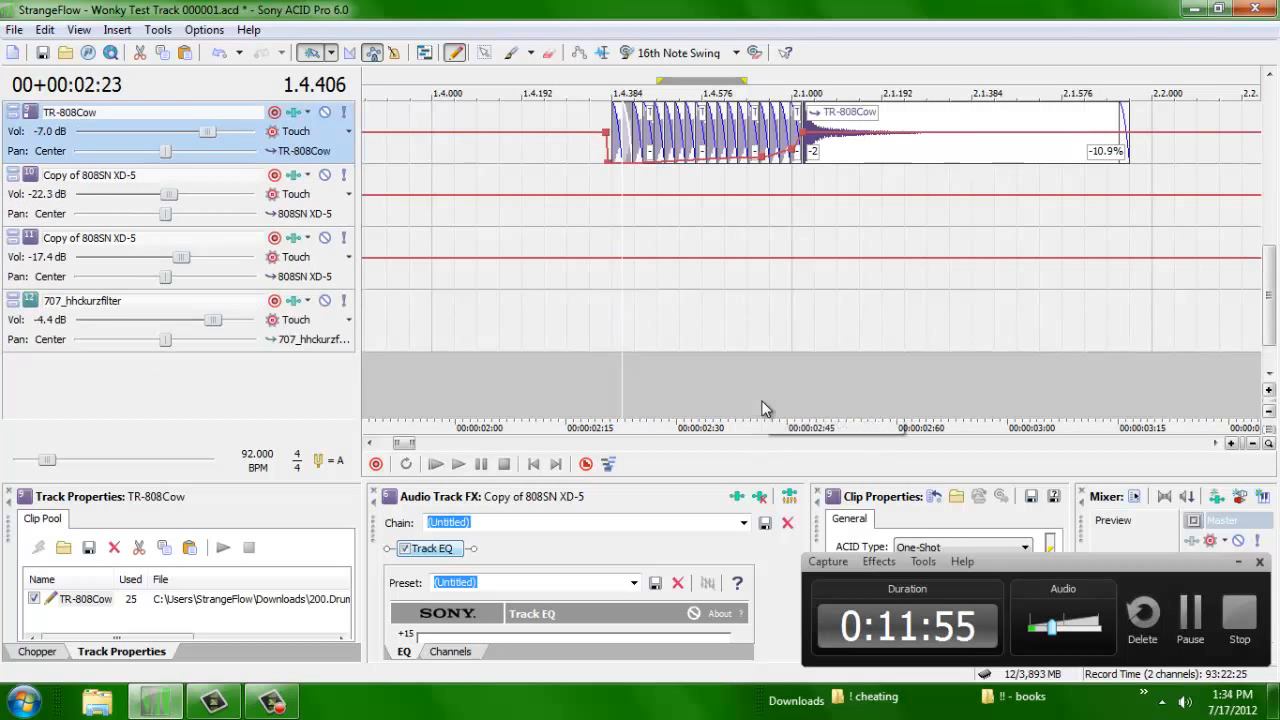
{"action": "key", "text": "Down"}
{"action": "key", "text": "Down"}
{"action": "key", "text": "Down"}
{"action": "key", "text": "ctrl+shift+Down"}
{"action": "key", "text": "ctrl+shift+Down"}
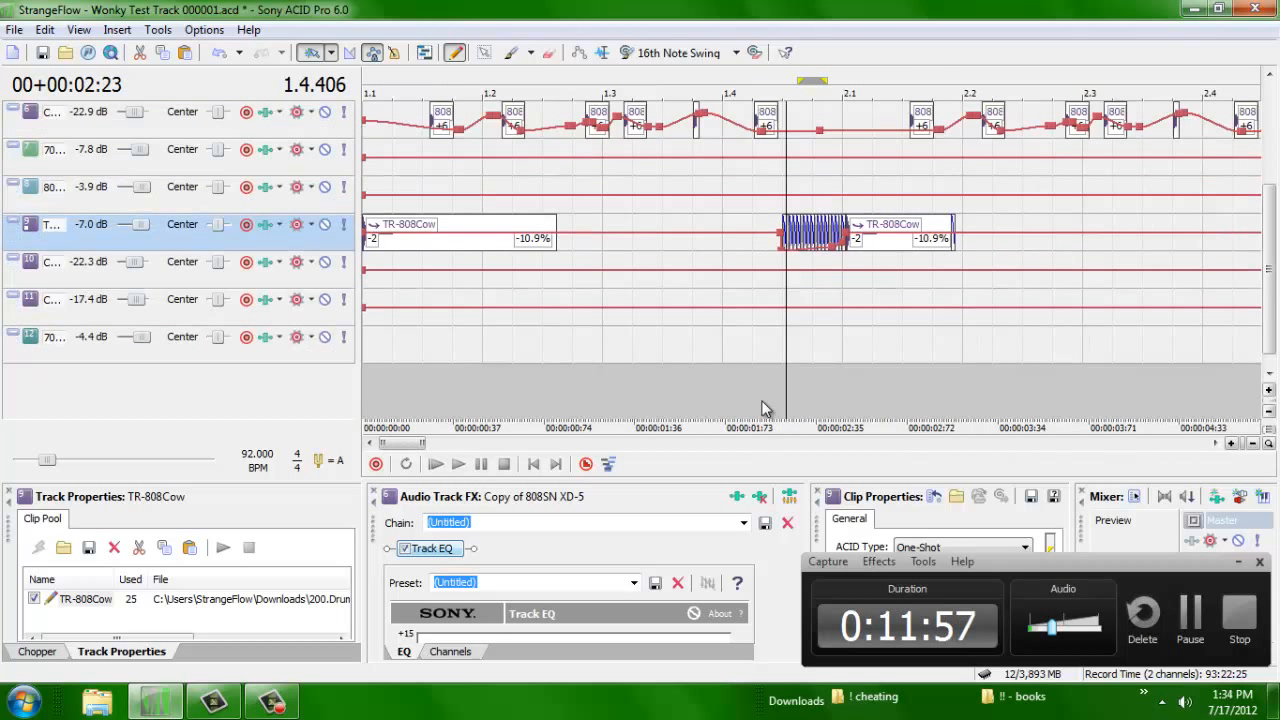
{"action": "key", "text": "Home"}
{"action": "key", "text": "ctrl+shift+Up"}
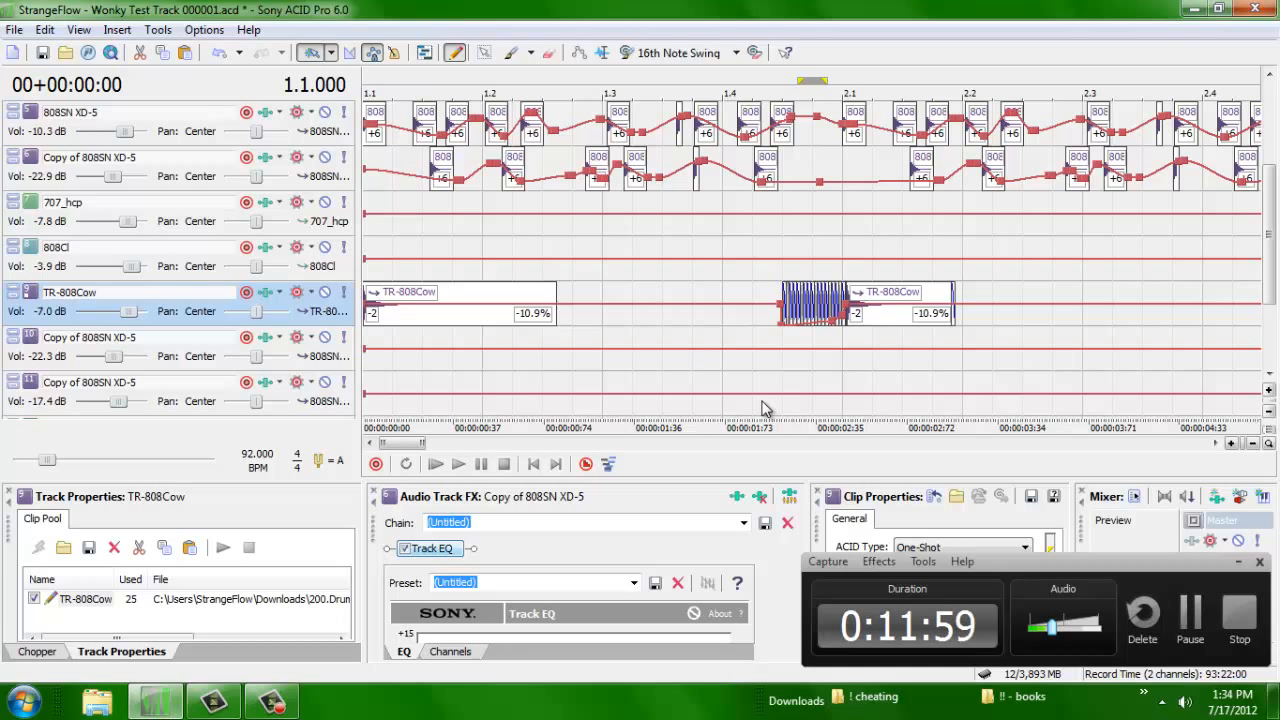
{"action": "key", "text": "space"}
{"action": "key", "text": "Down"}
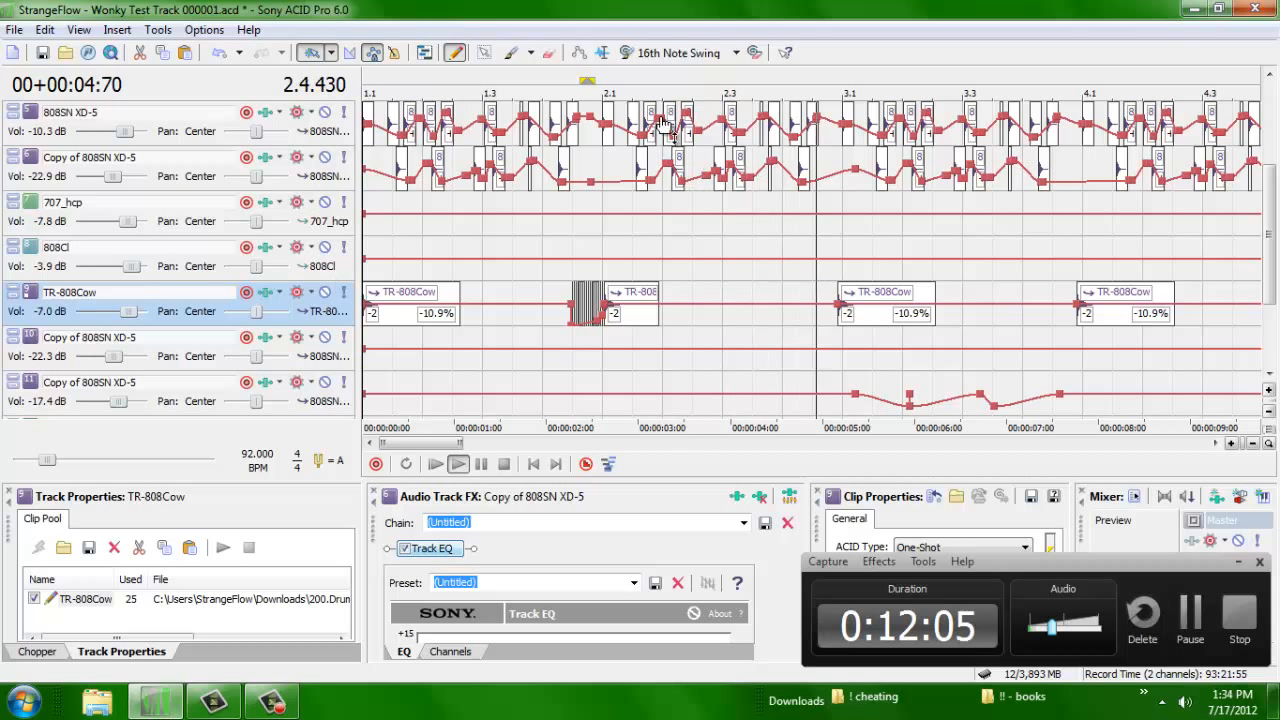
Step: Shorten the TR-808Cow hit near 4.1 and place a second hit about midway between 4.1.000 and 4.1.384
{"action": "left_click_drag", "start_coordinate": [1173, 320], "coordinate": [1116, 324]}
{"action": "key", "text": "space"}
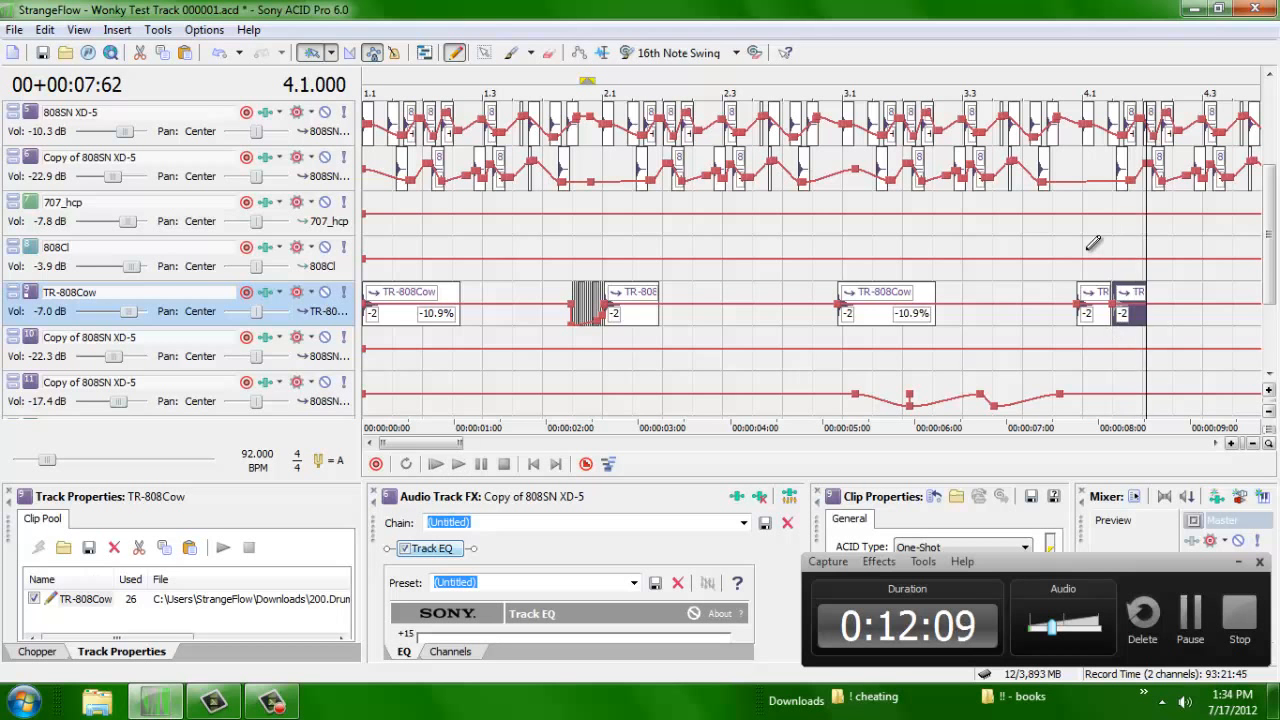
{"action": "left_click", "coordinate": [1086, 249]}
{"action": "scroll", "coordinate": [1086, 249], "scroll_direction": "up", "scroll_amount": 3}
{"action": "left_click_drag", "start_coordinate": [886, 294], "coordinate": [845, 282]}
{"action": "left_click_drag", "start_coordinate": [925, 318], "coordinate": [885, 318]}
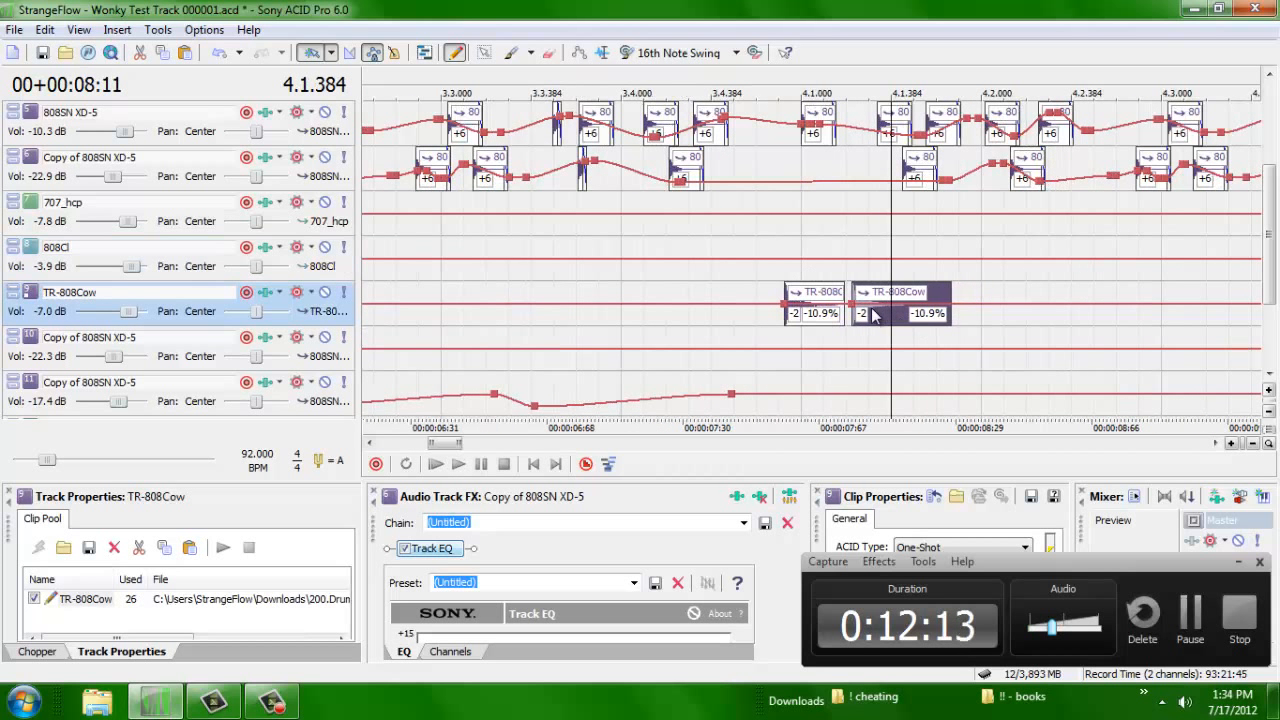
Step: Hide the volume envelopes, play the double cowbell from just after 3.4, and delete its second hit
{"action": "left_click", "coordinate": [688, 243]}
{"action": "key", "text": "v"}
{"action": "key", "text": "space"}
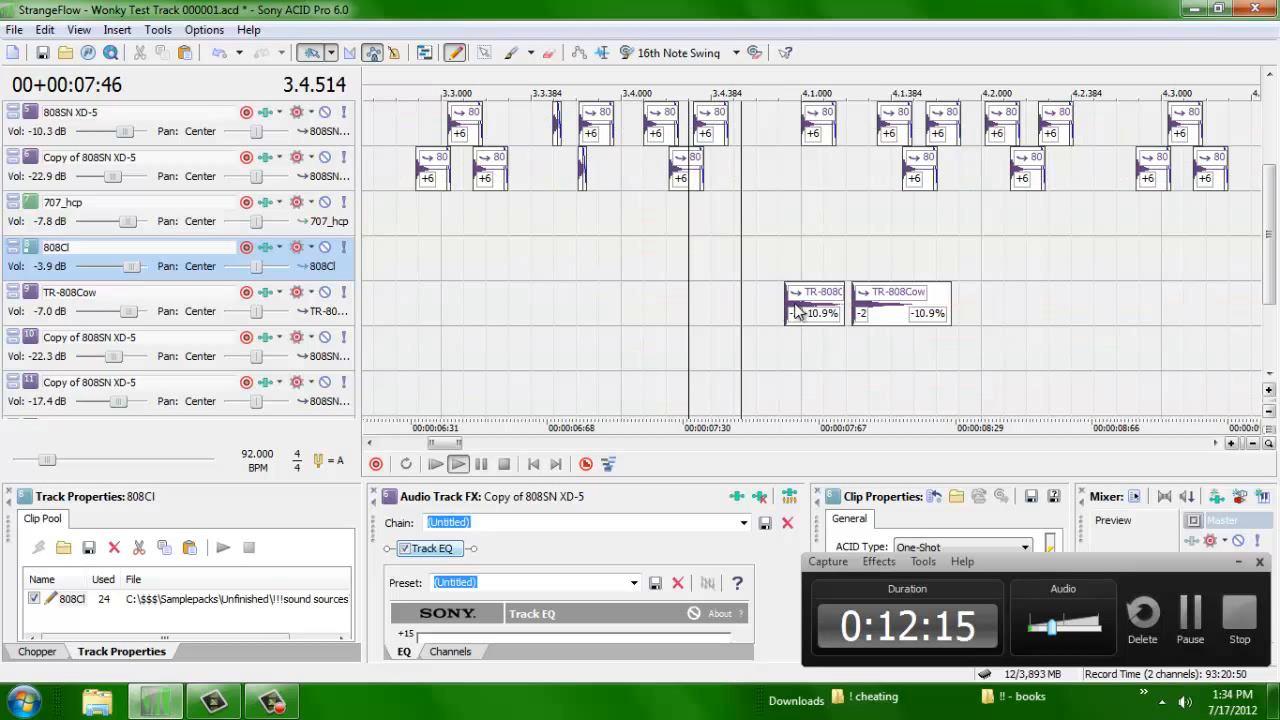
{"action": "key", "text": "space"}
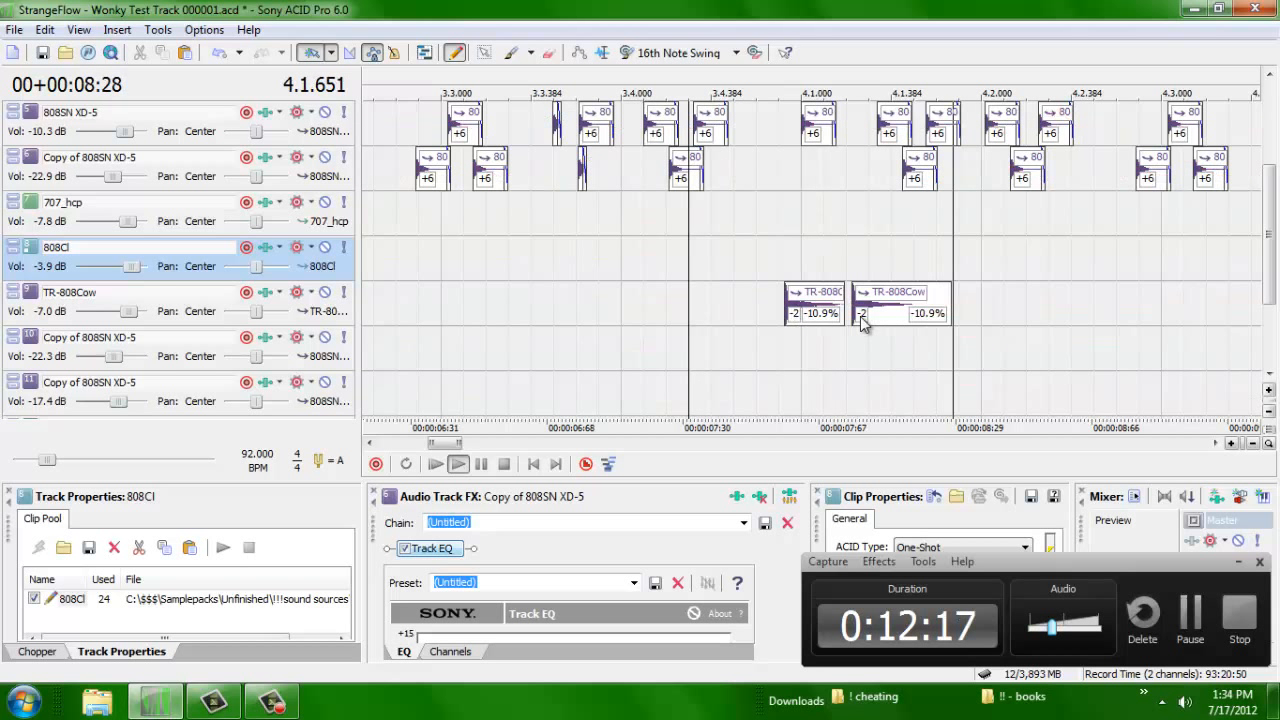
{"action": "key", "text": "space"}
{"action": "left_click", "coordinate": [897, 323]}
{"action": "key", "text": "Delete"}
Step: Return to the start of the project and reduce the track heights to view the arrangement from the first track
{"action": "scroll", "coordinate": [897, 324], "scroll_direction": "down", "scroll_amount": 5}
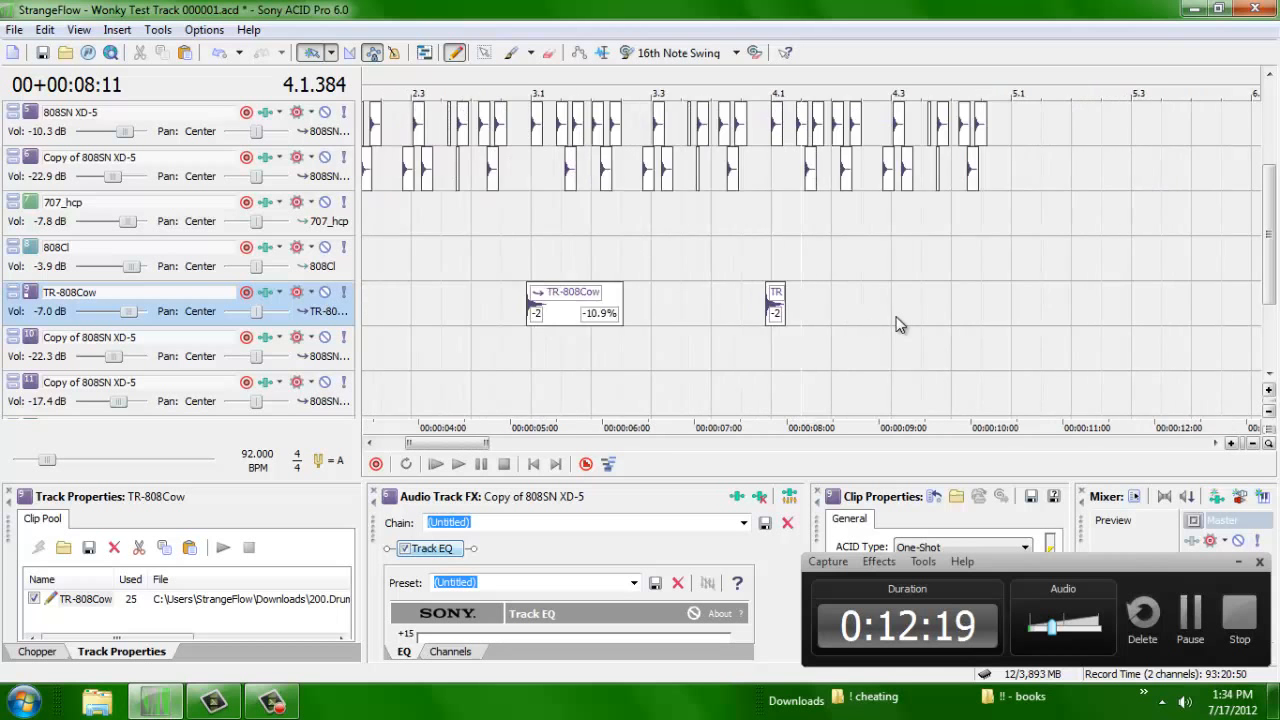
{"action": "key", "text": "Home"}
{"action": "key", "text": "ctrl+shift+Down"}
{"action": "key", "text": "ctrl+shift+Down"}
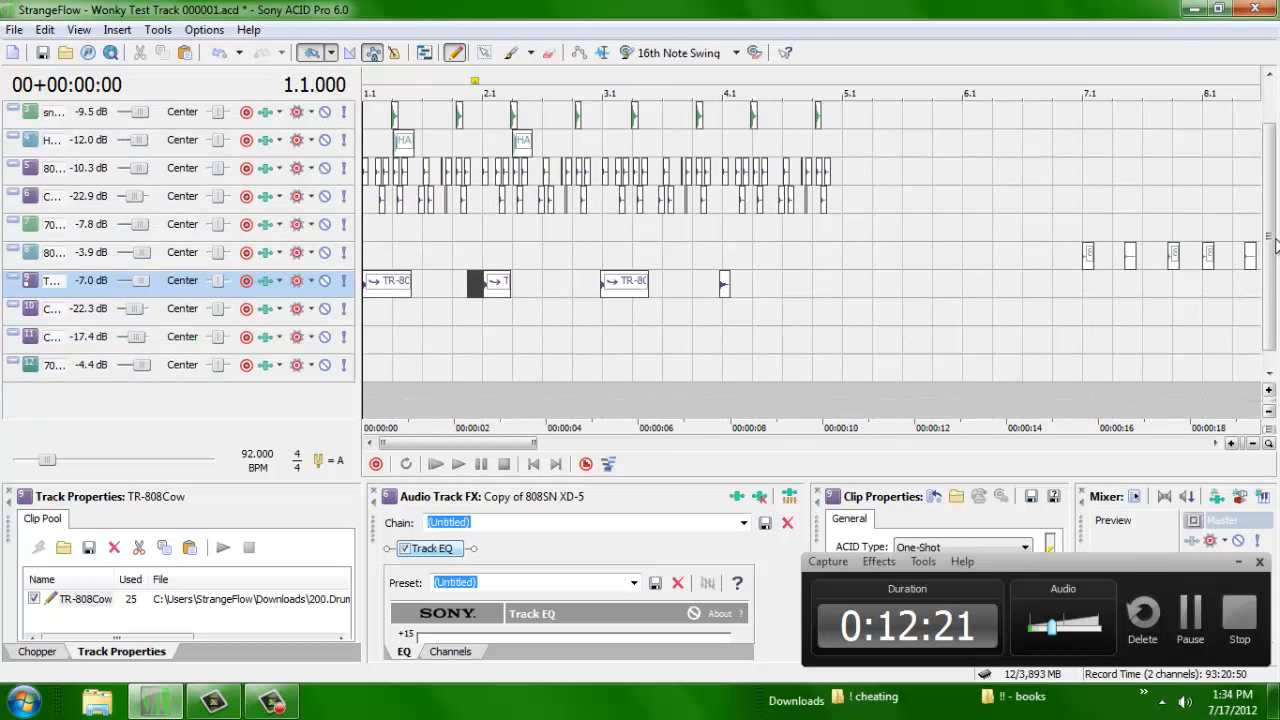
{"action": "left_click_drag", "start_coordinate": [1275, 245], "coordinate": [1274, 210]}
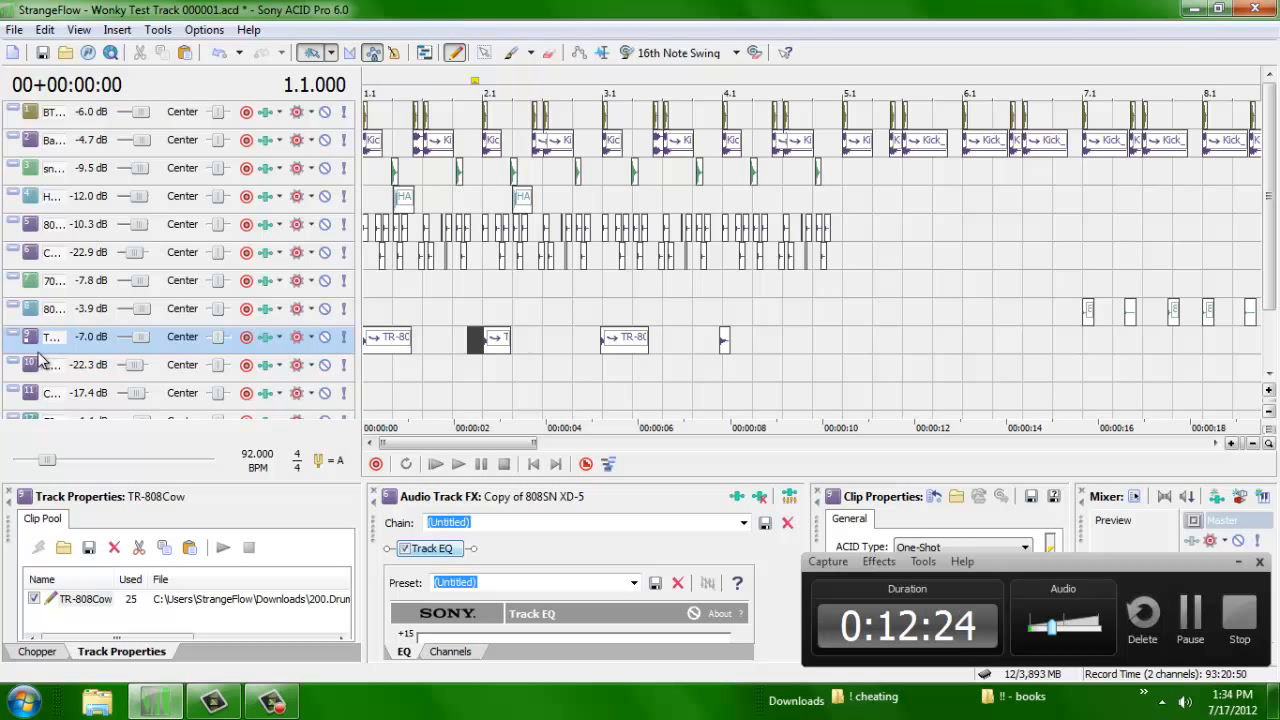
Step: Move the TR-808Cow track directly below Copy of 808SN XD-5, and briefly play the beat with the Basskick track muted
{"action": "left_click_drag", "start_coordinate": [38, 353], "coordinate": [42, 275]}
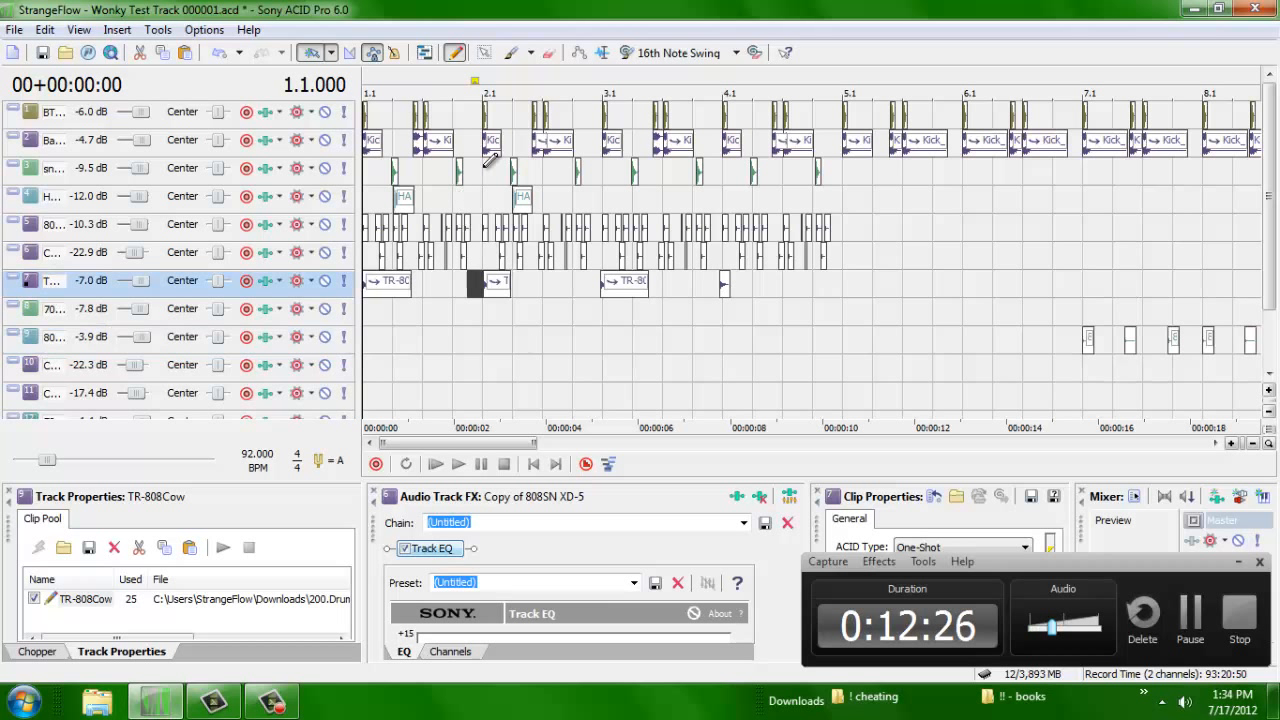
{"action": "left_click", "coordinate": [325, 113]}
{"action": "left_click", "coordinate": [325, 140]}
{"action": "left_click", "coordinate": [325, 113]}
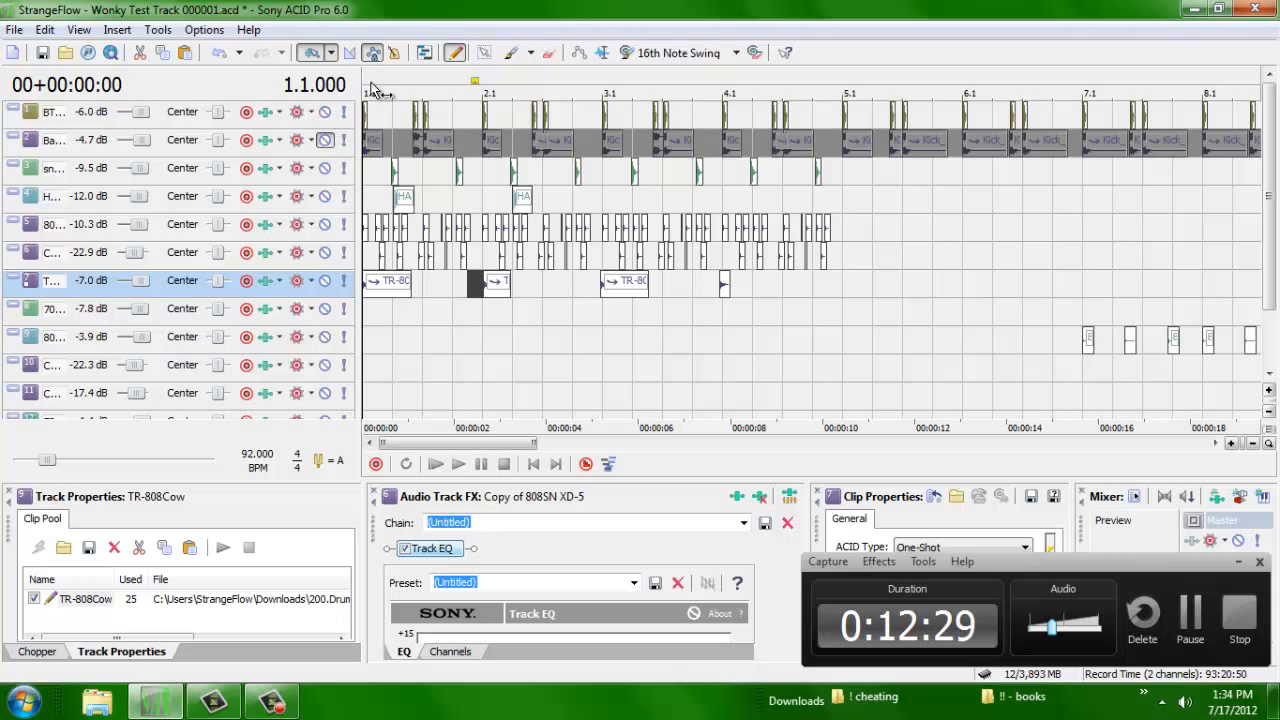
{"action": "key", "text": "space"}
{"action": "key", "text": "space"}
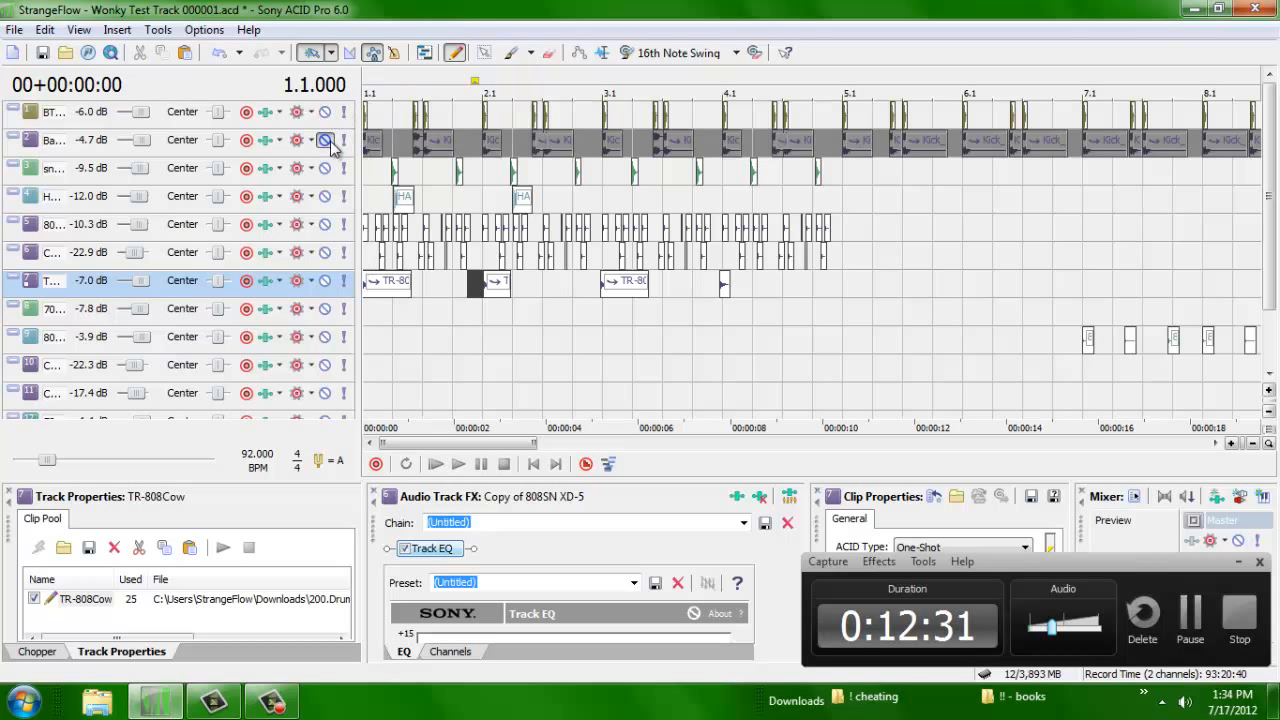
{"action": "left_click", "coordinate": [325, 140]}
Step: Play the snare and HANDCLP1 tracks soloed together, compare with the snare alone, and clear both solos
{"action": "left_click", "coordinate": [391, 185]}
{"action": "scroll", "coordinate": [390, 190], "scroll_direction": "up", "scroll_amount": 4}
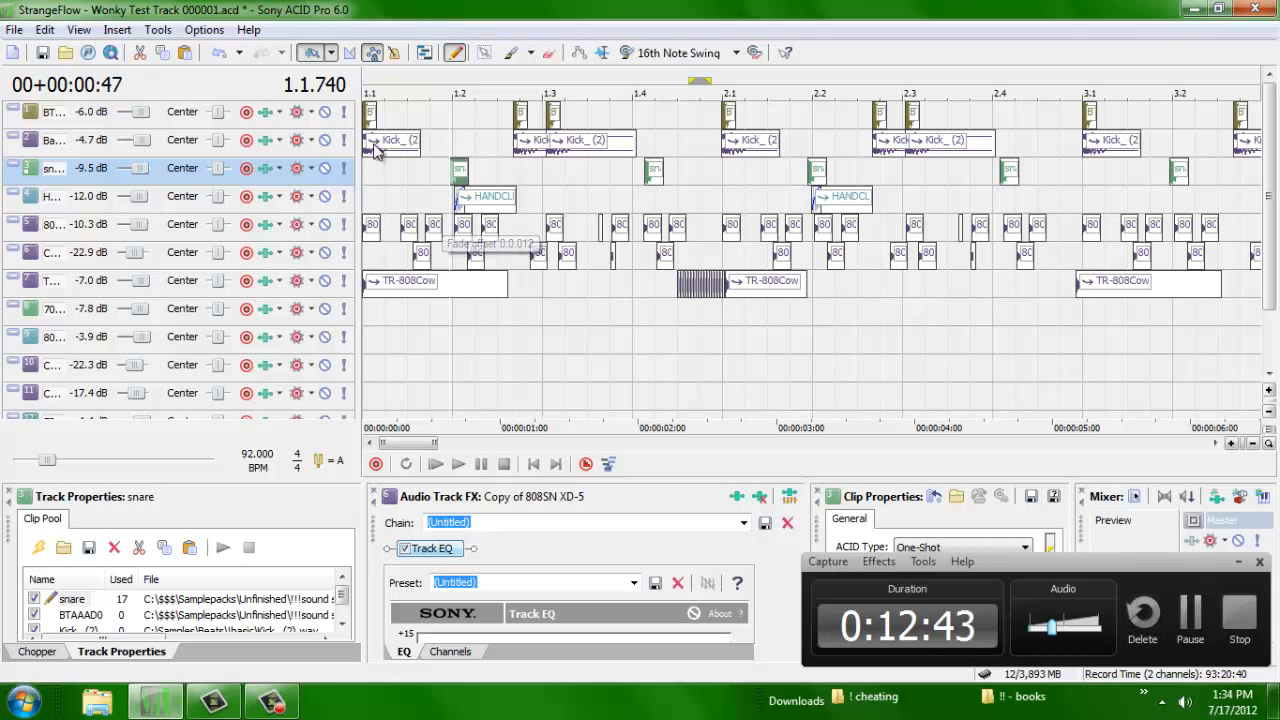
{"action": "left_click", "coordinate": [343, 168]}
{"action": "left_click", "coordinate": [343, 196]}
{"action": "key", "text": "space"}
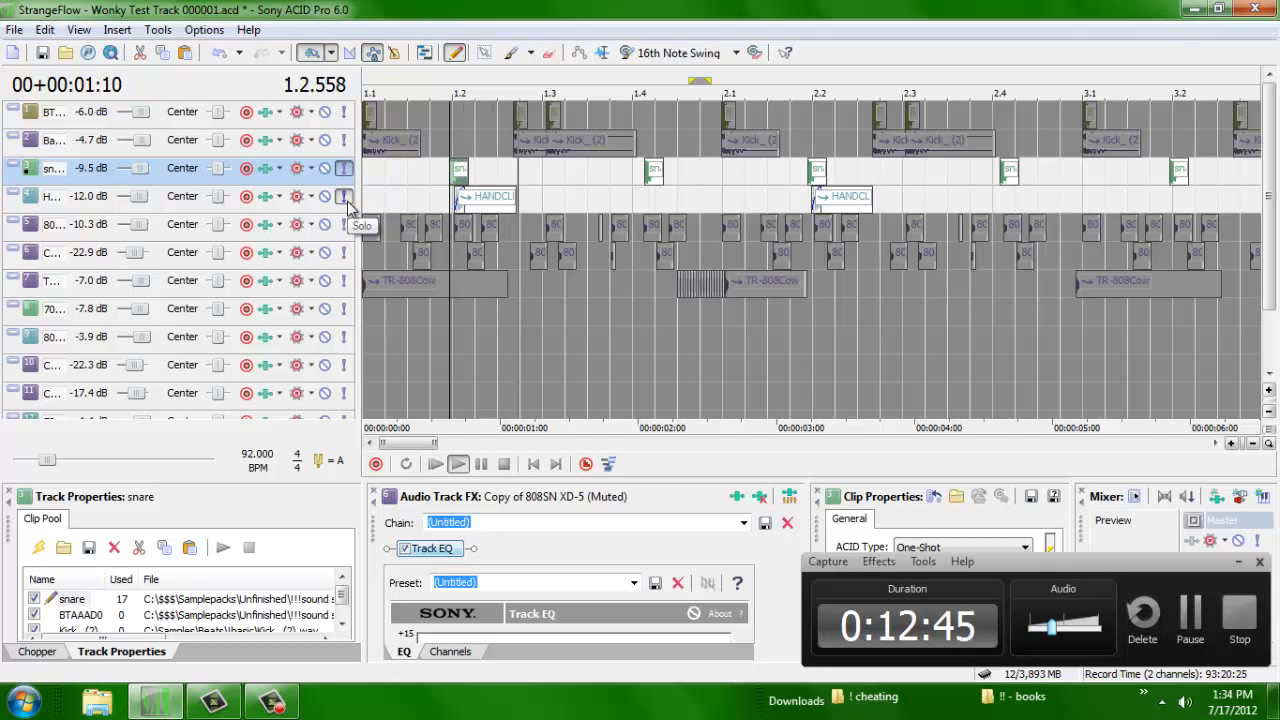
{"action": "left_click", "coordinate": [346, 200]}
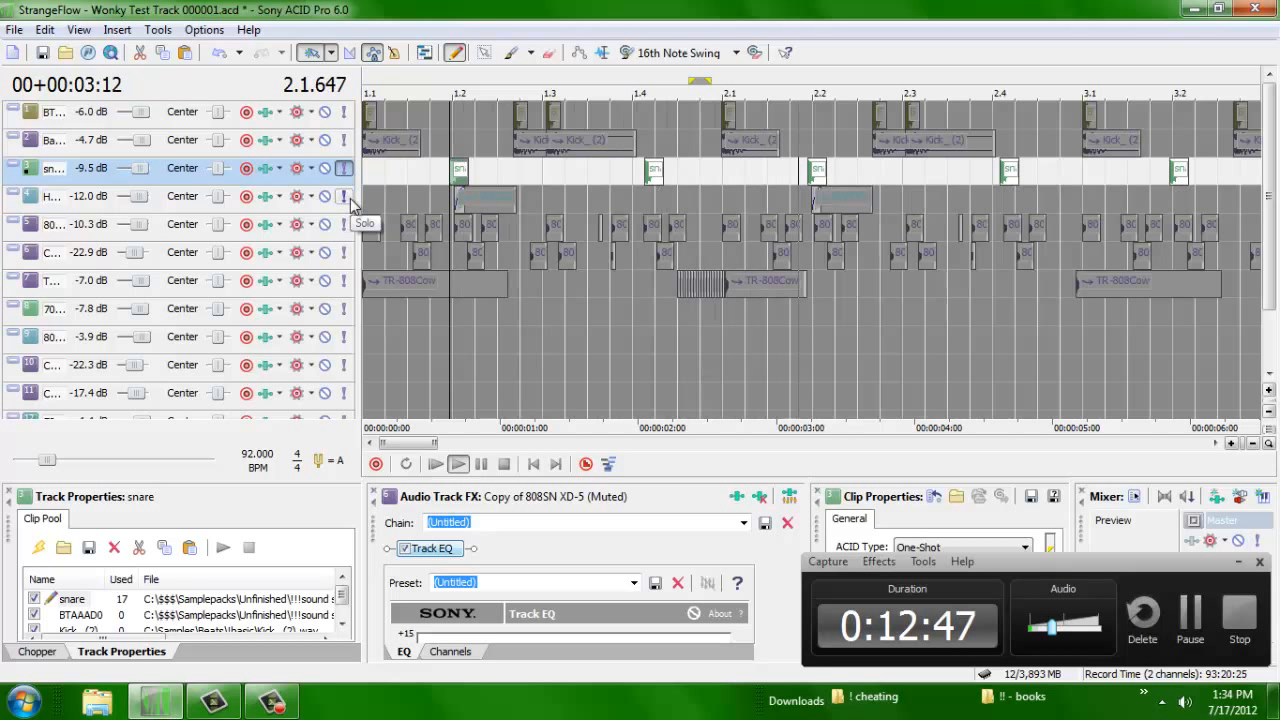
{"action": "left_click", "coordinate": [349, 199]}
{"action": "key", "text": "space"}
{"action": "left_click", "coordinate": [349, 199]}
{"action": "left_click", "coordinate": [343, 168]}
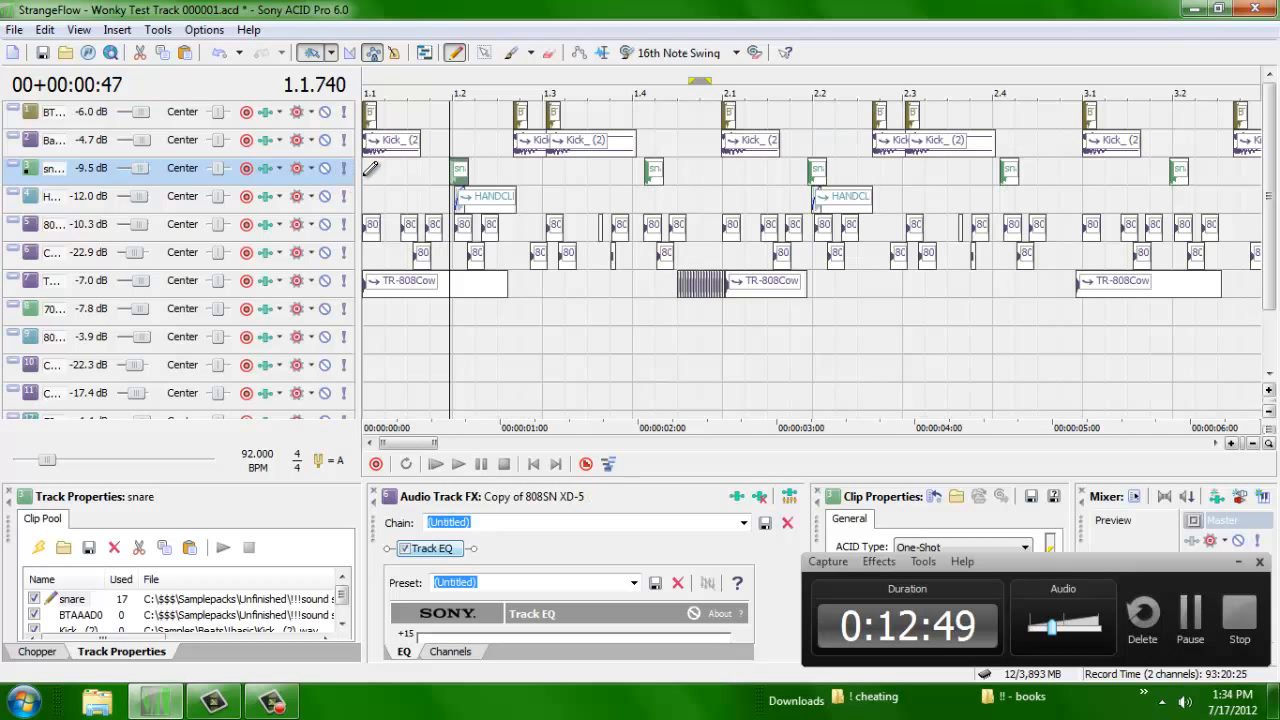
Step: Return to the start of the project and play the full beat through the first two bars
{"action": "key", "text": "Home"}
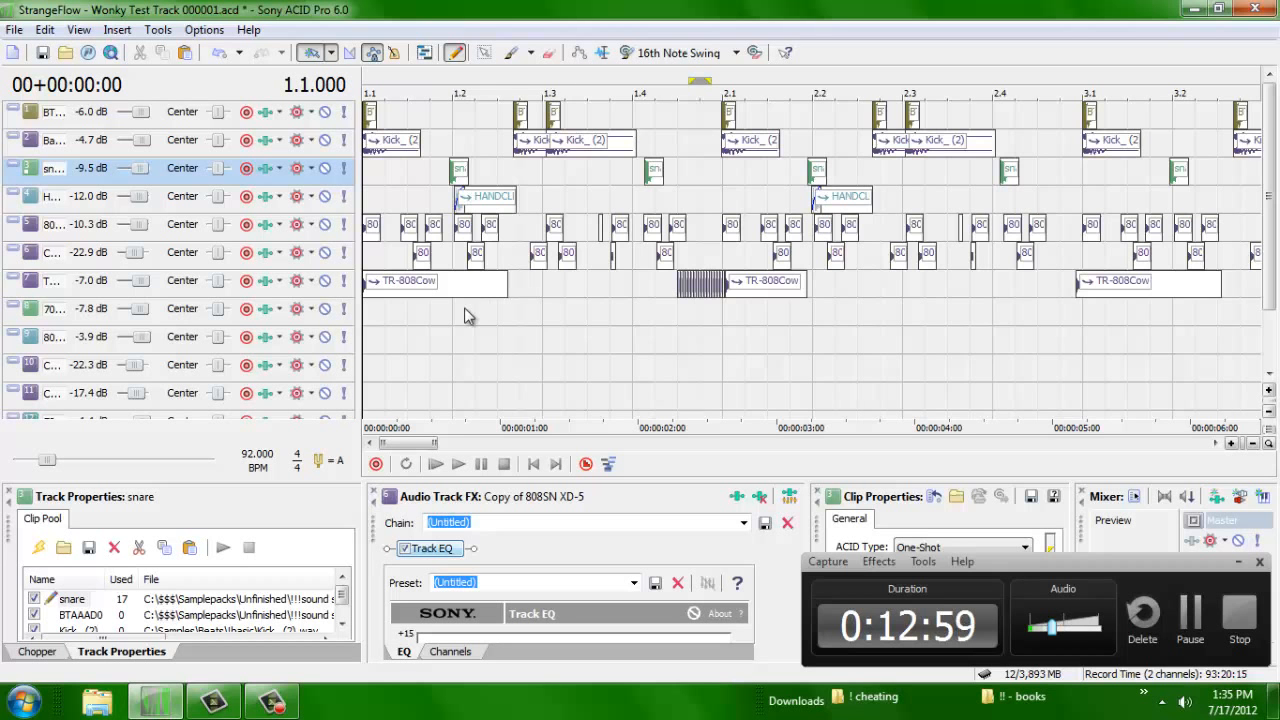
{"action": "scroll", "coordinate": [464, 307], "scroll_direction": "down", "scroll_amount": 5}
{"action": "key", "text": "space"}
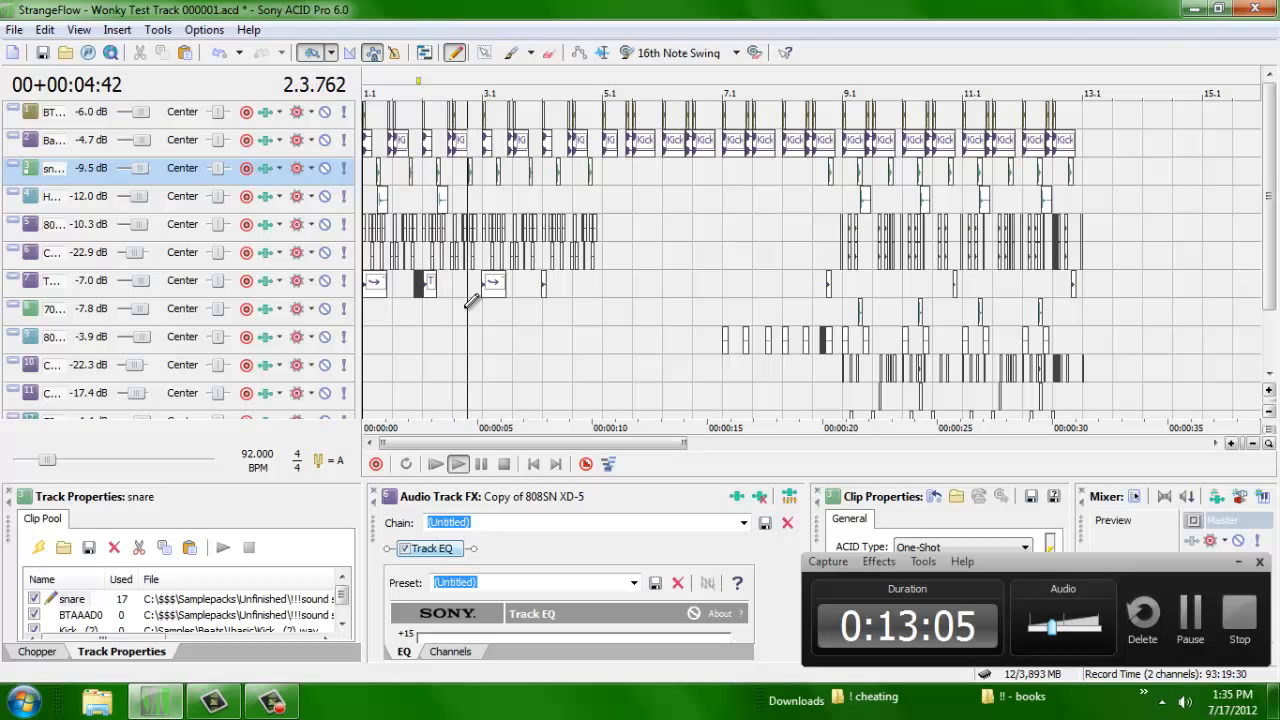
{"action": "key", "text": "space"}
Step: Add HANDCLP1 hits in bars 3 and 4 and shift them onto the snare hits near beat 2 of each bar
{"action": "left_click", "coordinate": [442, 196]}
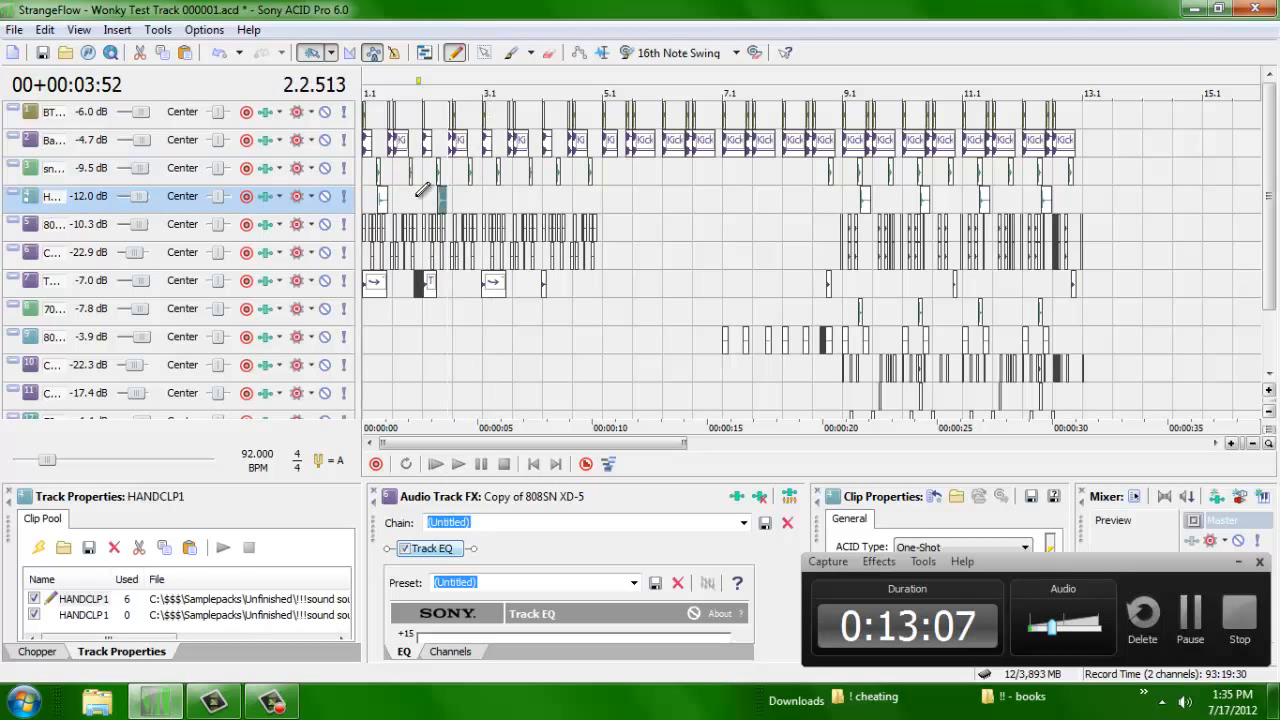
{"action": "left_click", "coordinate": [547, 196]}
{"action": "left_click", "coordinate": [487, 200]}
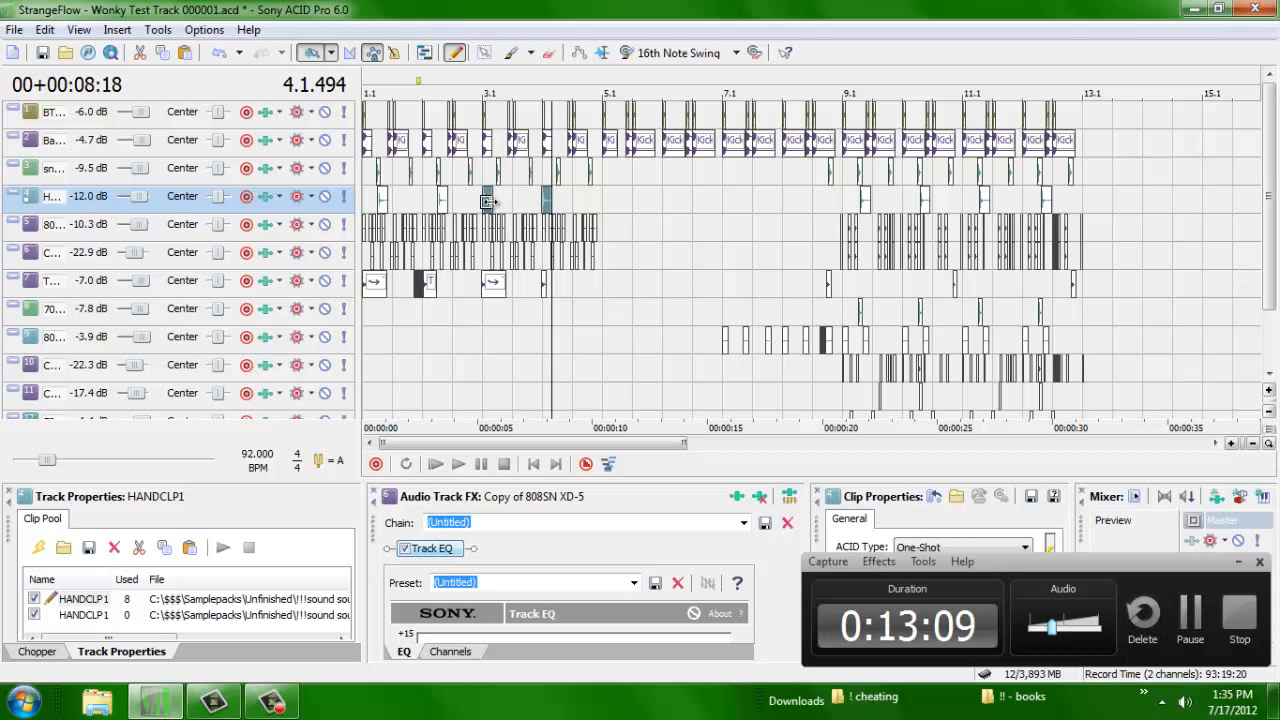
{"action": "left_click_drag", "start_coordinate": [487, 200], "coordinate": [503, 215]}
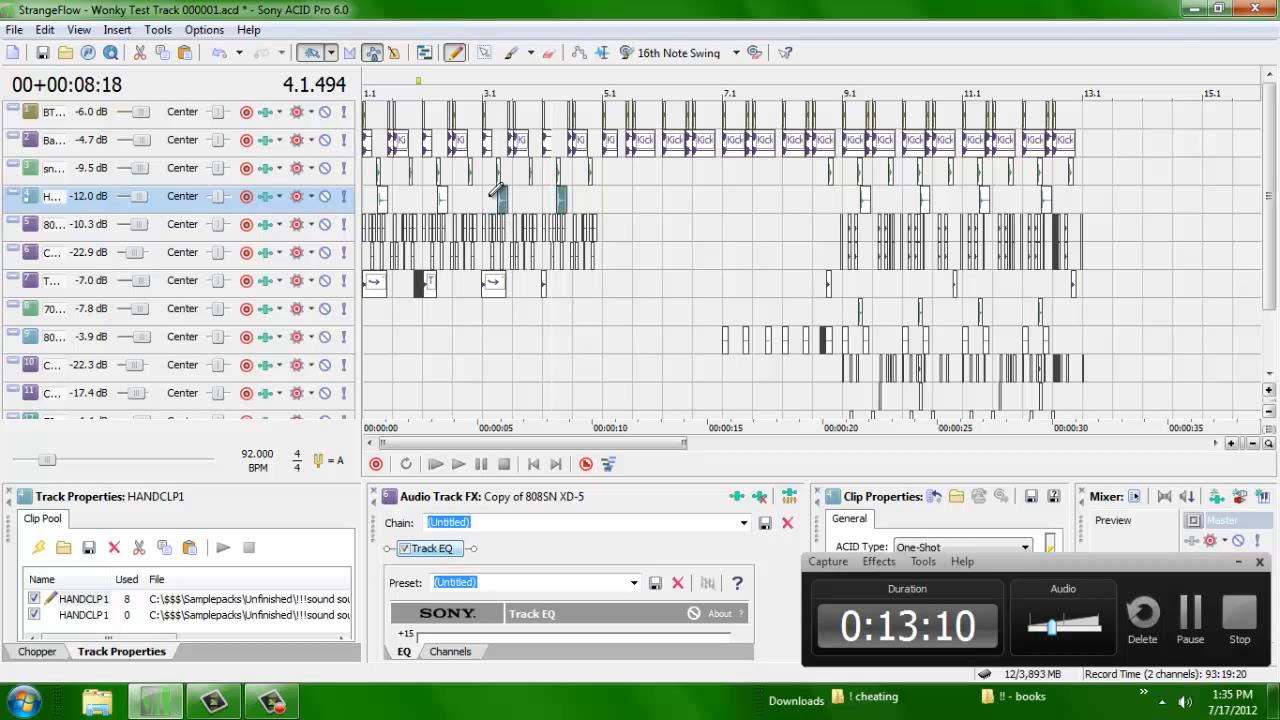
{"action": "left_click", "coordinate": [490, 195]}
{"action": "left_click", "coordinate": [607, 189]}
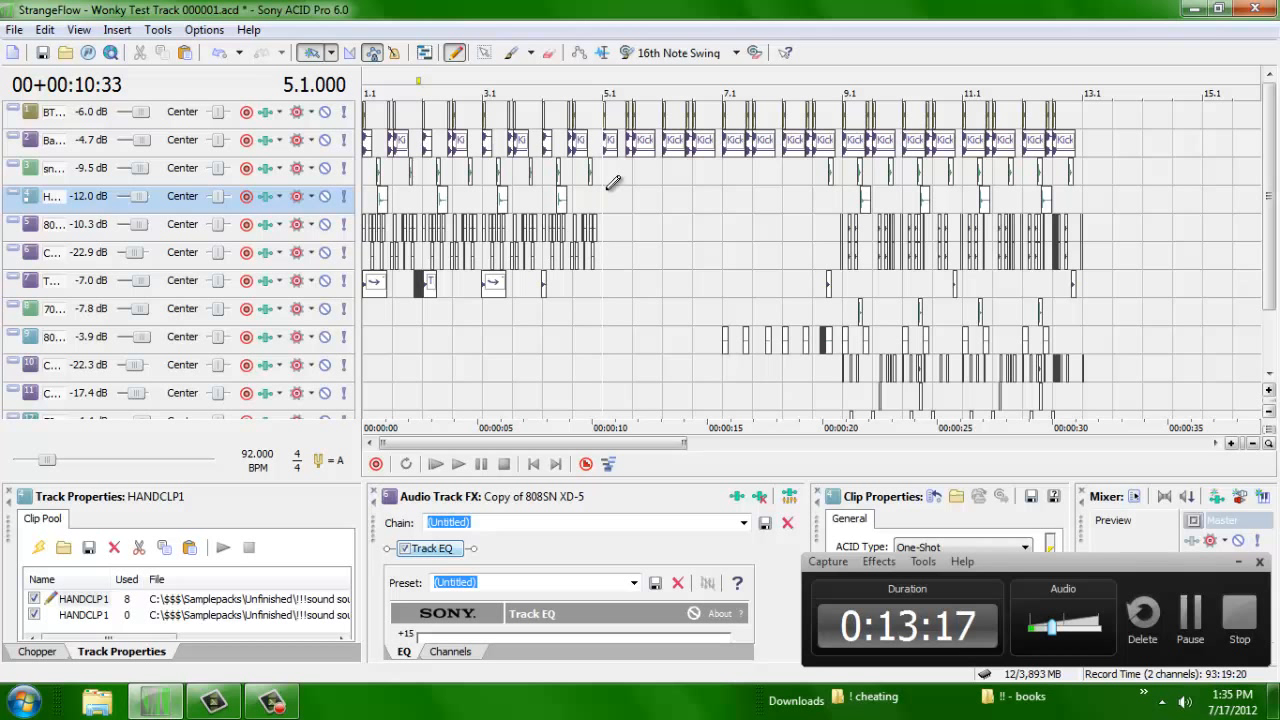
Step: Return to the start of the project and fit all twelve tracks across about the first five bars in view
{"action": "key", "text": "ctrl+shift+Up"}
{"action": "key", "text": "ctrl+shift+Up"}
{"action": "key", "text": "Left"}
{"action": "key", "text": "ctrl+Home"}
{"action": "key", "text": "ctrl+shift+Down"}
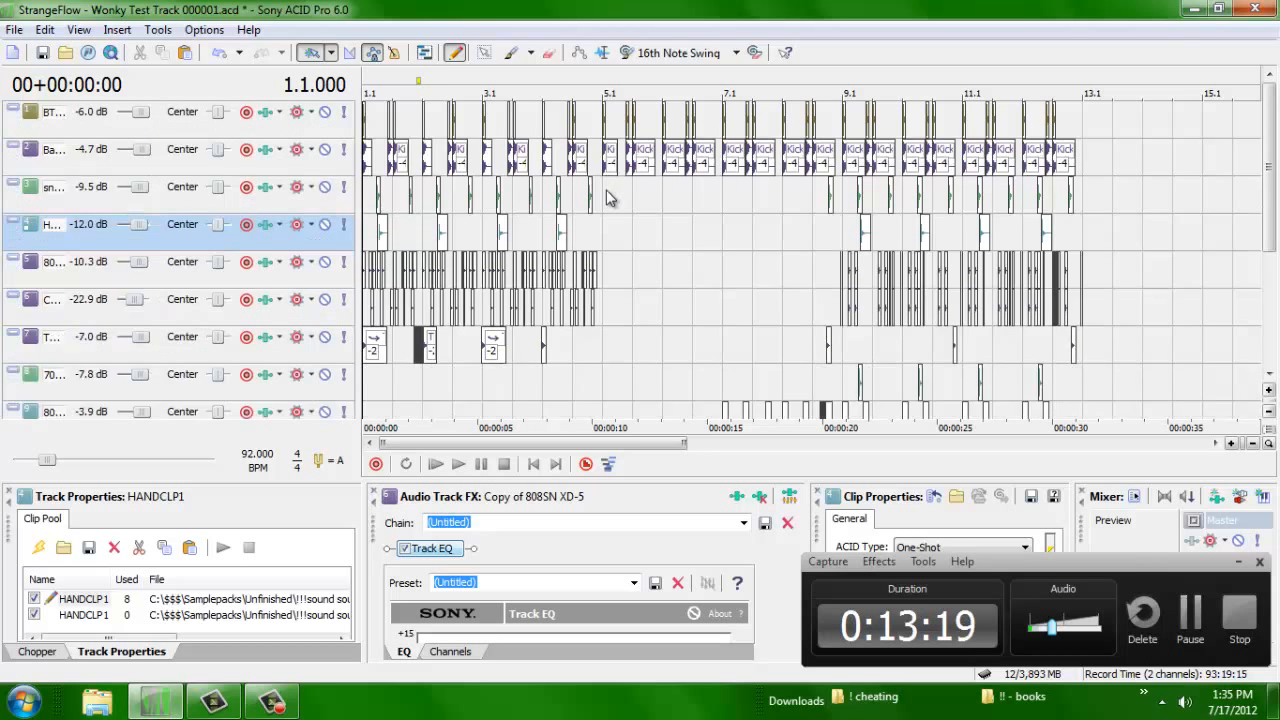
{"action": "key", "text": "ctrl+shift+Down"}
{"action": "key", "text": "Up"}
{"action": "key", "text": "Up"}
{"action": "key", "text": "Up"}
{"action": "key", "text": "Up"}
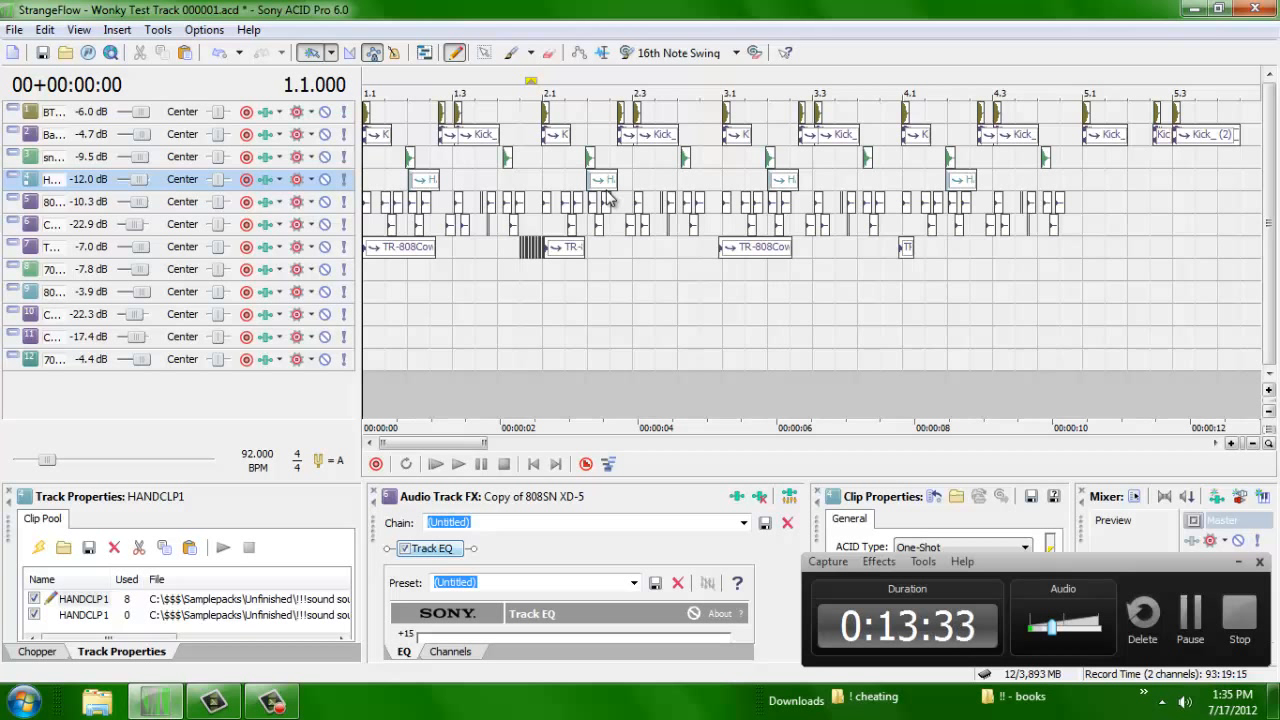
Step: Narrow the track list to widen the timeline, and reduce the track heights until all twelve tracks fit
{"action": "key", "text": "ctrl+shift+Up"}
{"action": "key", "text": "ctrl+shift+Up"}
{"action": "key", "text": "Down"}
{"action": "key", "text": "Down"}
{"action": "key", "text": "Down"}
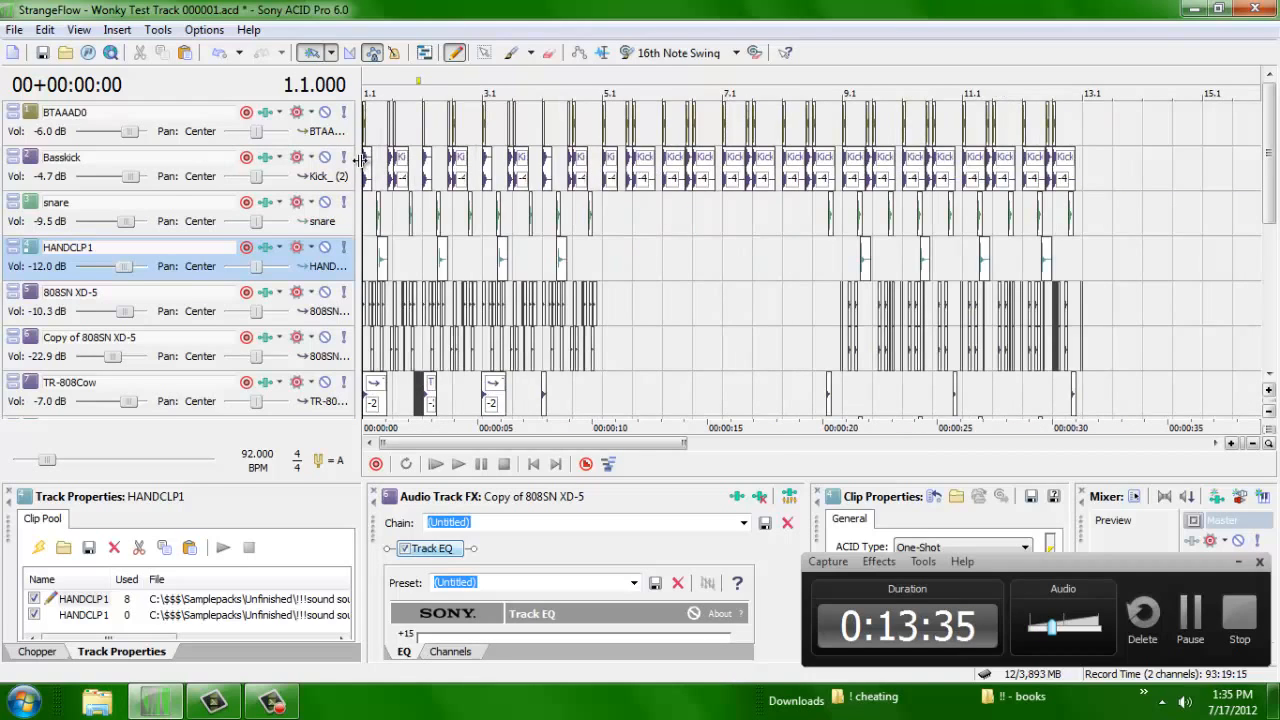
{"action": "left_click_drag", "start_coordinate": [360, 140], "coordinate": [155, 149]}
{"action": "key", "text": "ctrl+shift+Down"}
{"action": "key", "text": "ctrl+shift+Down"}
{"action": "key", "text": "ctrl+shift+Down"}
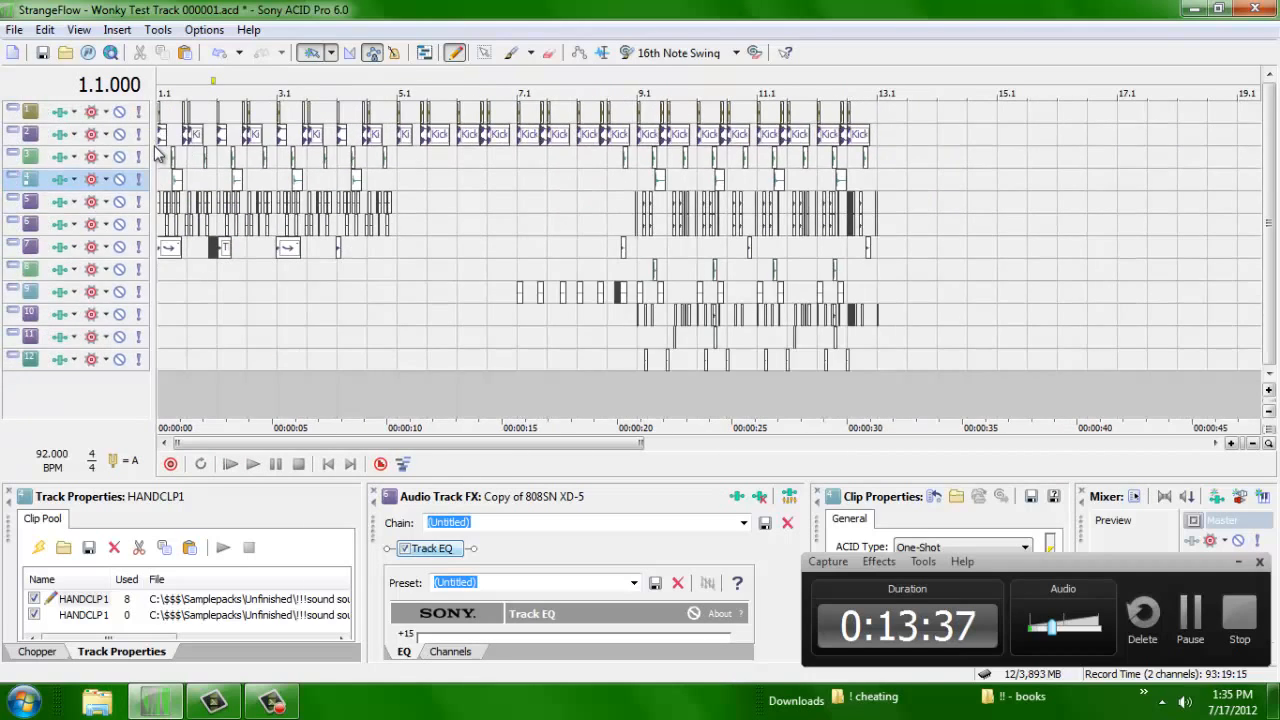
{"action": "key", "text": "Up"}
{"action": "key", "text": "Up"}
{"action": "key", "text": "Up"}
{"action": "key", "text": "ctrl+shift+Up"}
{"action": "key", "text": "ctrl+shift+Up"}
{"action": "key", "text": "ctrl+shift+Up"}
{"action": "key", "text": "ctrl+shift+Up"}
{"action": "key", "text": "Up"}
{"action": "key", "text": "Up"}
{"action": "key", "text": "ctrl+shift+Up"}
{"action": "key", "text": "ctrl+shift+Up"}
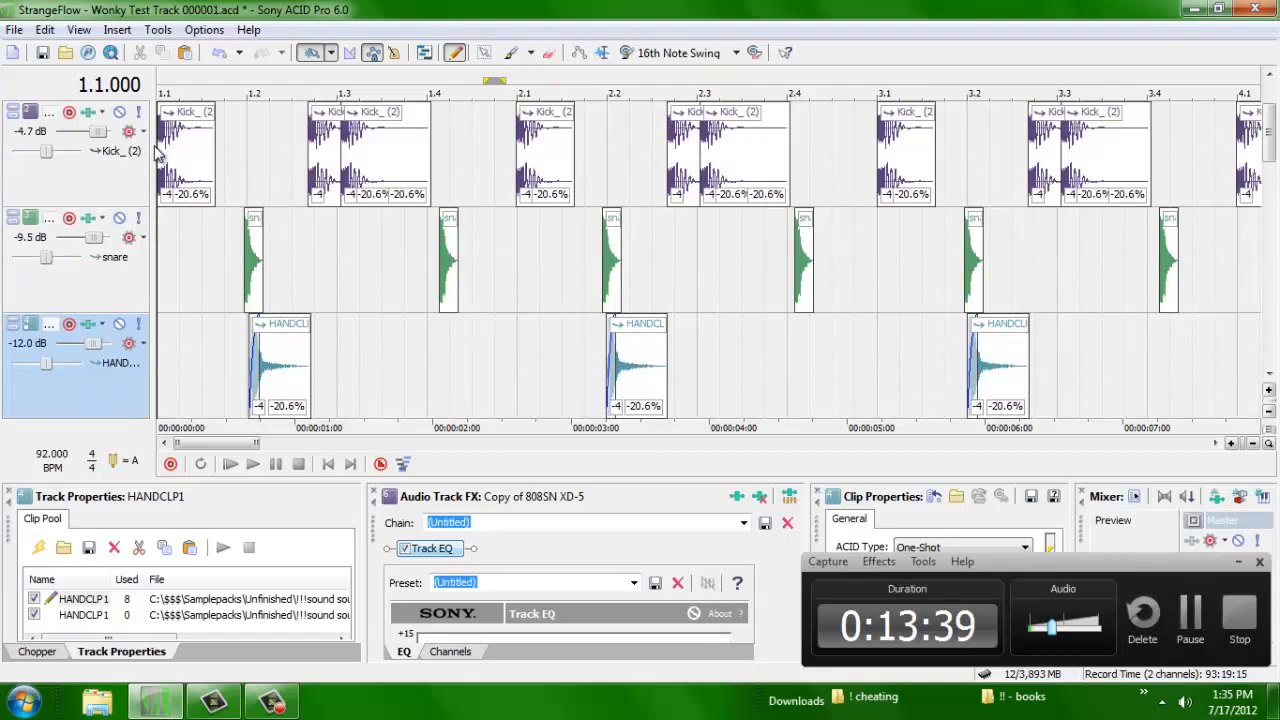
{"action": "key", "text": "ctrl+shift+Down"}
{"action": "key", "text": "ctrl+shift+Down"}
{"action": "key", "text": "ctrl+shift+Down"}
{"action": "key", "text": "ctrl+shift+Down"}
{"action": "key", "text": "Down"}
{"action": "key", "text": "ctrl+shift+Down"}
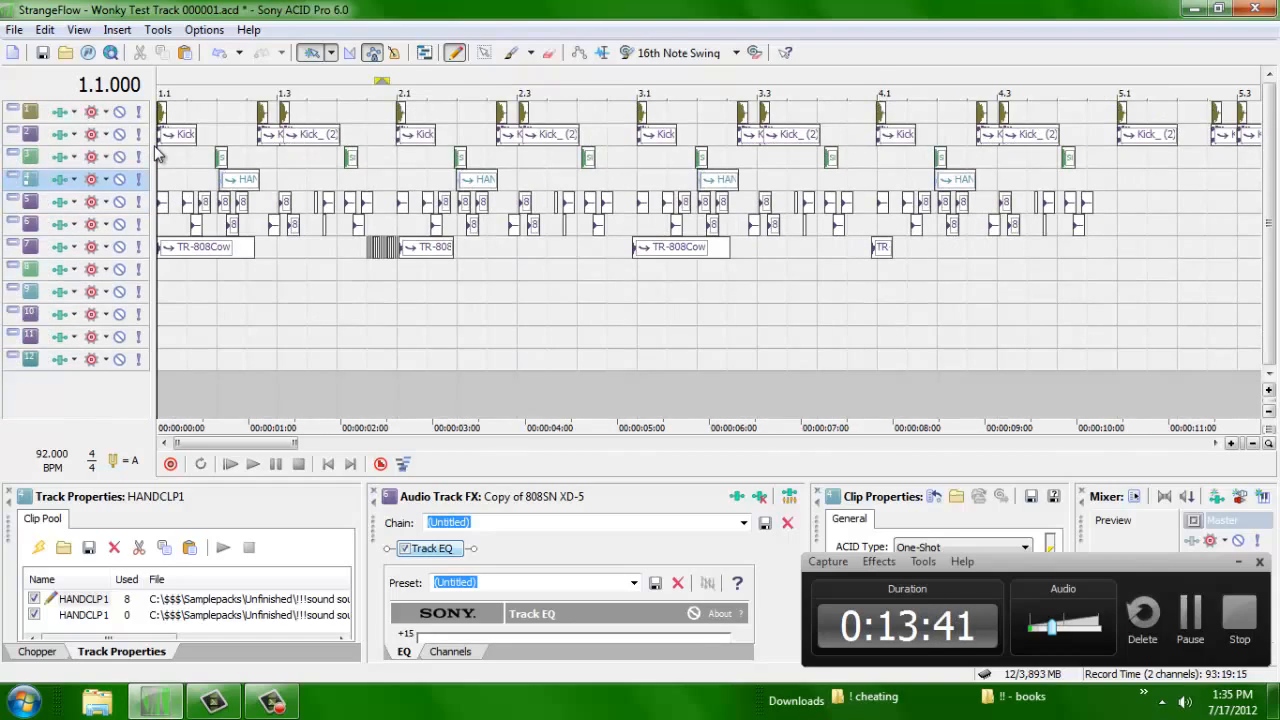
{"action": "key", "text": "Up"}
{"action": "key", "text": "Up"}
{"action": "key", "text": "Up"}
{"action": "key", "text": "Up"}
{"action": "key", "text": "ctrl+shift+Up"}
{"action": "key", "text": "ctrl+shift+Up"}
{"action": "key", "text": "ctrl+shift+Up"}
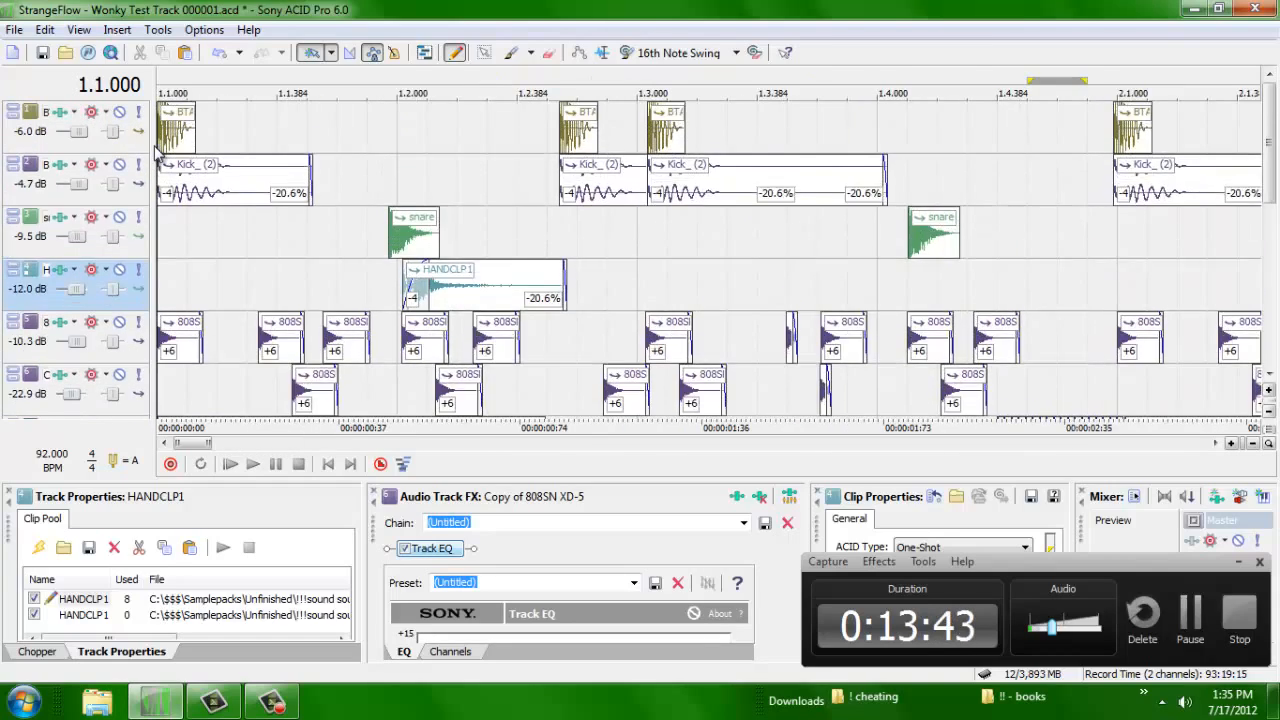
{"action": "key", "text": "Up"}
{"action": "key", "text": "Up"}
{"action": "key", "text": "Up"}
{"action": "key", "text": "Up"}
{"action": "key", "text": "ctrl+shift+Down"}
{"action": "key", "text": "ctrl+shift+Down"}
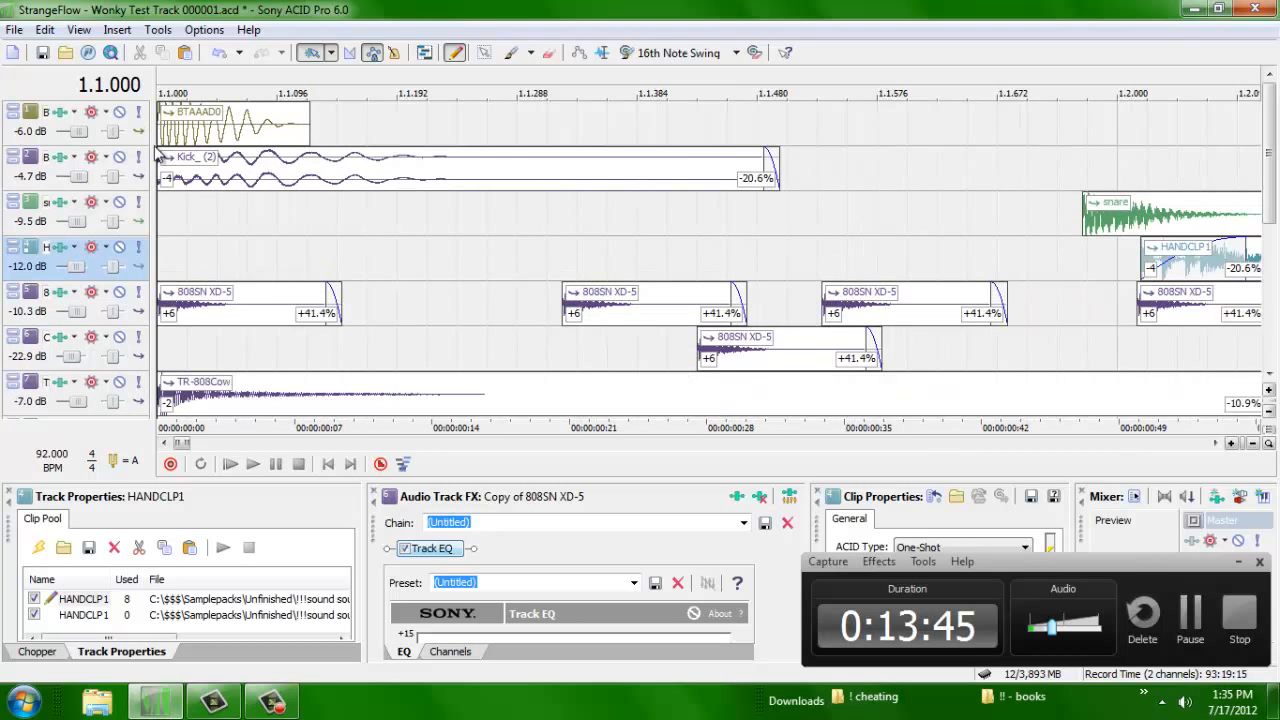
{"action": "key", "text": "Down"}
{"action": "key", "text": "Down"}
{"action": "key", "text": "Down"}
{"action": "key", "text": "Down"}
{"action": "key", "text": "Down"}
{"action": "key", "text": "Down"}
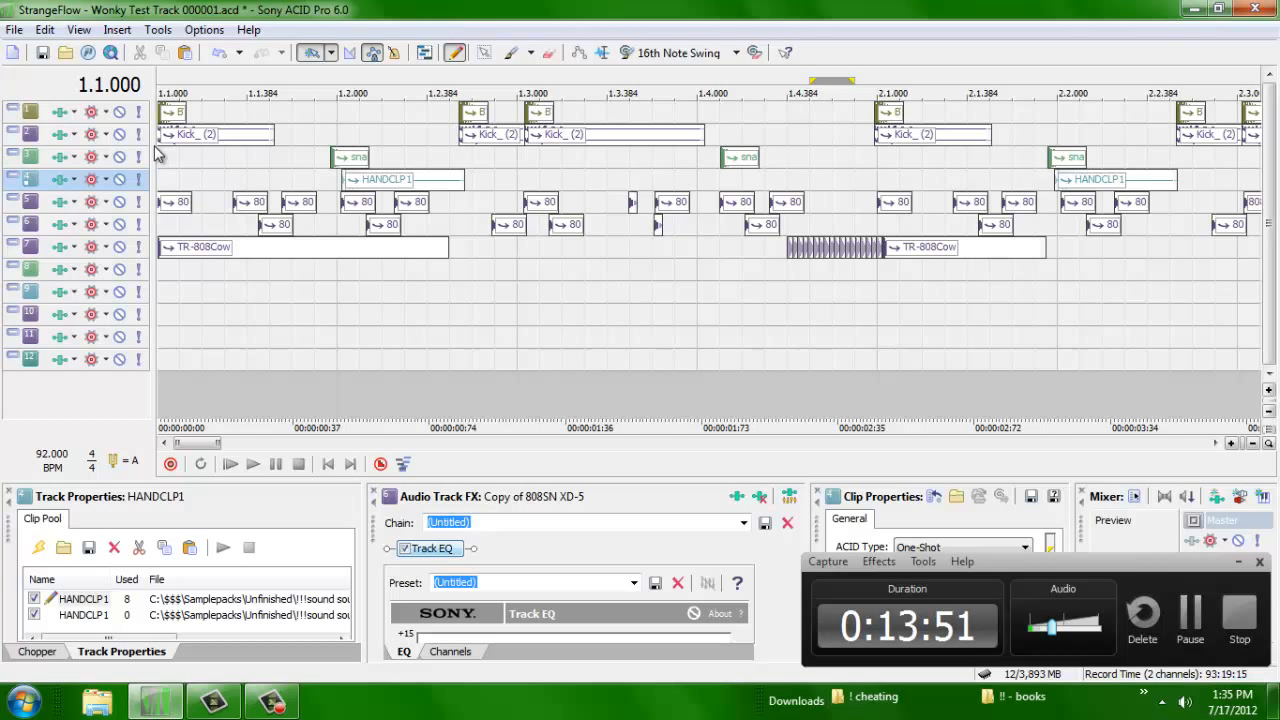
Step: Play the finished four-bar beat from the start, with the tracks enlarged and their volume envelopes shown
{"action": "key", "text": "Down"}
{"action": "key", "text": "Down"}
{"action": "key", "text": "Down"}
{"action": "key", "text": "Down"}
{"action": "key", "text": "Down"}
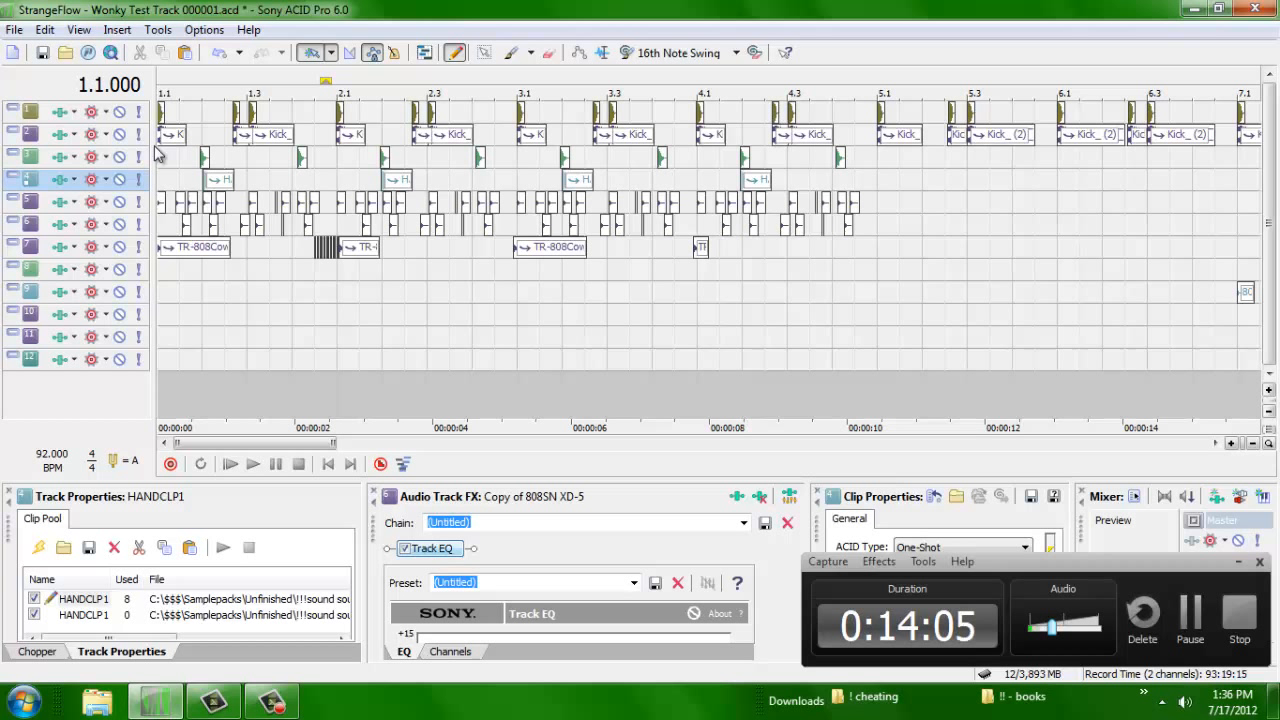
{"action": "key", "text": "space"}
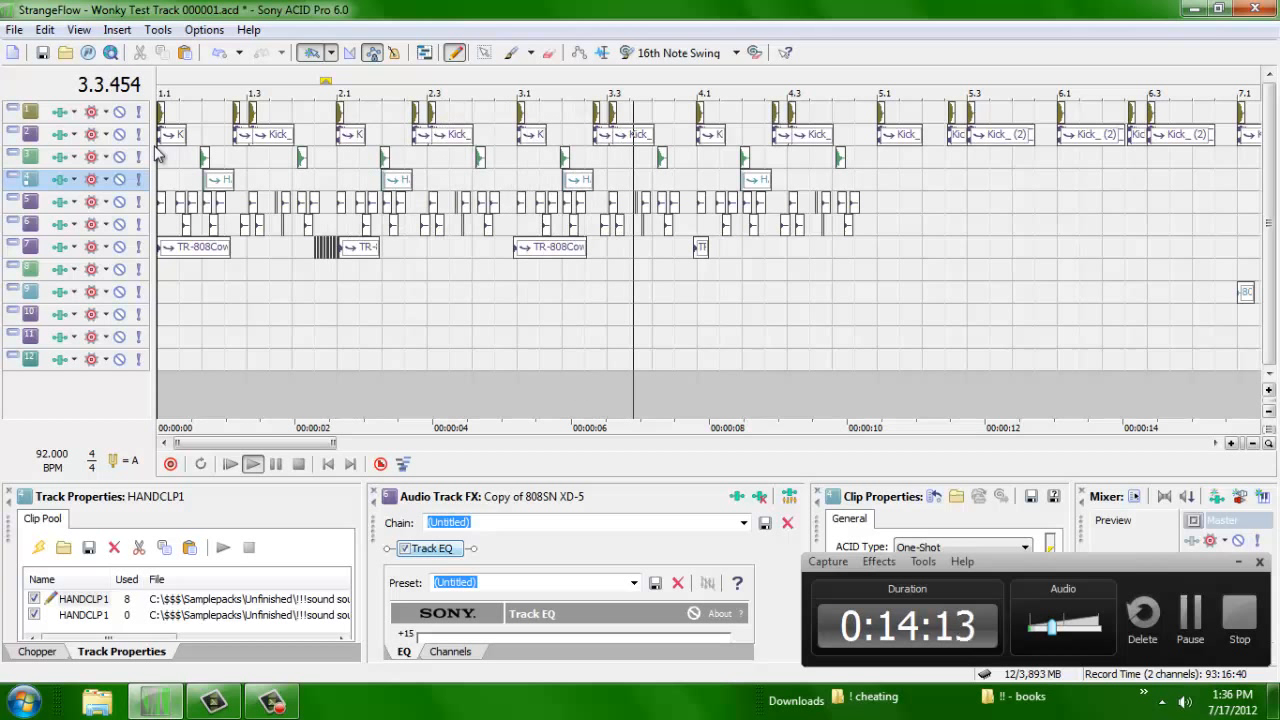
{"action": "key", "text": "ctrl+shift+Up"}
{"action": "key", "text": "ctrl+shift+Up"}
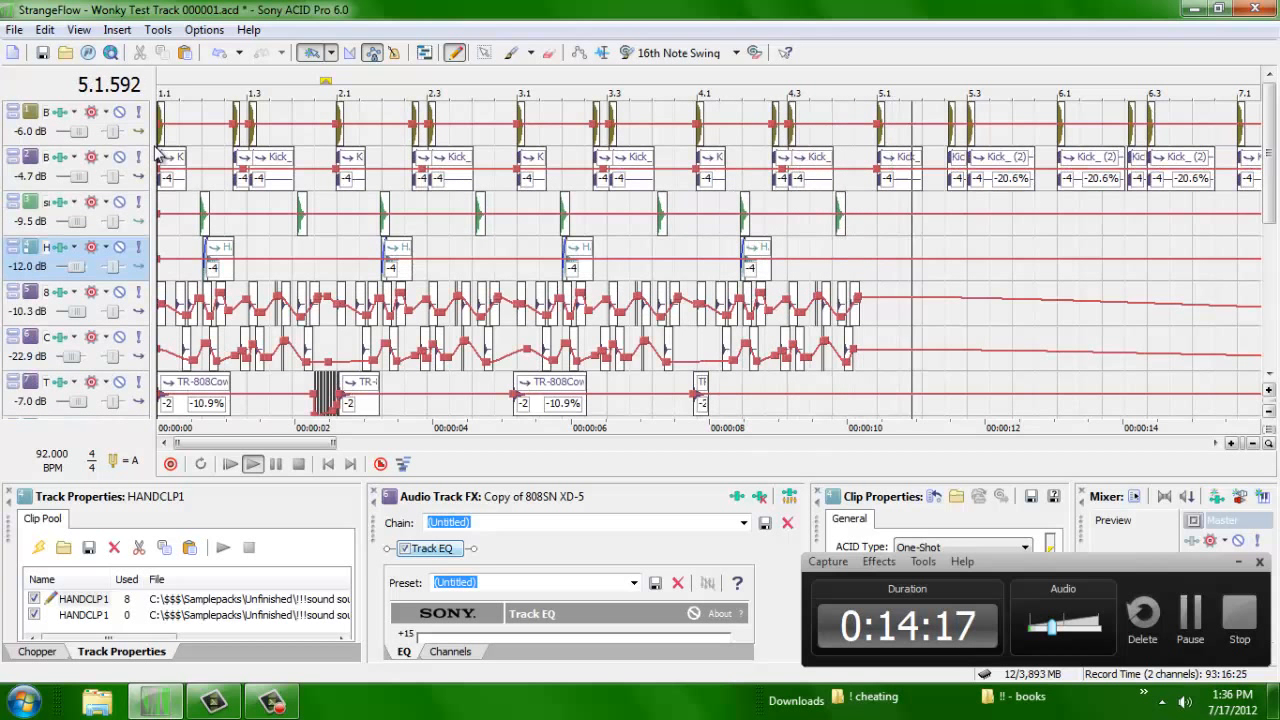
{"action": "key", "text": "space"}
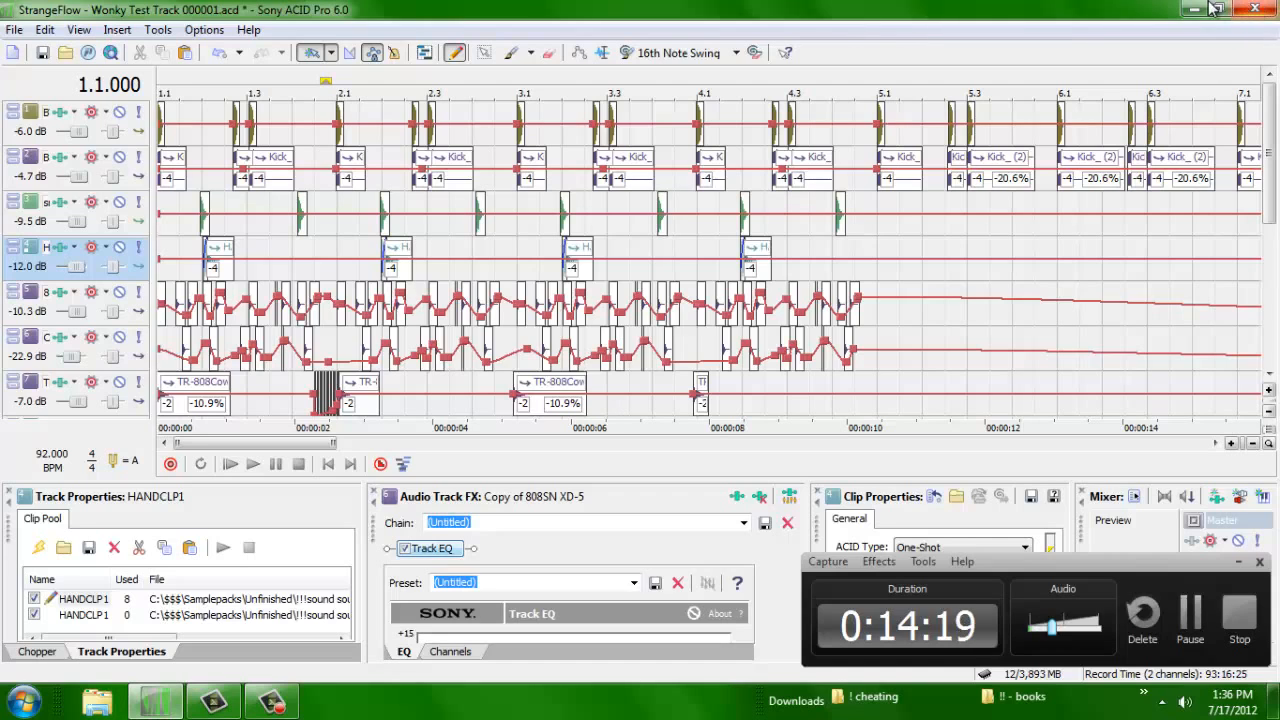
Step: Save the project and minimize its window
{"action": "left_click", "coordinate": [43, 51]}
{"action": "left_click", "coordinate": [1190, 9]}
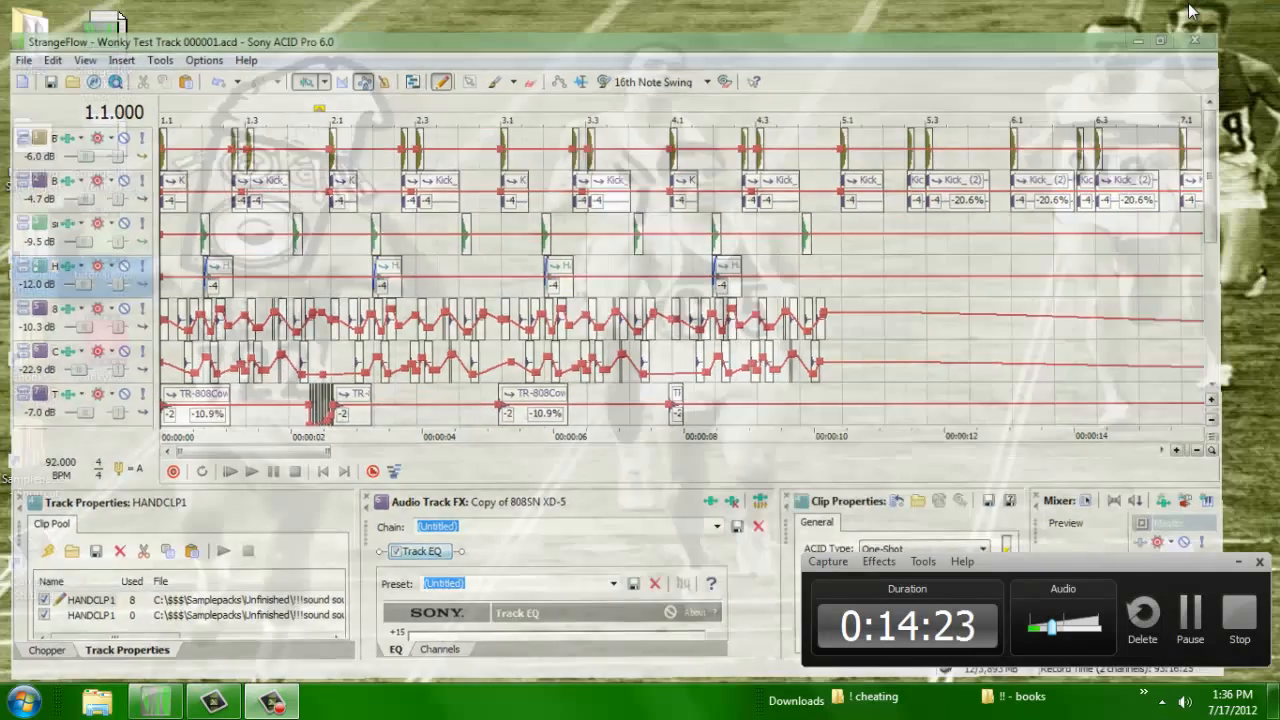